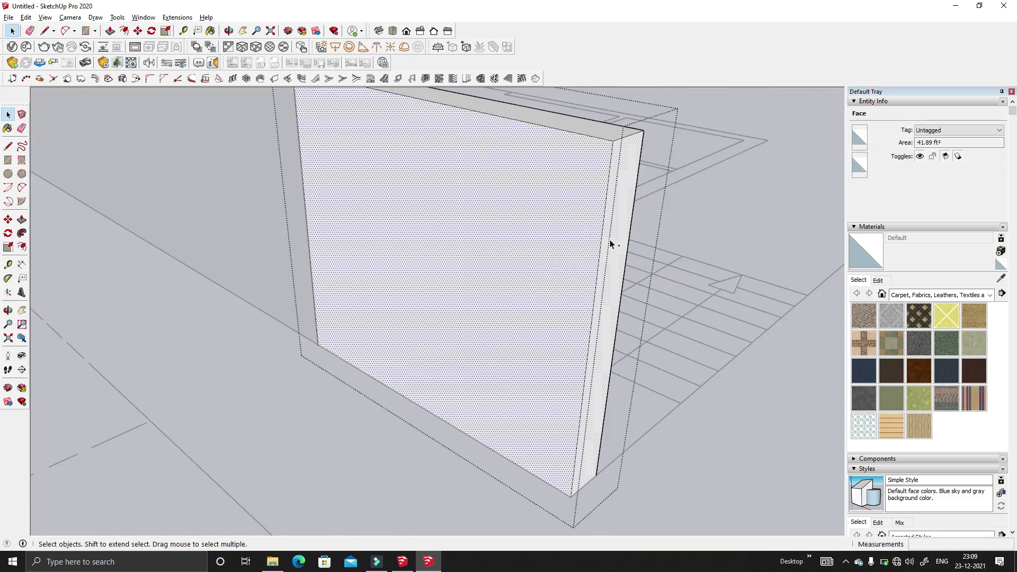
- Create grooves on the wall's large face and adjoining side face, 2" wide outside, 1" inside and .5" deep
click(614, 241)
key(Tab)
key(Tab)
key(Tab)
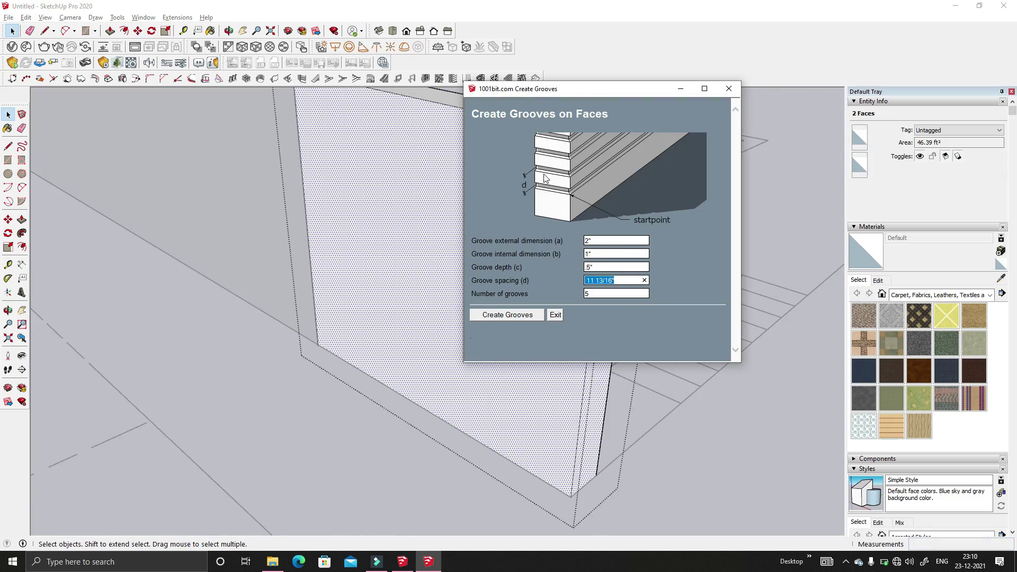
key(Tab)
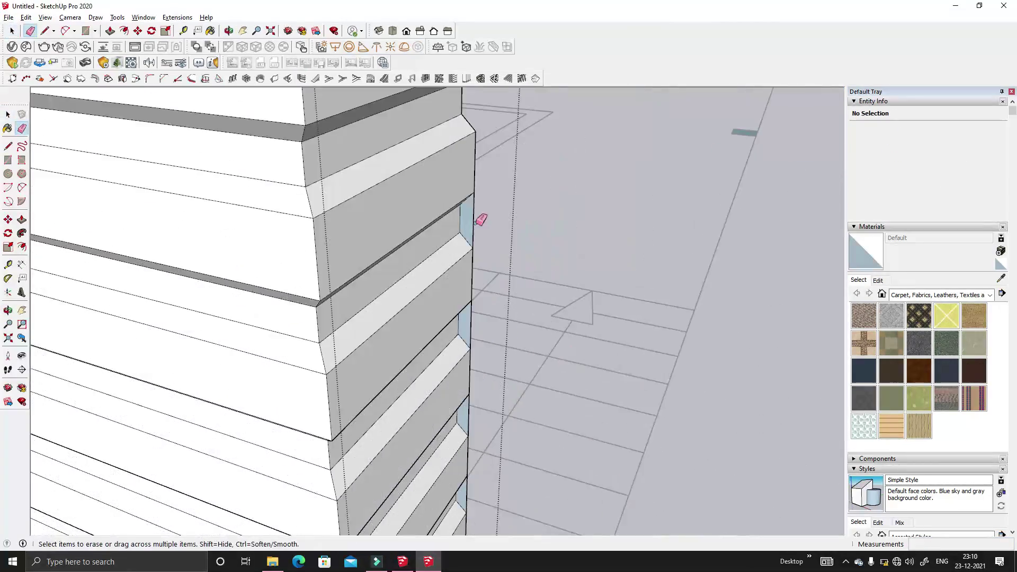
middle_drag(479, 220, 471, 277)
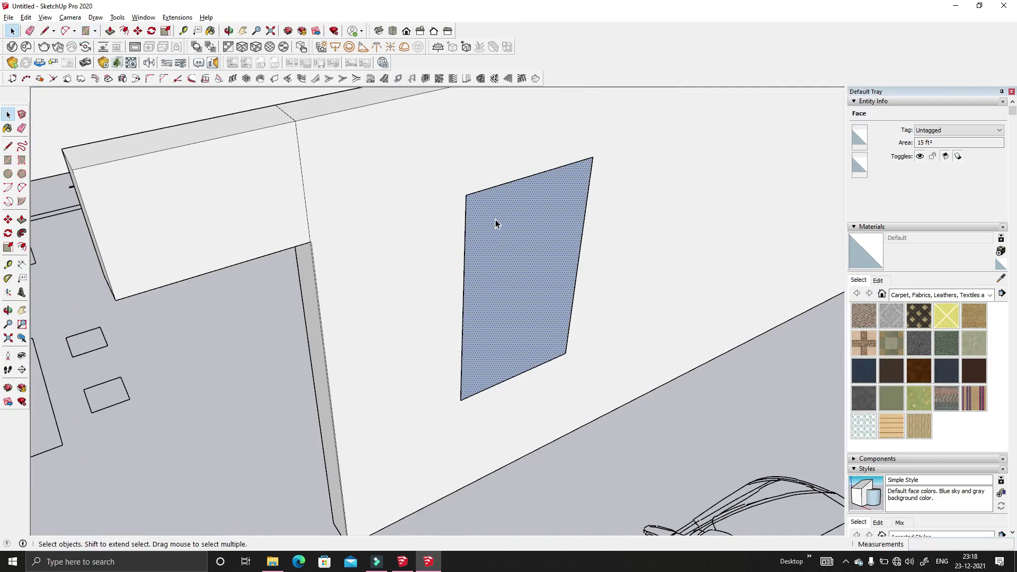
- Set up a door frame with a bevelled edge for the selected door face
key(Tab)
key(Tab)
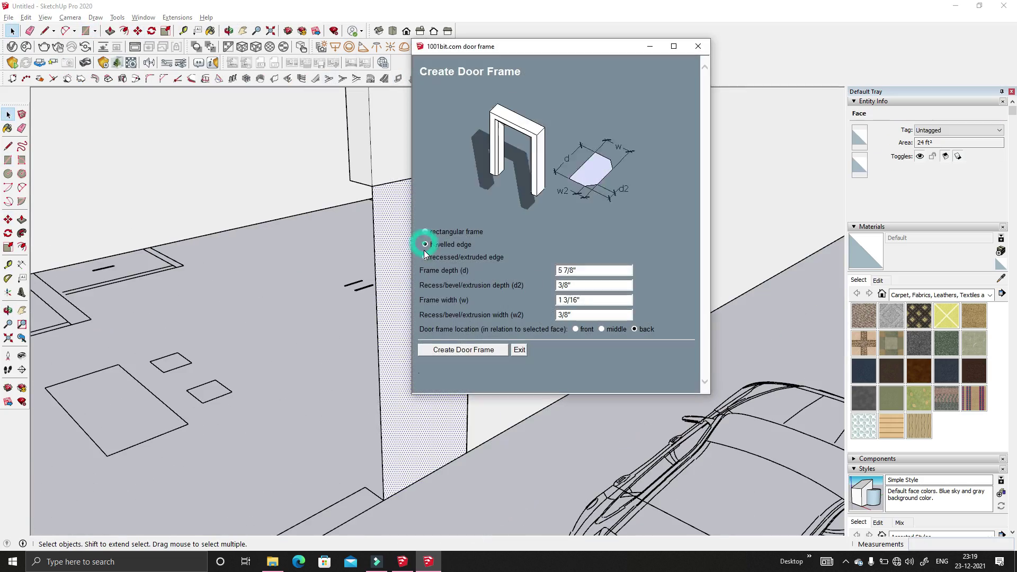
click(421, 239)
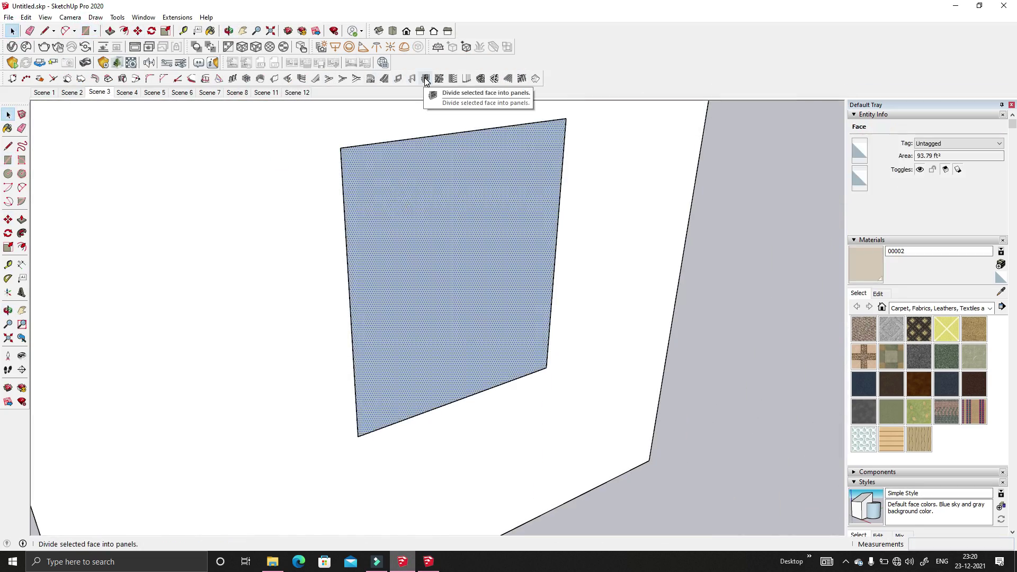
- Set up panel dividers for the selected wall openings, choosing the bevelled rectangular frame for one and the recessed/extruded frame for the other
click(424, 79)
click(549, 218)
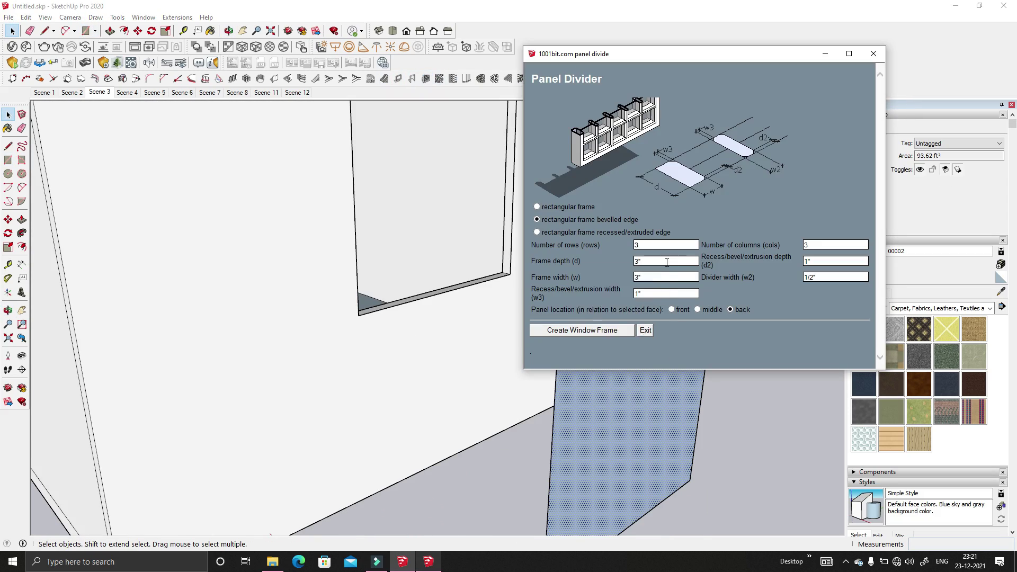
click(538, 229)
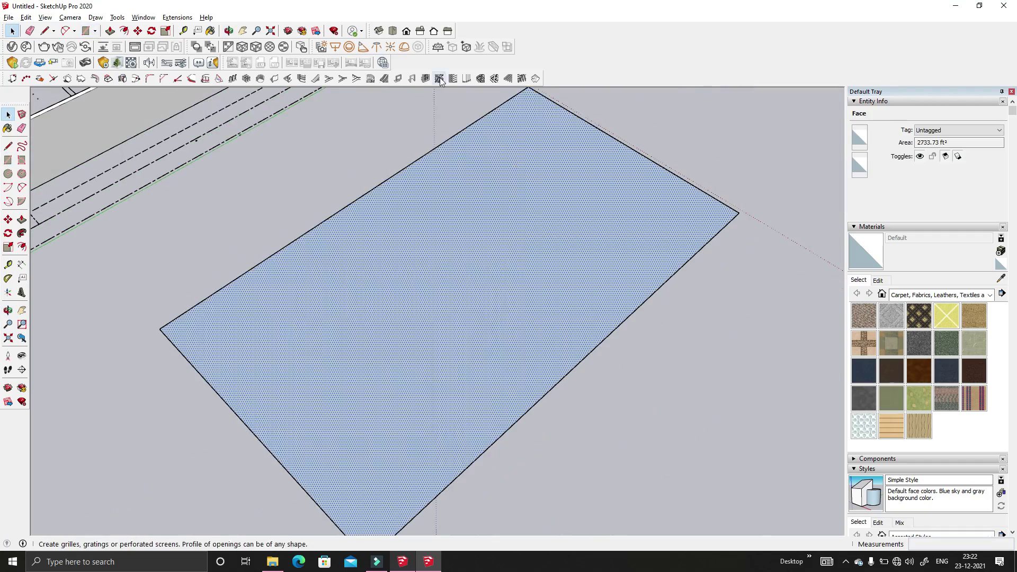
- Set up a screen on the large rectangular face with opening width 1', opening height 1' and column spacing 1'3"
click(439, 79)
text(1')
key(Tab)
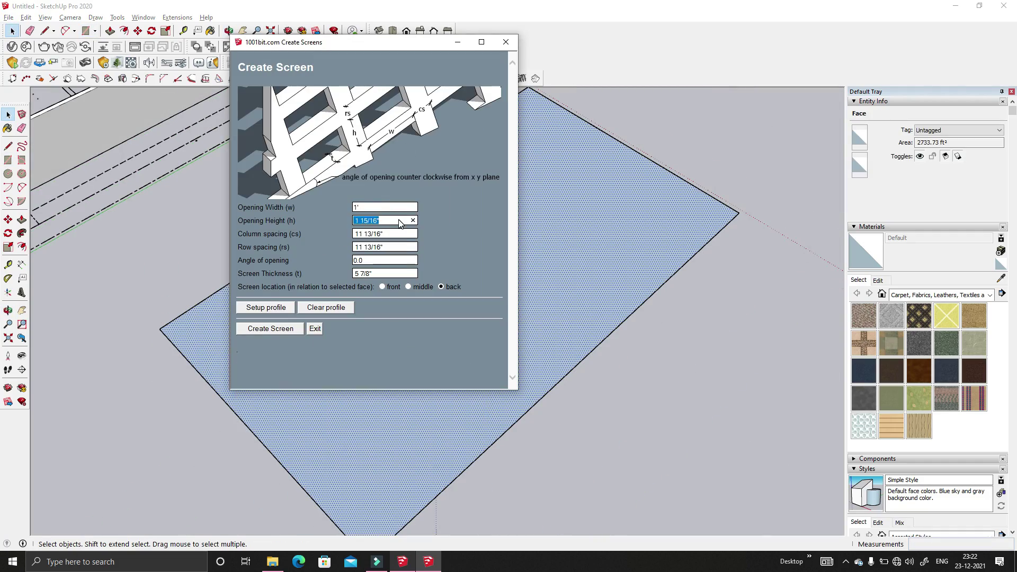
text(1')
key(Tab)
text(1'3")
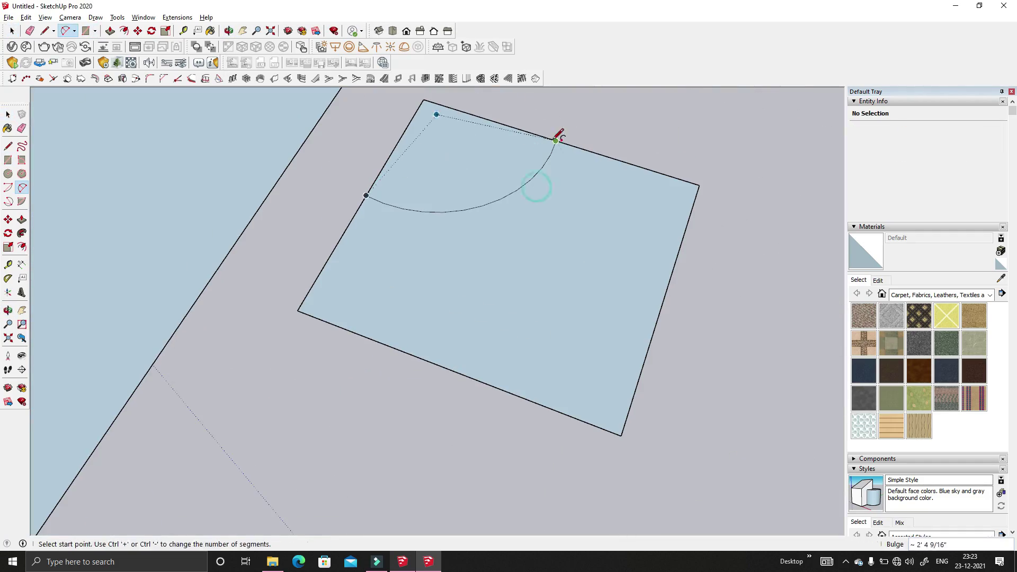
- Draw another arc across a corner of the square, starting from the first arc's endpoint on its edge
click(365, 196)
click(451, 369)
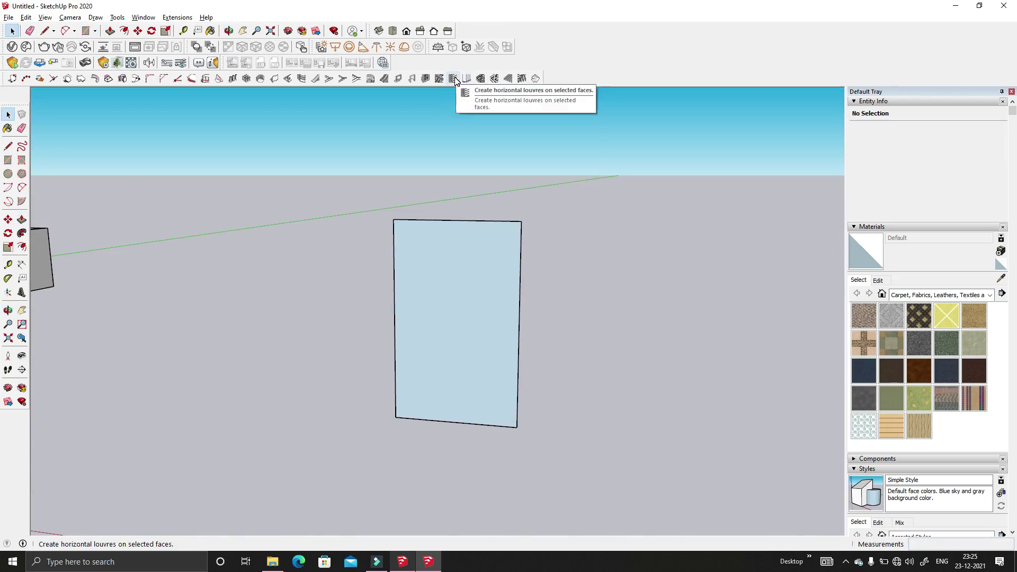
- Open the horizontal louvres settings for the upright rectangular face and go to the louvre spacing value
click(453, 79)
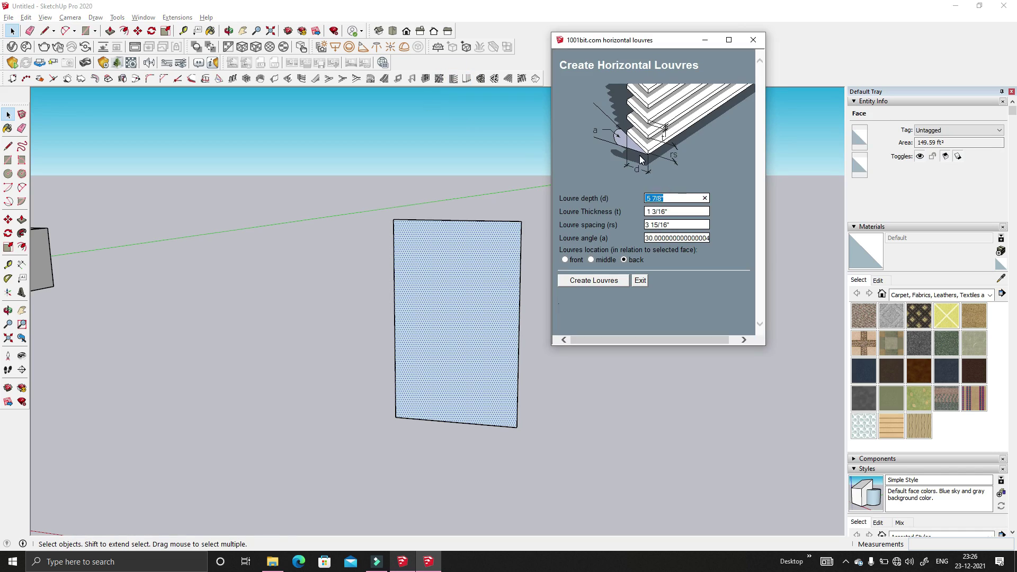
key(Tab)
key(Tab)
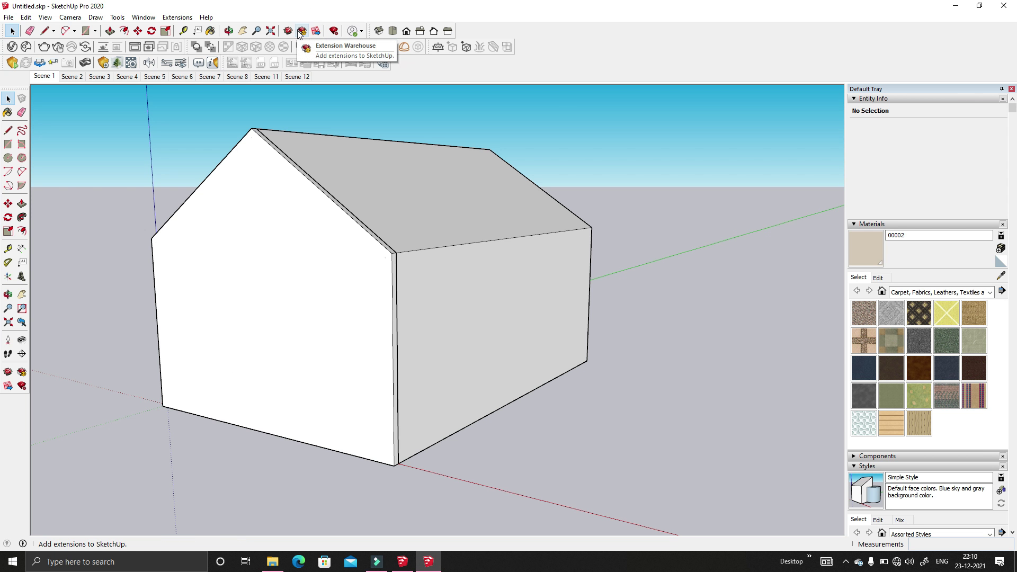
- Show the 1001bit - tools toolbar and dock it with the other toolbars
right_click(567, 39)
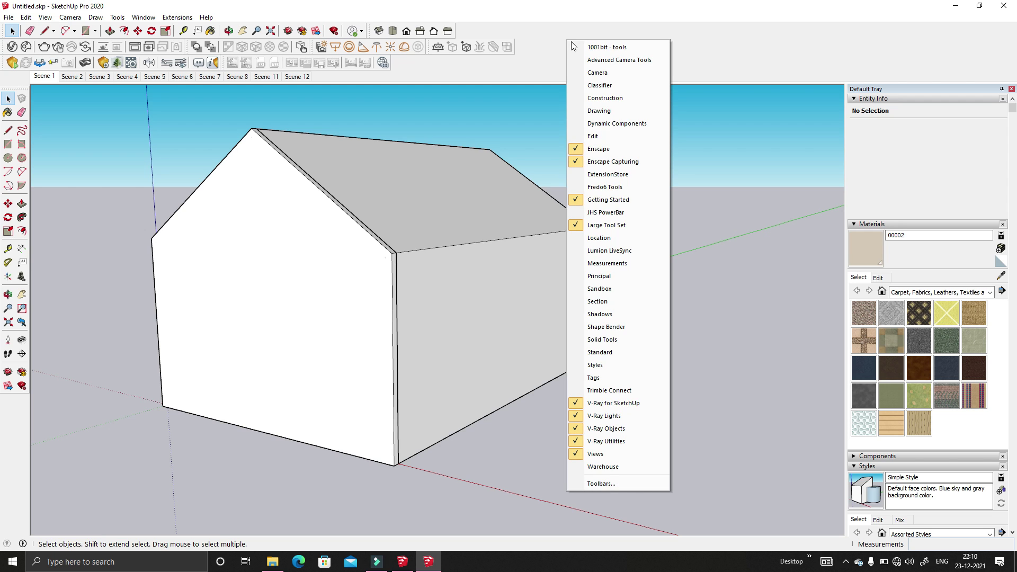
click(577, 47)
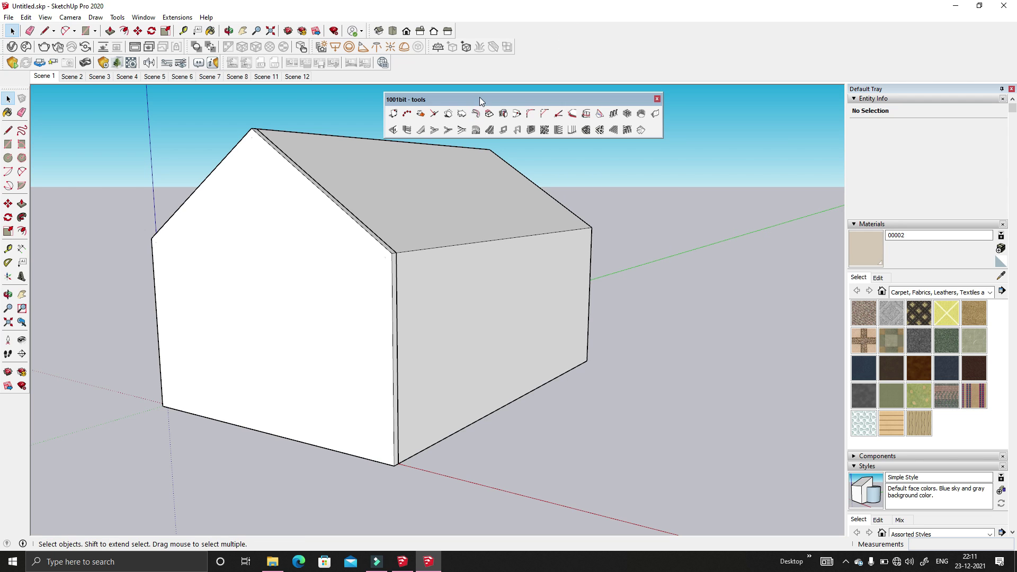
drag(462, 102, 445, 96)
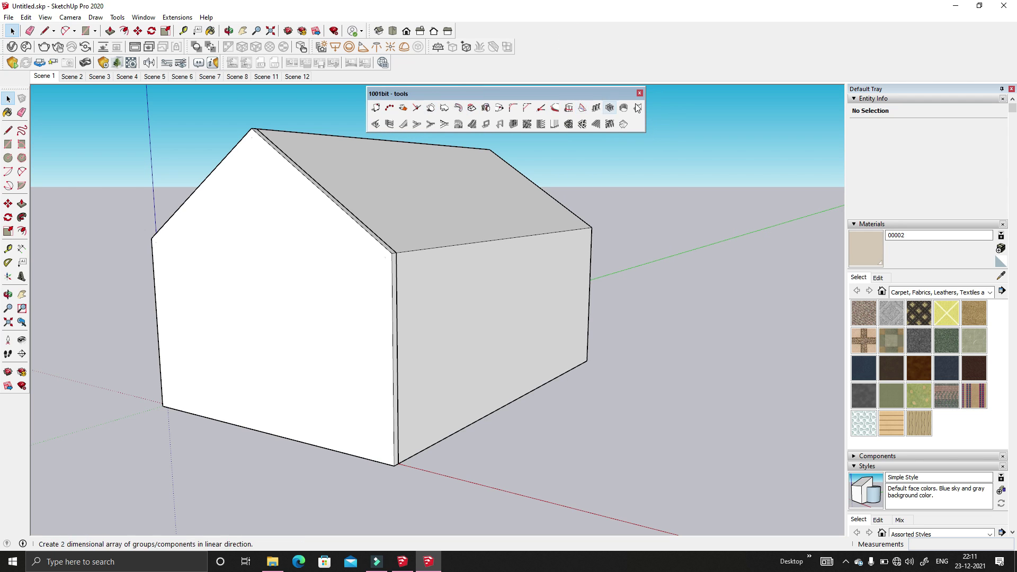
double_click(438, 94)
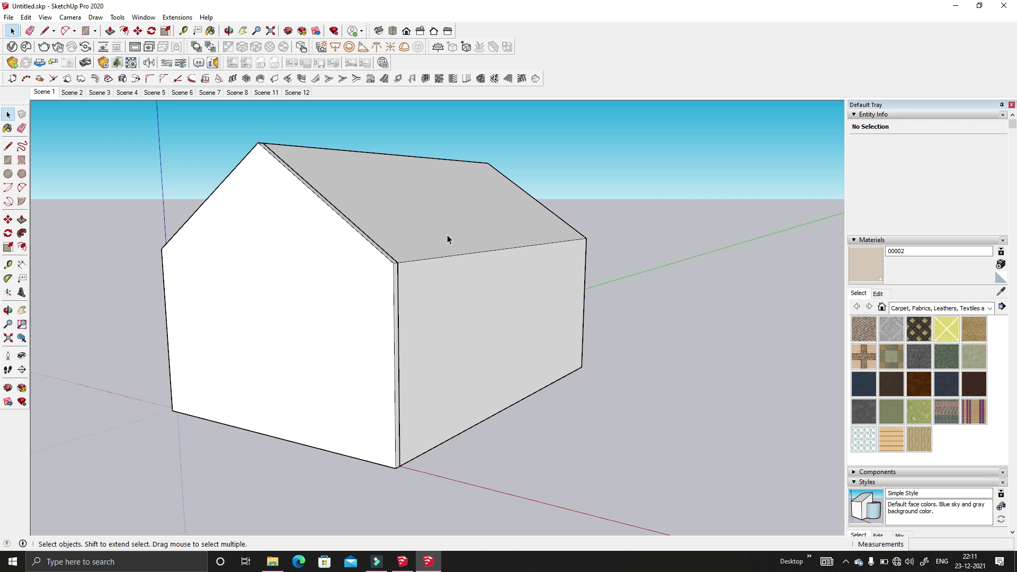
- Place a construction point on the front gable face, about 6' along the base from its origin-side corner and 5' up
middle_drag(447, 243, 549, 210)
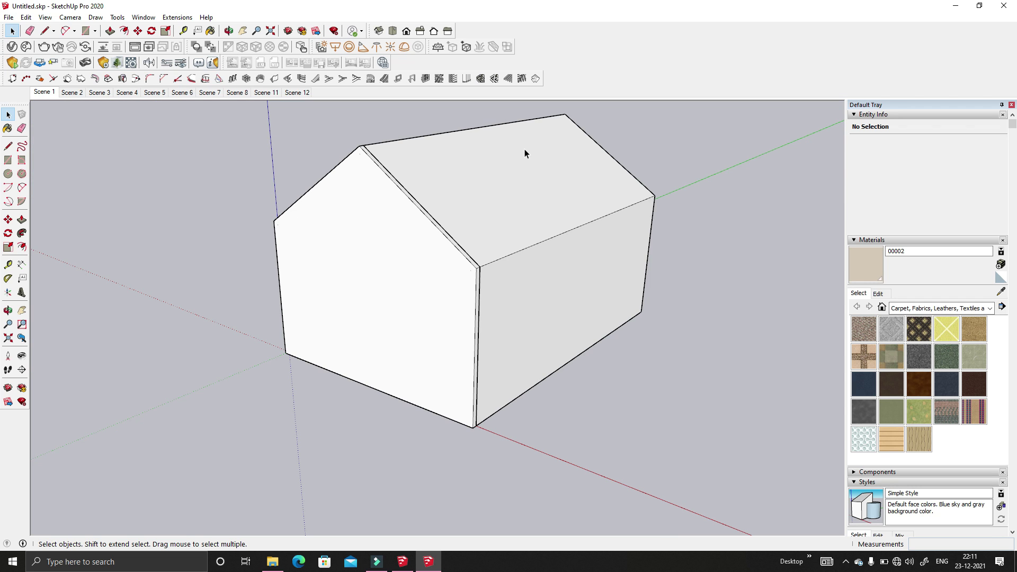
mouse_move(329, 362)
middle_down()
mouse_move(731, 365)
mouse_move(372, 479)
mouse_move(161, 404)
mouse_move(299, 419)
mouse_move(345, 361)
middle_up()
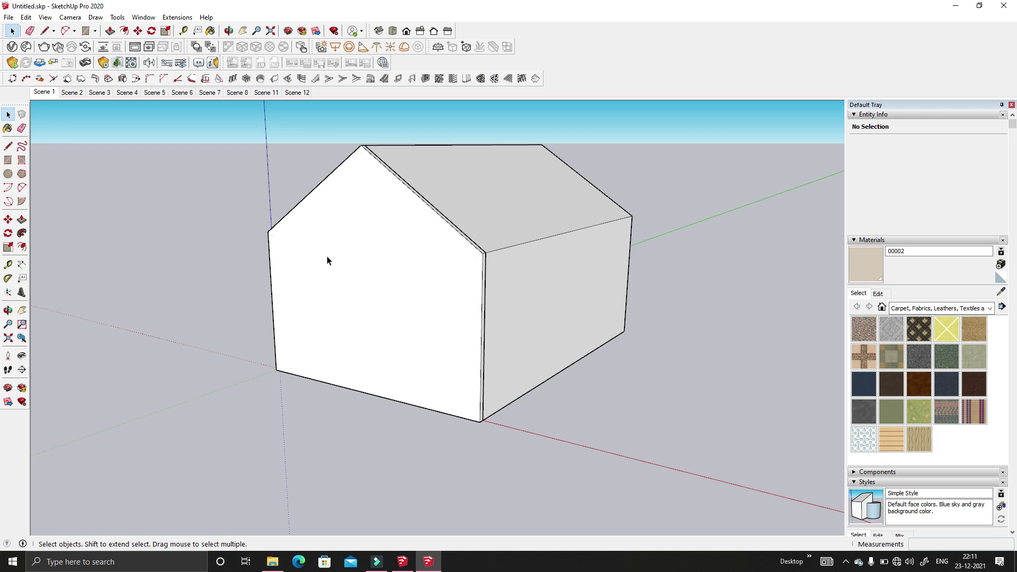
middle_drag(327, 260, 213, 423)
scroll(332, 382, up, 3)
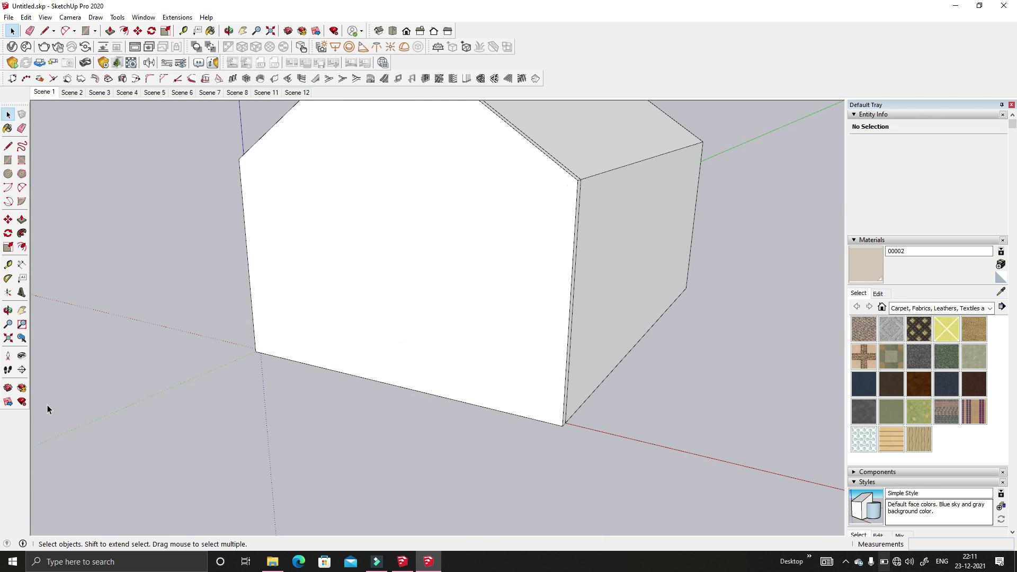
click(12, 79)
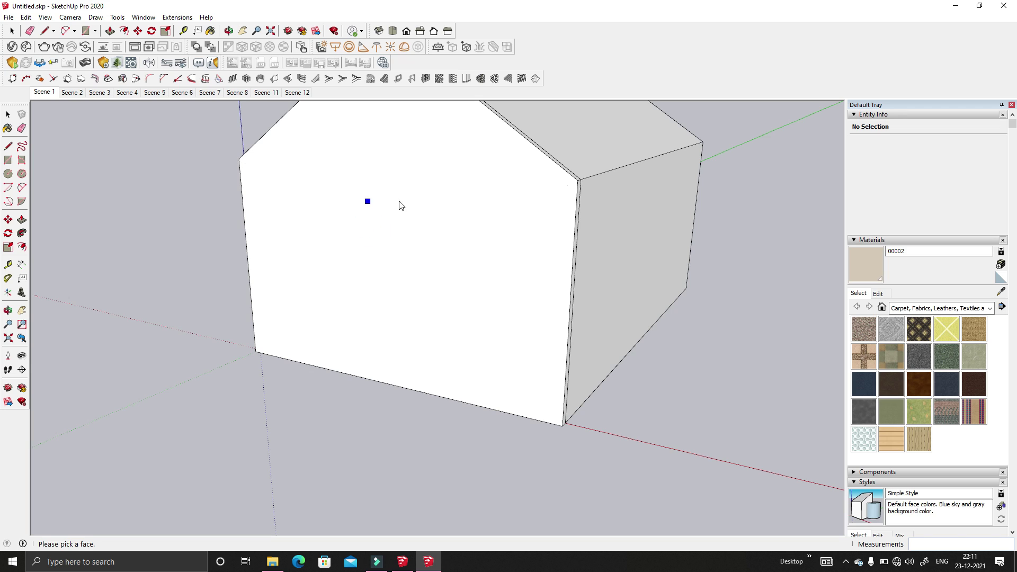
click(422, 231)
click(255, 353)
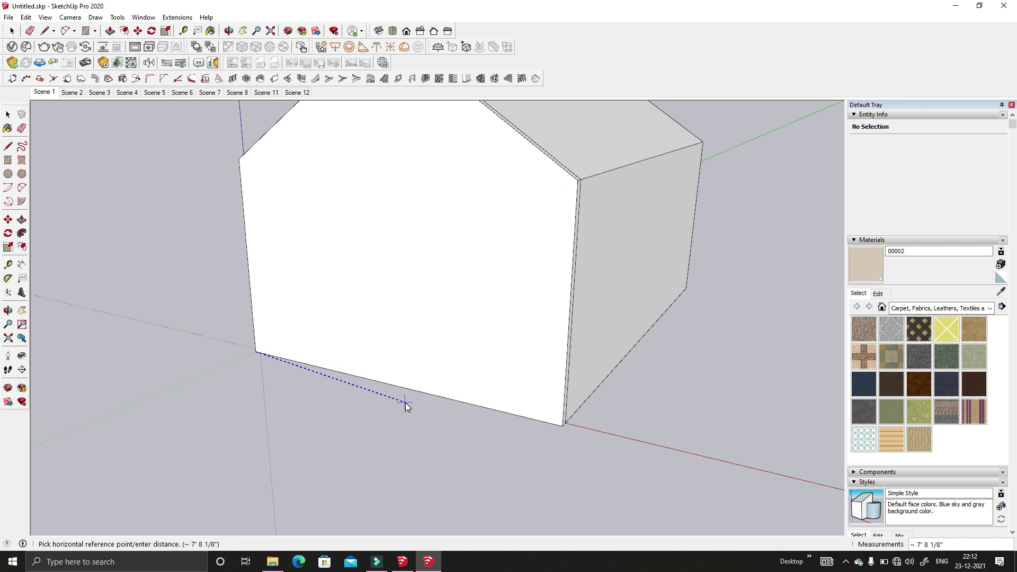
scroll(398, 391, down, 2)
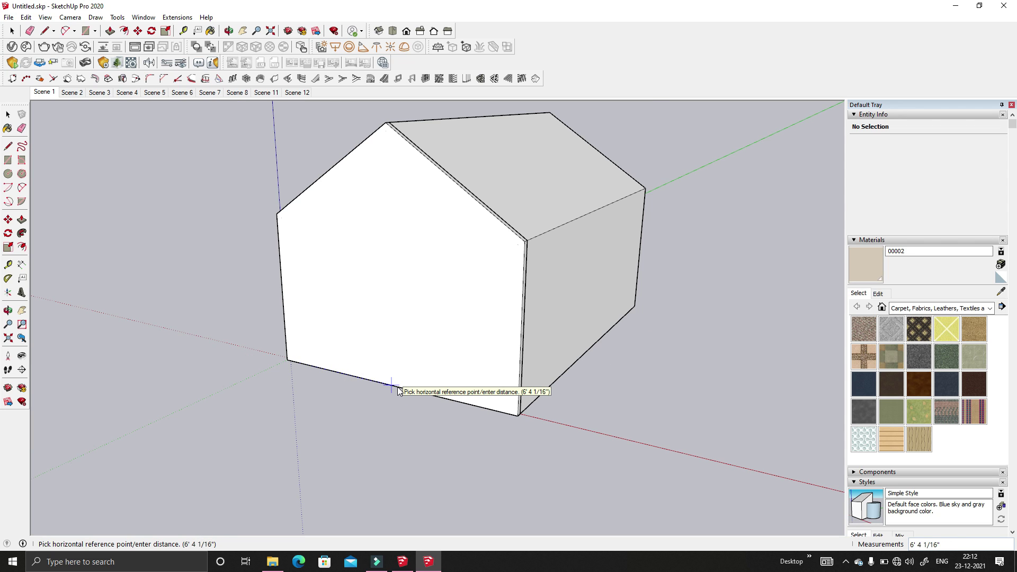
click(385, 382)
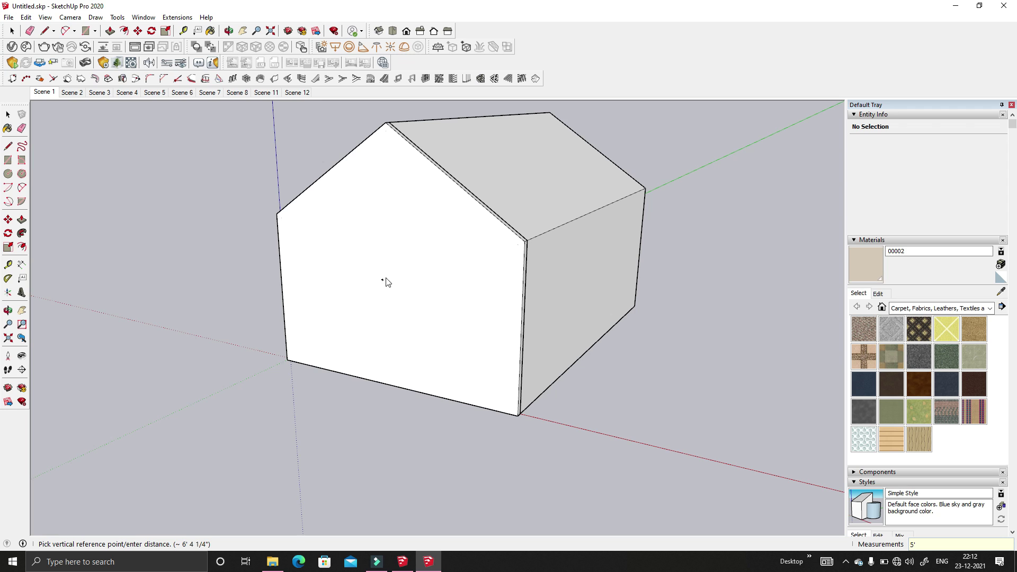
scroll(385, 282, up, 6)
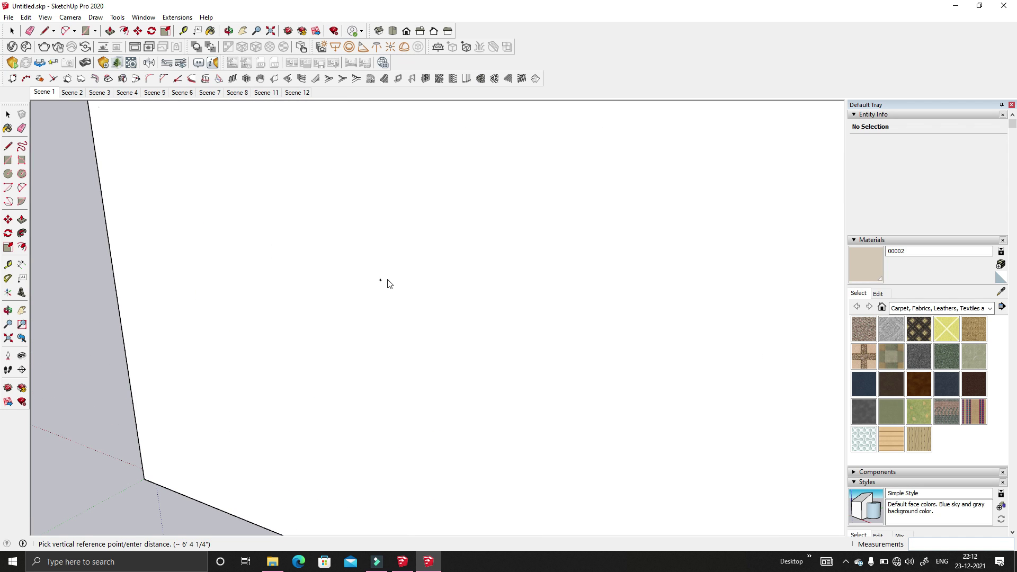
scroll(385, 303, down, 4)
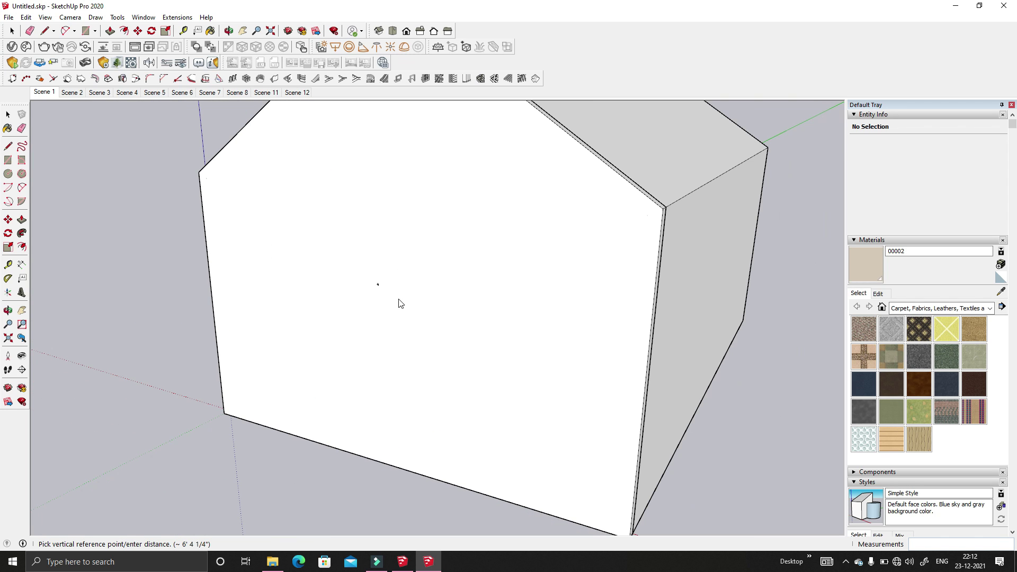
scroll(322, 280, down, 2)
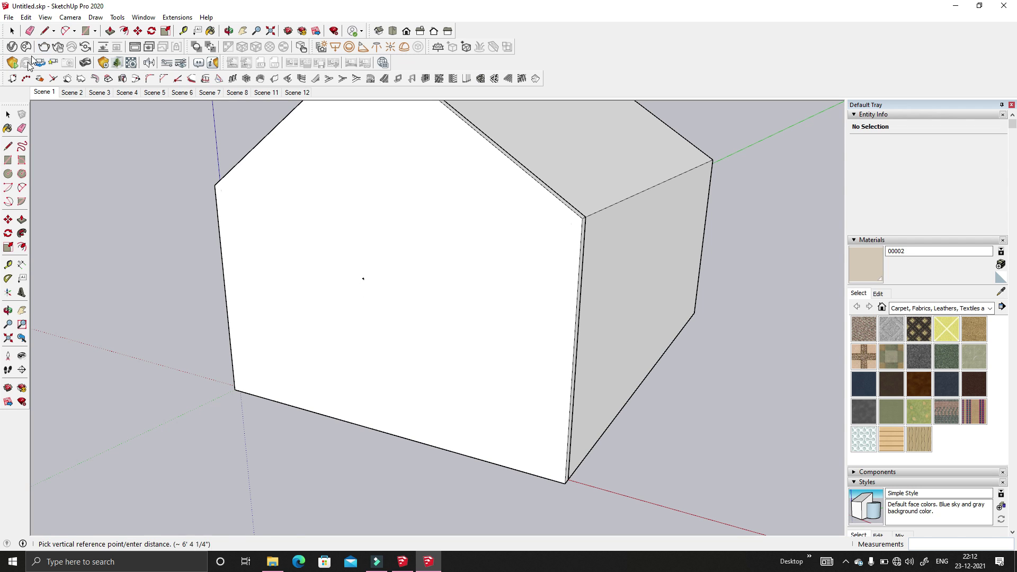
- Switch to Scene 2 and draw a line about 30' 10" long beside the slab, parallel to its rear long edge
click(61, 93)
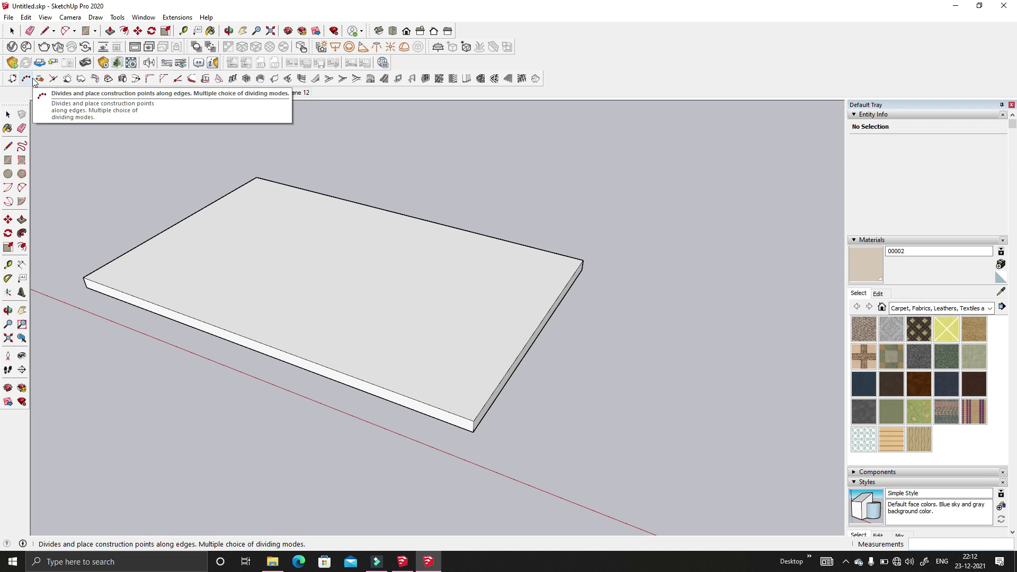
click(26, 78)
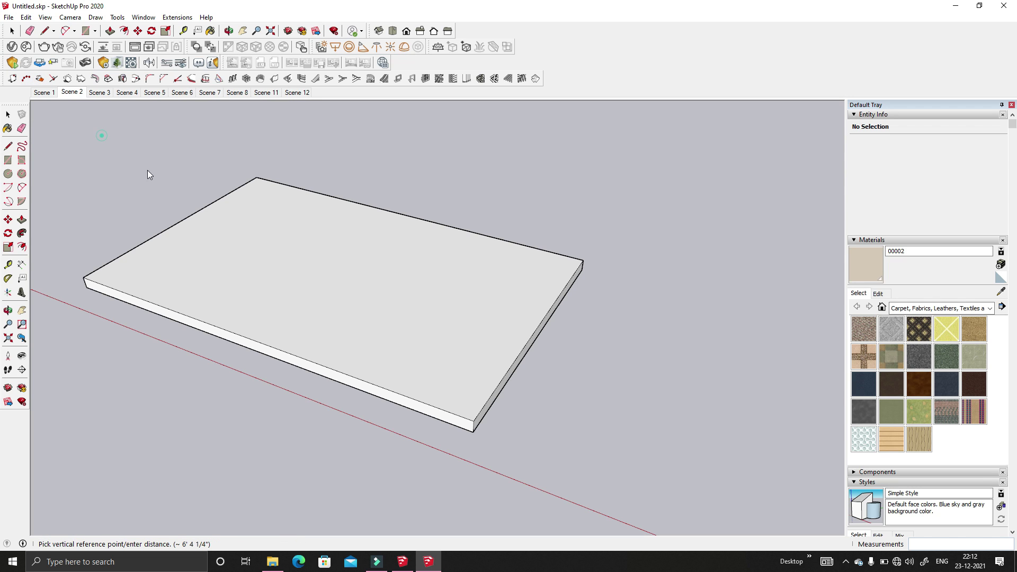
middle_drag(403, 267, 401, 343)
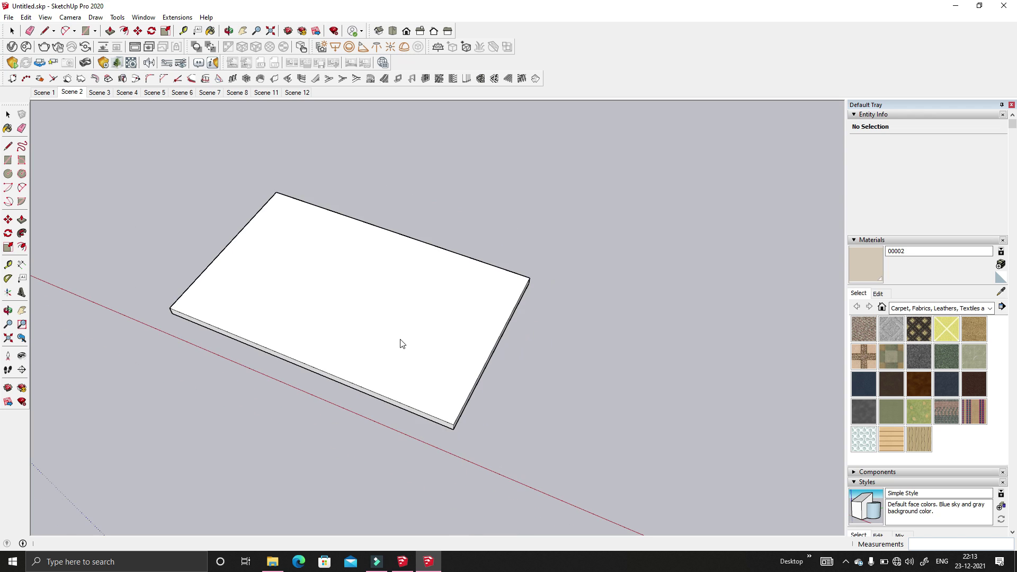
click(8, 147)
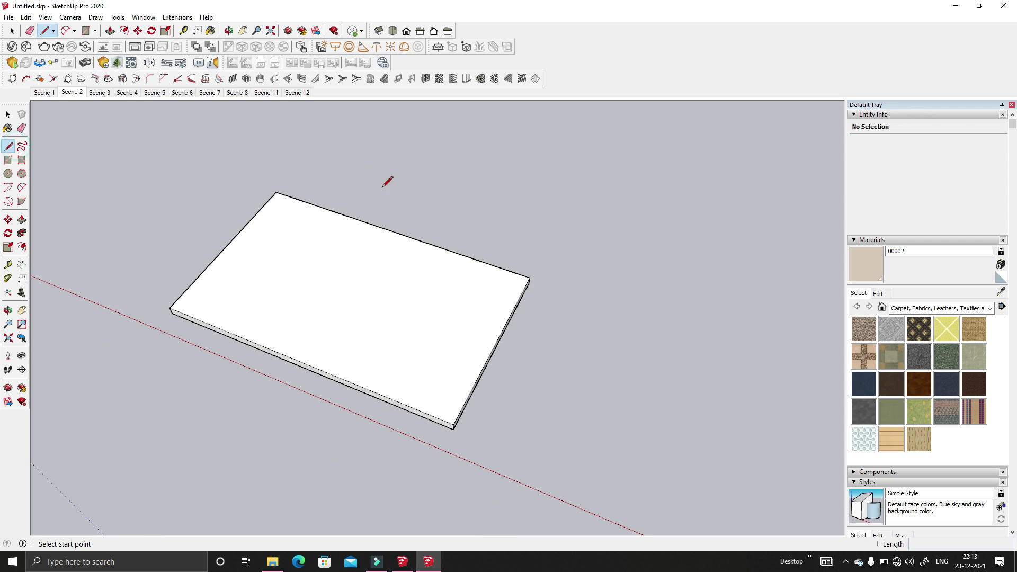
click(295, 164)
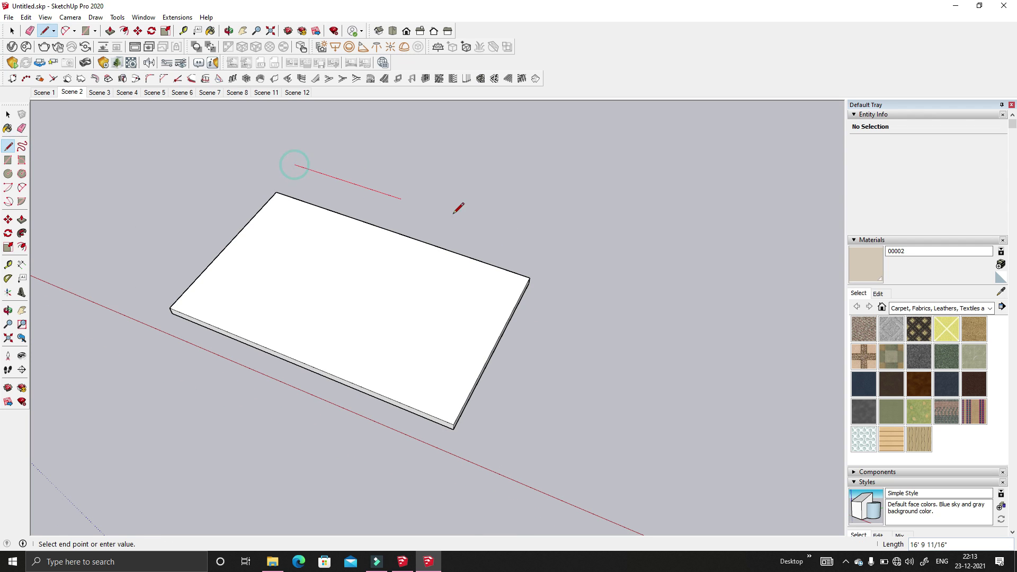
click(551, 247)
key(Escape)
key(space)
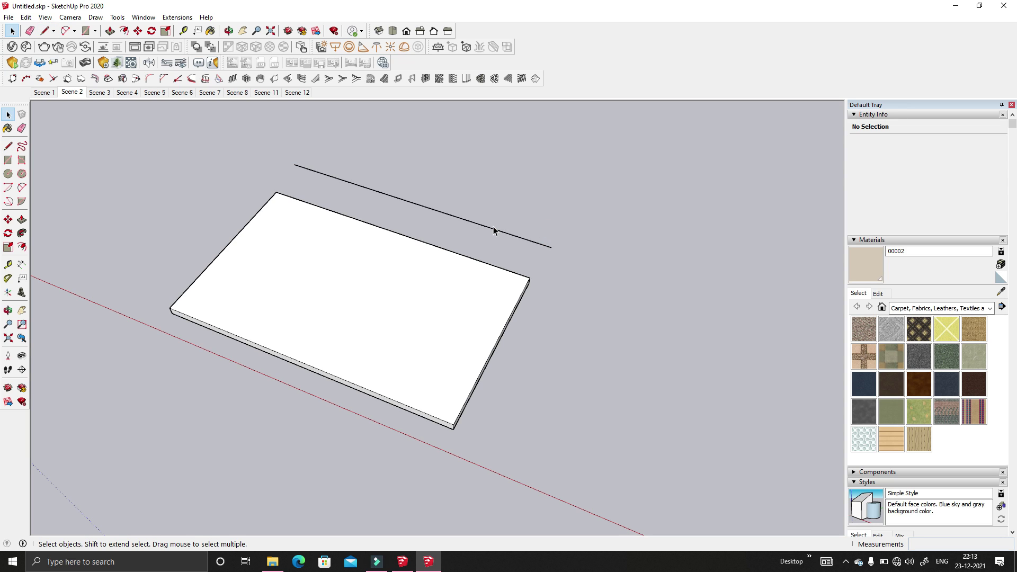
- Try to divide the line beside the slab into equal segments with the native Divide command
click(496, 230)
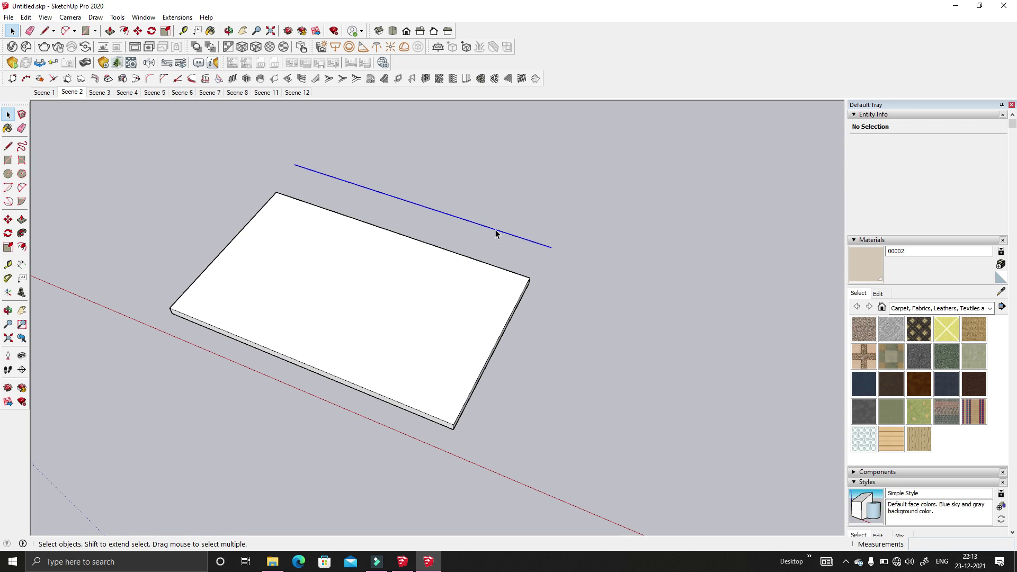
right_click(495, 230)
click(522, 299)
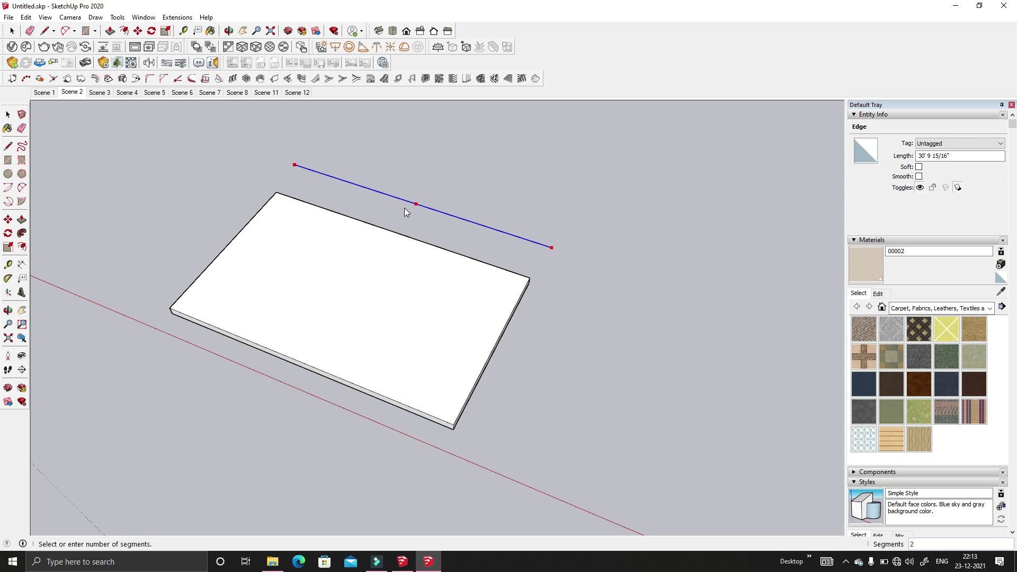
click(466, 240)
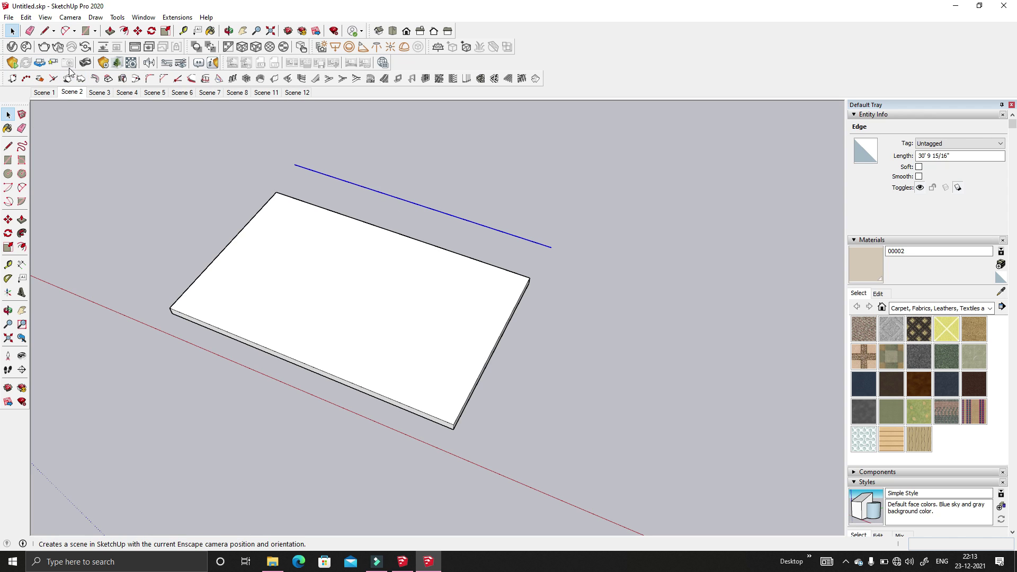
- Divide the line beside the slab with 1001bit Divide Edge into 5 segments, placing points at the middle of each segment
click(26, 79)
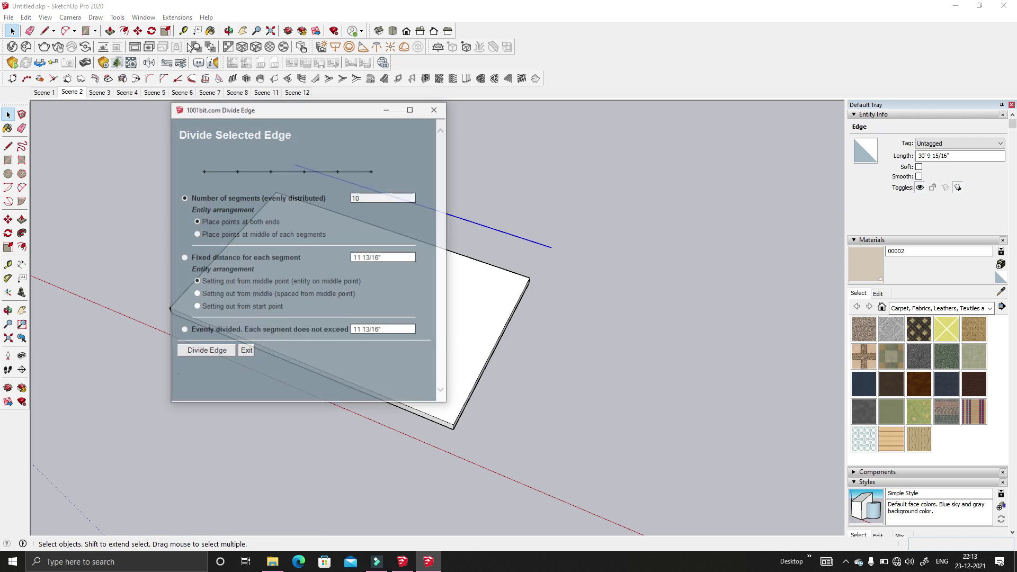
drag(325, 109, 703, 101)
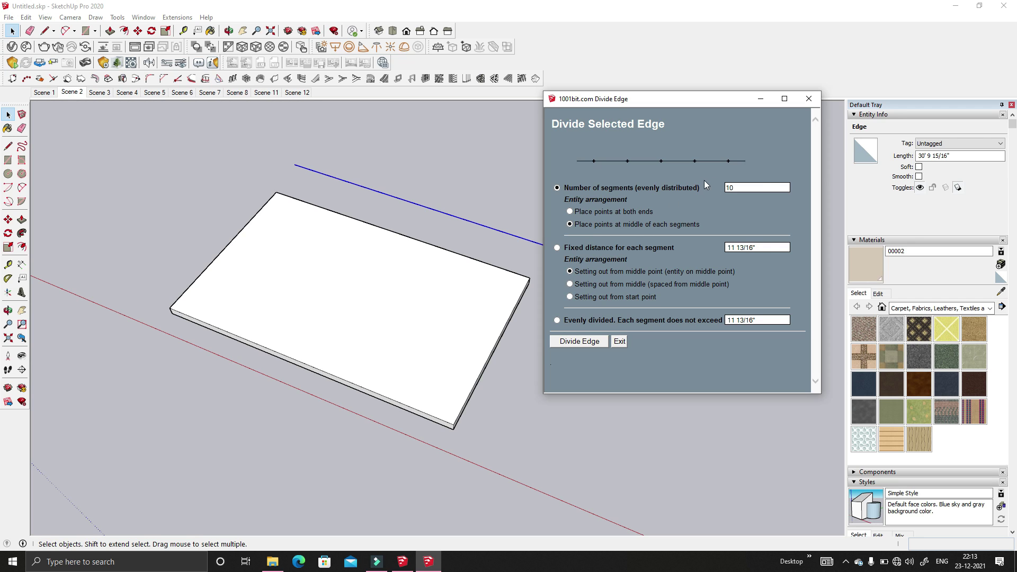
drag(756, 189, 725, 196)
text(5)
click(567, 342)
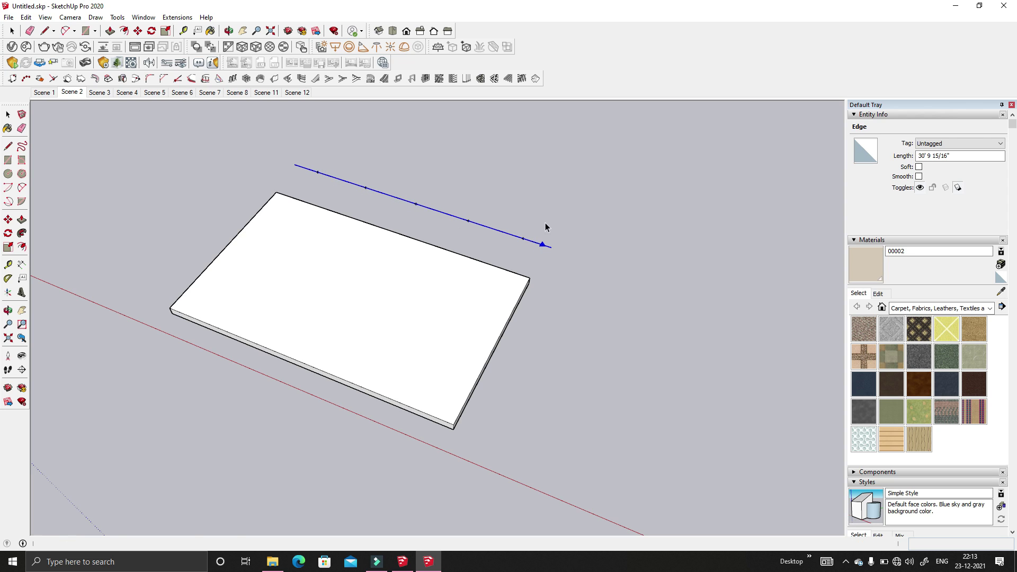
key(space)
click(545, 186)
click(500, 230)
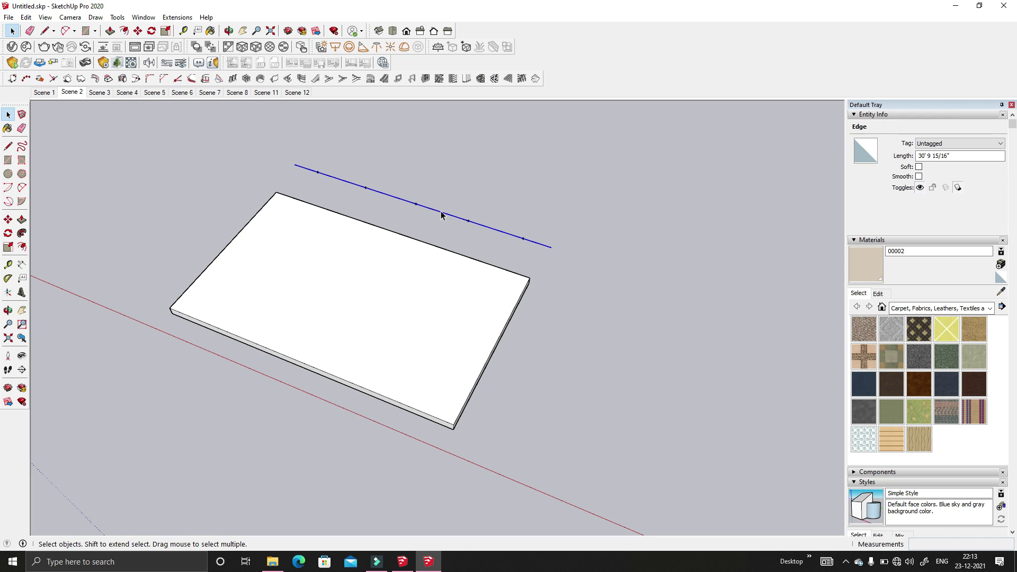
click(440, 212)
click(438, 164)
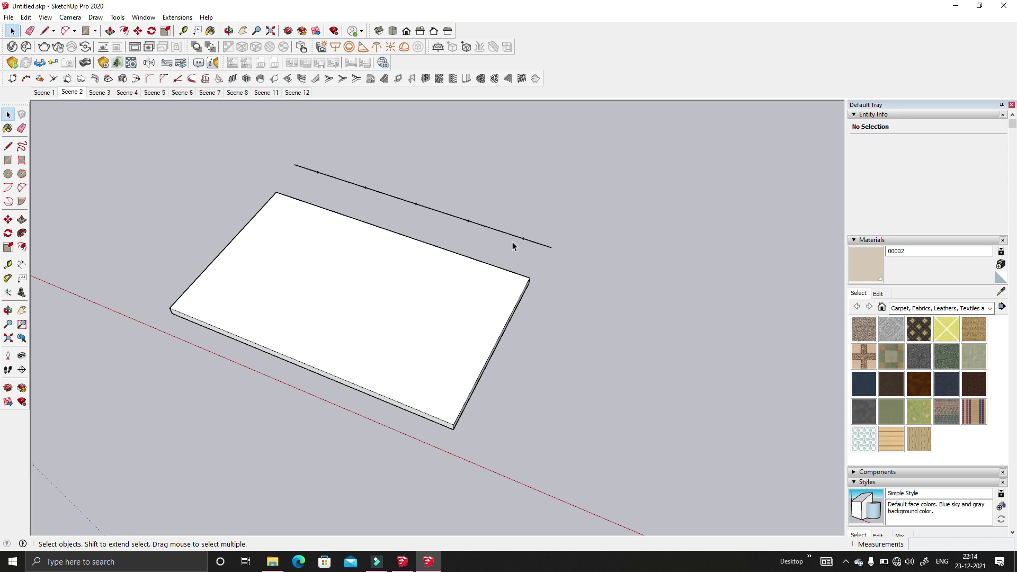
- Draw a second line about 31' 4" long on the far side of the divided line, roughly parallel to it
click(45, 30)
scroll(307, 182, down, 2)
click(295, 165)
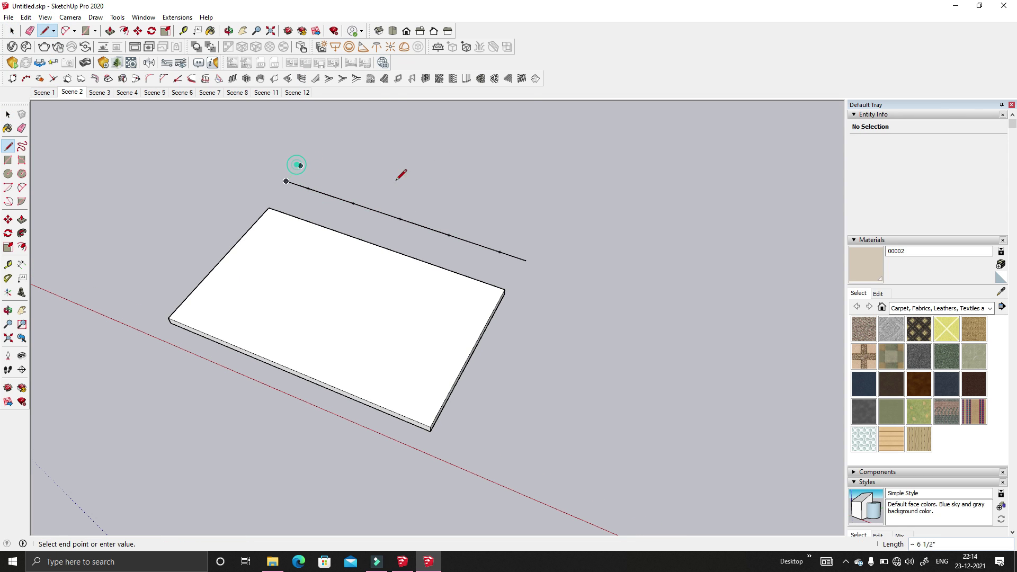
click(537, 243)
key(space)
- Divide the second line with 1001bit Divide Edge at a fixed distance of 2', setting out from the middle point
click(509, 233)
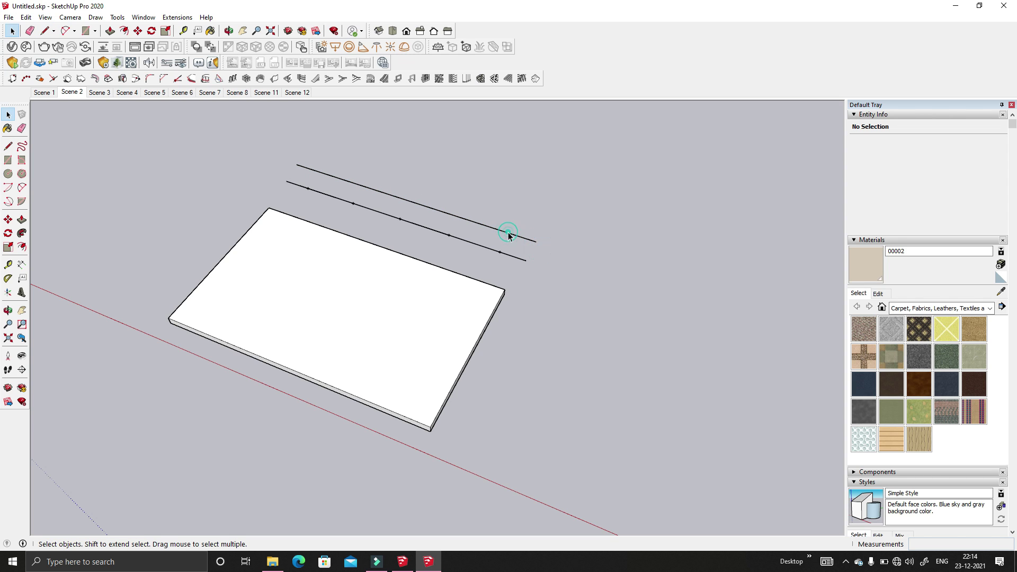
click(26, 79)
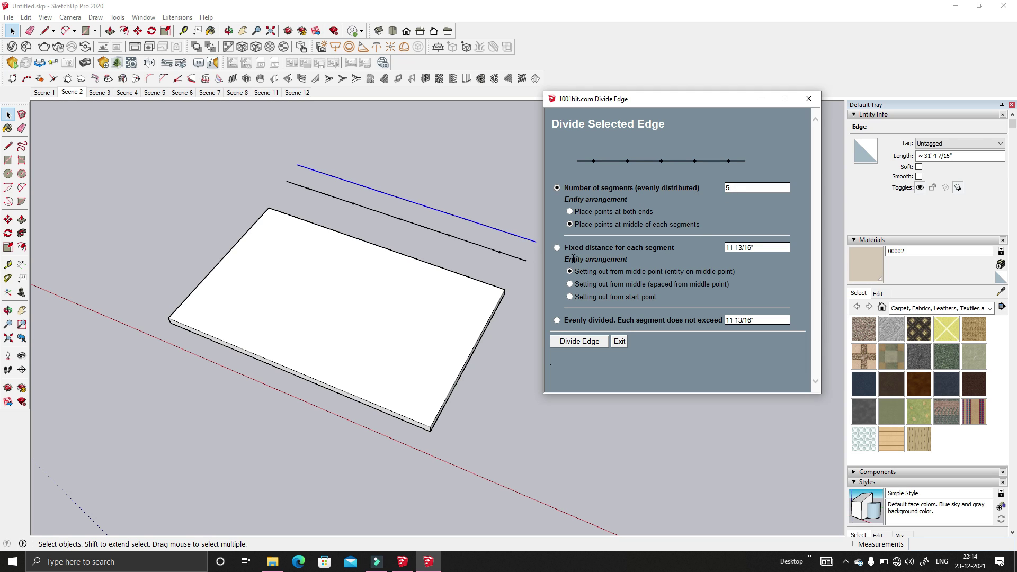
click(557, 247)
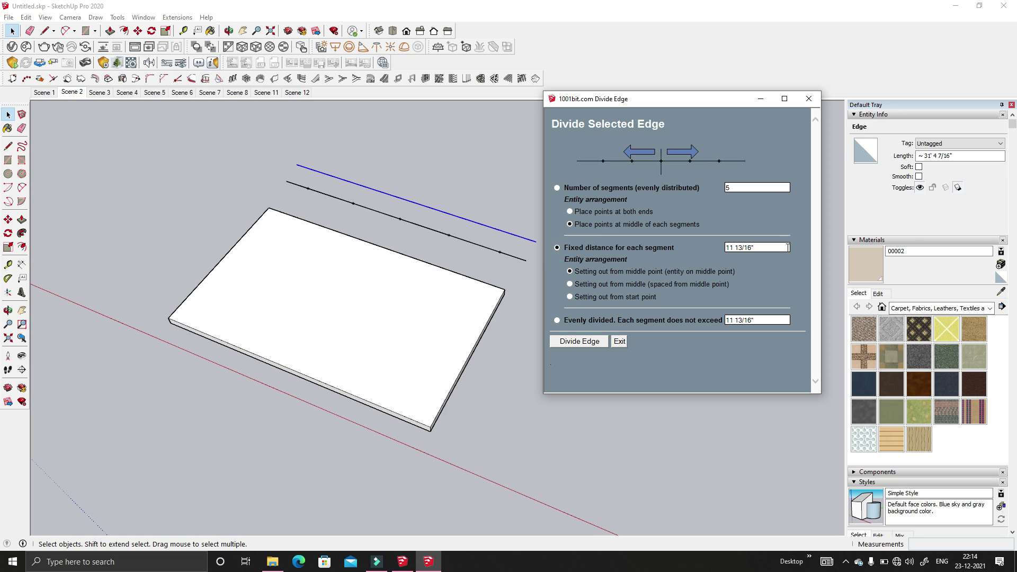
click(765, 247)
text(2')
click(575, 342)
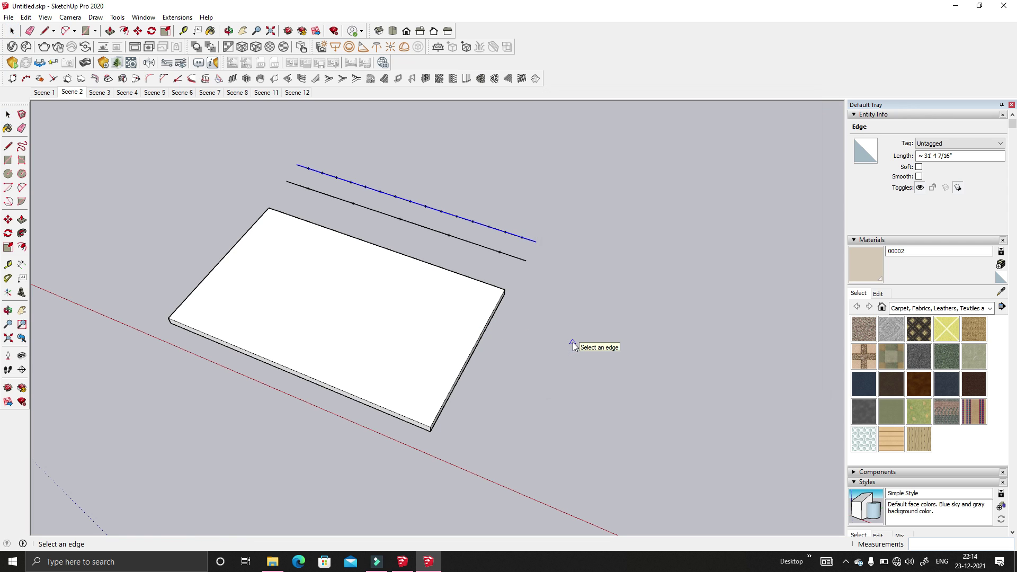
scroll(297, 159, up, 4)
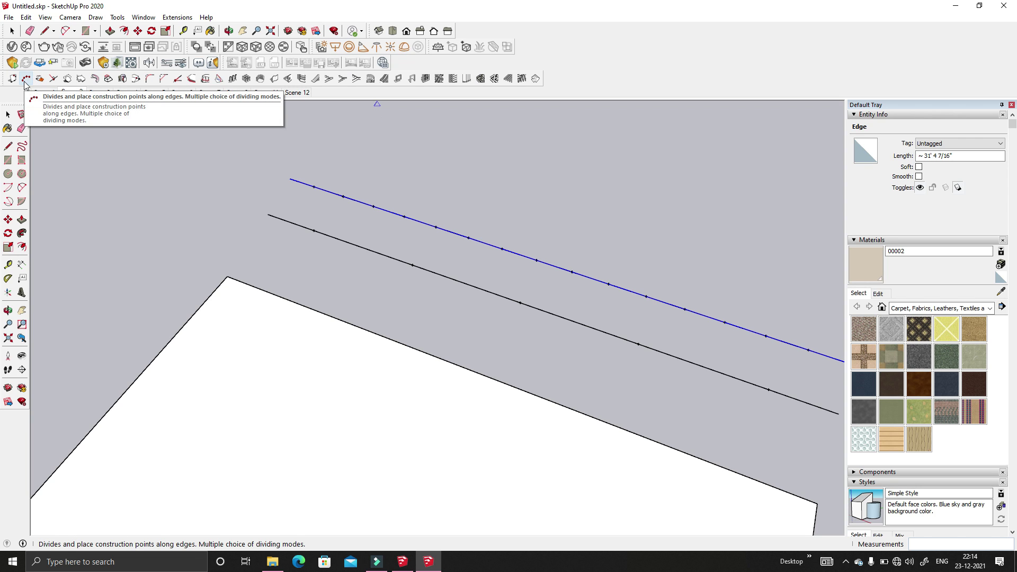
- Switch to Scene 3 and examine the loose window group beside the opening in the house's gable wall
click(100, 92)
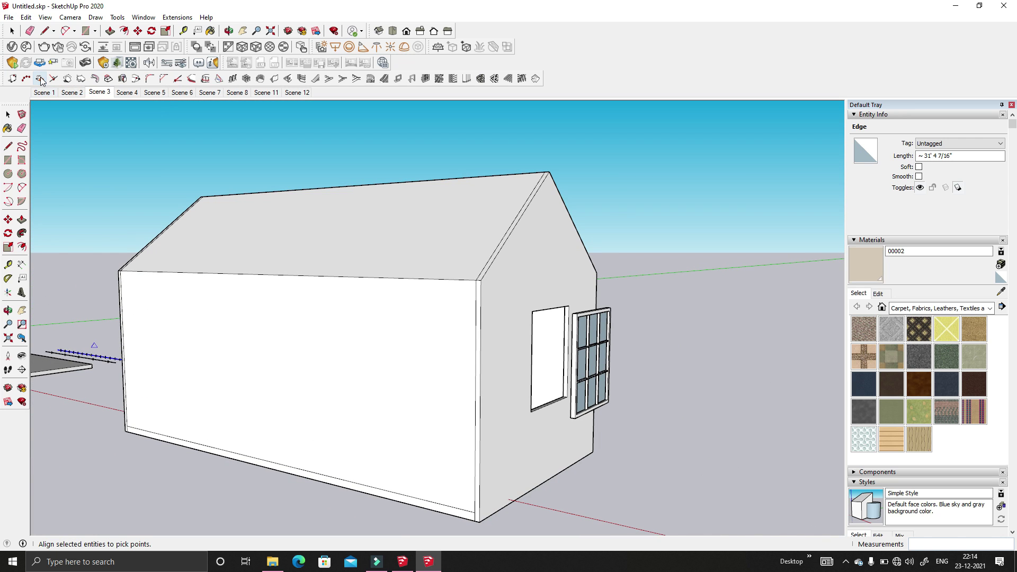
click(40, 79)
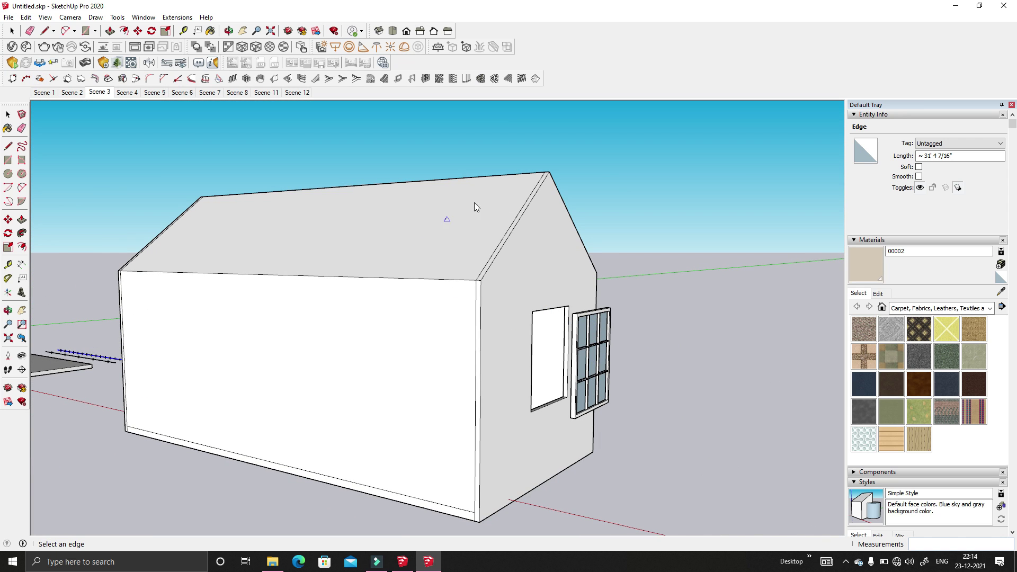
click(12, 31)
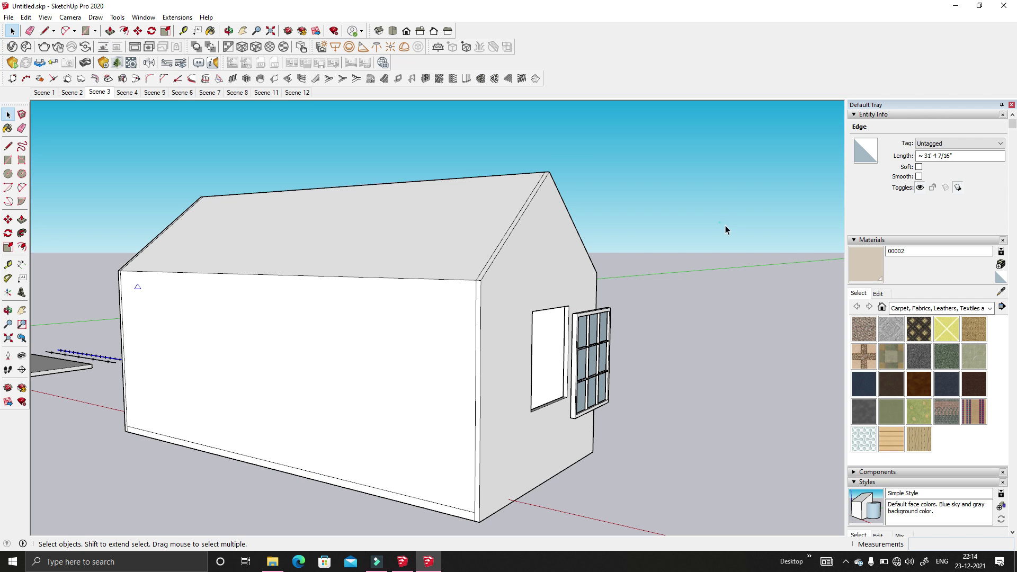
click(719, 223)
scroll(614, 329, up, 3)
middle_drag(622, 328, 587, 371)
scroll(588, 378, up, 5)
click(586, 377)
scroll(608, 214, down, 4)
middle_drag(608, 213, 407, 265)
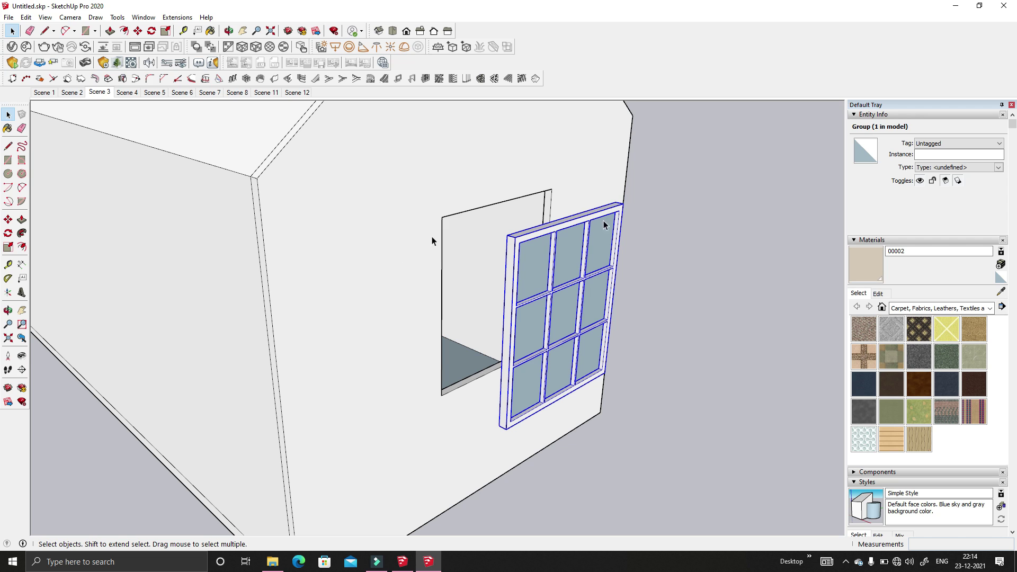
drag(755, 255, 762, 267)
scroll(688, 289, down, 2)
middle_drag(654, 286, 682, 295)
scroll(689, 291, down, 3)
scroll(627, 303, up, 5)
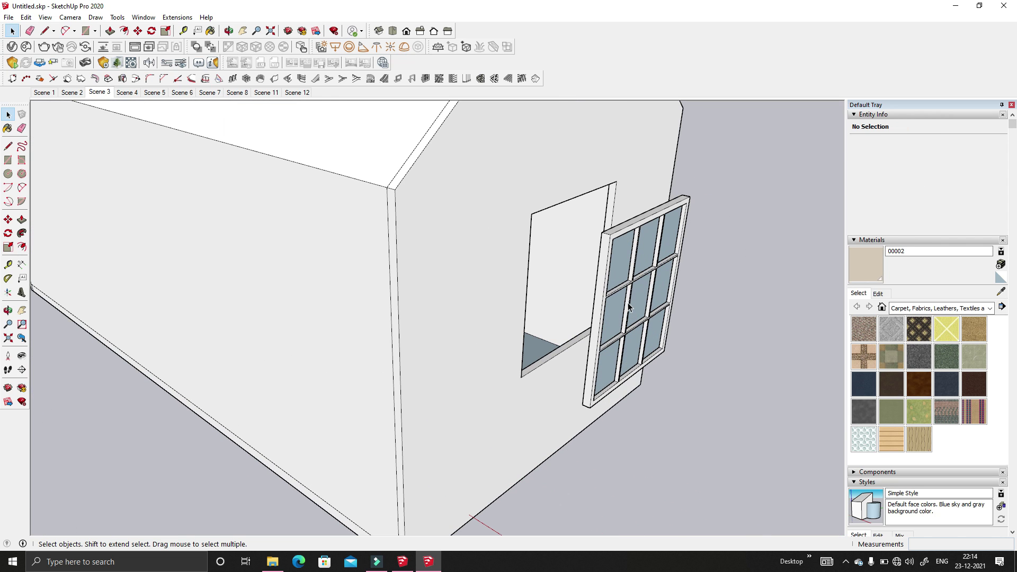
- Start 1001bit Align on the window group, using its upper near back corner as reference and its far upper and near lower corners as axes
click(627, 289)
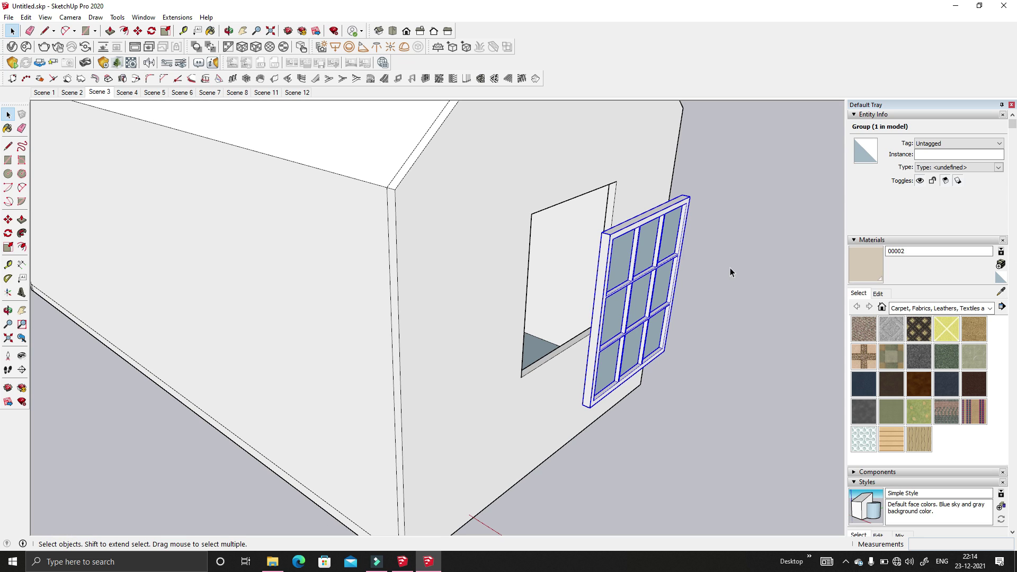
click(40, 79)
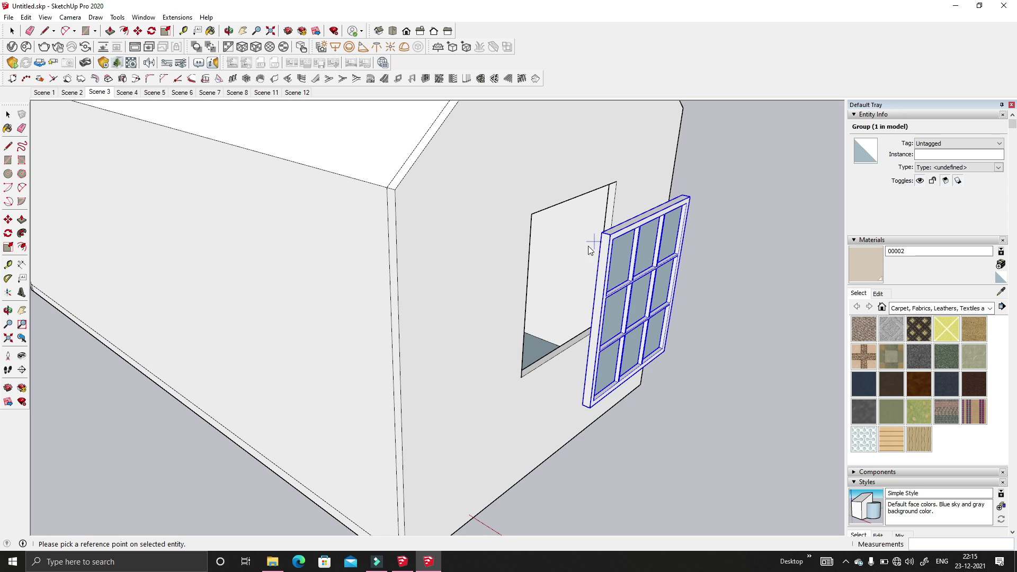
scroll(596, 235, up, 4)
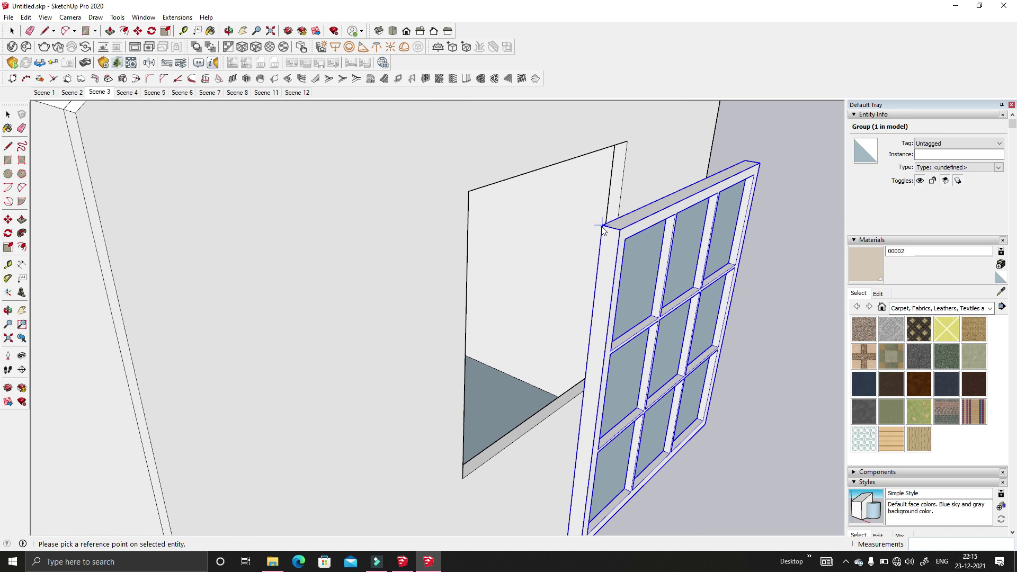
click(602, 229)
scroll(393, 209, down, 1)
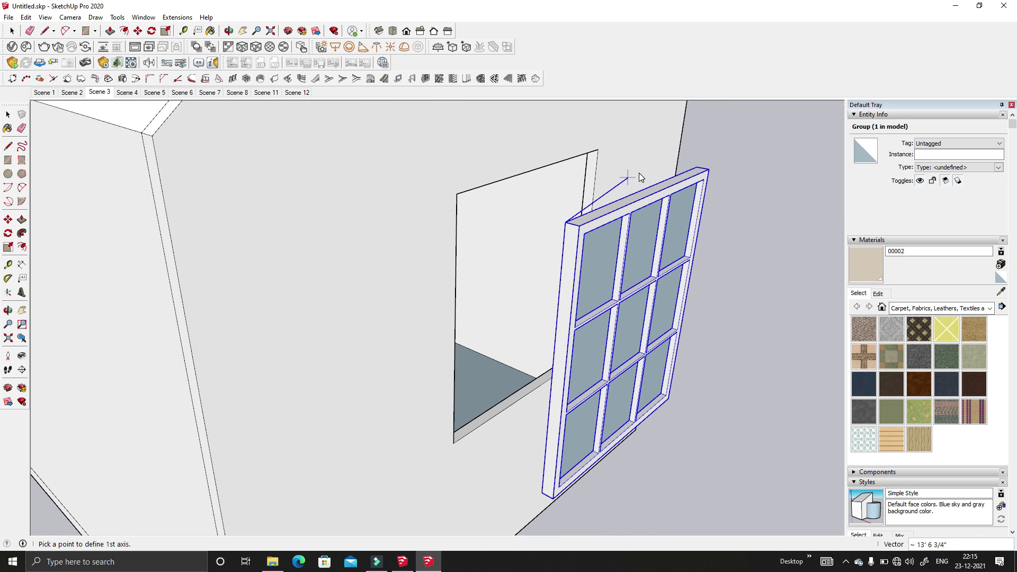
scroll(703, 163, up, 2)
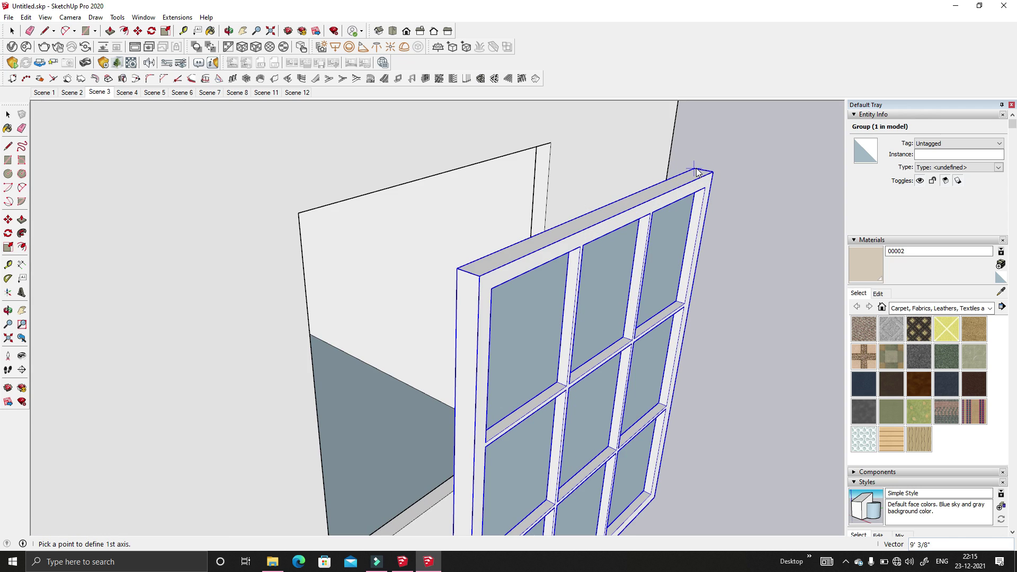
click(697, 171)
scroll(717, 148, down, 3)
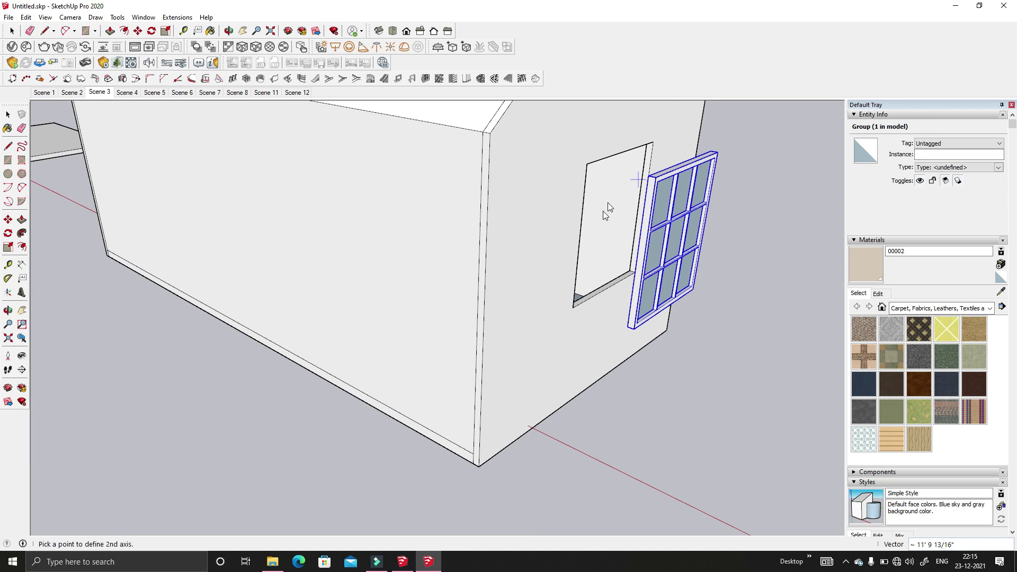
scroll(629, 328, up, 1)
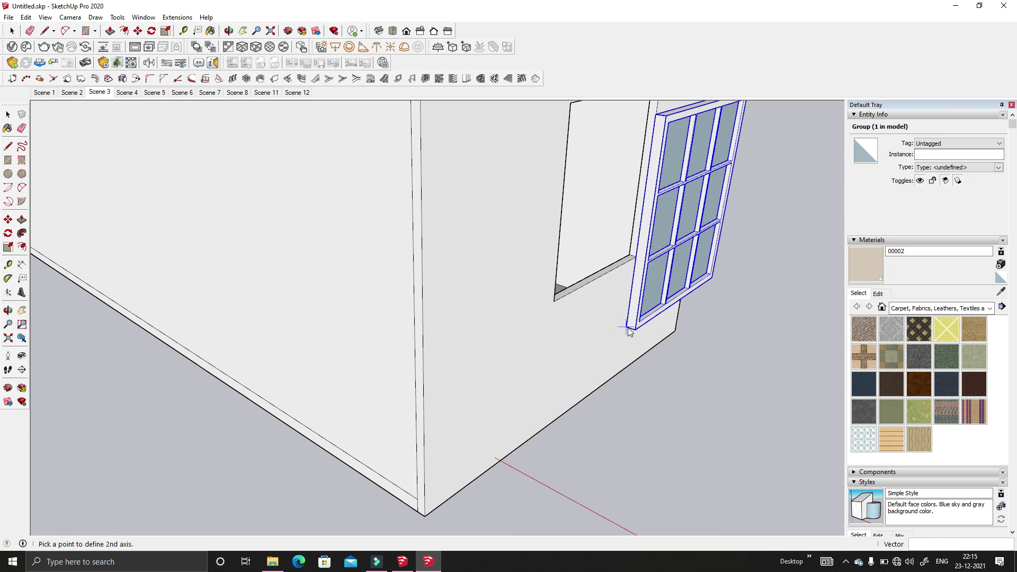
click(628, 328)
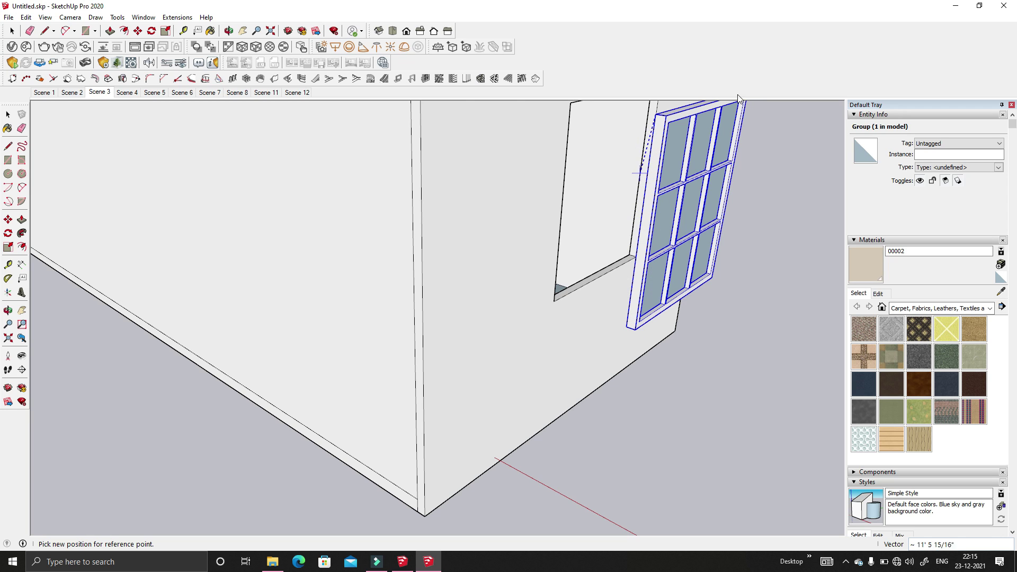
- Align the window group to the wall opening by matching its upper near, upper far and lower far corners, and clear the selection
scroll(662, 174, down, 5)
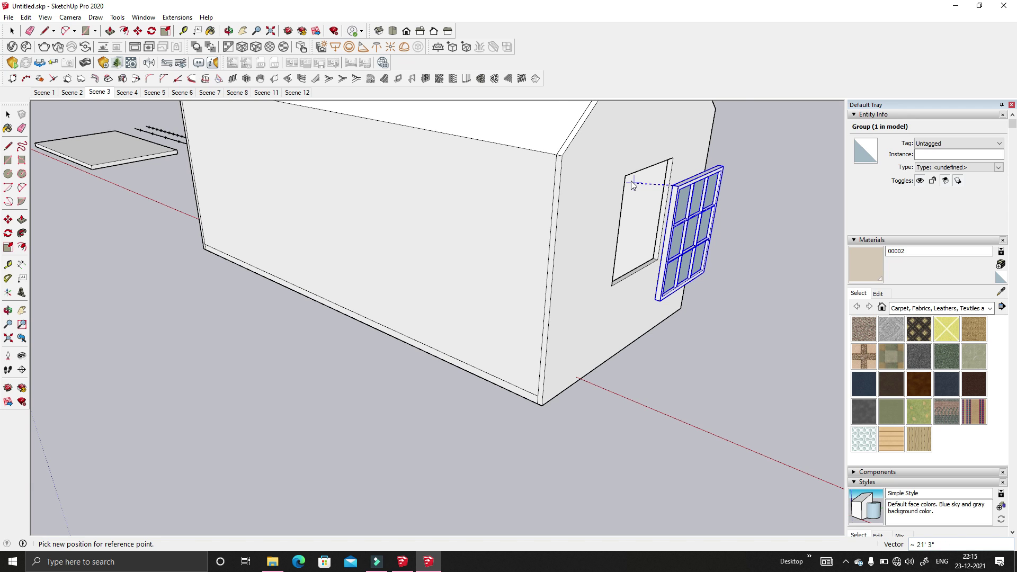
scroll(629, 180, up, 2)
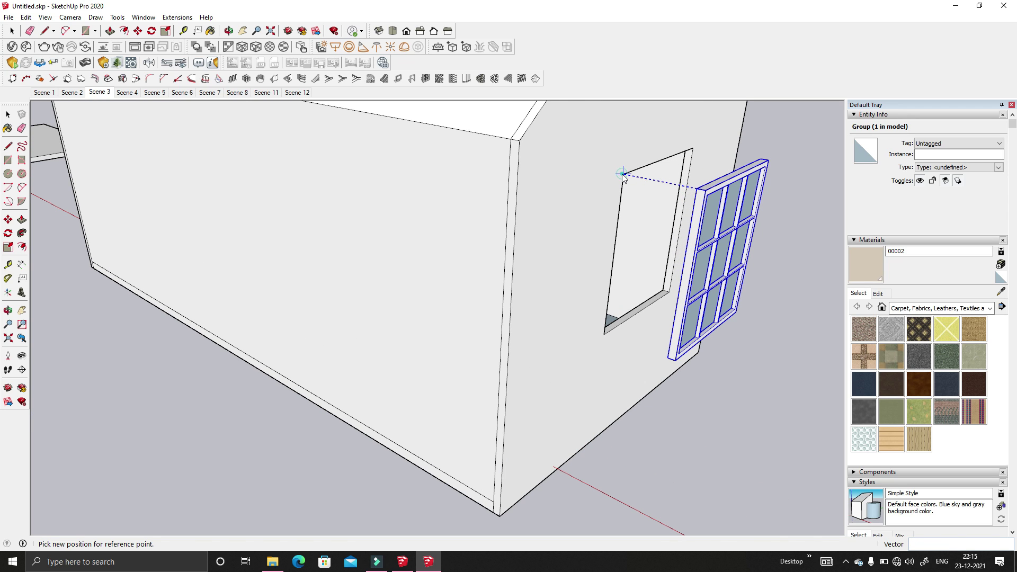
click(622, 174)
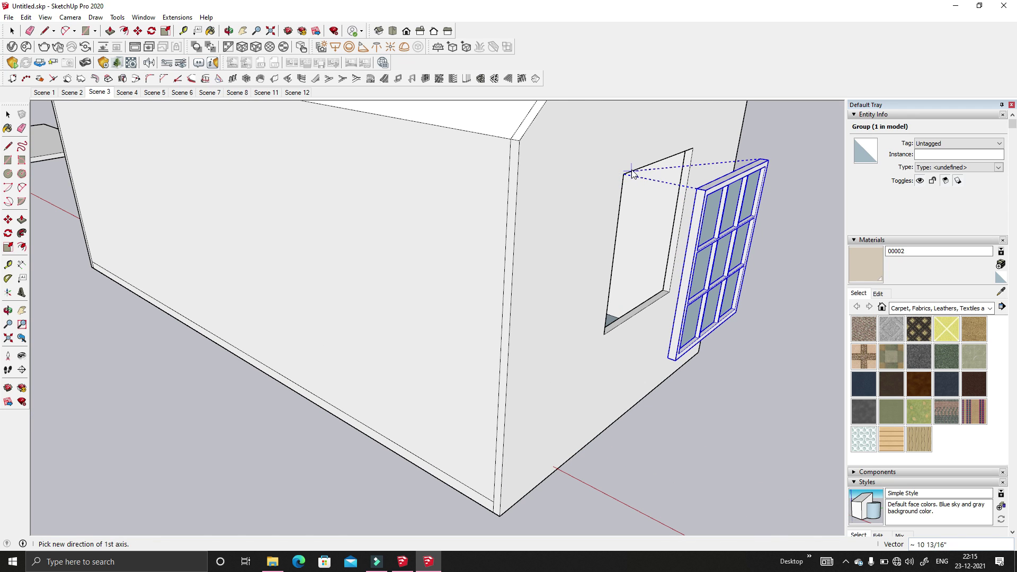
click(690, 150)
click(671, 292)
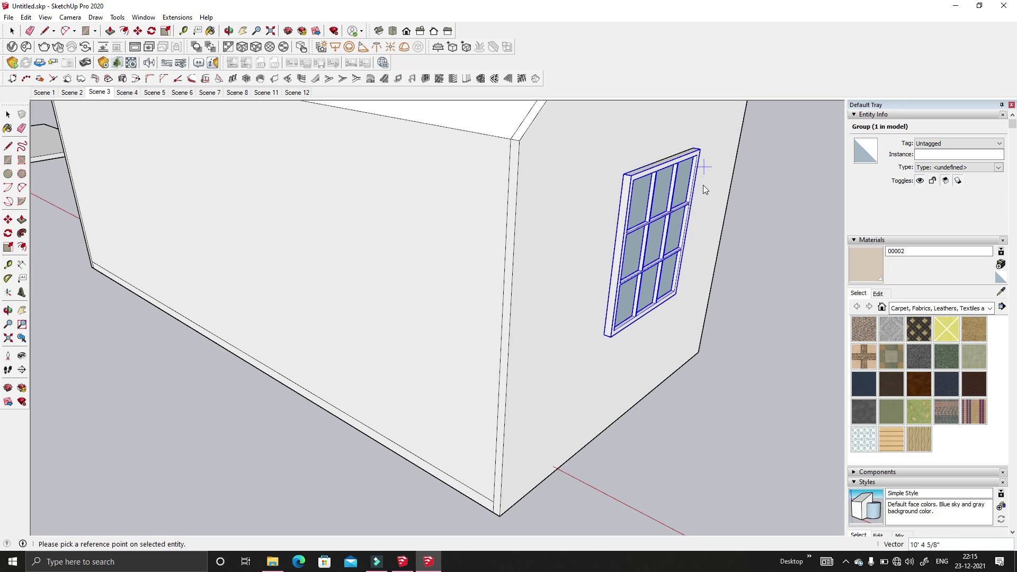
middle_drag(639, 266, 664, 277)
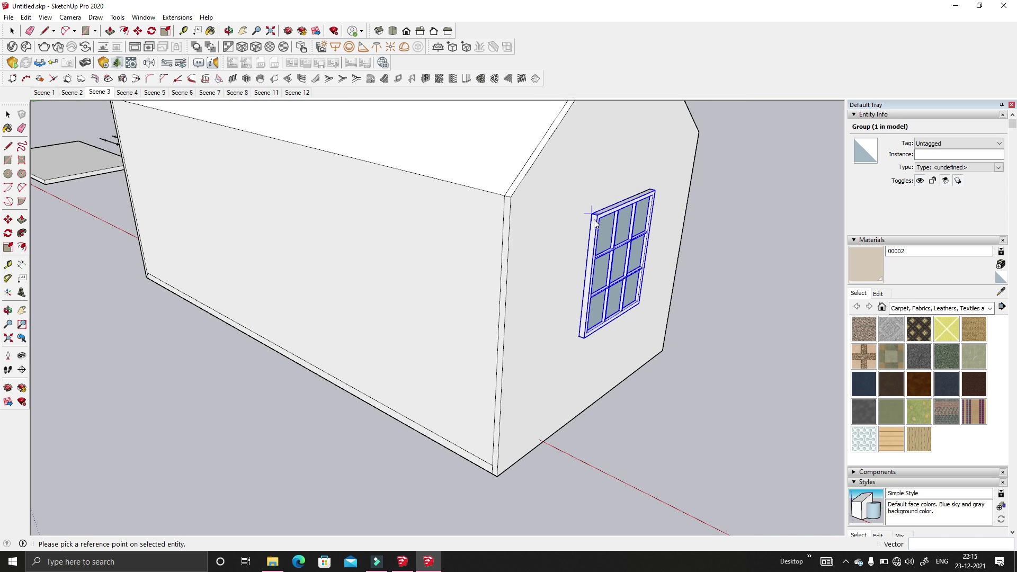
click(8, 114)
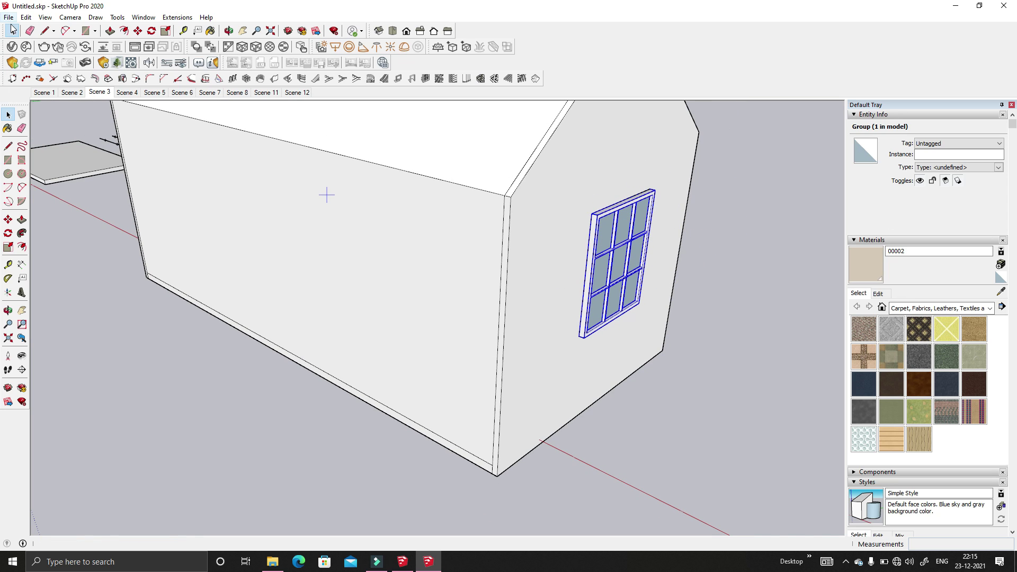
click(61, 253)
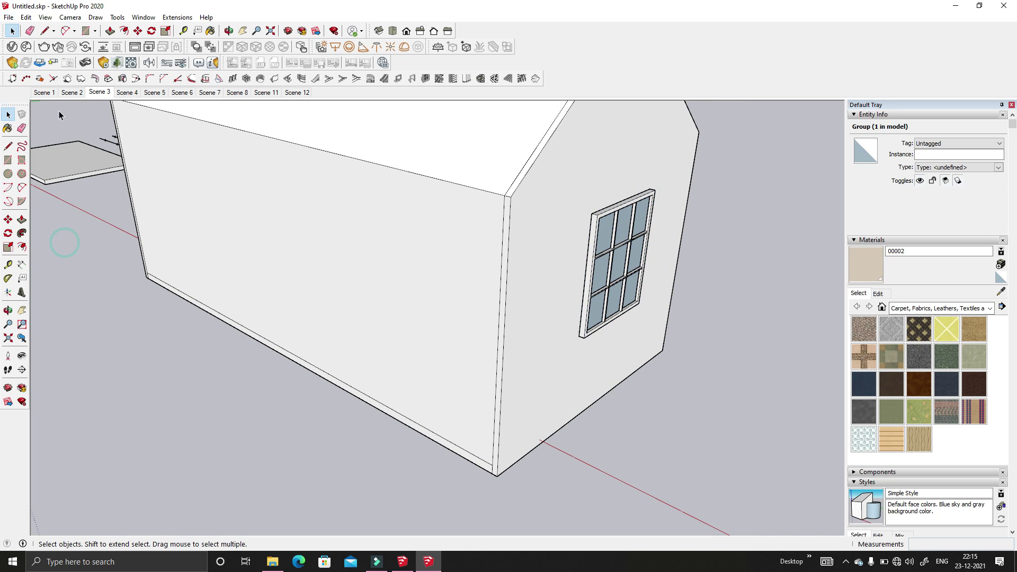
- In Scene 4, draw a 1001bit perpendicular line from a point on the end face's sloping edge to its base edge
click(119, 92)
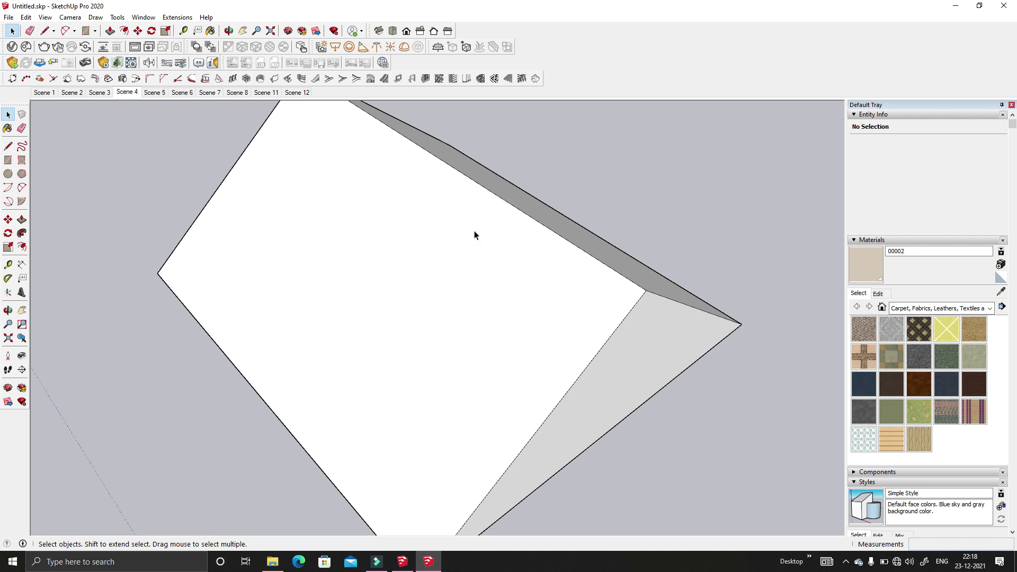
click(54, 79)
scroll(290, 159, down, 2)
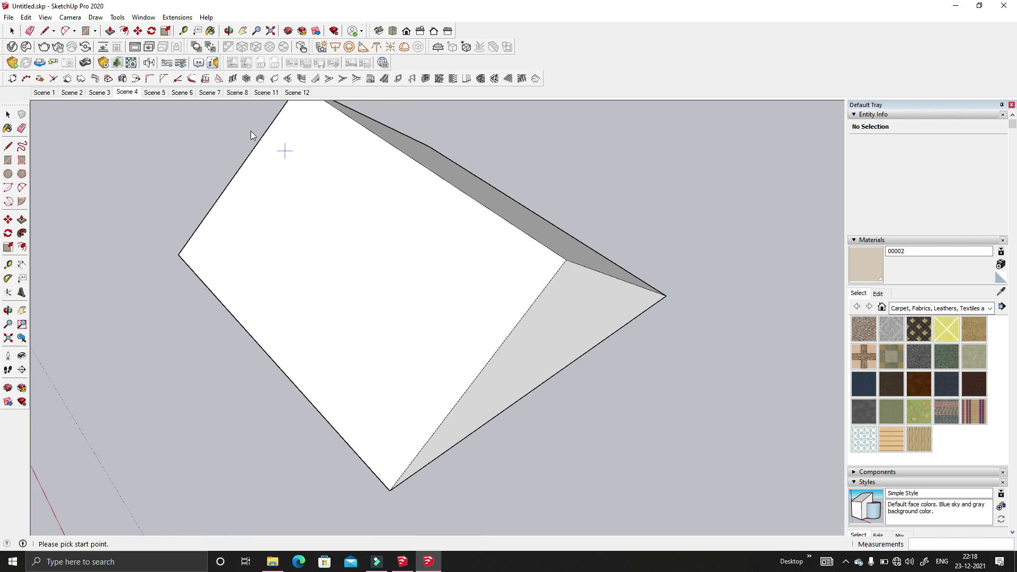
mouse_move(283, 150)
middle_down()
mouse_move(424, 340)
mouse_move(344, 382)
middle_up()
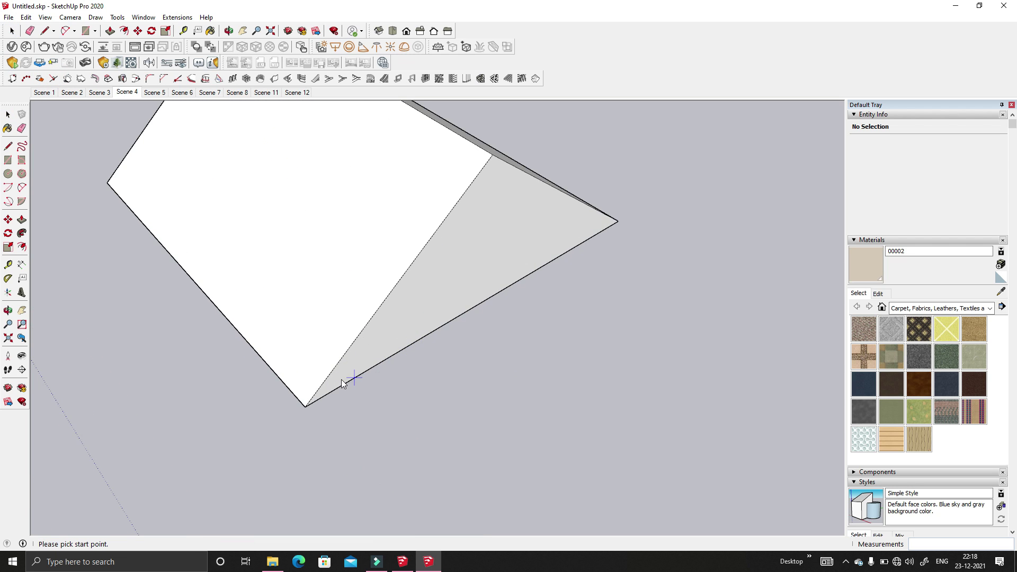
click(305, 407)
click(304, 238)
click(460, 228)
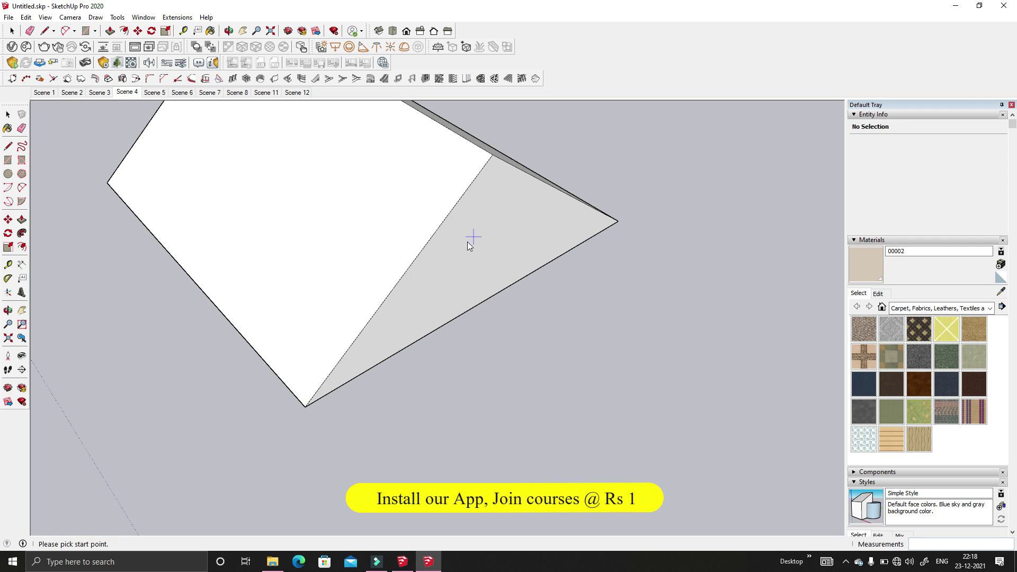
click(378, 310)
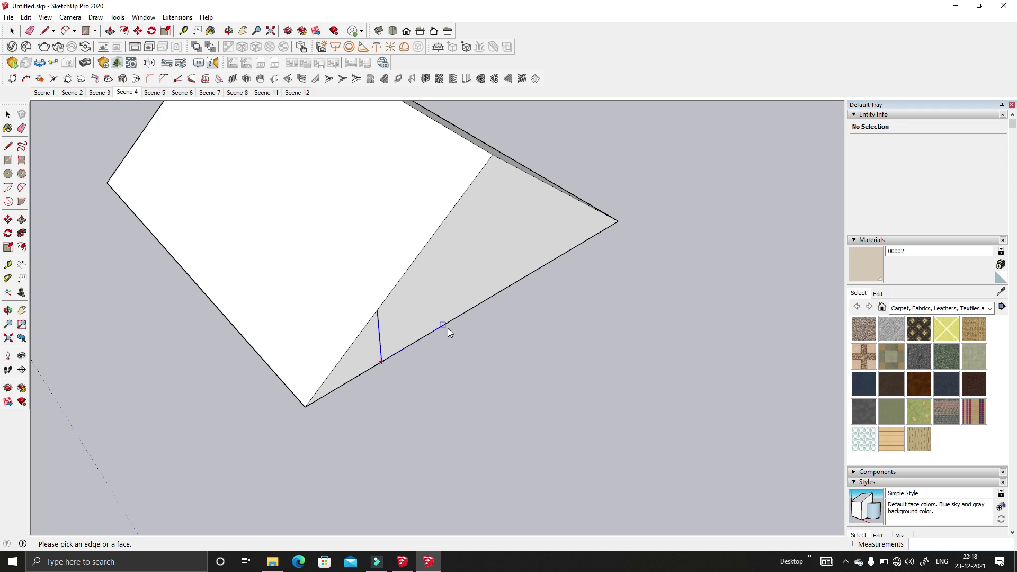
click(400, 350)
click(370, 366)
key(space)
- Switch to Scene 5, draw a large upright rectangle in front of the house's gable wall, and select its face
key(Page_Down)
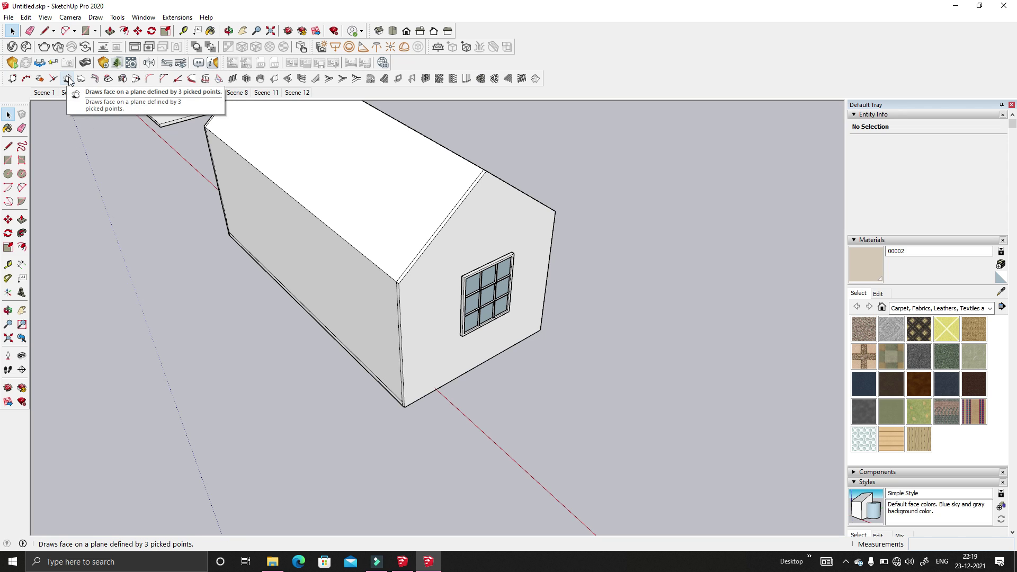
scroll(430, 270, down, 2)
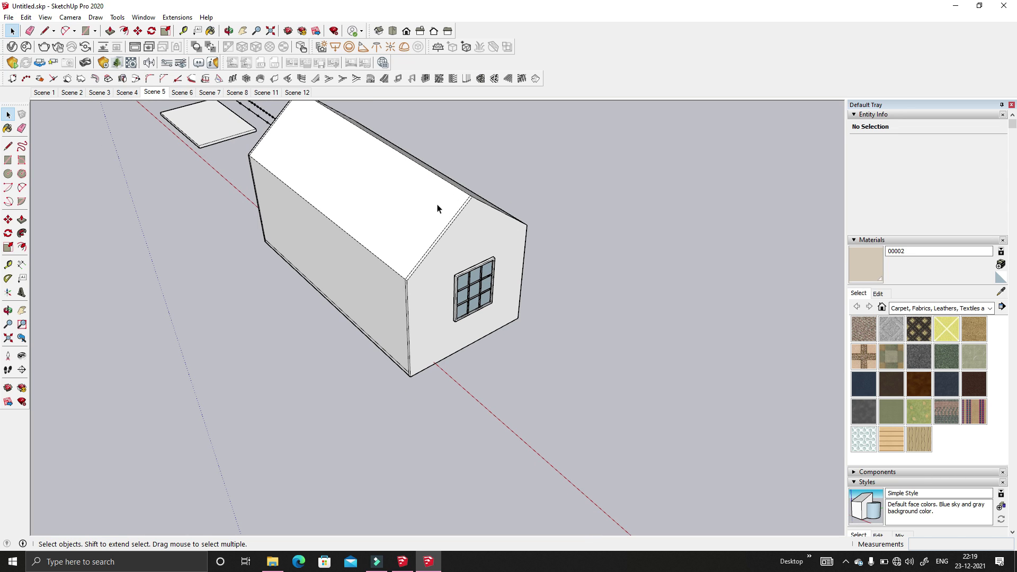
click(85, 31)
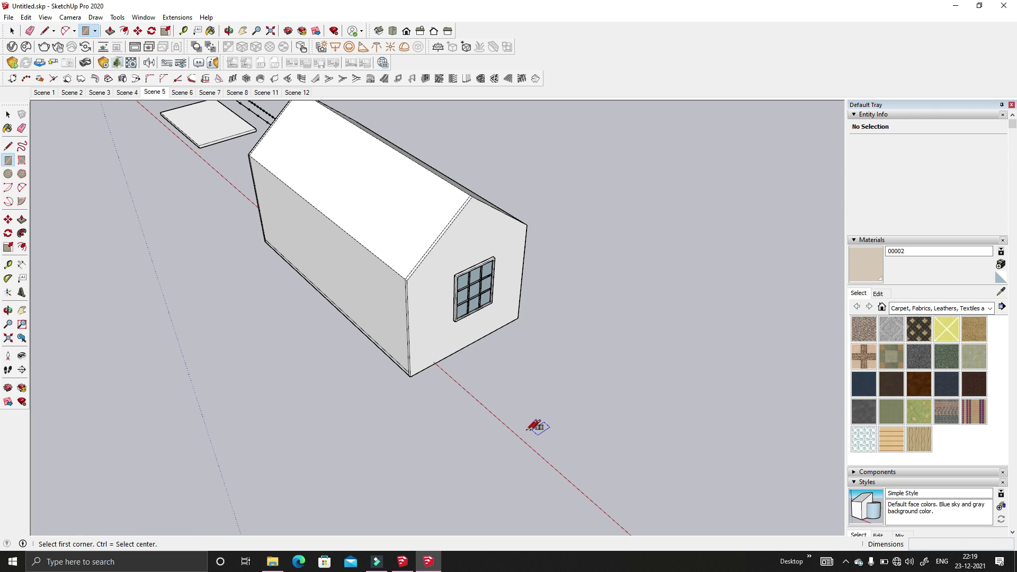
click(419, 426)
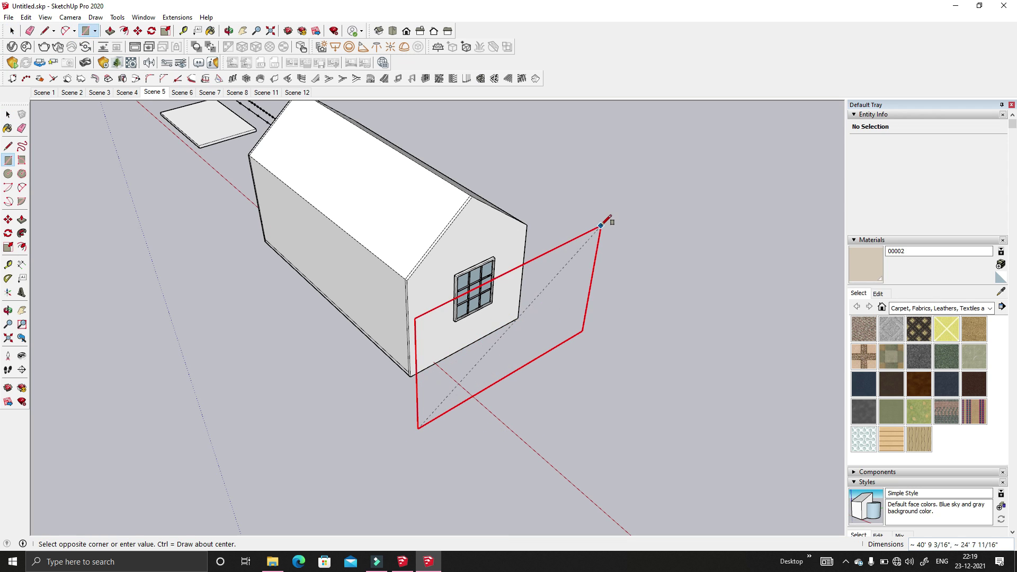
click(609, 121)
middle_drag(608, 118, 454, 404)
key(space)
scroll(453, 377, up, 5)
click(512, 303)
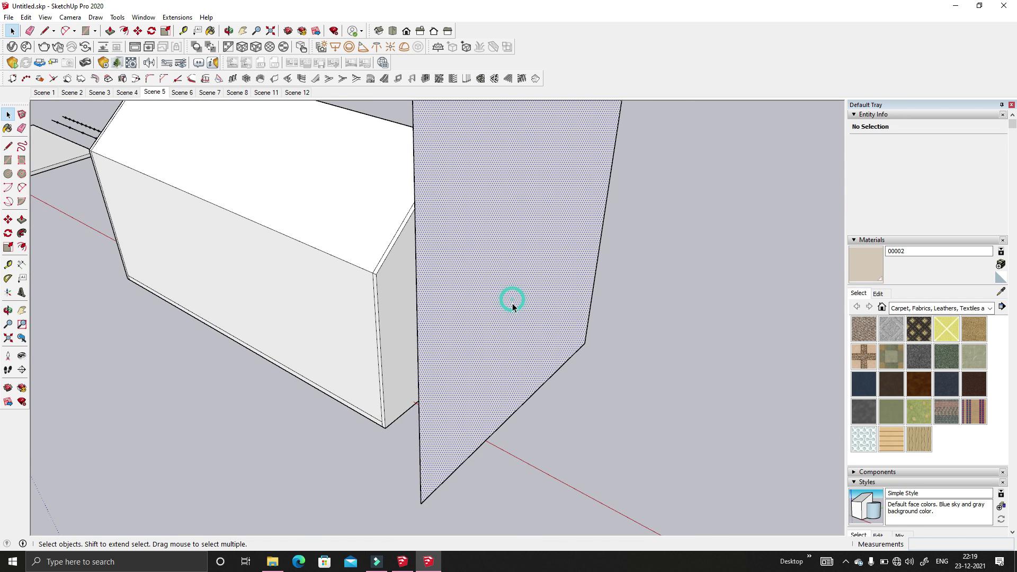
scroll(512, 306, down, 2)
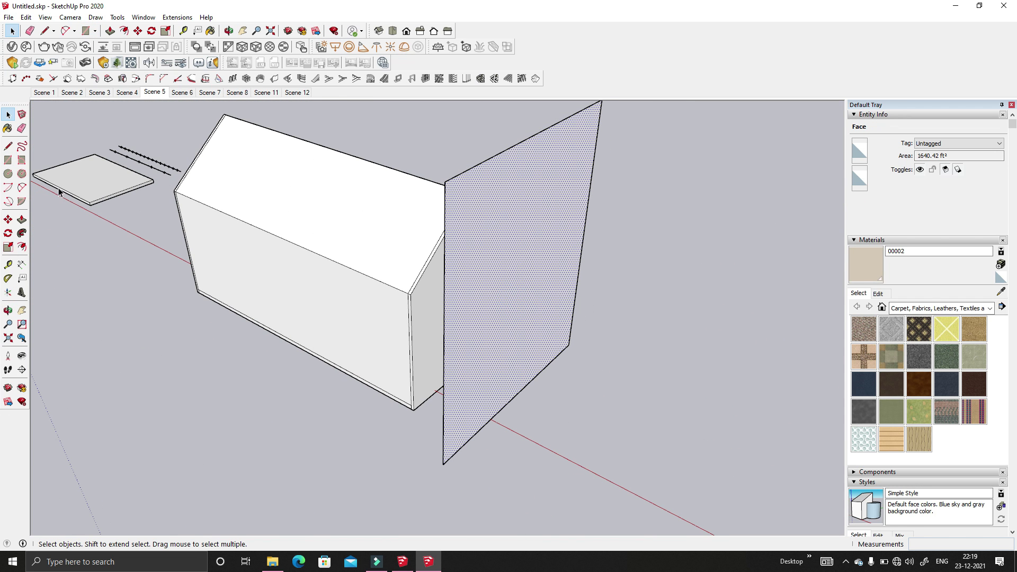
- Start the 1001bit face-on-plane tool and define the plane by the rectangle's upper near, upper far and lower far corners
click(68, 79)
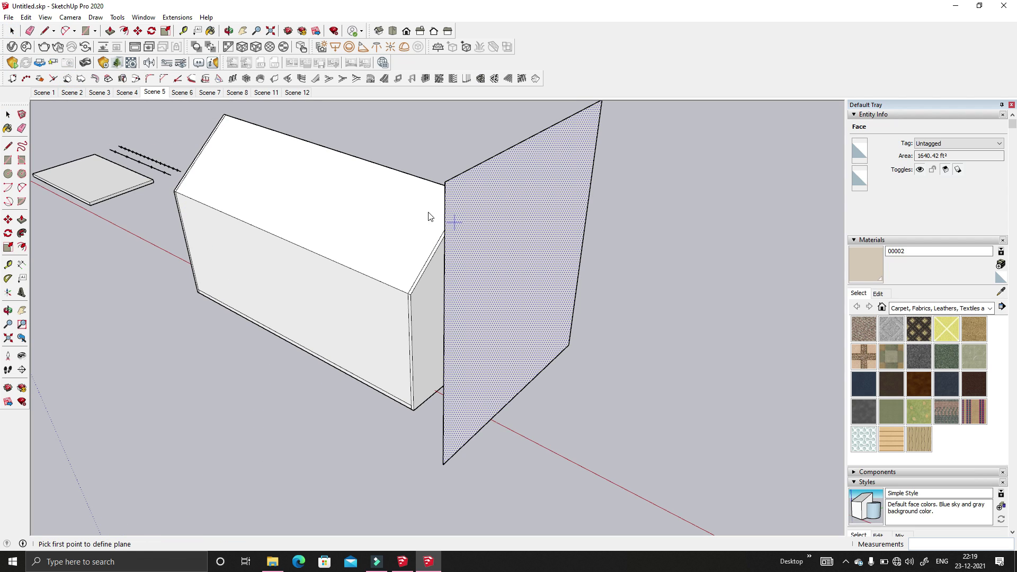
click(445, 182)
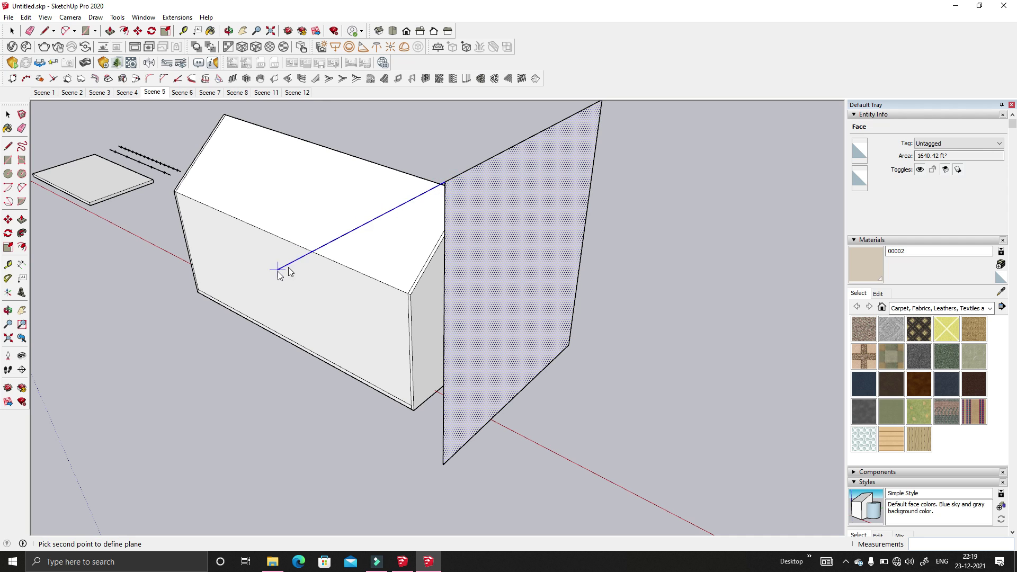
scroll(431, 289, down, 3)
click(567, 137)
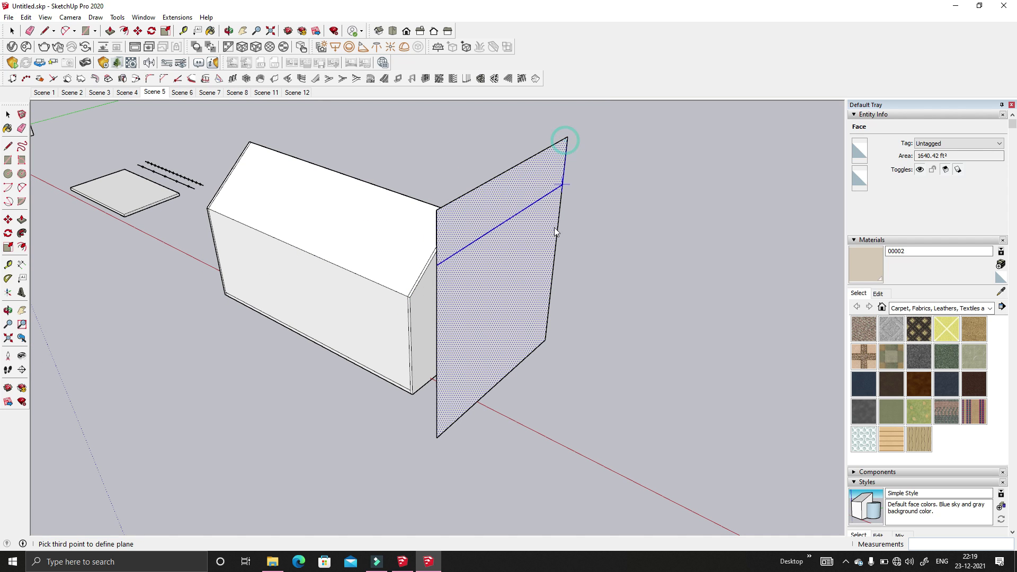
click(545, 342)
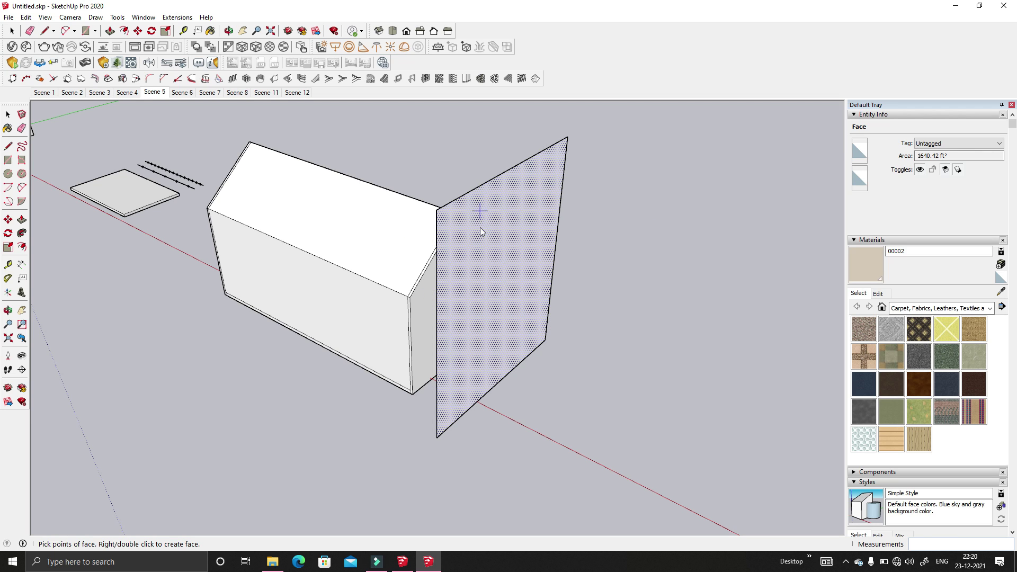
- Create a gable-shaped face on the defined plane by picking the corners of the house's gable wall as its points
key(o)
drag(431, 342, 491, 331)
scroll(455, 391, up, 4)
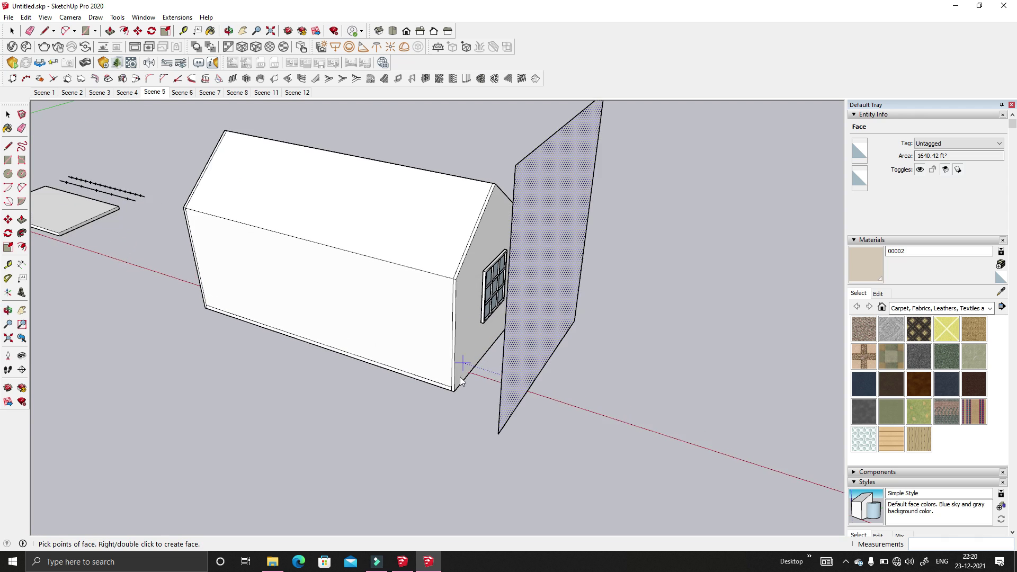
click(453, 391)
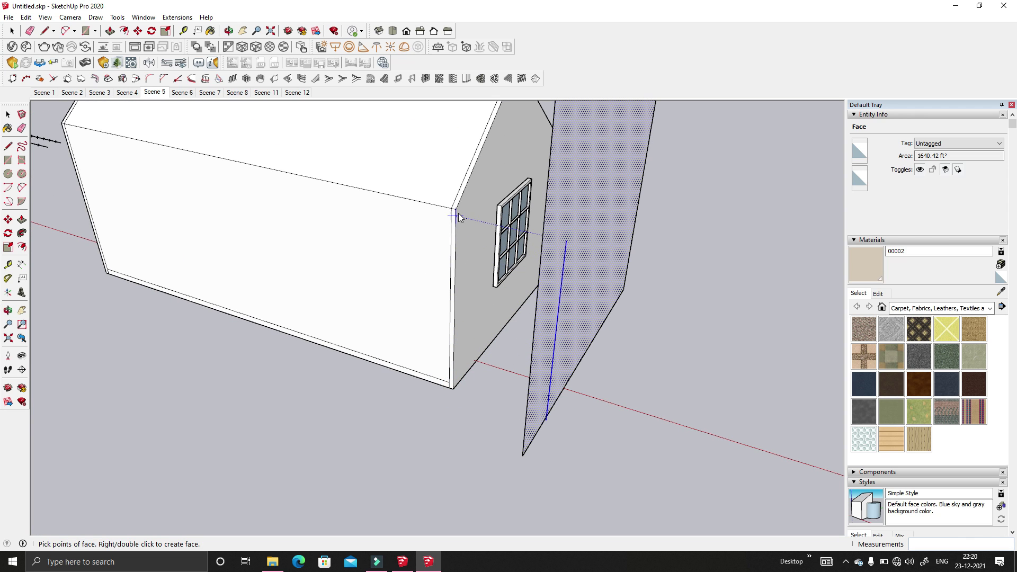
scroll(459, 214, down, 4)
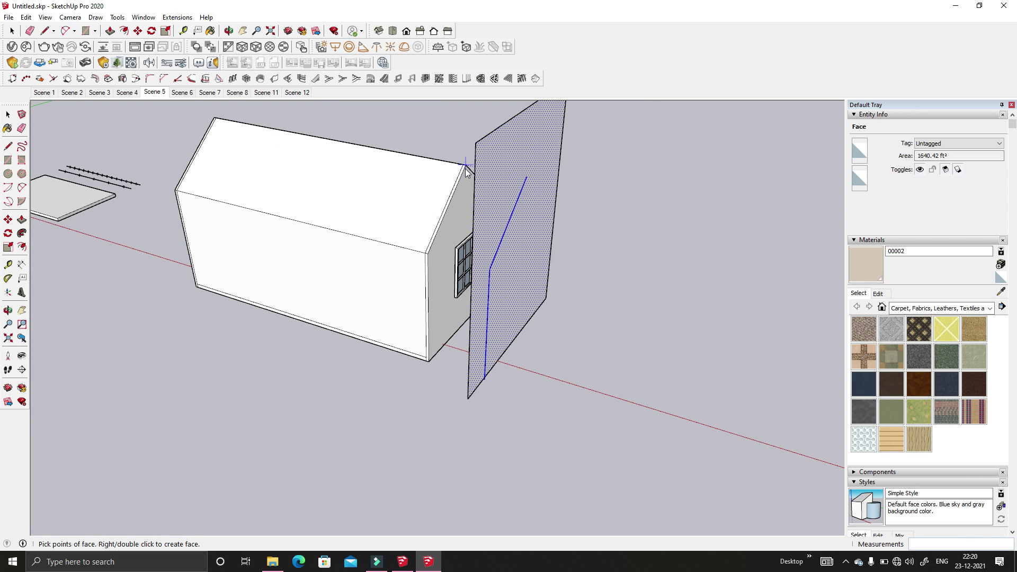
click(467, 169)
middle_drag(467, 168, 344, 217)
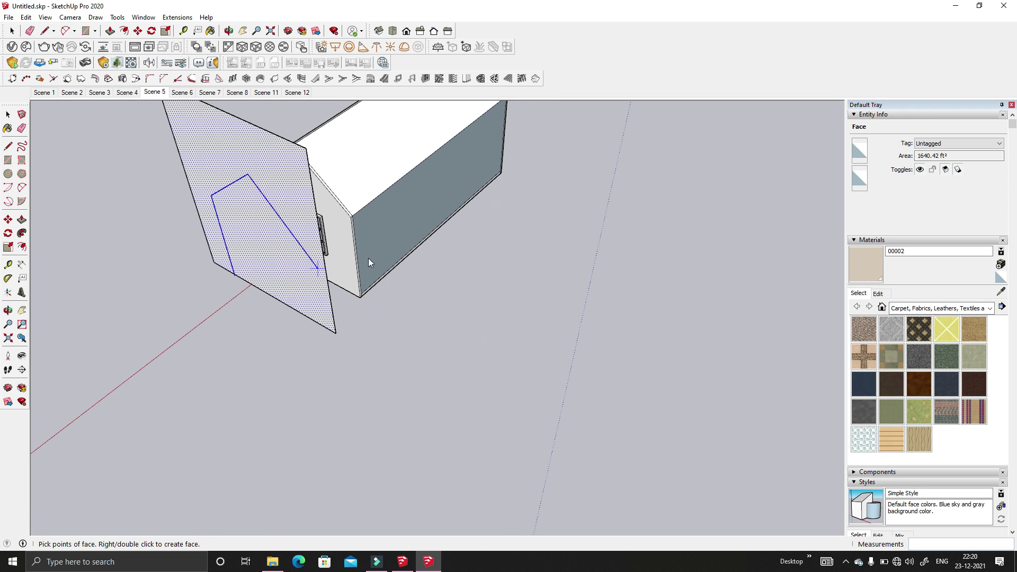
scroll(344, 218, up, 2)
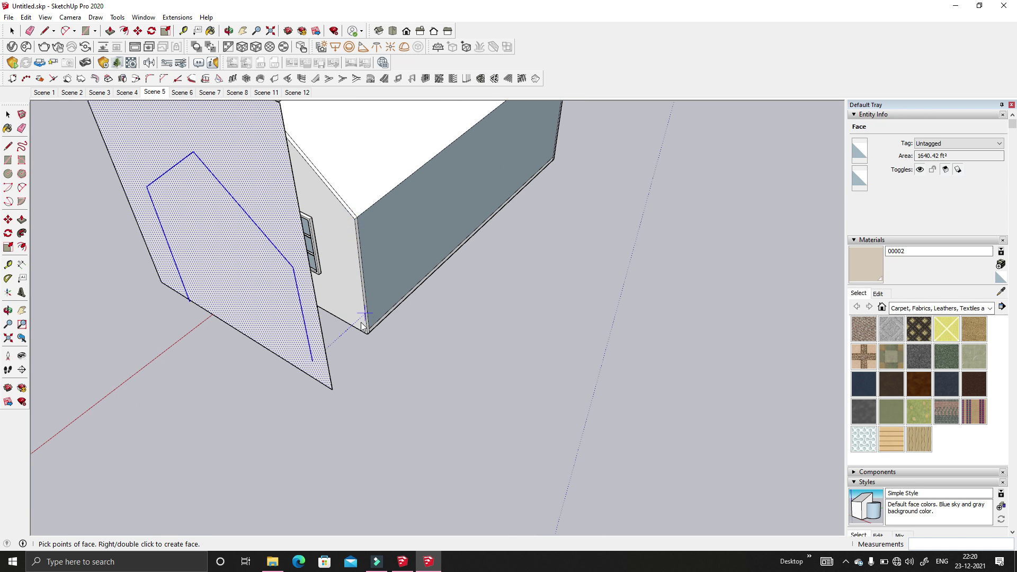
scroll(369, 333, up, 2)
middle_drag(369, 334, 318, 316)
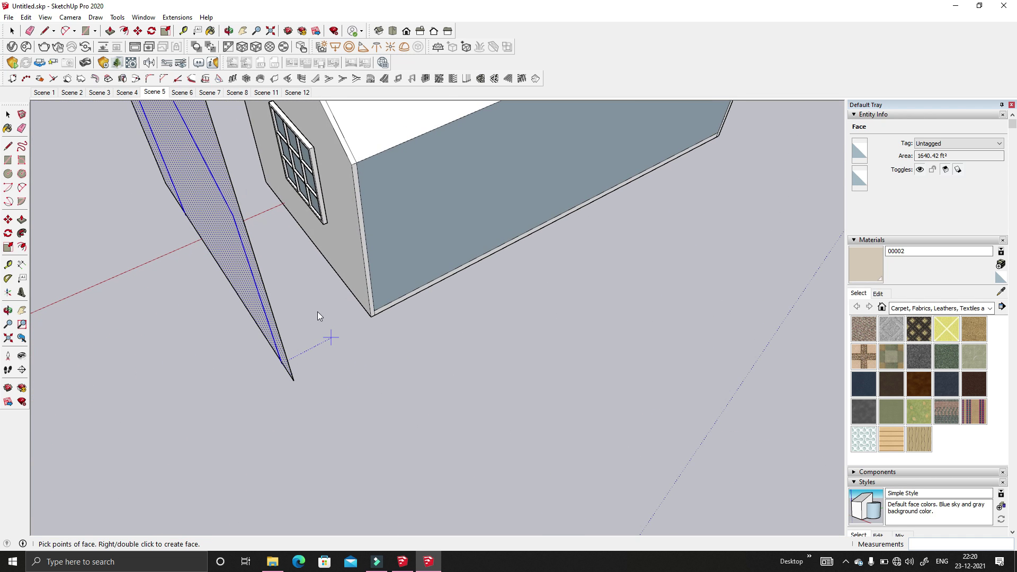
right_click(266, 183)
- Delete the large reference rectangle with its edges, keeping the gable-shaped face, and clear the selection
middle_drag(256, 181, 395, 232)
double_click(395, 232)
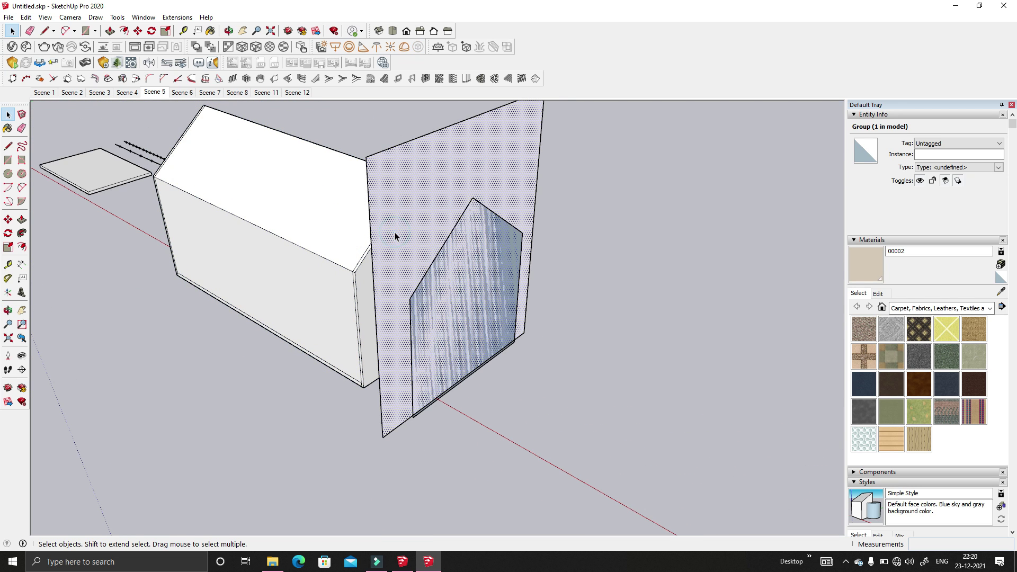
key(Delete)
click(601, 222)
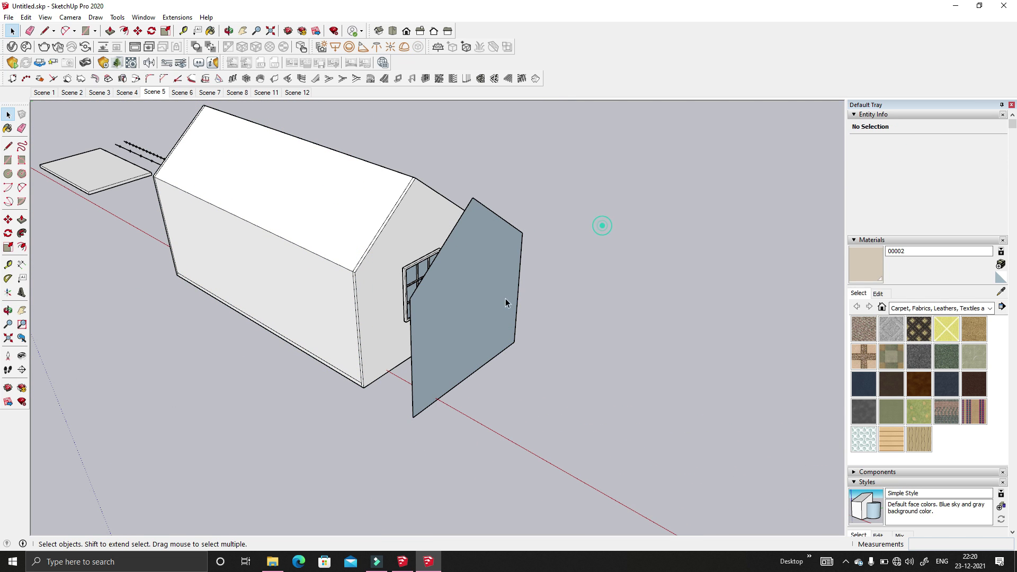
middle_drag(602, 222, 394, 339)
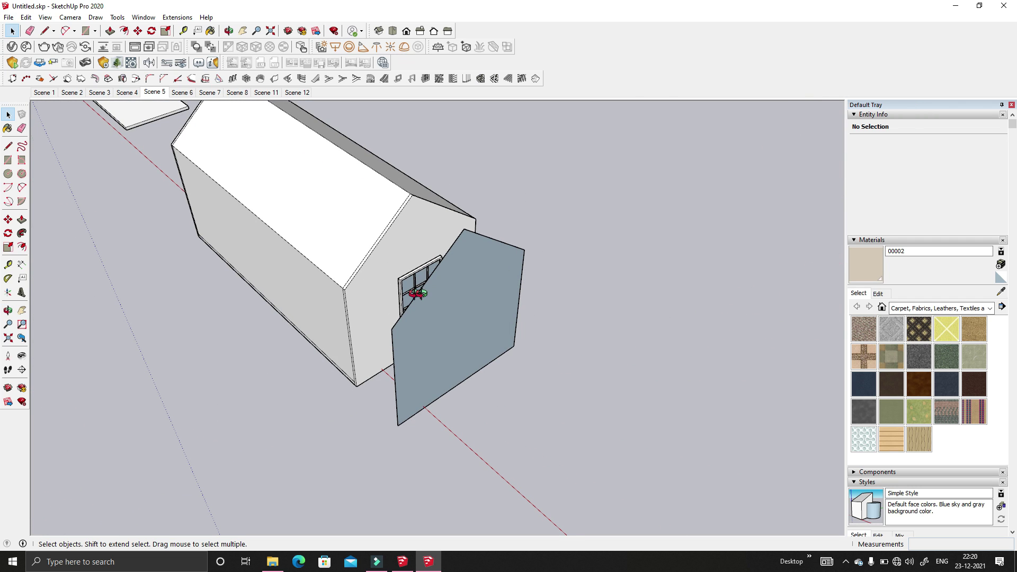
- Switch to Scene 6, examine the arrangement of the five separate upright lines, and select all of them
middle_drag(417, 292, 142, 105)
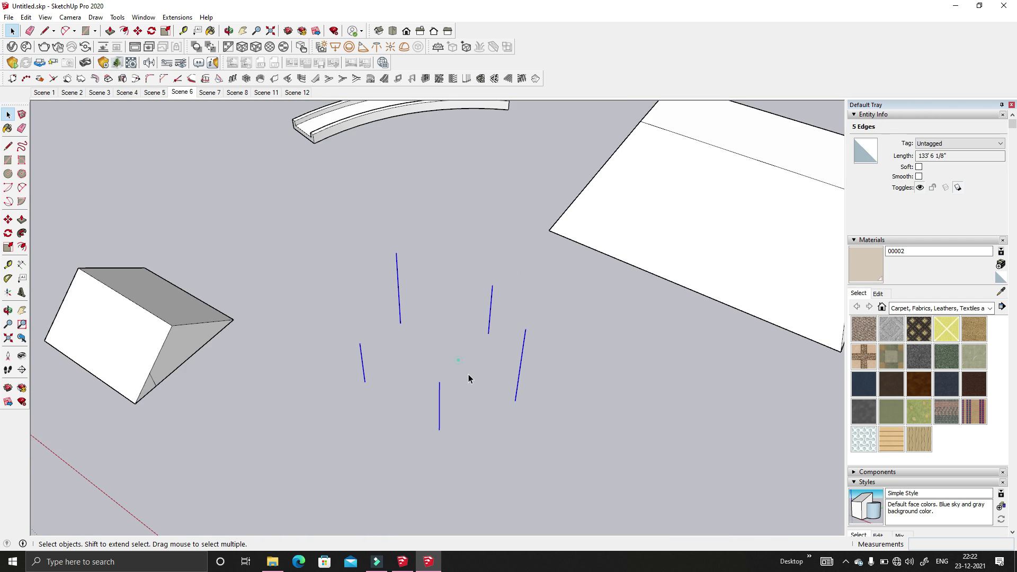
click(500, 390)
scroll(500, 389, up, 2)
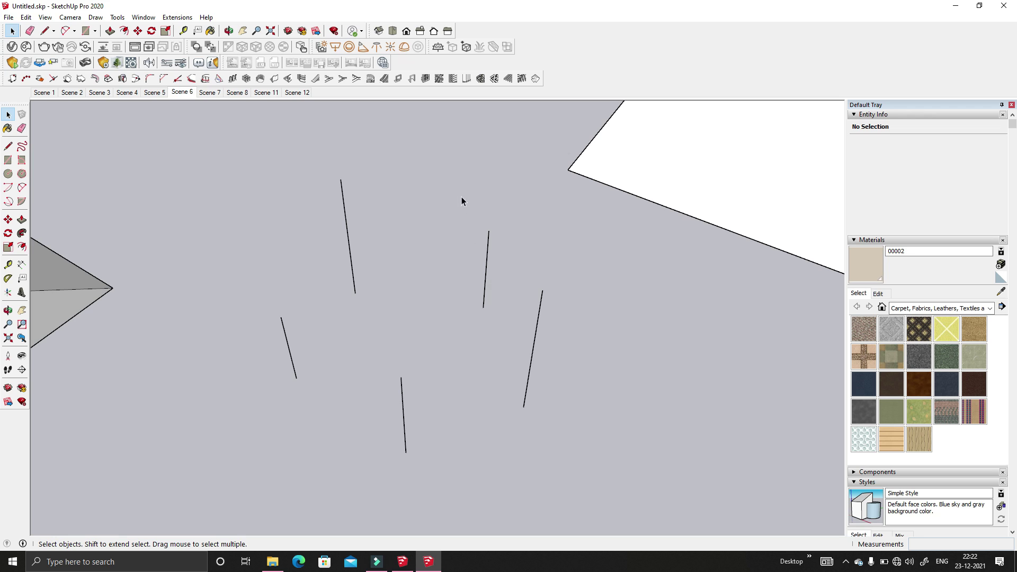
middle_drag(507, 157, 548, 184)
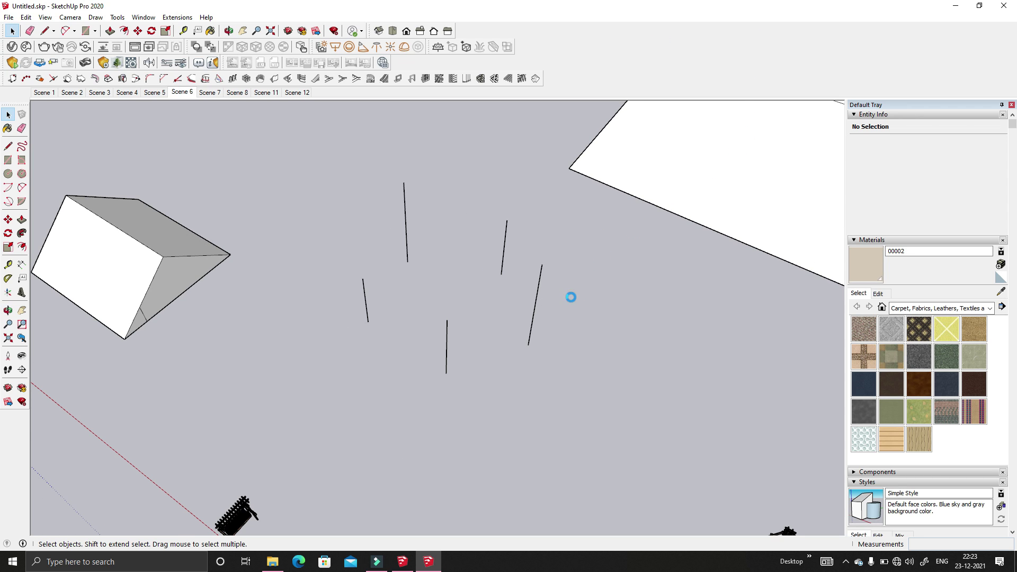
middle_drag(554, 233, 301, 367)
middle_drag(571, 323, 565, 381)
drag(196, 148, 194, 146)
scroll(518, 407, down, 4)
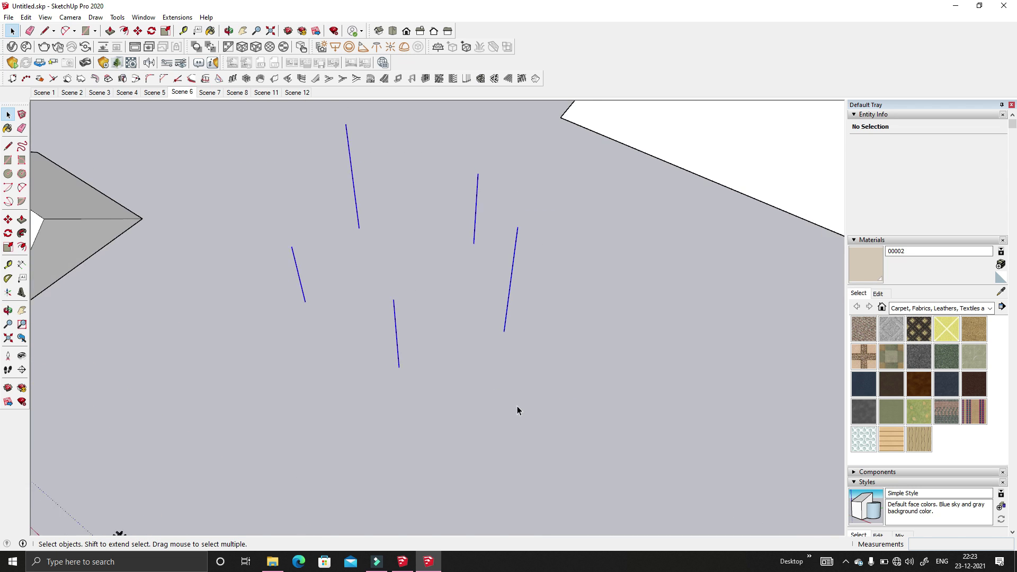
- Create a 1001bit best-fit face from the five lines' upper endpoints plus the lower endpoint of the farthest line
click(72, 80)
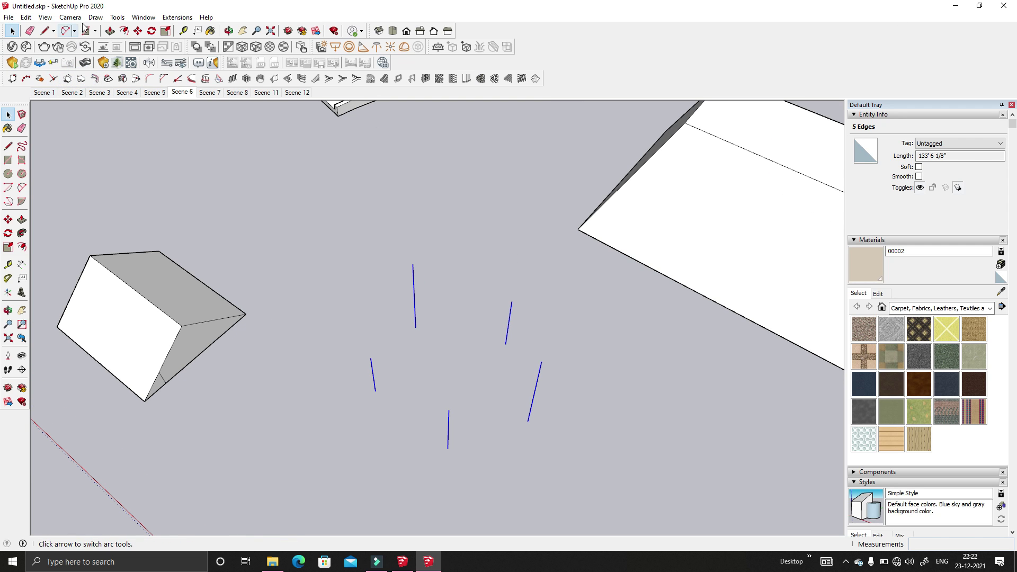
click(81, 79)
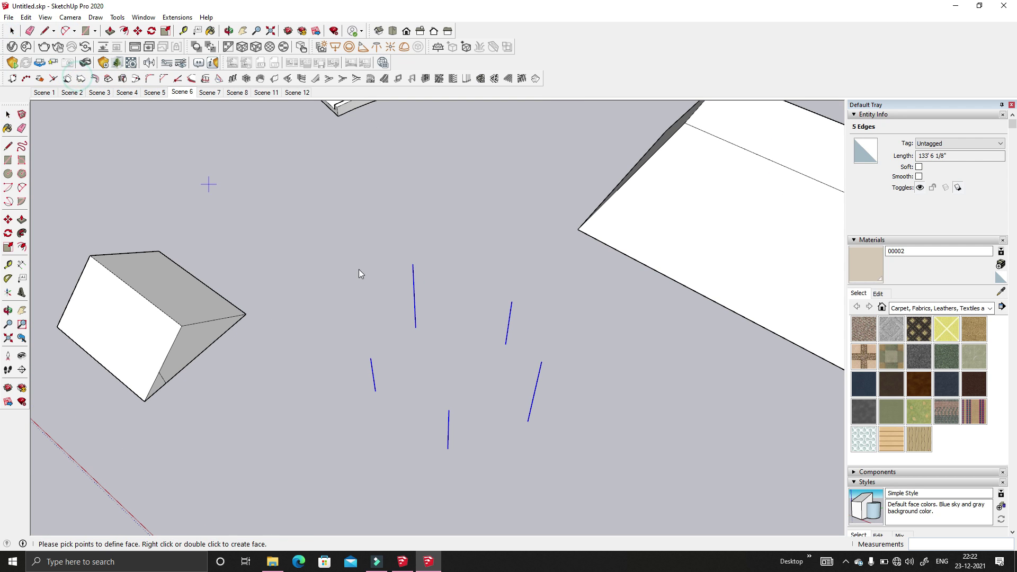
click(413, 263)
click(511, 302)
click(542, 362)
click(448, 409)
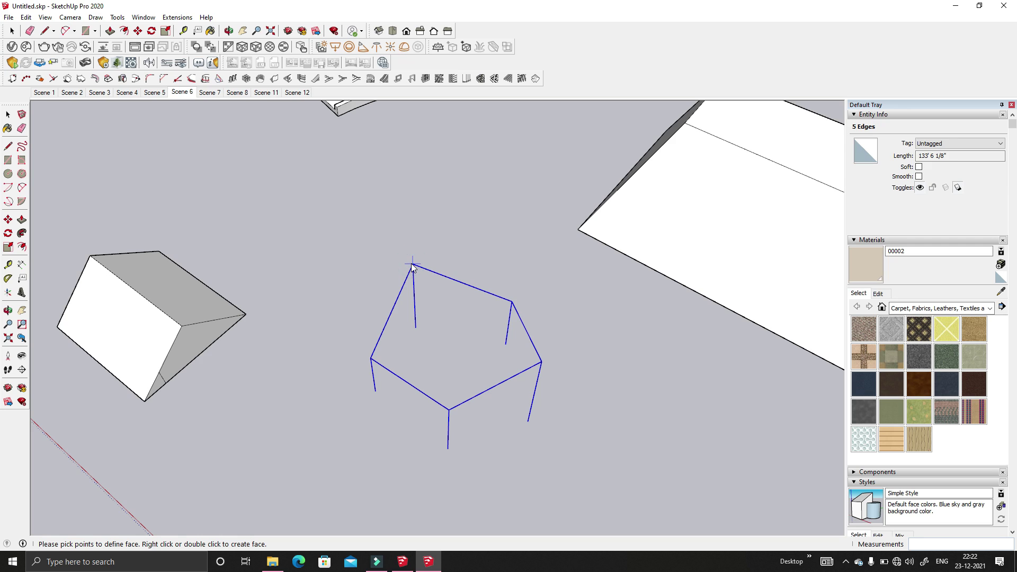
double_click(415, 326)
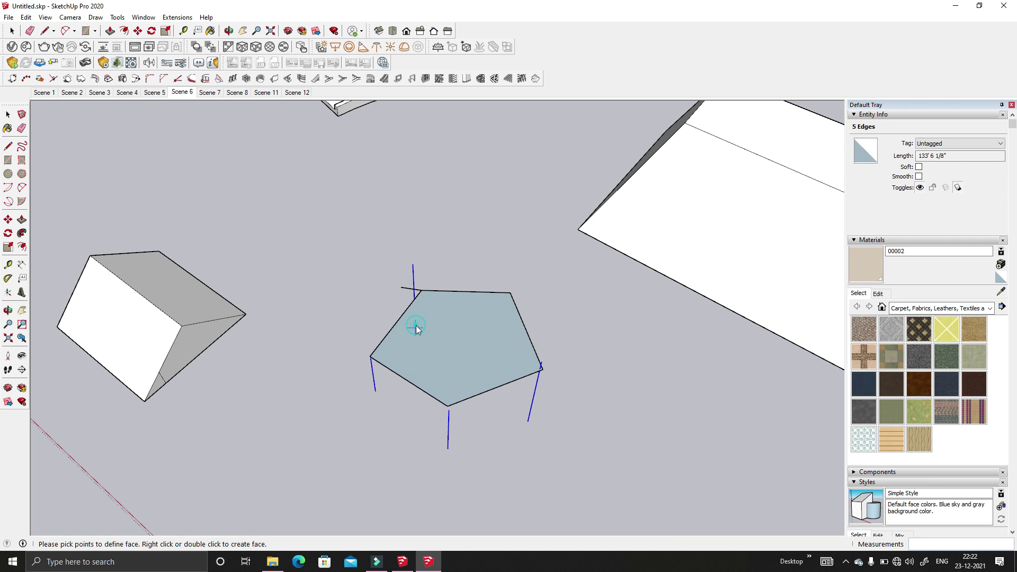
- Switch to Scene 7 and examine the moulding profile face and the two-edge path attached to it
click(206, 93)
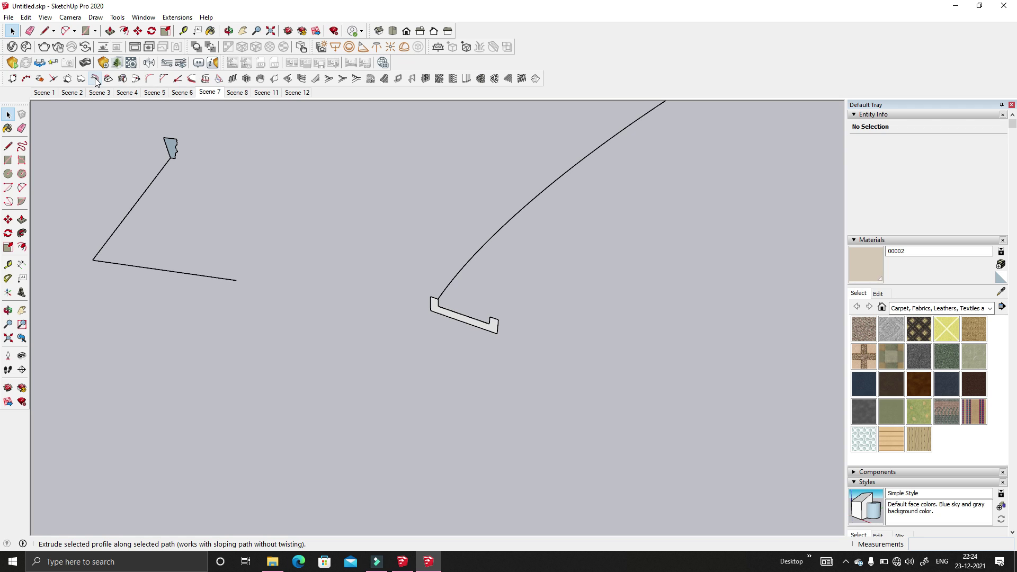
scroll(172, 148, up, 2)
click(174, 151)
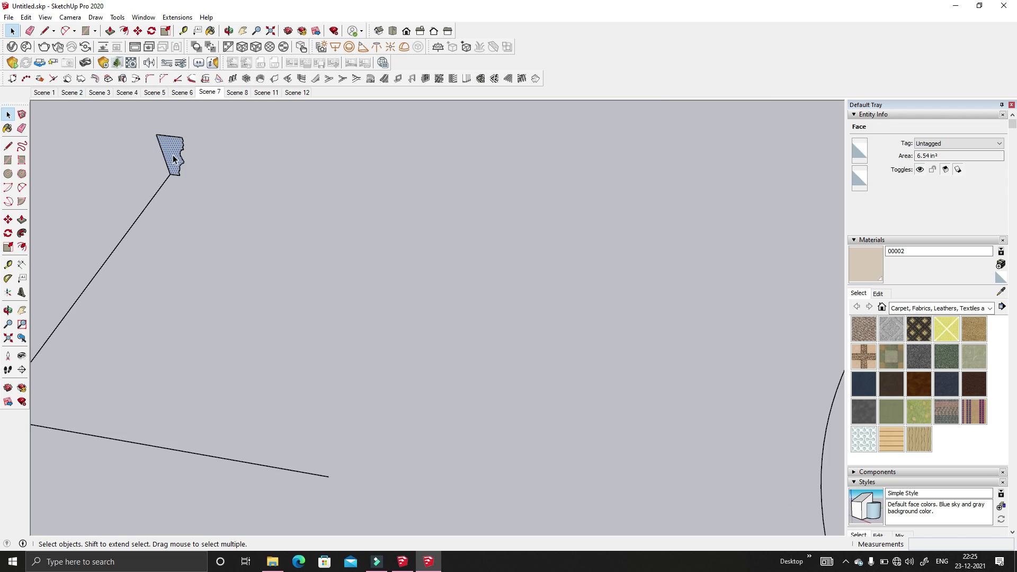
scroll(173, 153, up, 4)
scroll(312, 255, down, 3)
scroll(257, 221, up, 6)
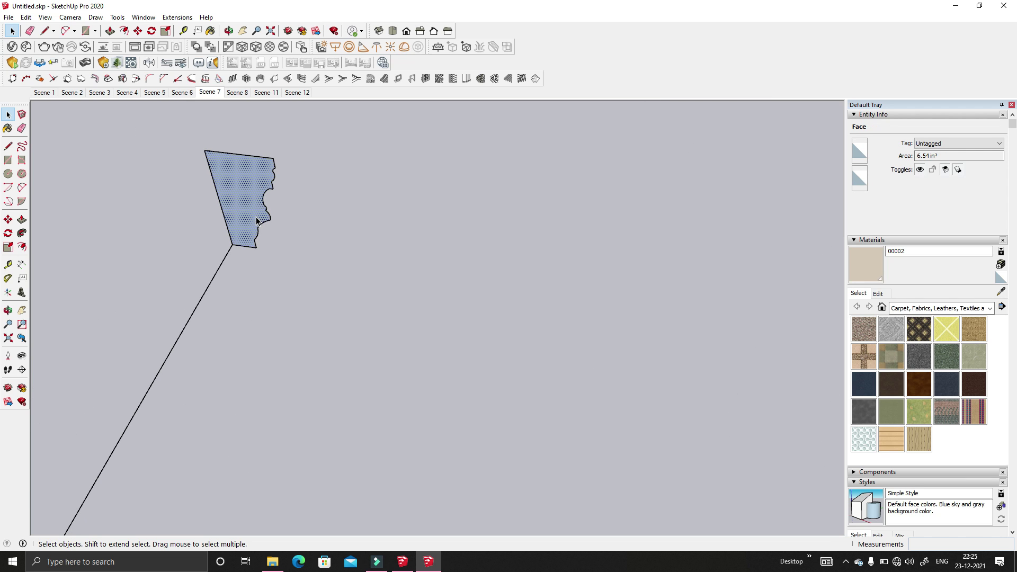
scroll(297, 257, down, 4)
scroll(297, 255, up, 3)
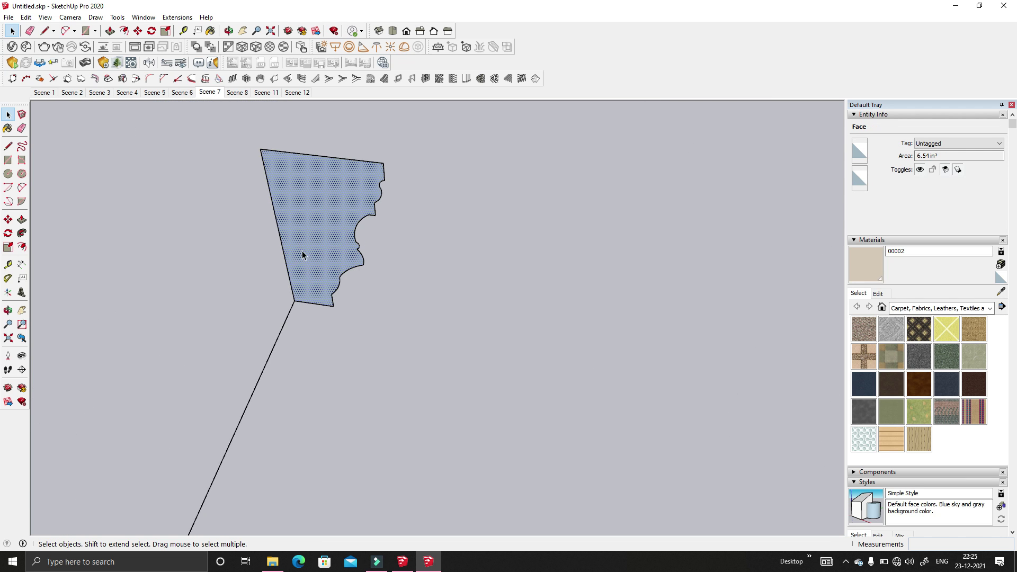
scroll(302, 250, down, 5)
click(129, 147)
scroll(313, 158, down, 8)
middle_click(314, 162)
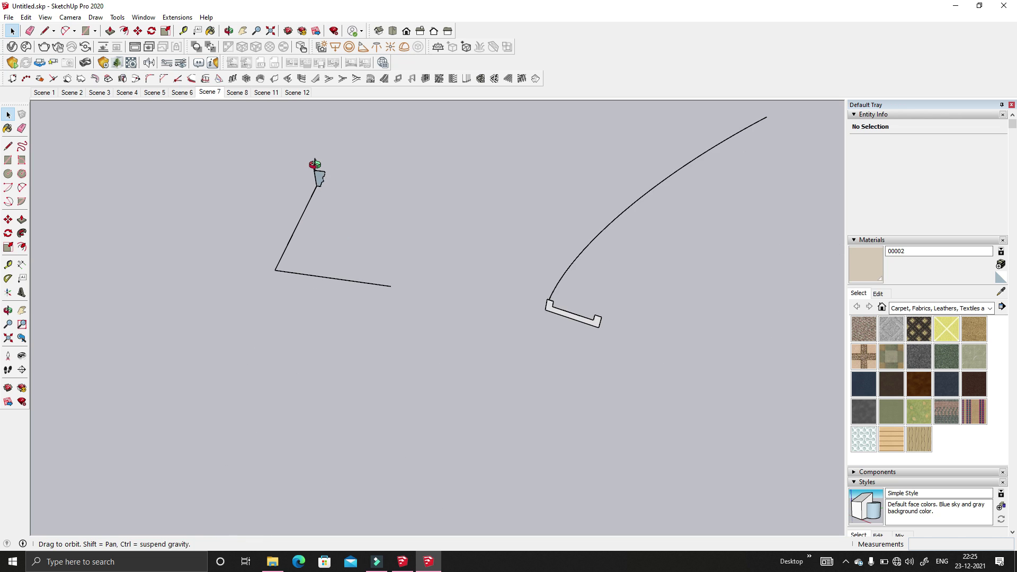
- Extrude the moulding profile along the two selected path edges with 1001bit, using its upper corner as reference and the attached path end as start
scroll(296, 278, up, 3)
drag(229, 203, 227, 205)
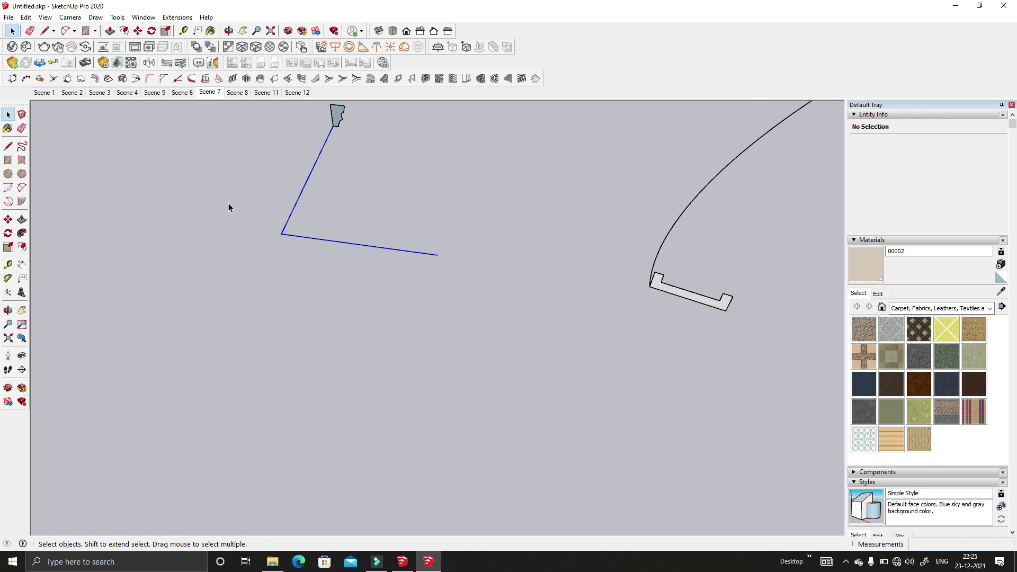
middle_drag(465, 376, 455, 170)
scroll(424, 136, up, 2)
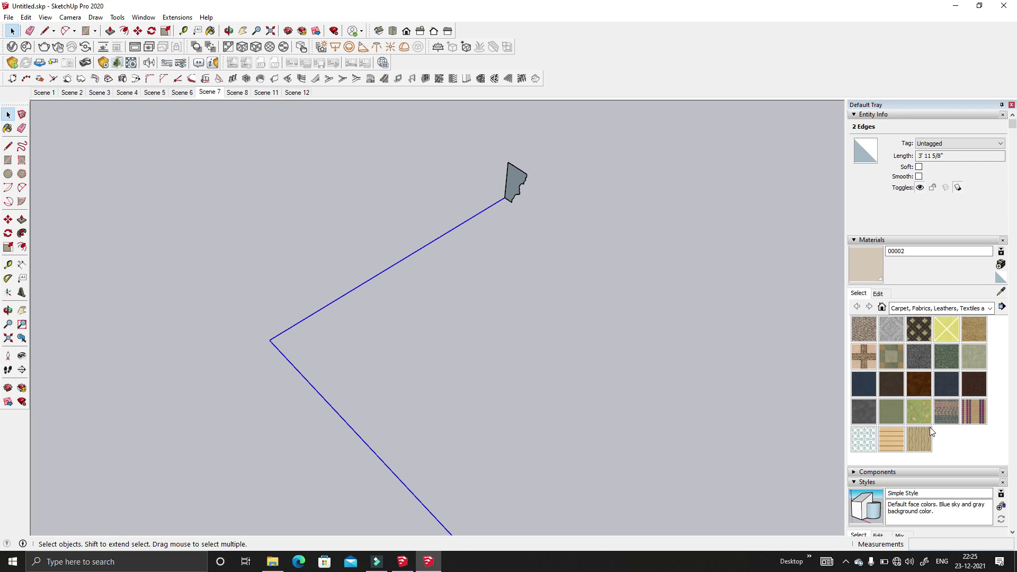
click(95, 80)
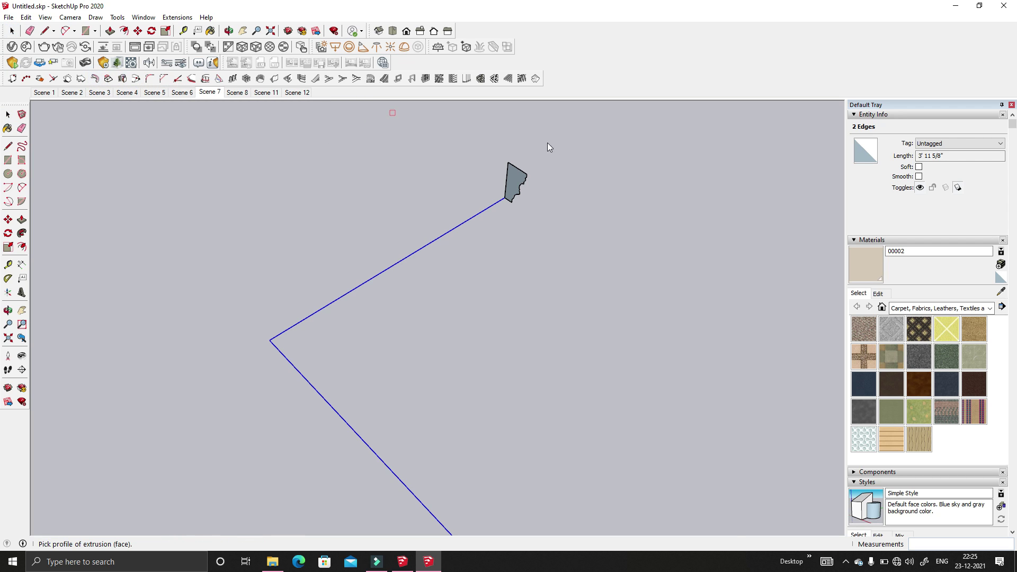
scroll(514, 189, up, 3)
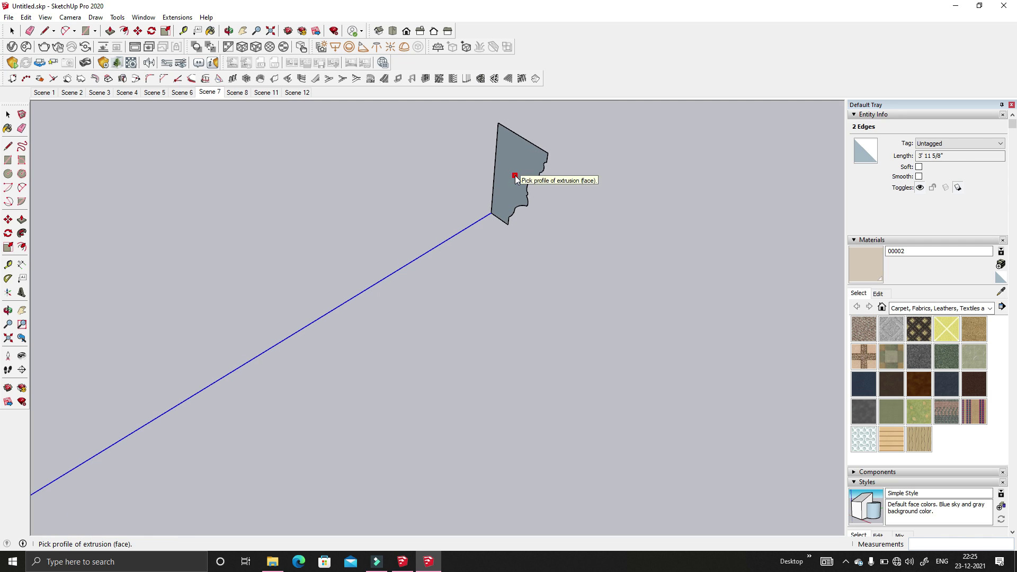
click(515, 179)
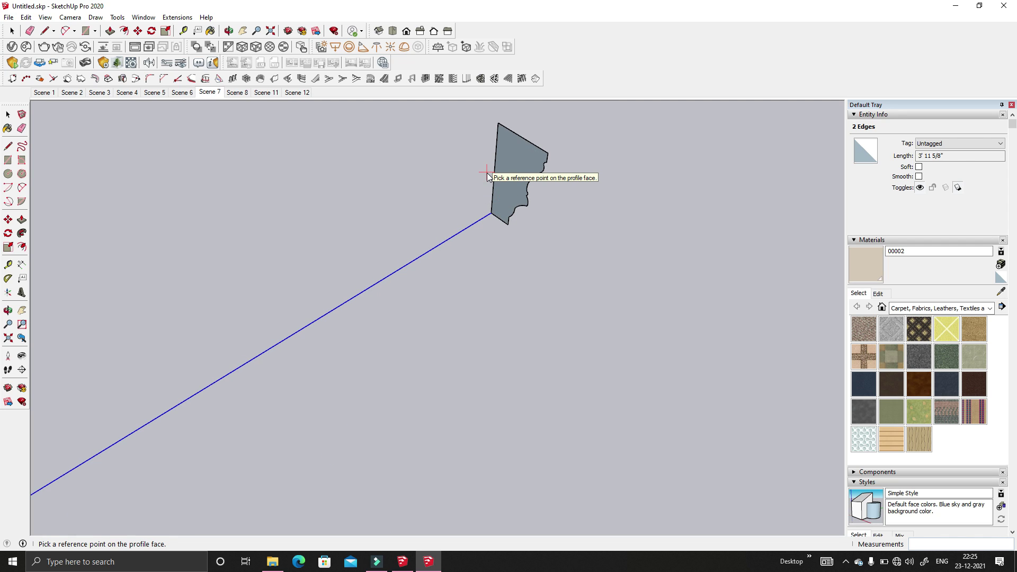
click(498, 126)
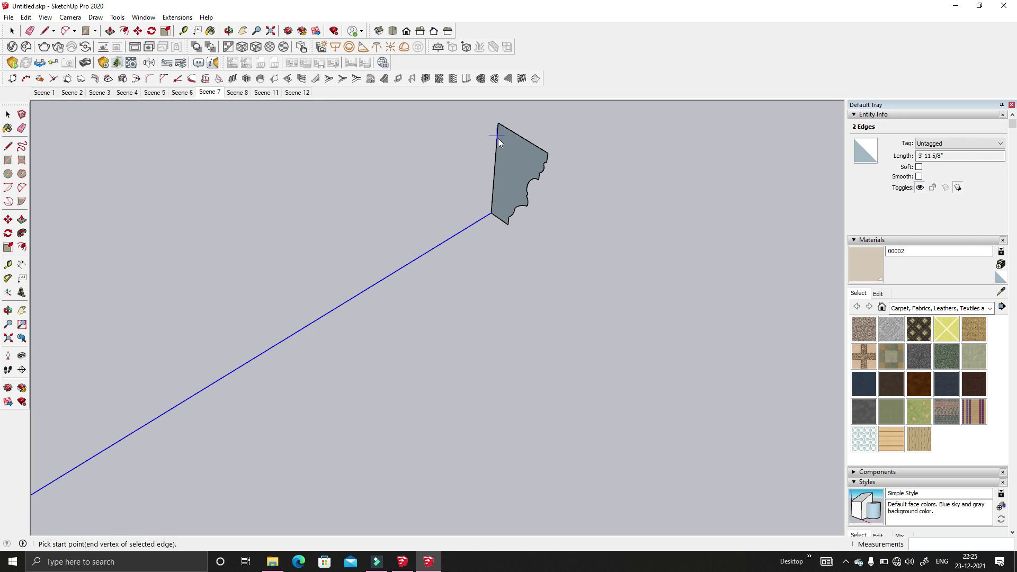
click(493, 214)
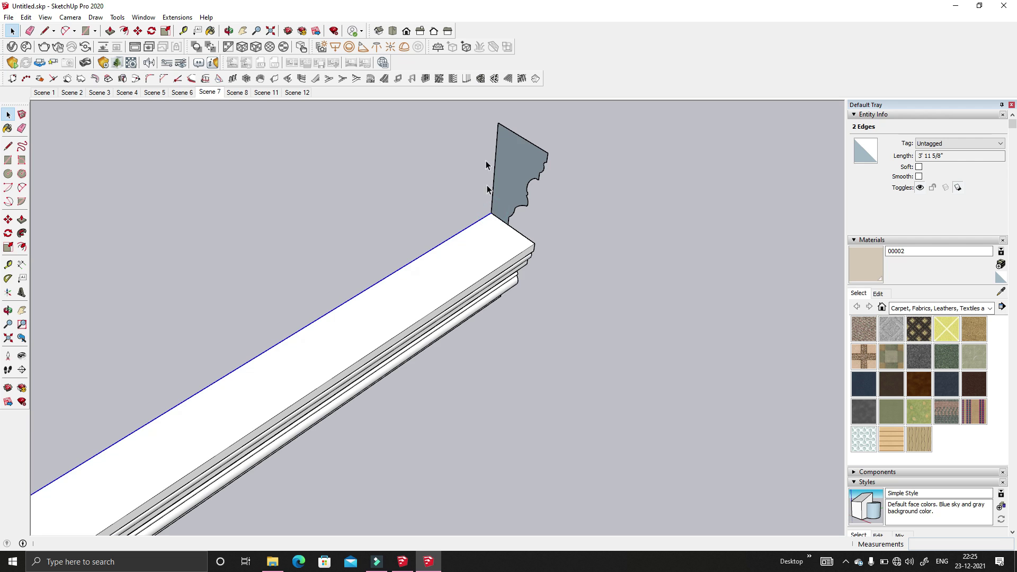
- Inspect the extruded moulding's corner and shaped edges, and undo the extrusion
middle_drag(483, 166, 332, 177)
scroll(398, 197, up, 5)
scroll(393, 189, up, 6)
scroll(420, 199, down, 6)
click(554, 355)
scroll(446, 209, up, 3)
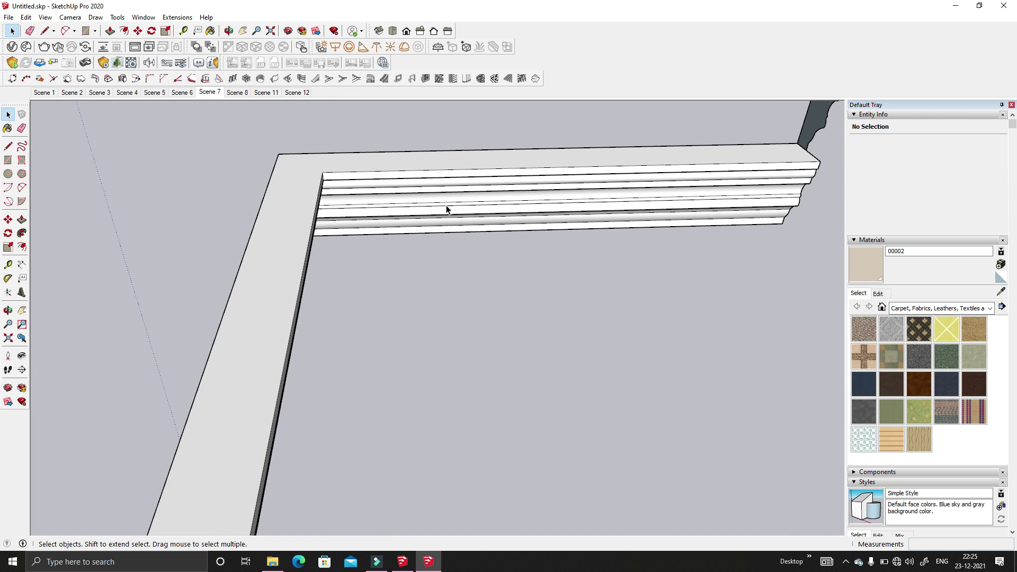
scroll(533, 226, down, 2)
middle_drag(533, 226, 663, 315)
scroll(580, 327, down, 3)
key(ctrl+z)
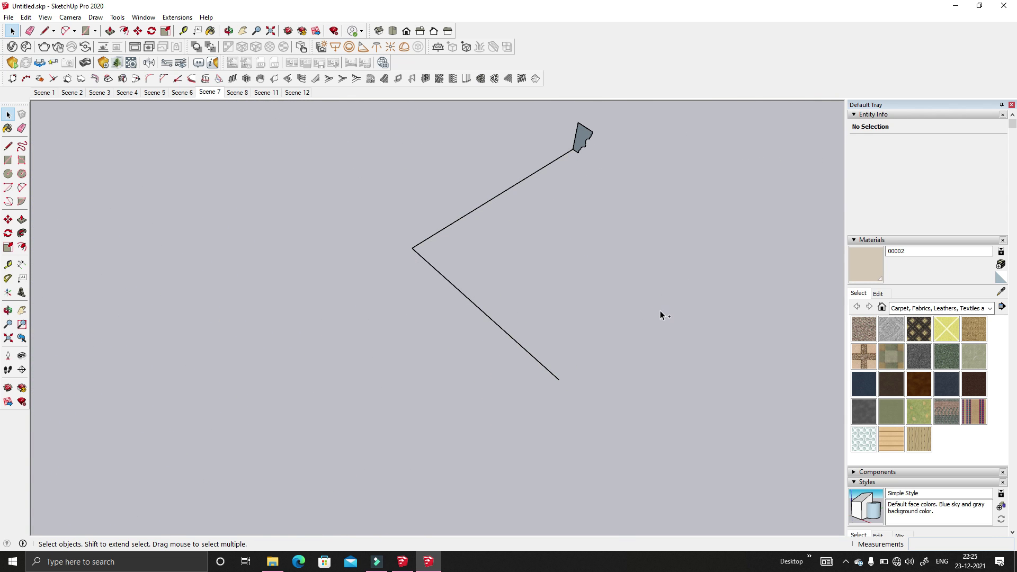
- Try Follow Me on the moulding profile with only its face preselected, and undo the result
click(580, 143)
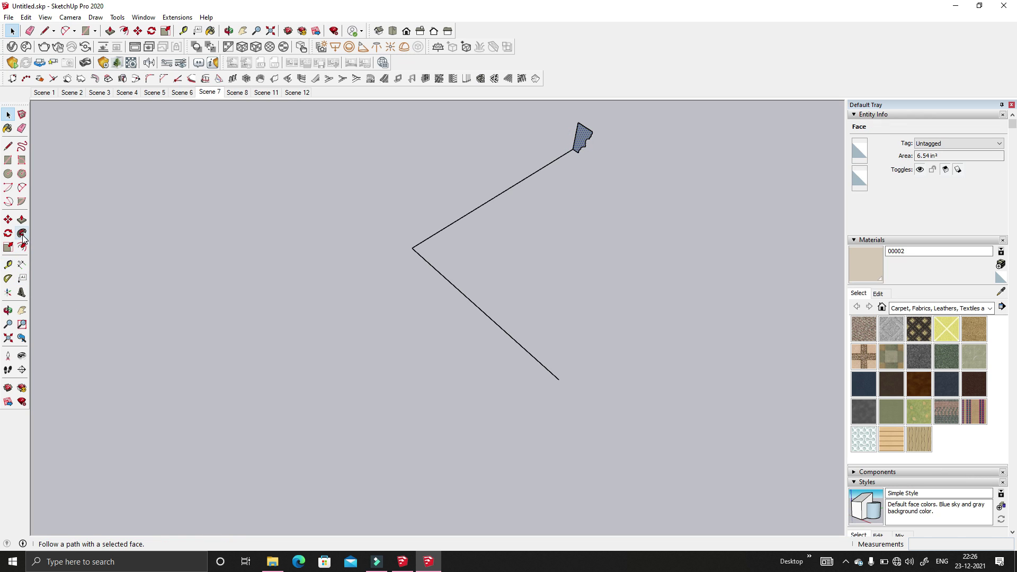
click(22, 233)
click(578, 142)
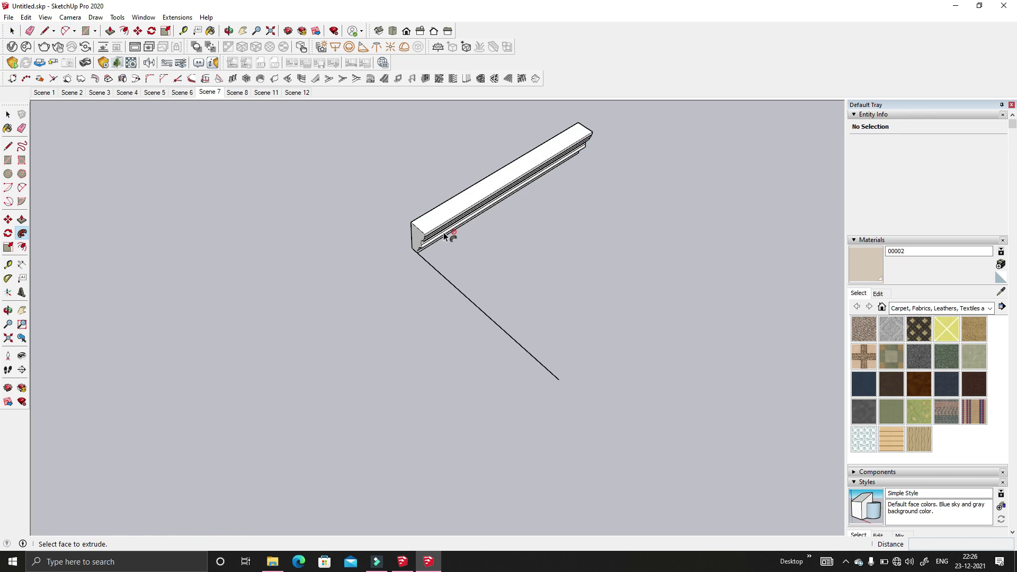
key(ctrl+z)
key(space)
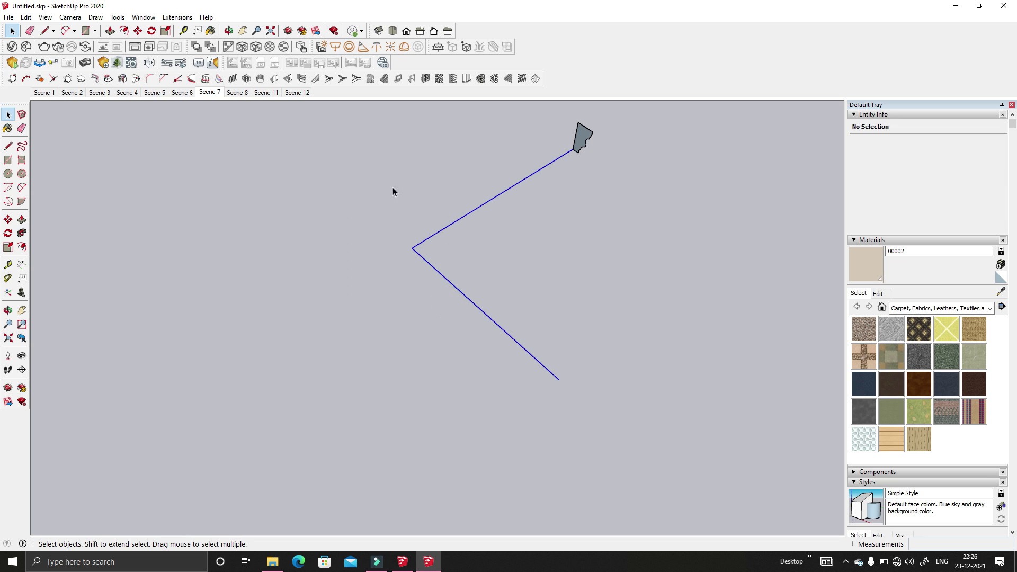
- Extrude the moulding profile along both selected path edges with Follow Me and clear the selection
click(22, 233)
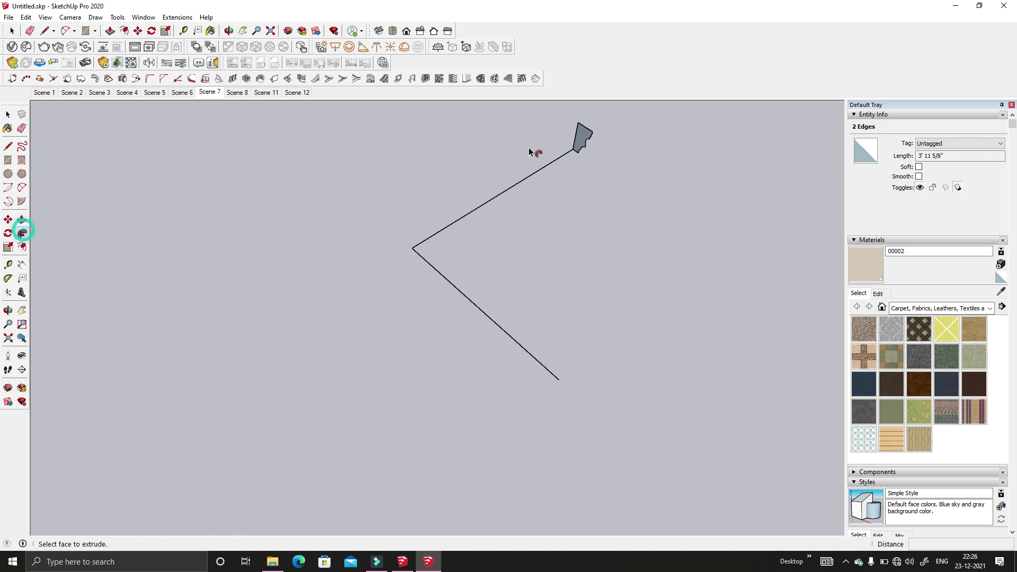
click(579, 141)
key(space)
drag(601, 254, 637, 302)
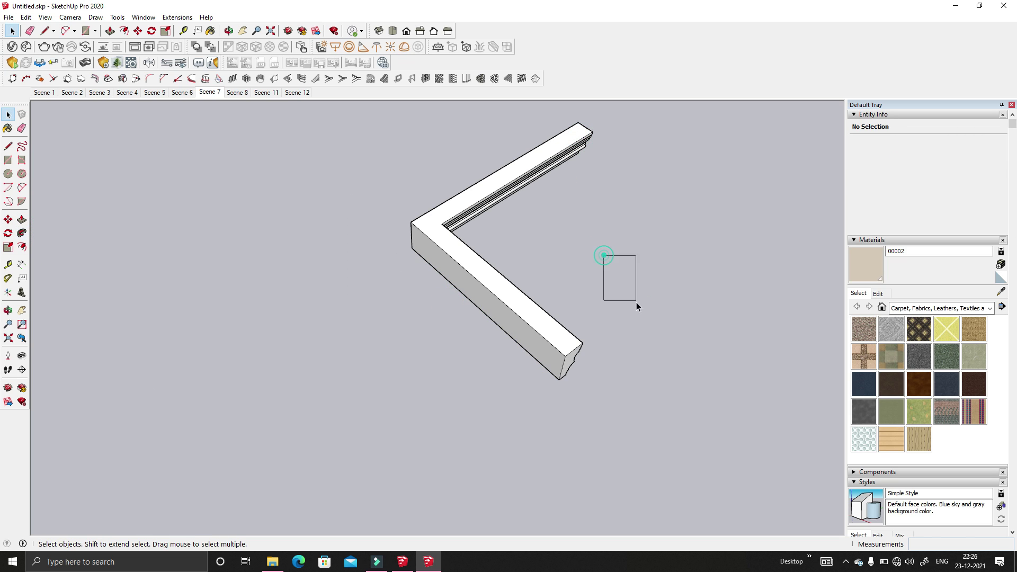
- Inspect the Follow Me moulding from its outer side and end, and undo it
middle_drag(637, 302, 606, 413)
scroll(446, 230, up, 5)
scroll(284, 301, down, 8)
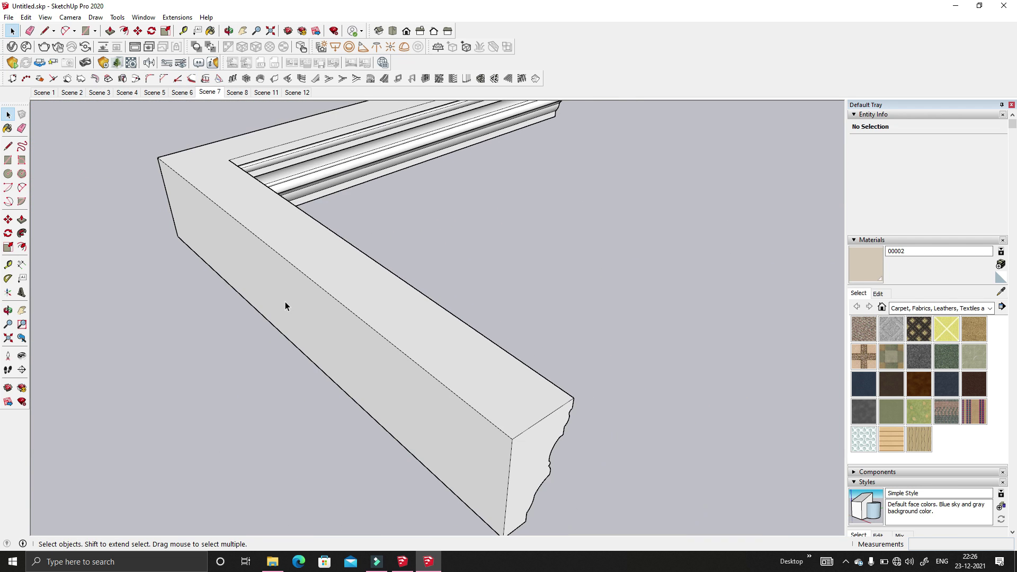
key(ctrl+z)
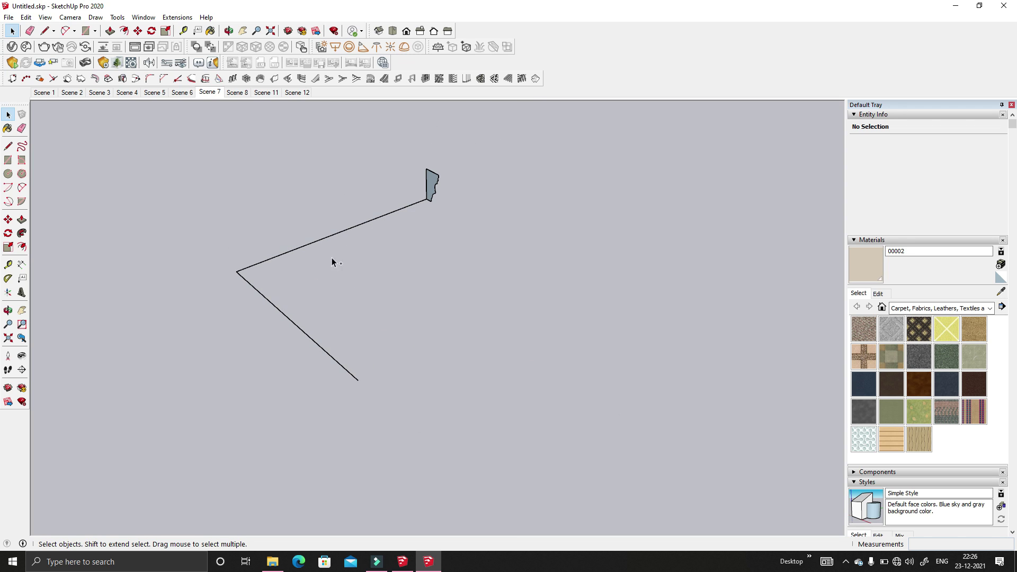
- Copy the moulding profile with its edges 4 15/16" away from the end of the path
middle_drag(332, 258, 381, 270)
scroll(405, 186, up, 4)
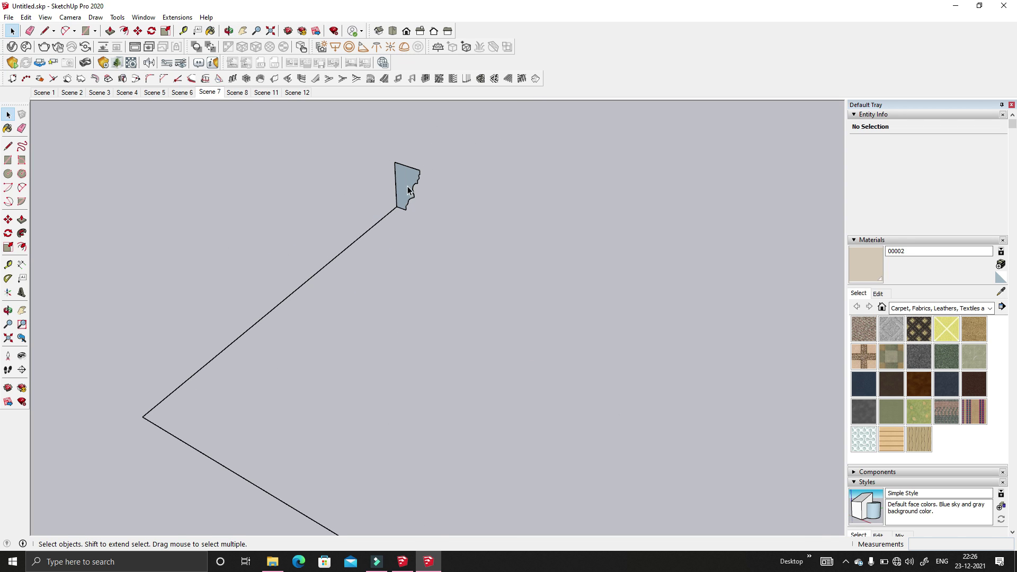
scroll(404, 186, down, 2)
scroll(389, 183, down, 2)
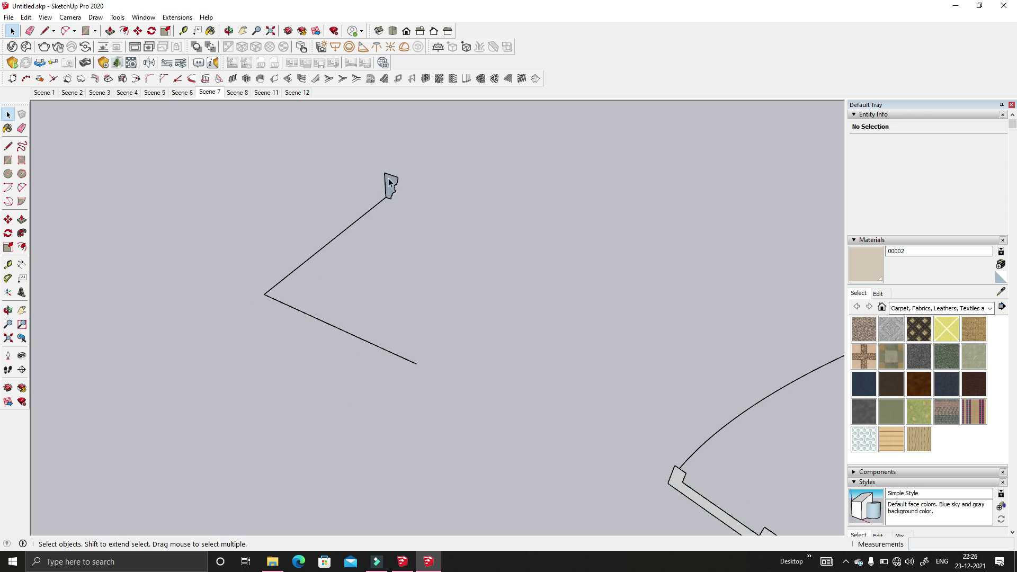
key(m)
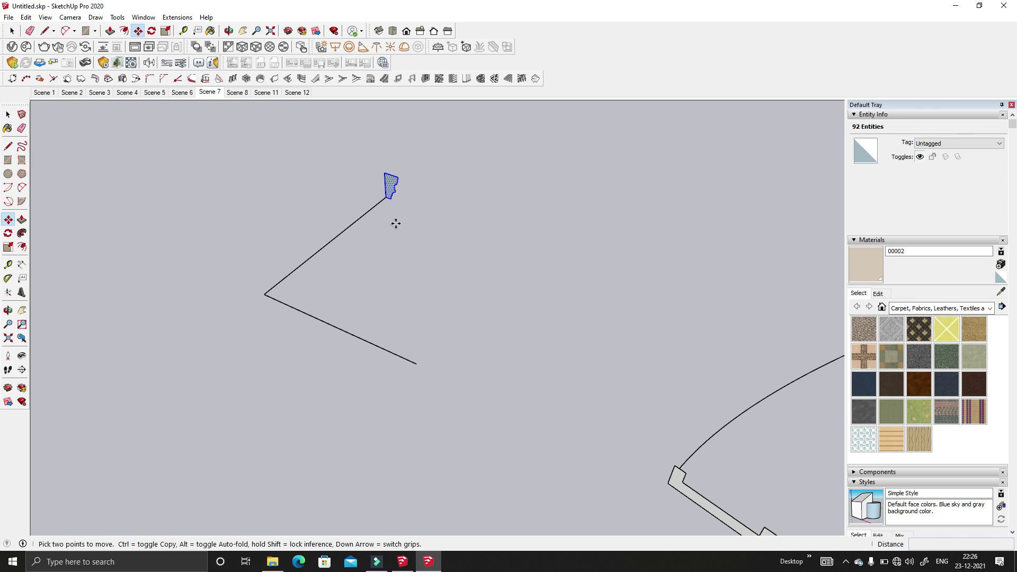
click(389, 221)
key(ctrl)
click(415, 227)
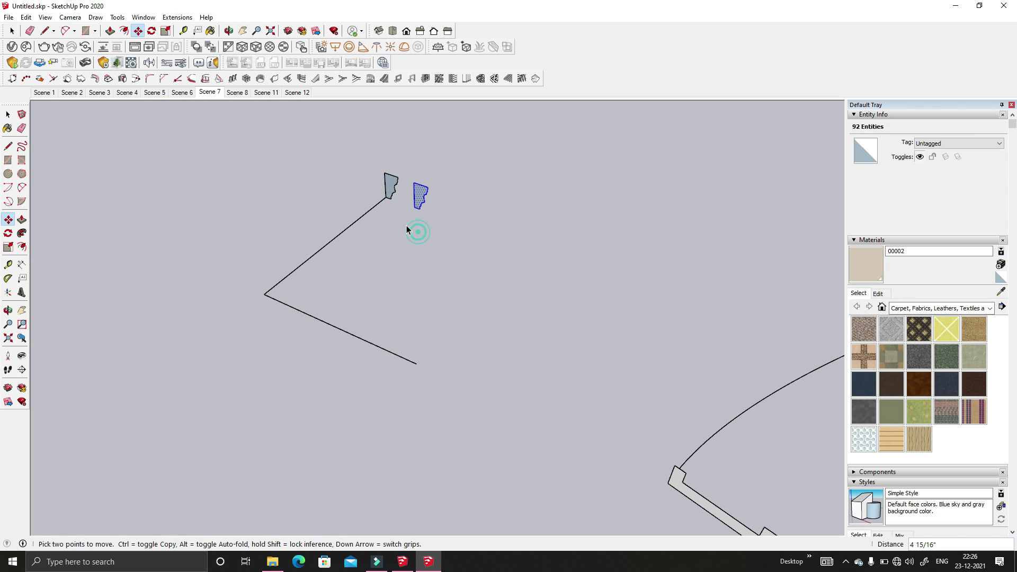
- Delete the original moulding profile at the path's end and select the face of the detached copy
key(space)
scroll(391, 179, up, 3)
drag(374, 156, 429, 227)
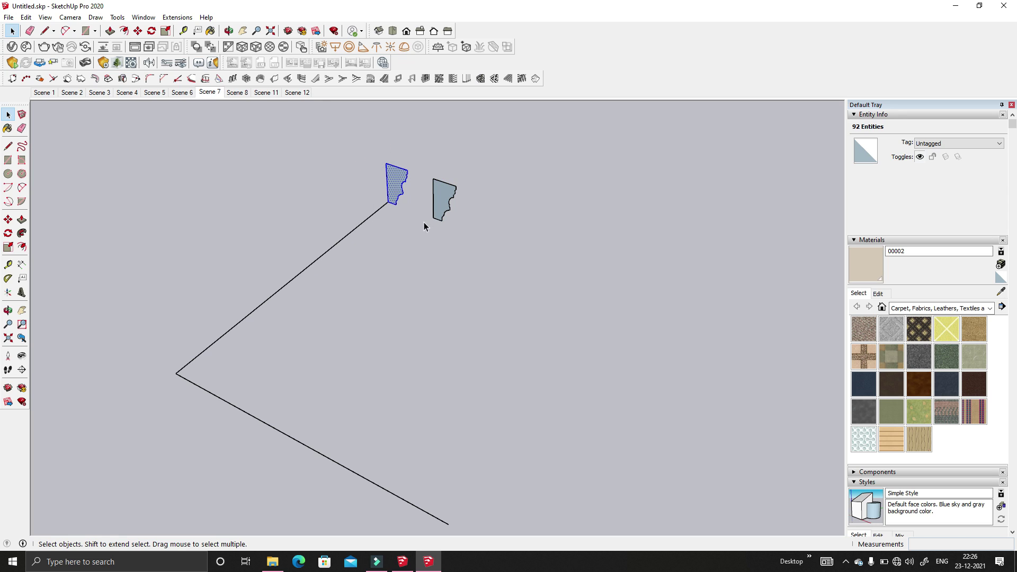
key(Delete)
click(432, 208)
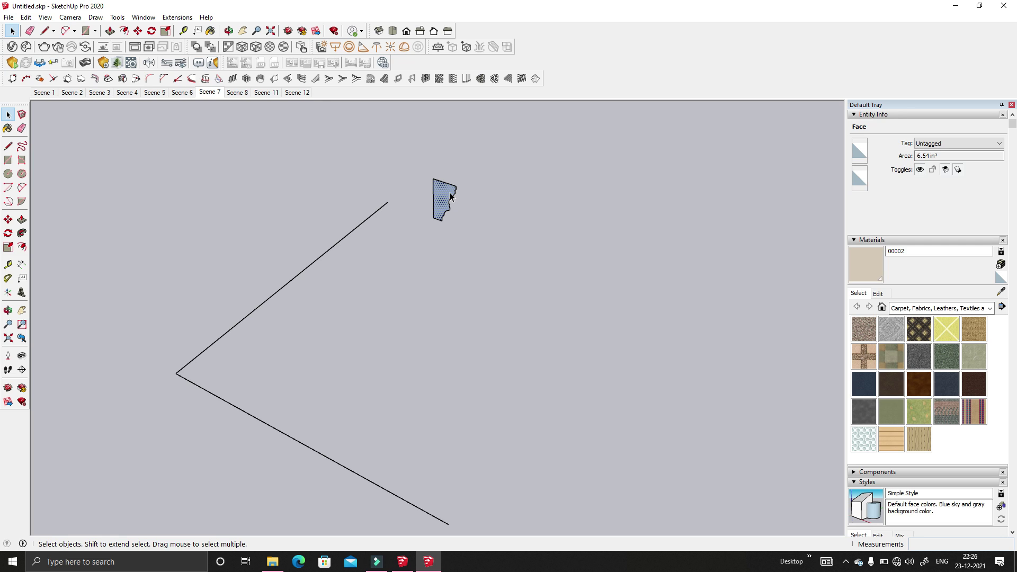
- Extrude the detached profile along both path edges with 1001bit, using its lower corner as reference and the nearer path end as start
scroll(384, 212, down, 2)
drag(292, 400, 170, 262)
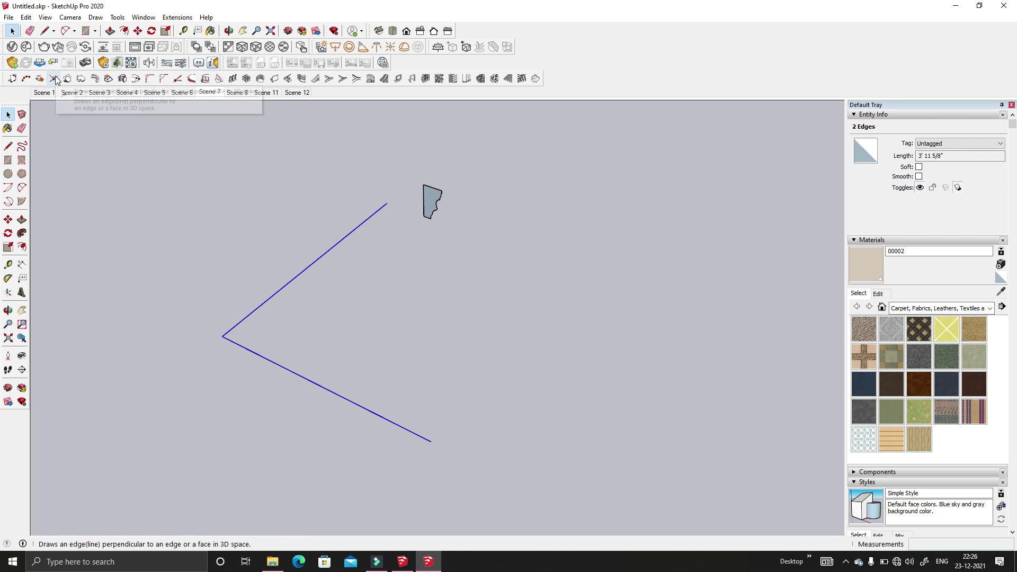
click(97, 79)
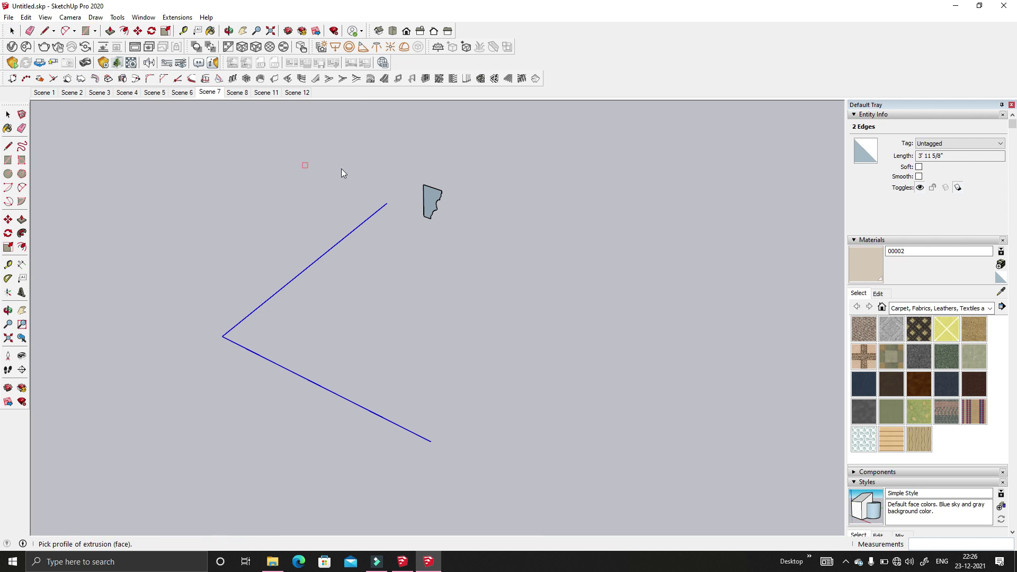
click(427, 194)
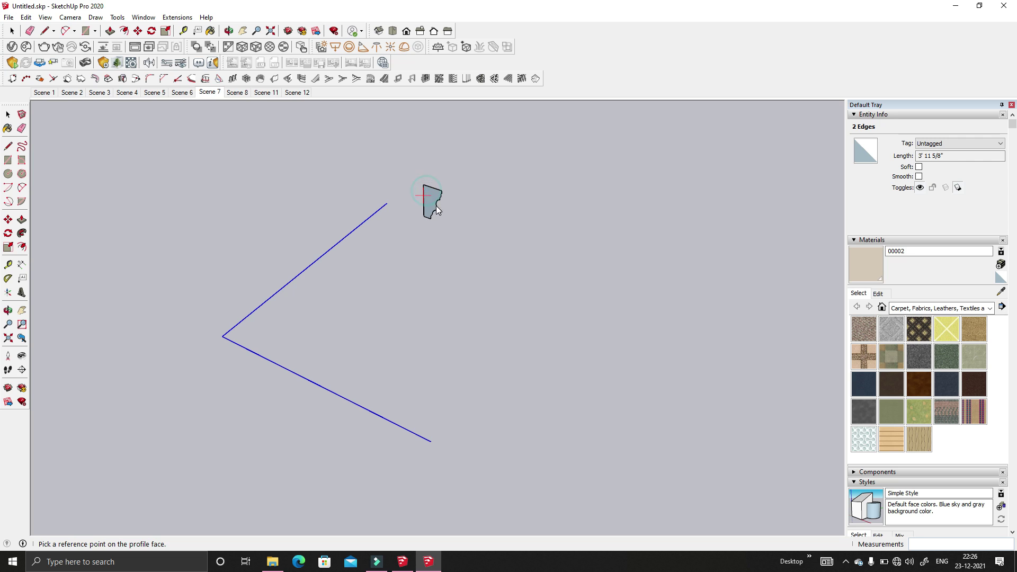
scroll(428, 197, up, 2)
click(428, 217)
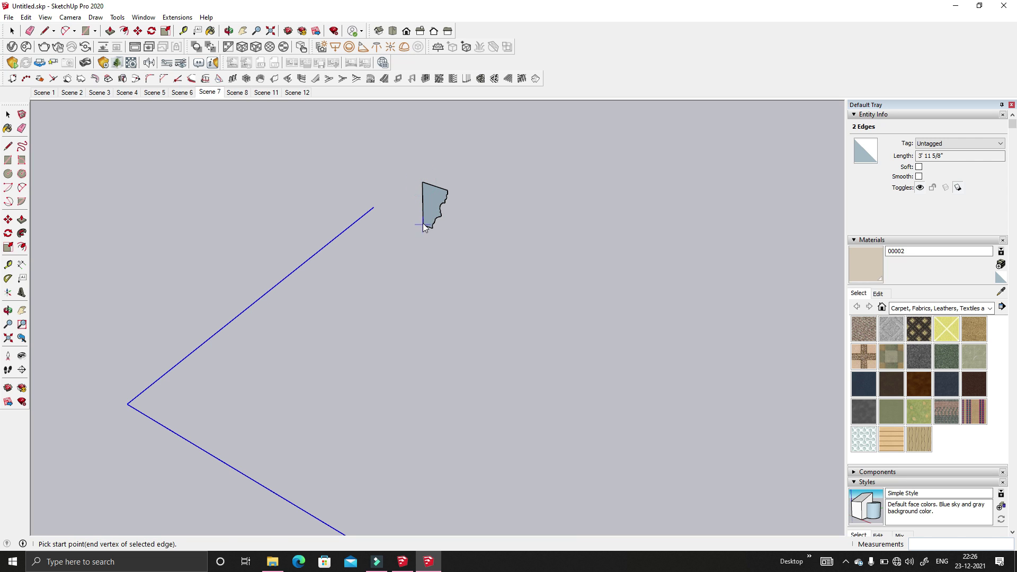
click(424, 225)
scroll(266, 214, down, 2)
click(348, 257)
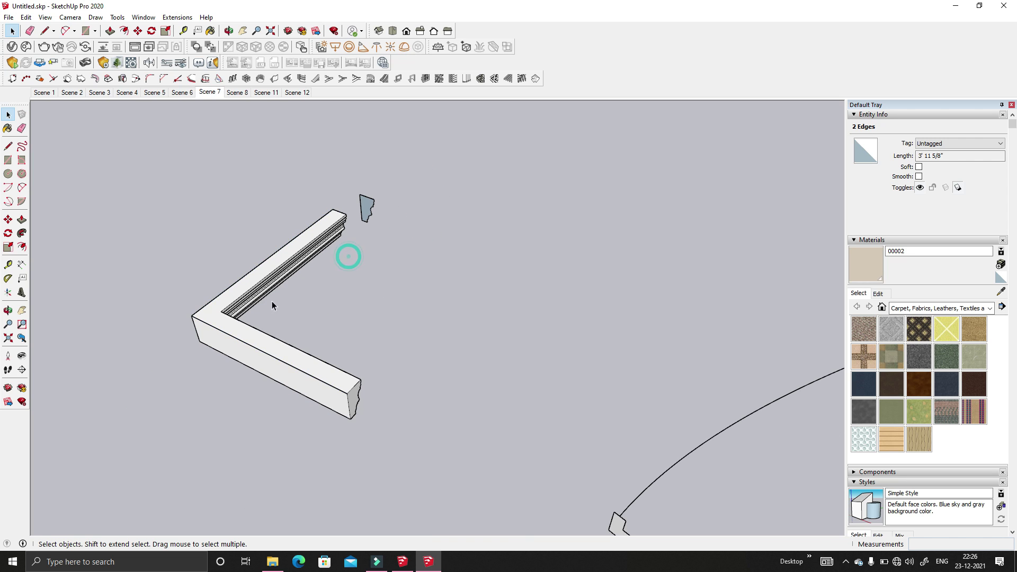
- Inspect the moulding made from the detached profile, undo its extrusion, and return to the Select tool
scroll(272, 305, up, 2)
middle_drag(279, 386, 440, 354)
key(ctrl+z)
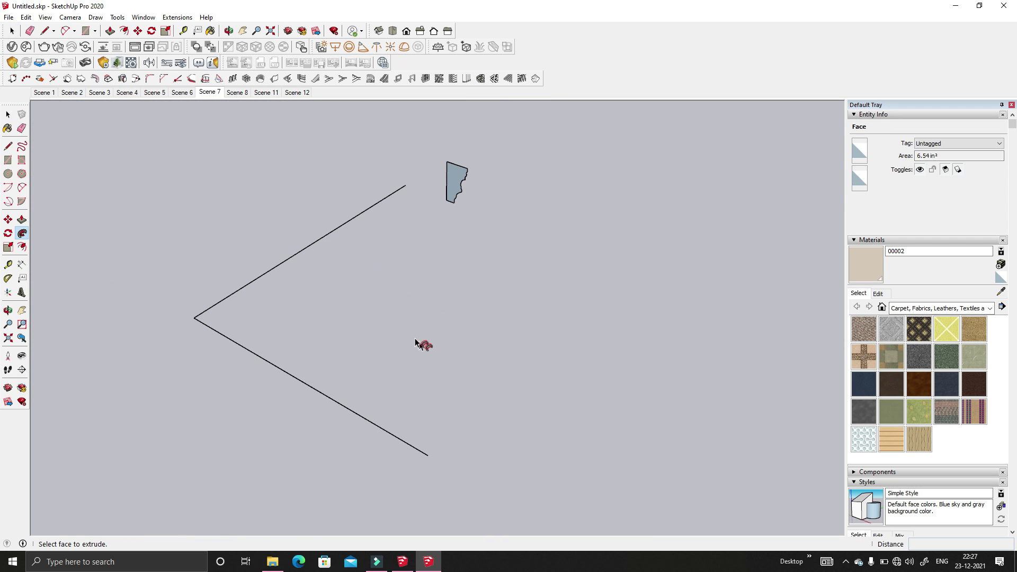
click(261, 150)
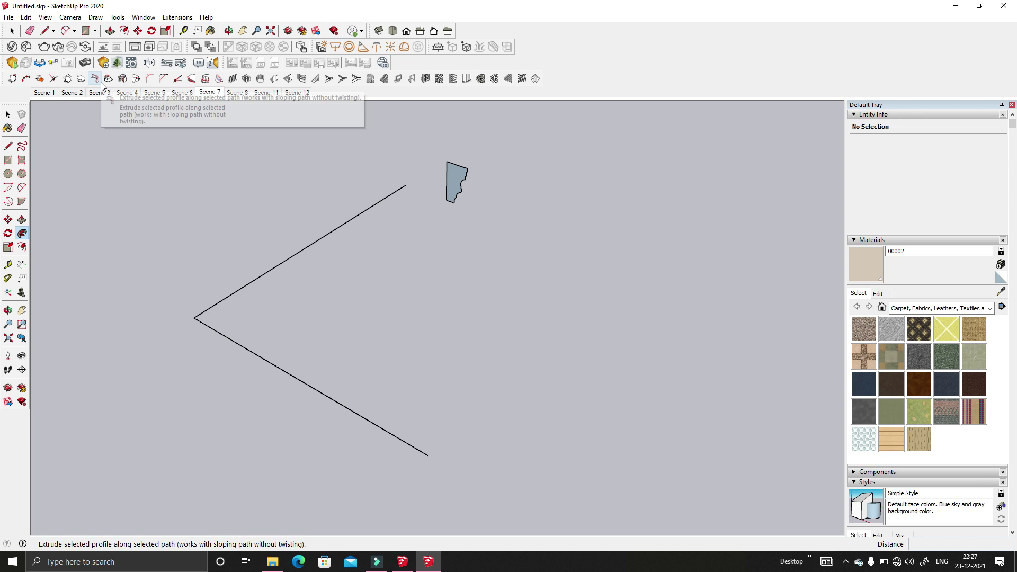
scroll(297, 242, down, 2)
scroll(299, 240, down, 2)
key(space)
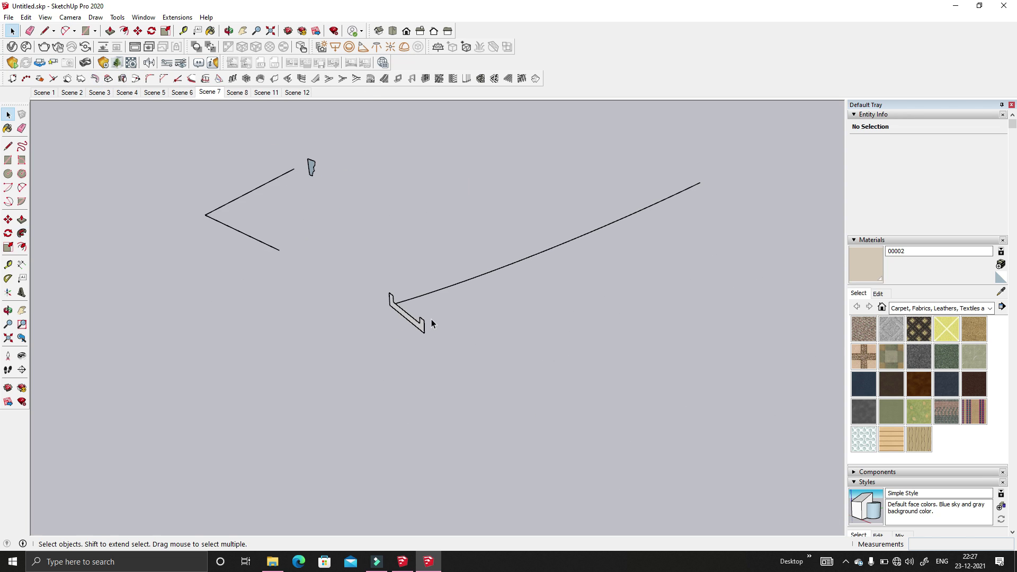
- Try to select the curved path's edges without including the attached channel profile
scroll(431, 319, up, 4)
scroll(442, 333, down, 4)
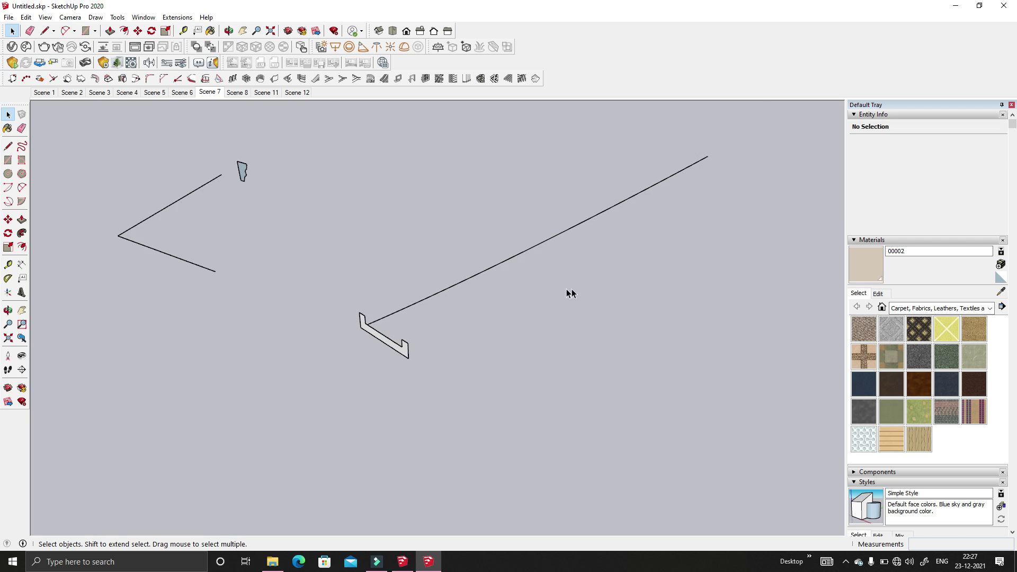
scroll(481, 312, up, 4)
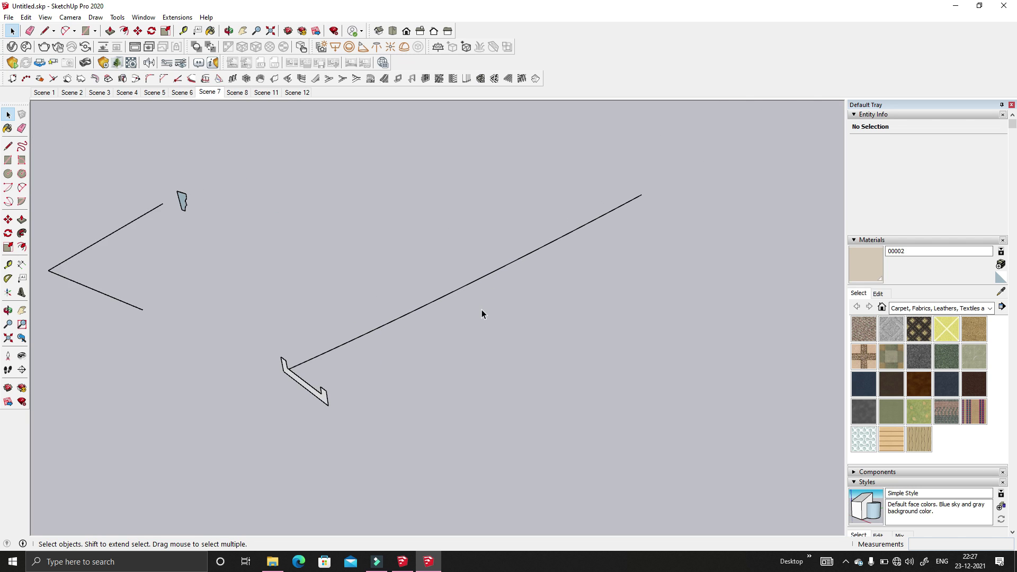
drag(511, 304, 445, 215)
scroll(456, 244, down, 2)
scroll(466, 270, down, 1)
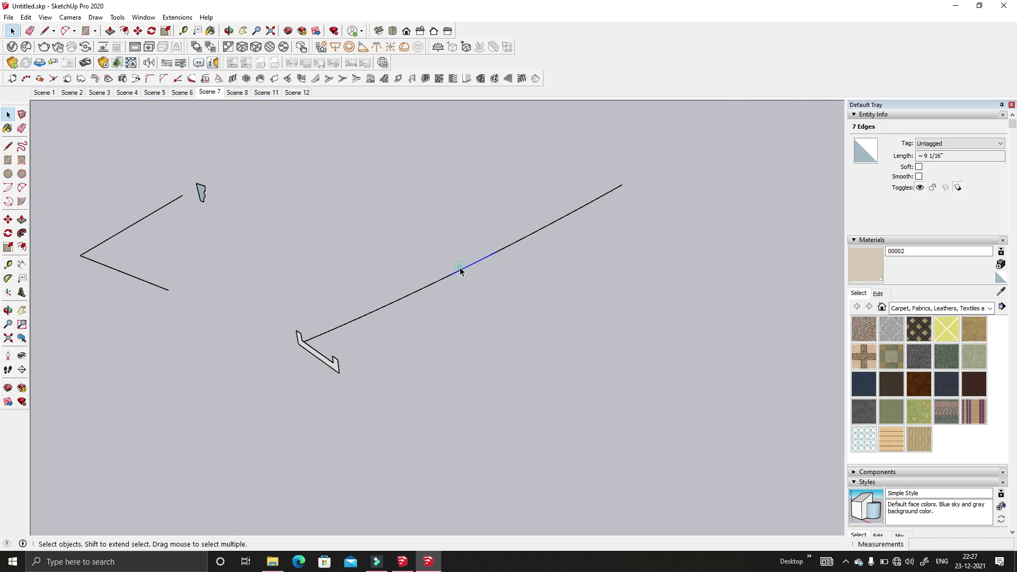
click(459, 268)
triple_click(460, 270)
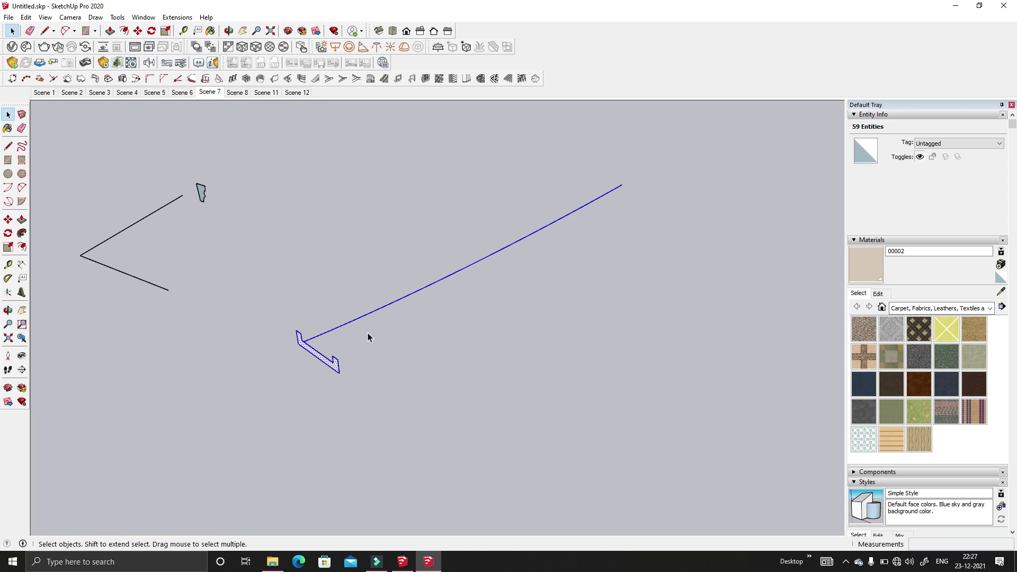
ctrl+shift+drag(268, 311, 364, 409)
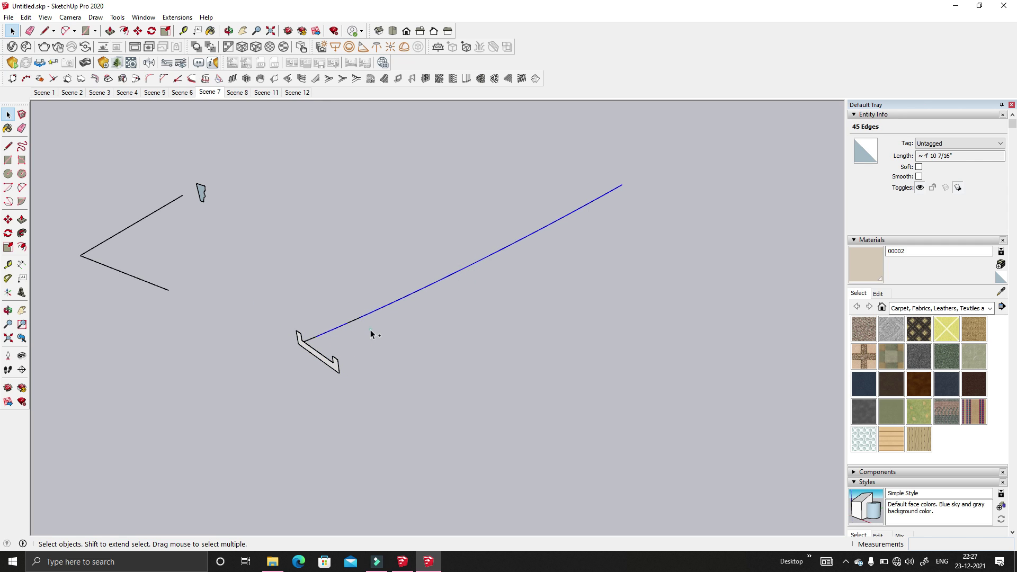
scroll(328, 331, up, 3)
ctrl+drag(290, 366, 265, 340)
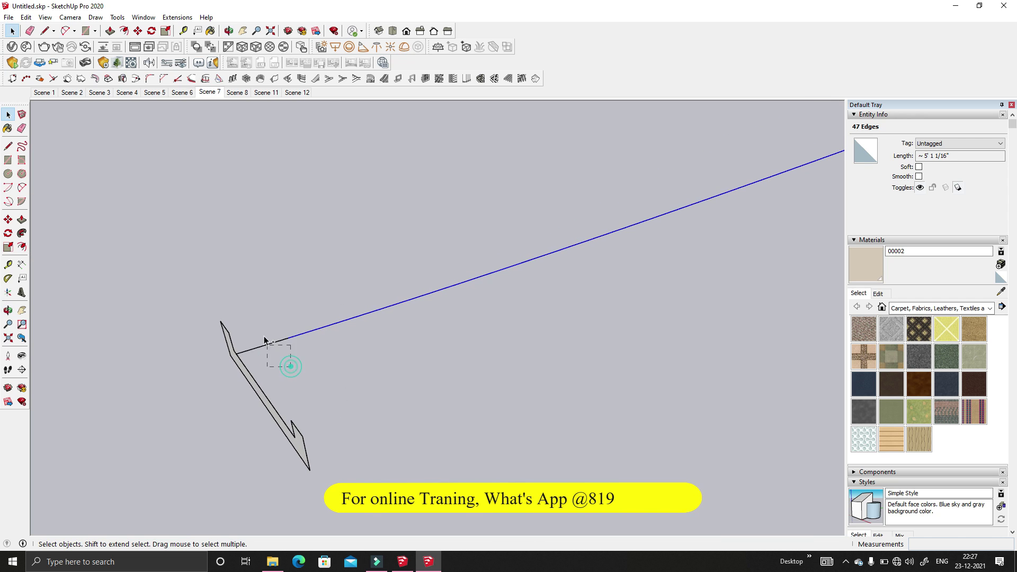
middle_drag(259, 334, 236, 350)
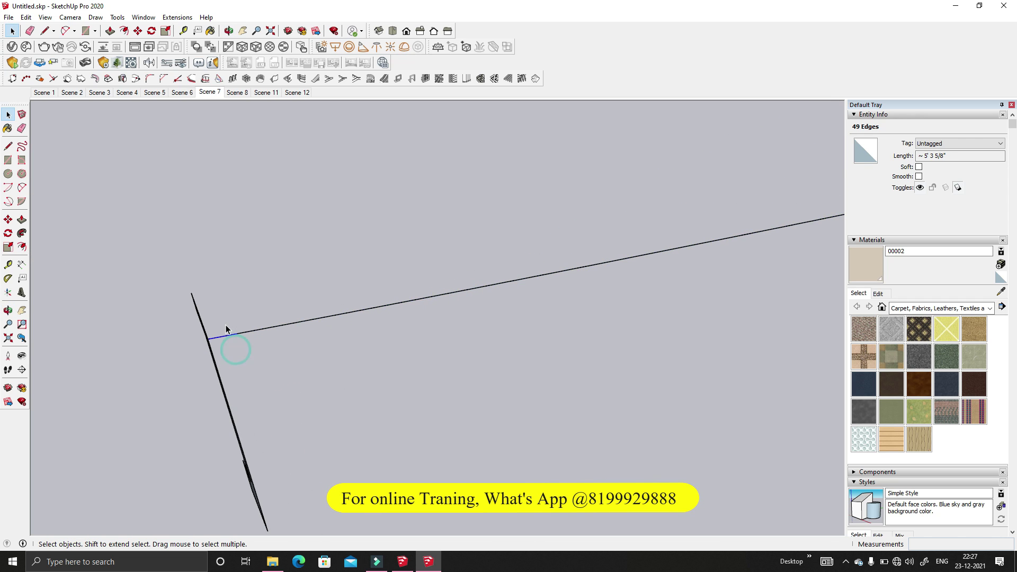
- Select every edge of the curved path, from the channel profile to its far end, leaving the profile unselected
ctrl+drag(290, 348, 250, 301)
scroll(204, 362, down, 3)
middle_drag(217, 372, 138, 428)
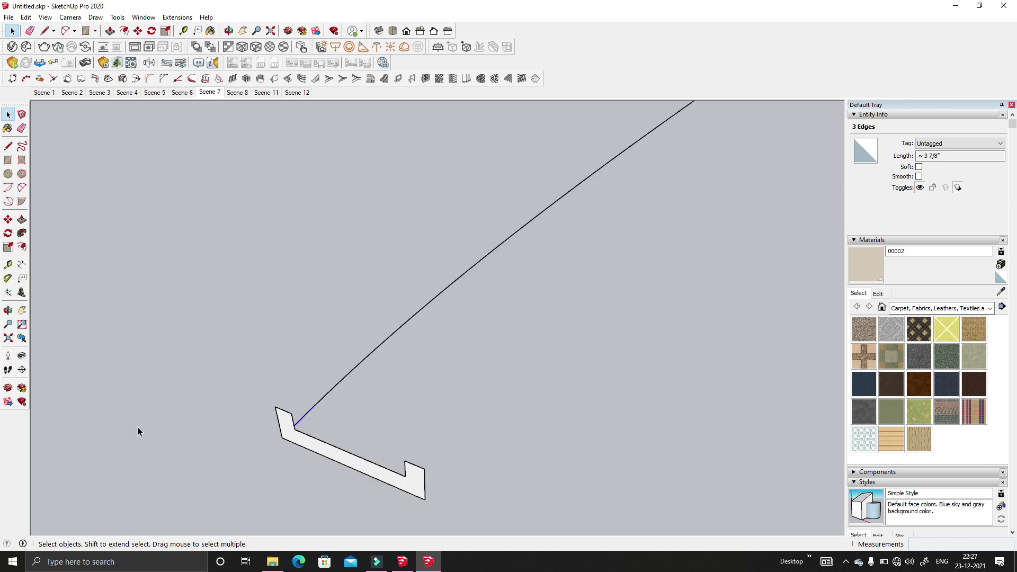
scroll(138, 432, down, 3)
ctrl+drag(435, 413, 242, 261)
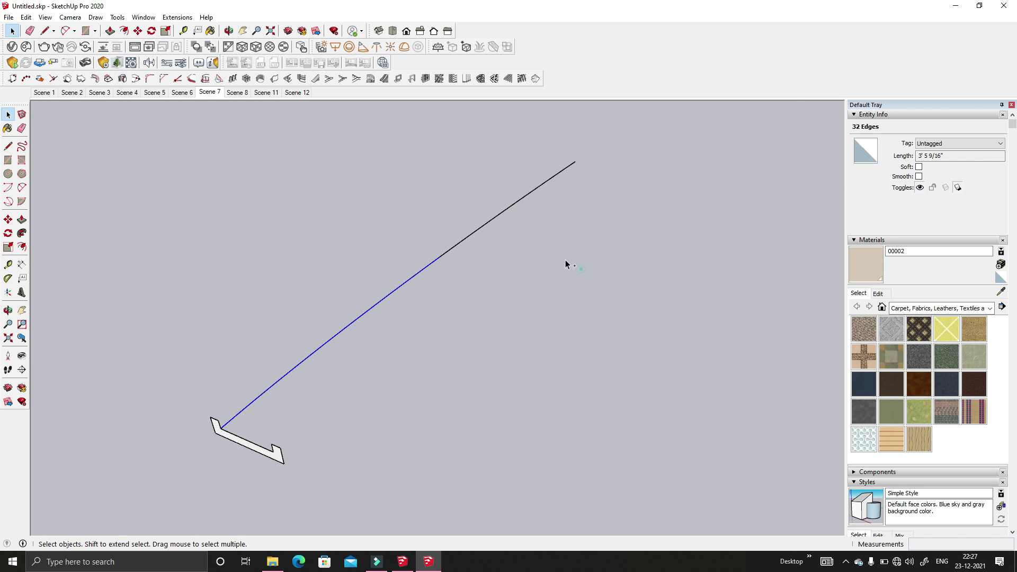
ctrl+drag(565, 263, 402, 156)
shift+middle_drag(249, 449, 345, 319)
scroll(346, 319, up, 4)
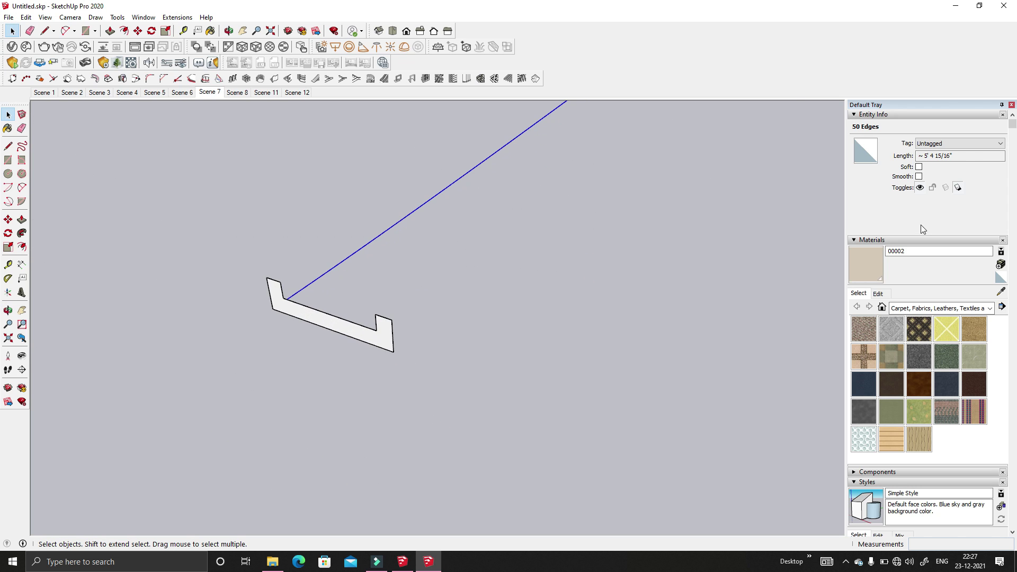
- Extrude the channel profile along the curved path with 1001bit, using the profile's outer bottom corner as reference
click(95, 80)
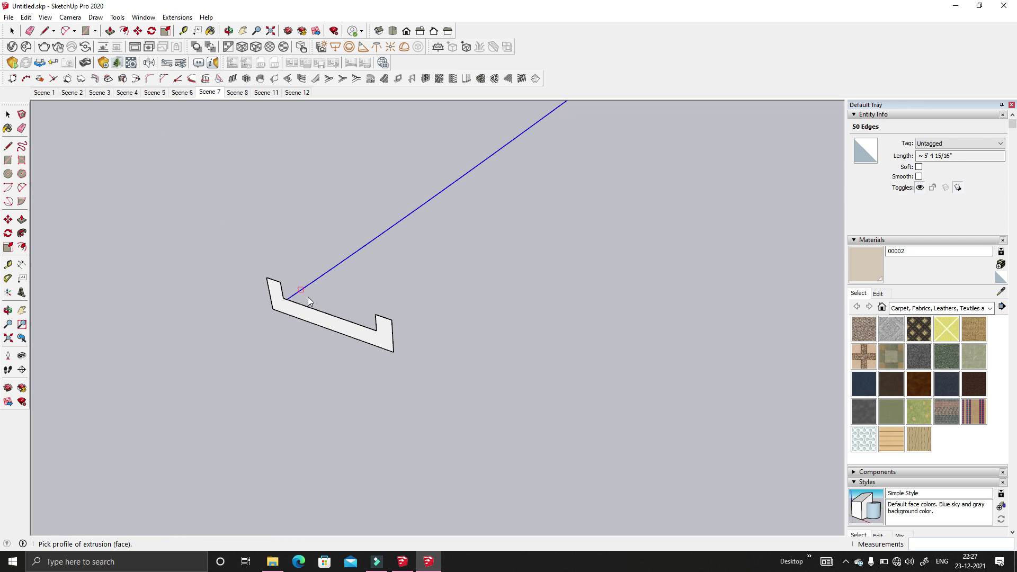
click(299, 311)
click(269, 310)
click(389, 351)
scroll(313, 385, down, 2)
scroll(269, 397, down, 2)
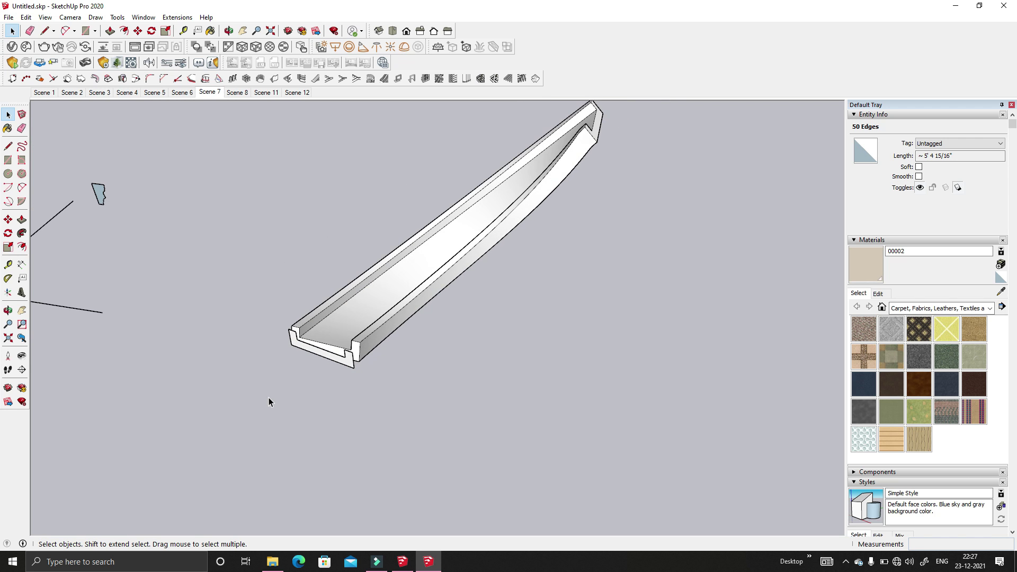
- Delete the leftover original profile face at the near end of the extruded curved channel
scroll(269, 397, down, 2)
middle_drag(295, 370, 545, 353)
scroll(466, 397, up, 3)
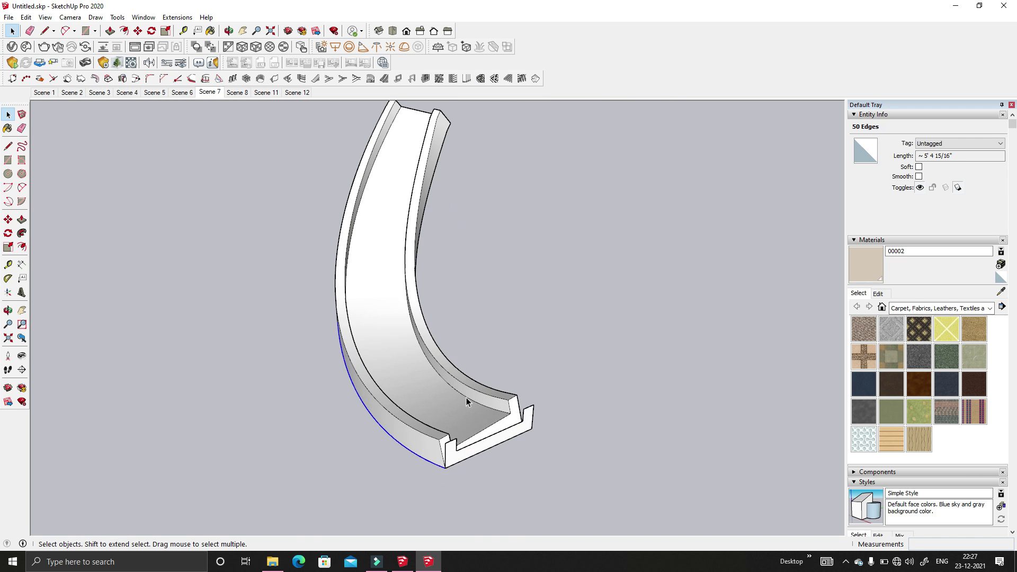
middle_drag(466, 397, 318, 391)
click(280, 409)
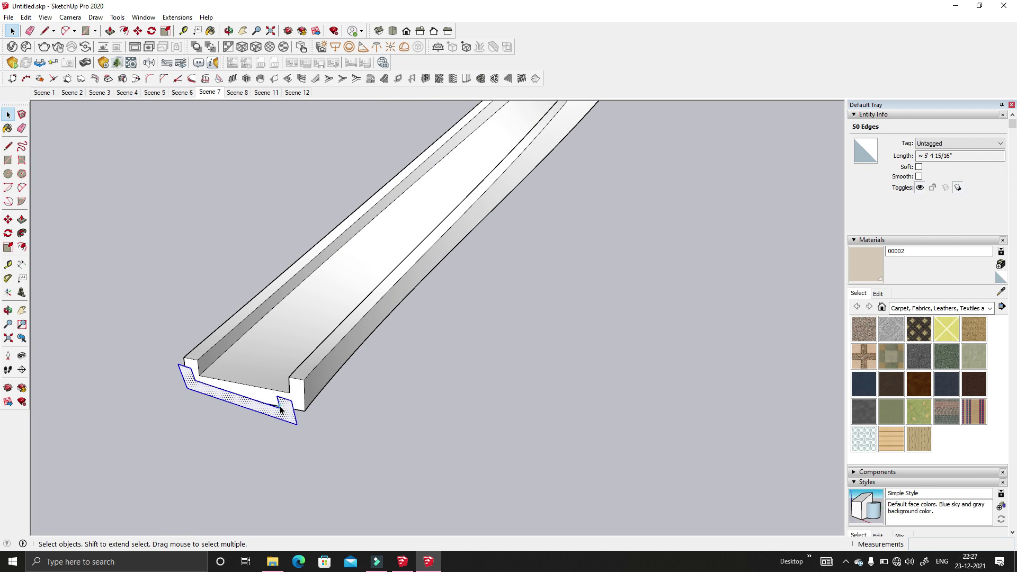
key(Delete)
scroll(317, 487, down, 5)
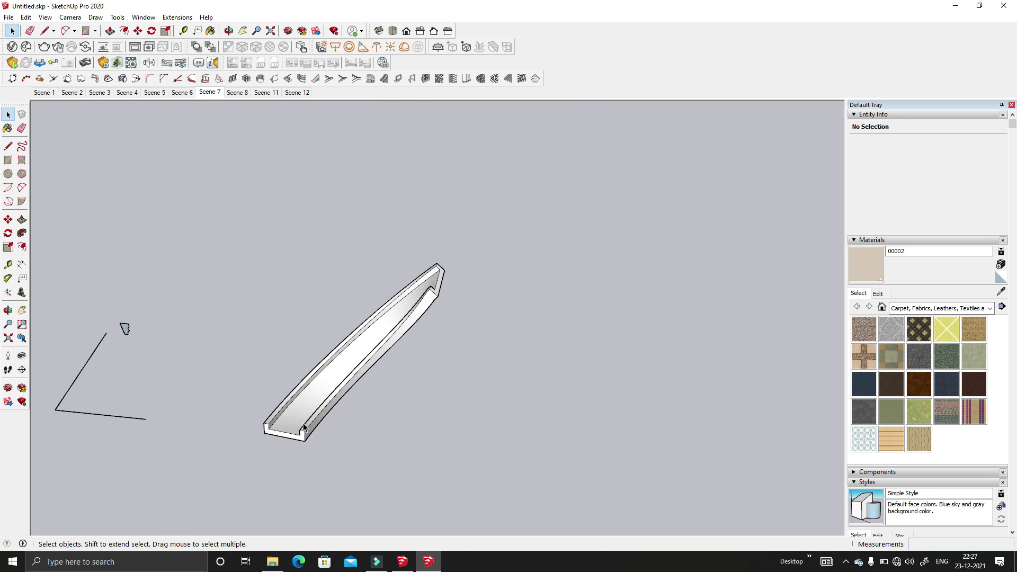
scroll(373, 331, up, 2)
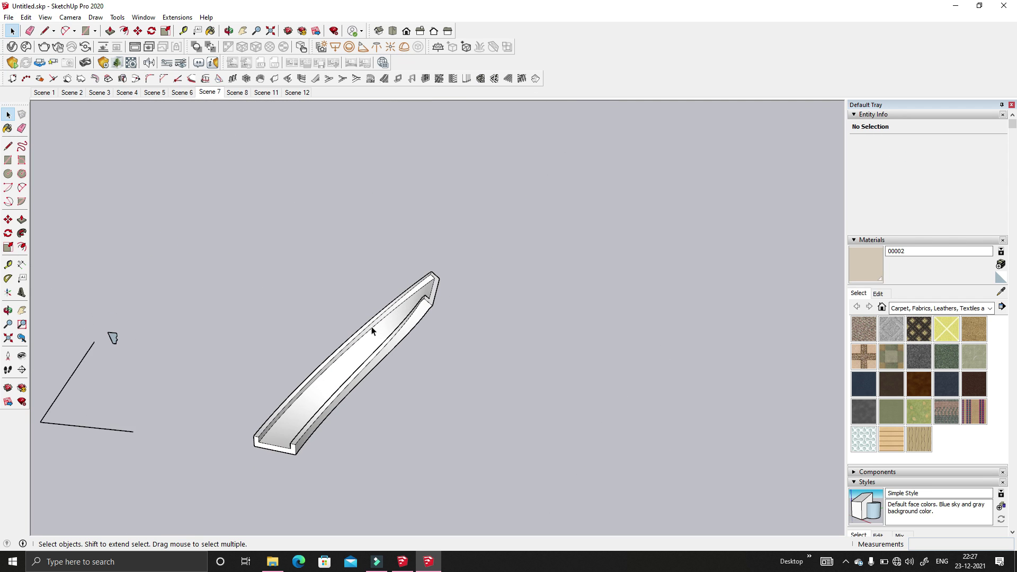
- Recall Scene 8 and identify the tapered block's top face, leaving nothing selected
click(236, 92)
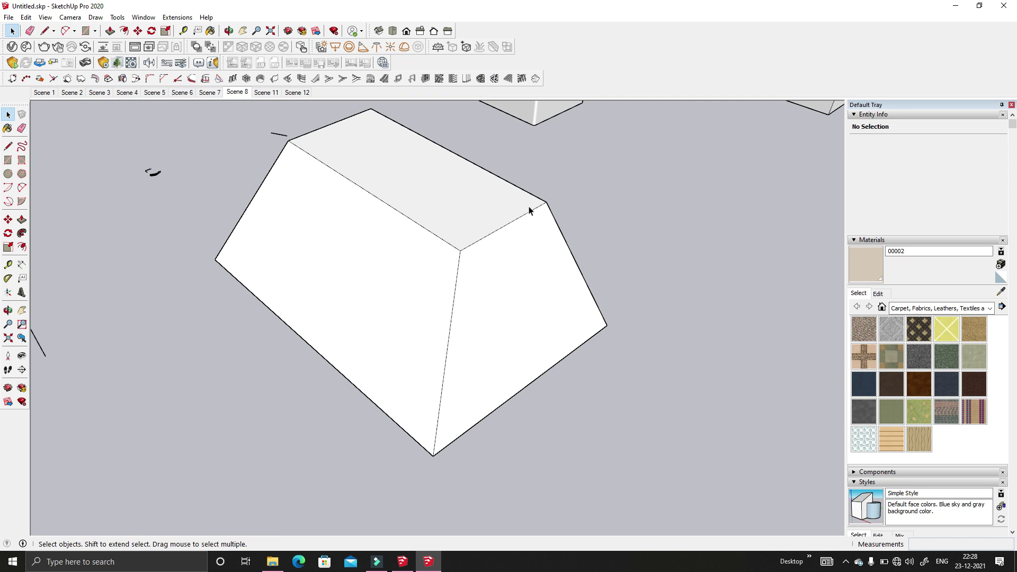
middle_drag(451, 268, 487, 320)
click(390, 232)
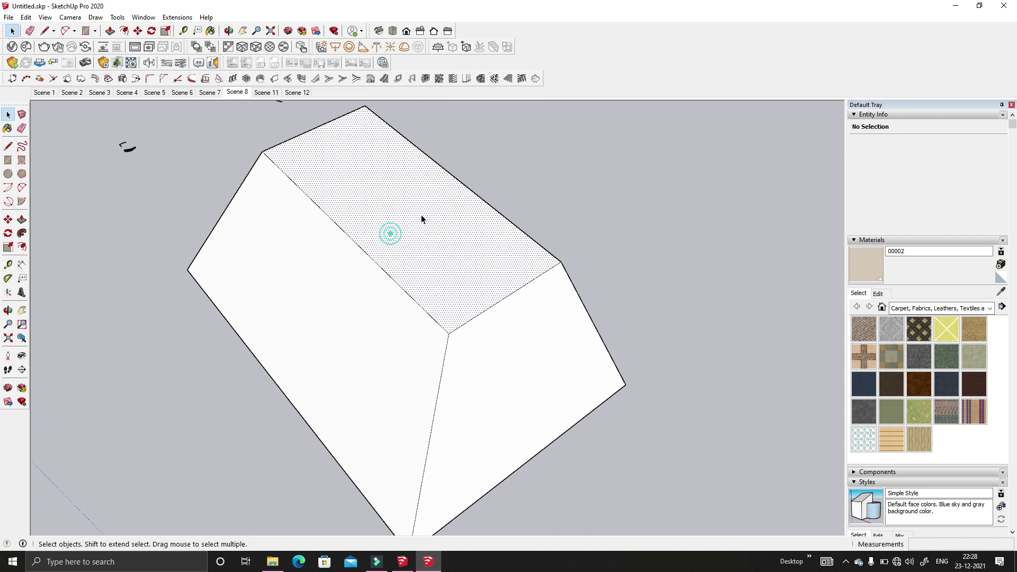
click(563, 187)
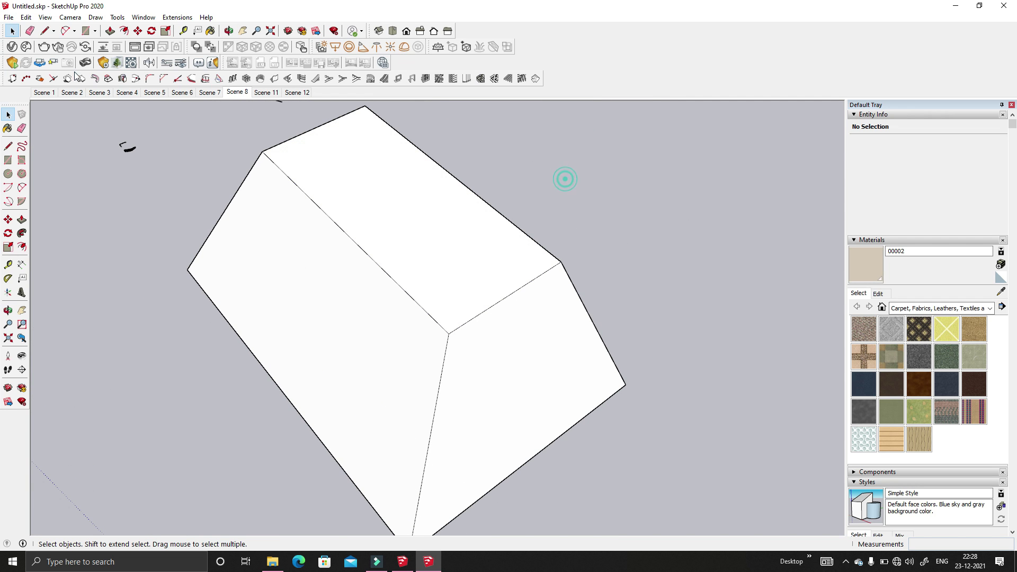
- Try to reshape the tapered block by moving its top face with the native Push/Pull tool
click(116, 33)
drag(443, 288, 464, 368)
scroll(445, 284, down, 2)
scroll(445, 285, down, 2)
scroll(450, 320, down, 2)
scroll(449, 229, up, 1)
scroll(456, 274, up, 1)
key(Escape)
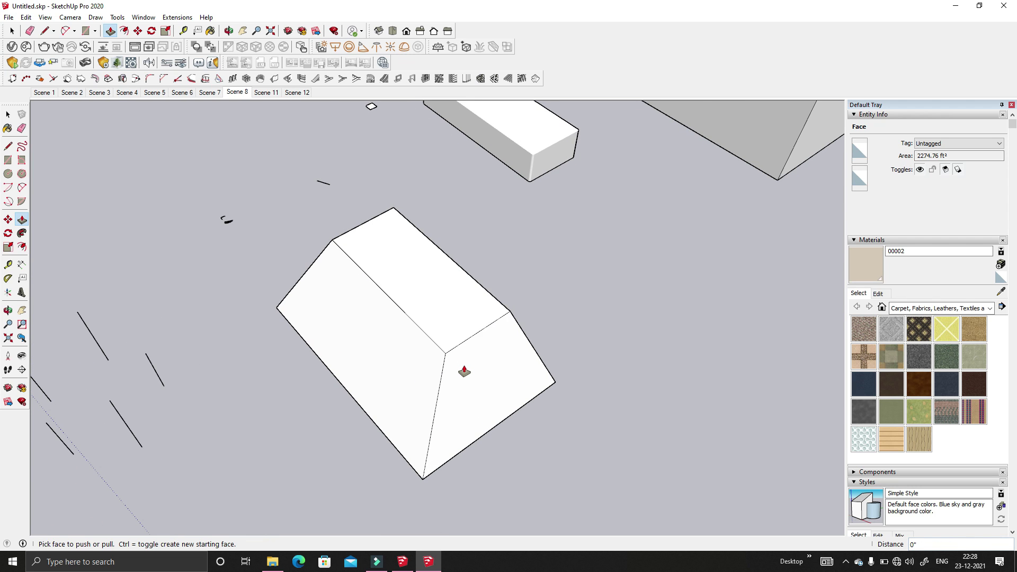
key(space)
click(538, 254)
- Extrude the tapered block's top face downward with 1001bit's taper-maintaining extrusion
scroll(458, 340, up, 2)
middle_drag(458, 341, 477, 311)
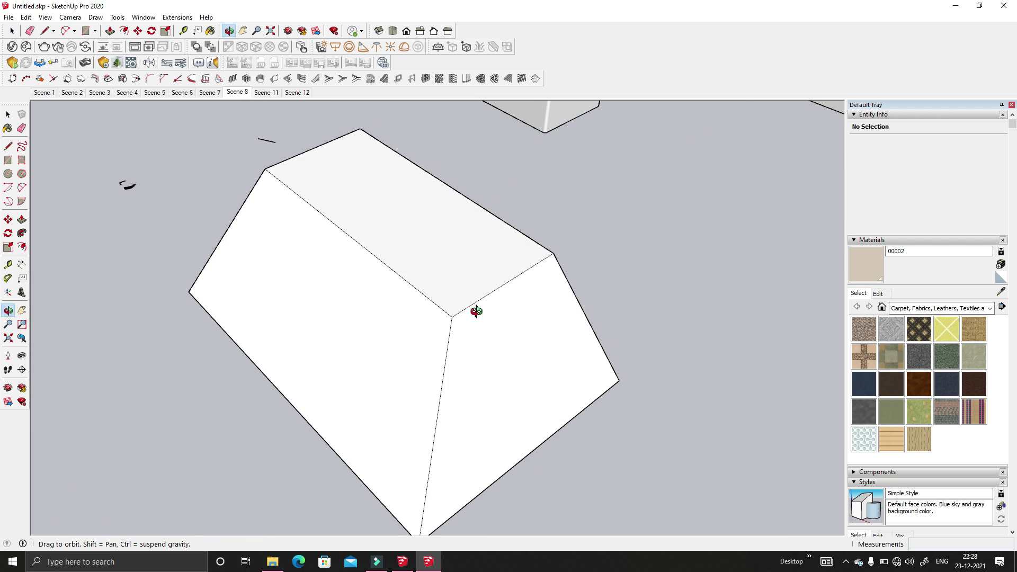
scroll(470, 279, up, 2)
click(470, 278)
middle_drag(421, 334, 437, 343)
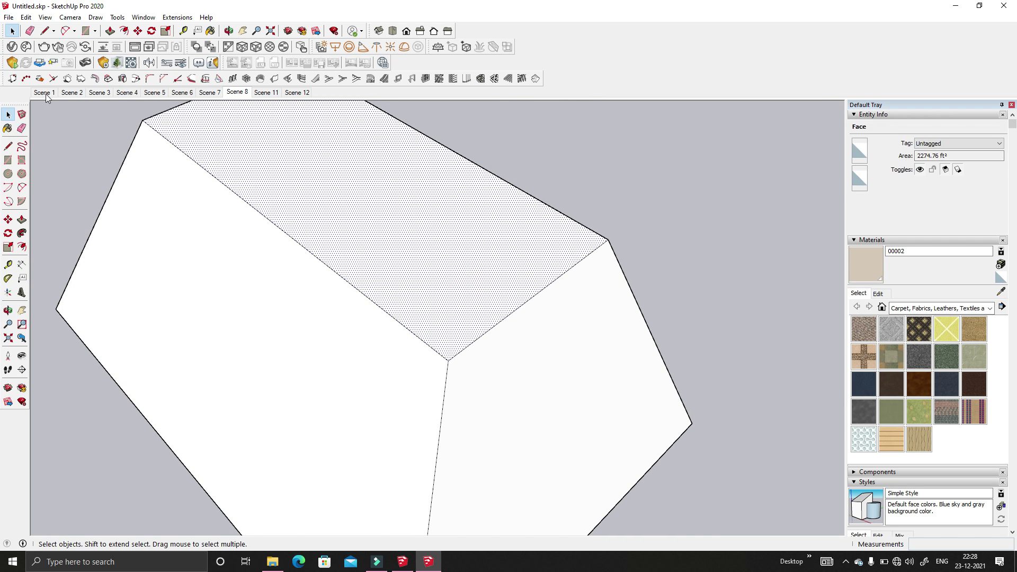
click(108, 78)
scroll(458, 373, down, 3)
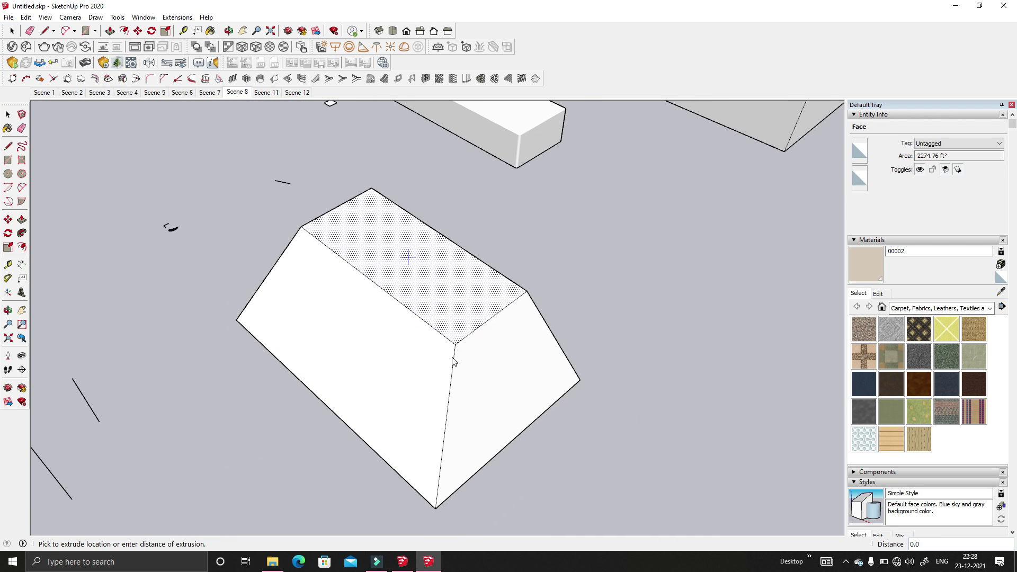
click(450, 446)
- Select the lowered top face and extrude it upward with 1001bit while maintaining the block's taper
middle_drag(438, 350, 468, 447)
scroll(447, 442, up, 3)
click(411, 402)
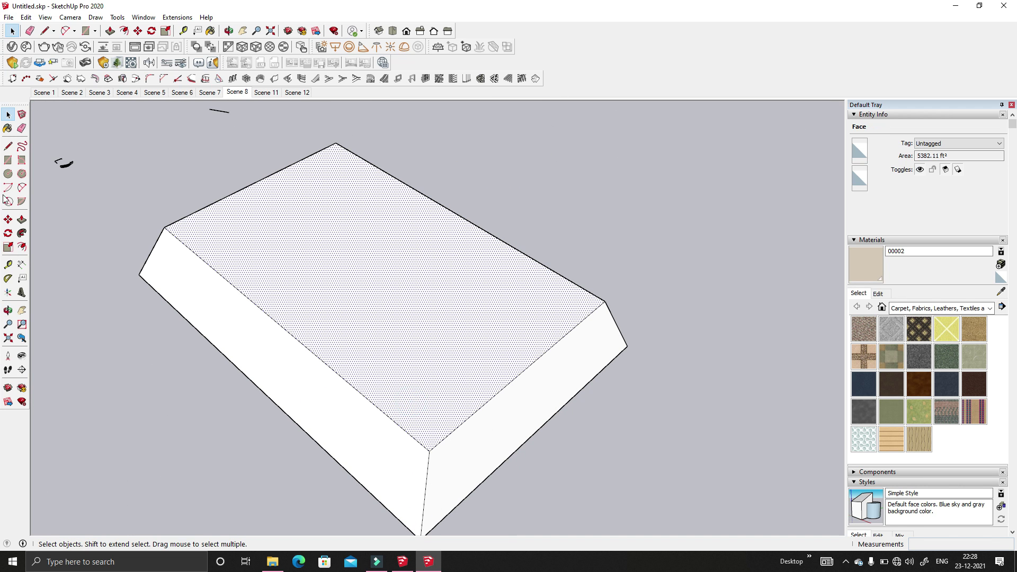
click(108, 80)
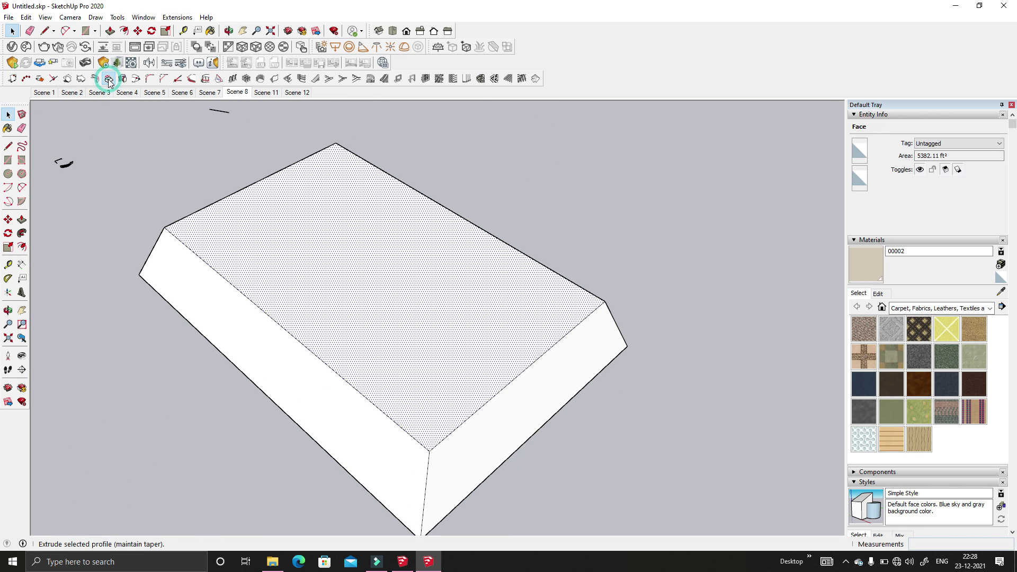
click(398, 370)
scroll(397, 371, down, 2)
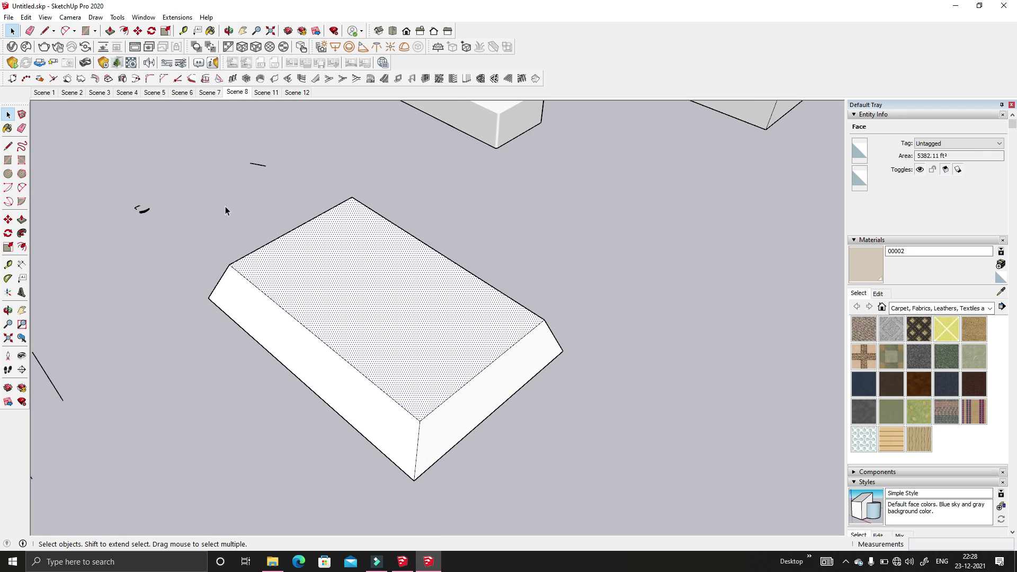
click(108, 78)
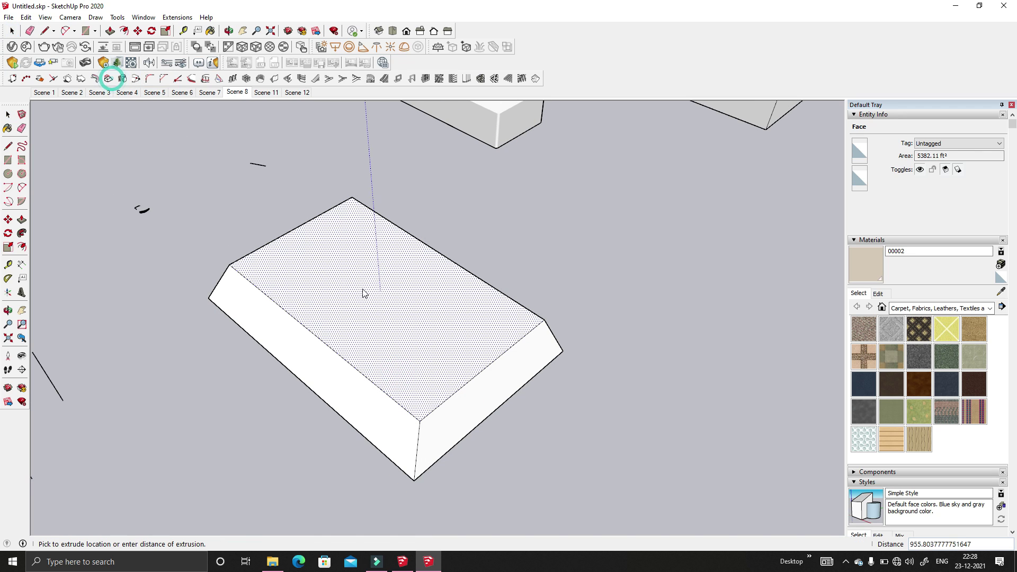
scroll(461, 286, down, 4)
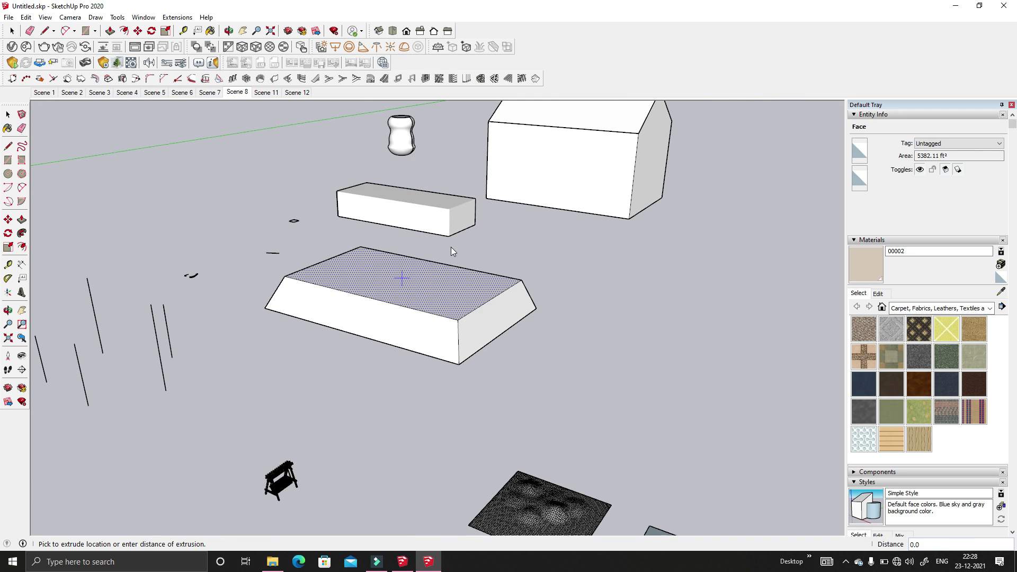
click(425, 151)
middle_drag(427, 152, 387, 340)
scroll(386, 341, up, 3)
middle_drag(465, 376, 199, 237)
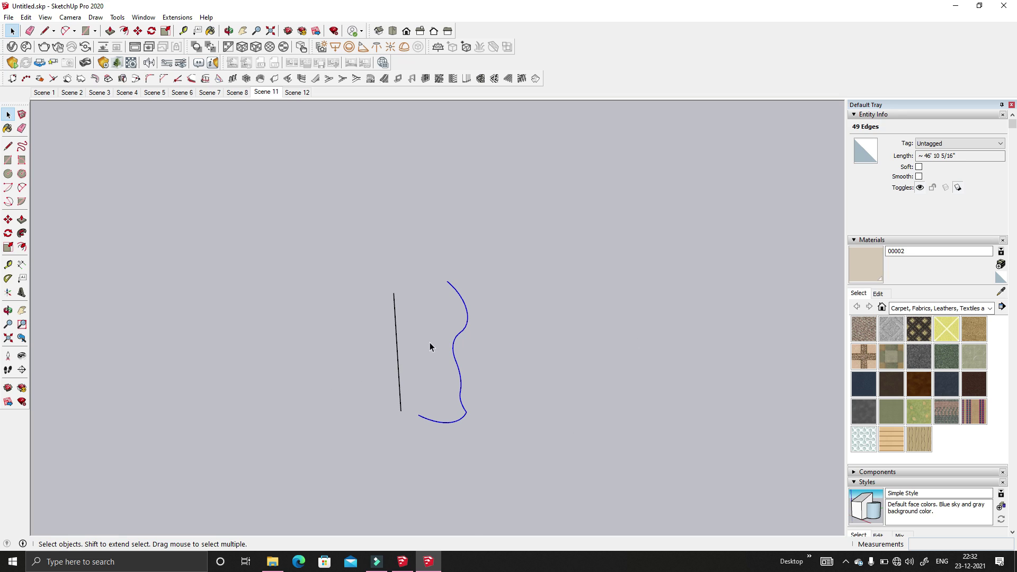
- Set up a 1001bit revolved surface for the selected curved profile with a 360-degree revolve angle and 50 surface segments
drag(405, 274, 613, 499)
click(122, 79)
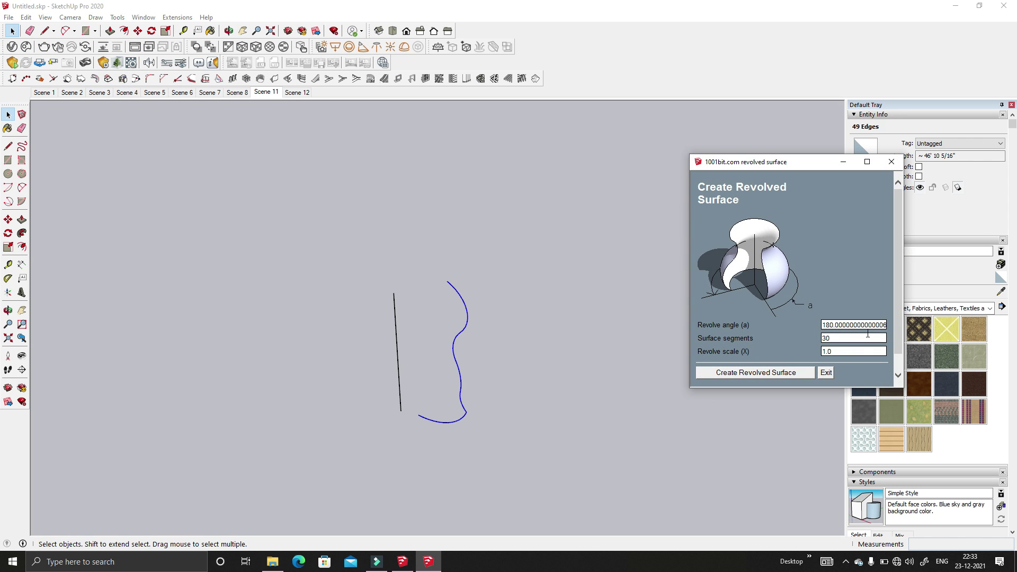
double_click(824, 326)
text(360)
click(837, 338)
double_click(837, 338)
text(50)
double_click(833, 351)
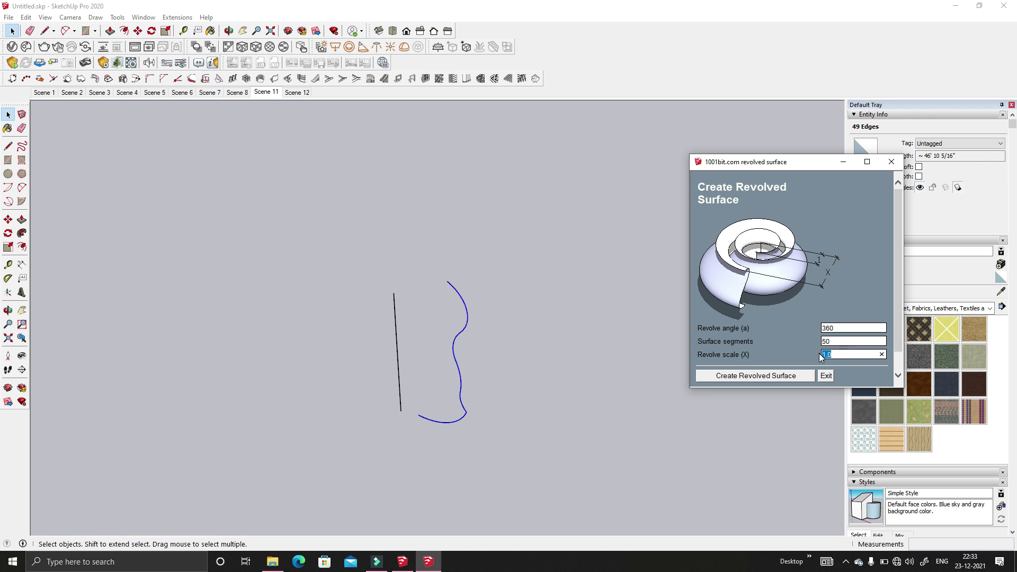
- Create the revolved surface around the straight line beside the profile, starting the rotation axis at the line's lower end
click(741, 377)
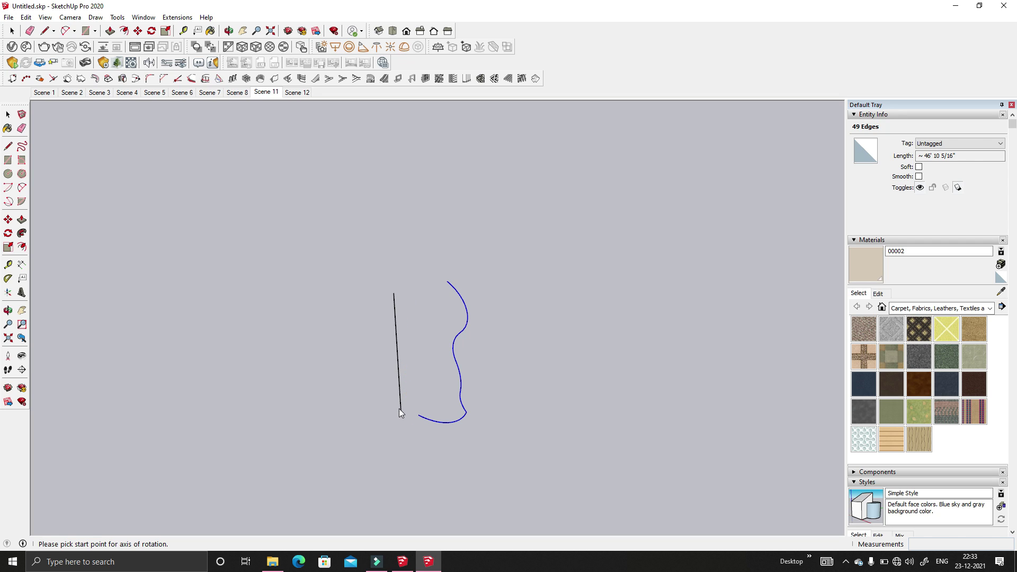
click(400, 408)
click(485, 132)
key(o)
drag(357, 275, 391, 332)
key(space)
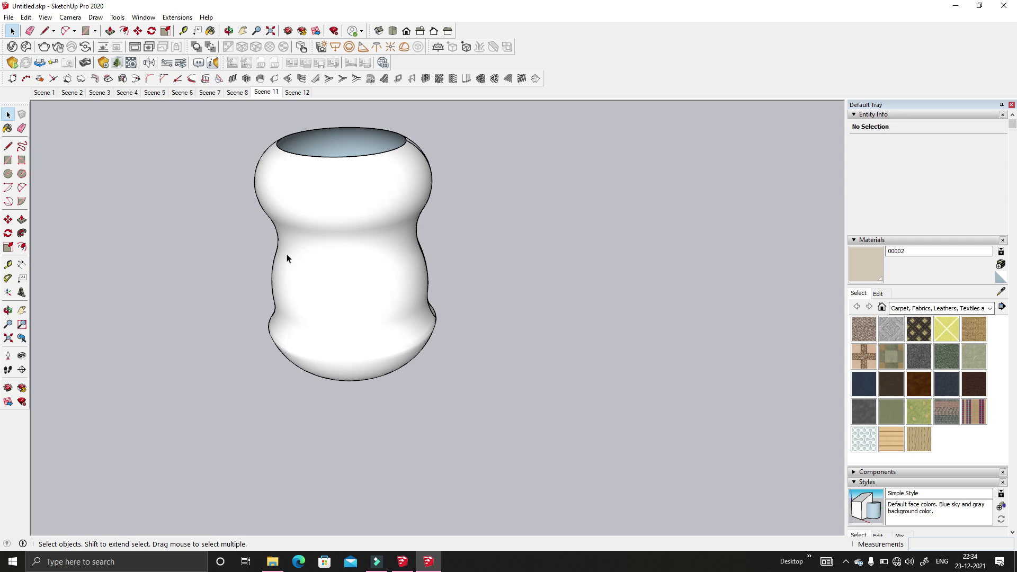
key(o)
drag(232, 211, 254, 215)
key(space)
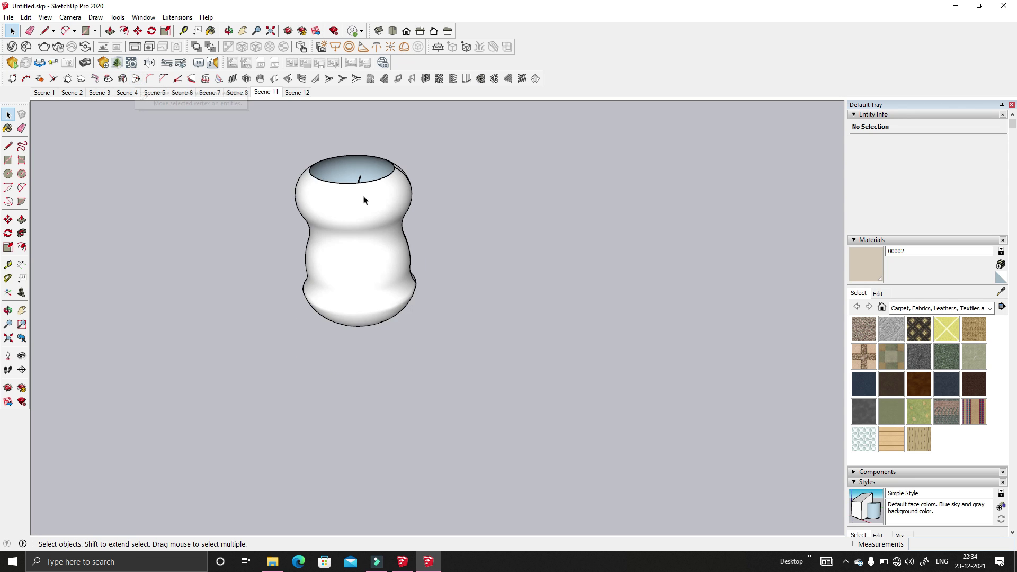
- Try to move the side edge of the detached gable-shaped face beside the house with the Move tool
scroll(363, 198, down, 10)
scroll(177, 324, up, 10)
scroll(178, 324, up, 3)
middle_click(209, 313)
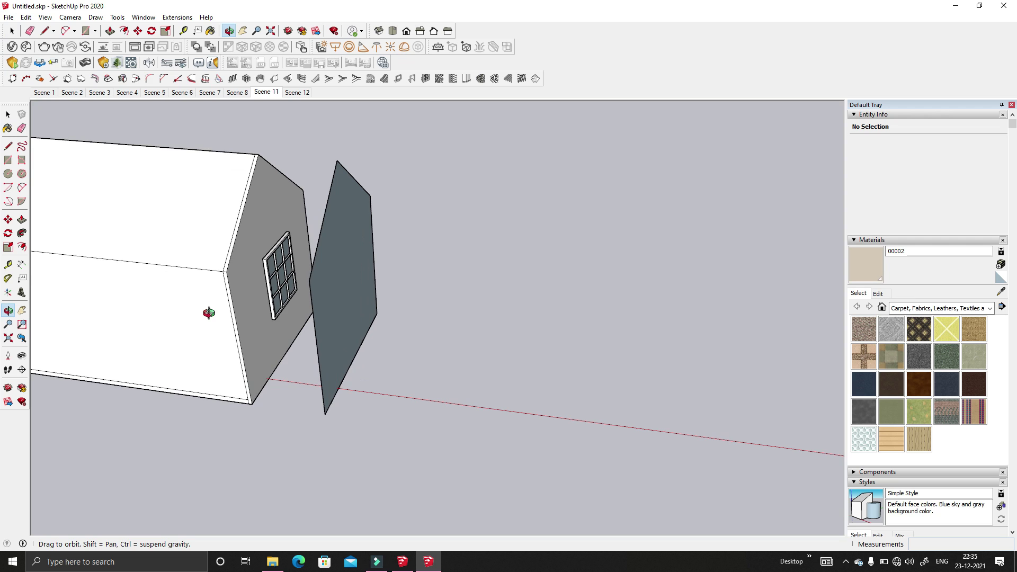
scroll(348, 339, up, 5)
middle_drag(347, 339, 390, 379)
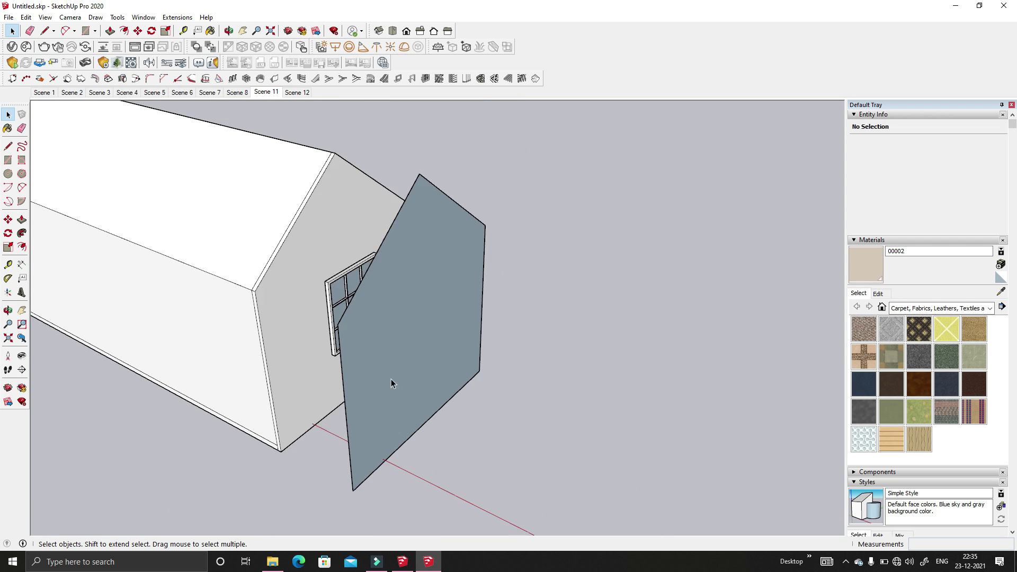
scroll(354, 335, up, 5)
click(315, 363)
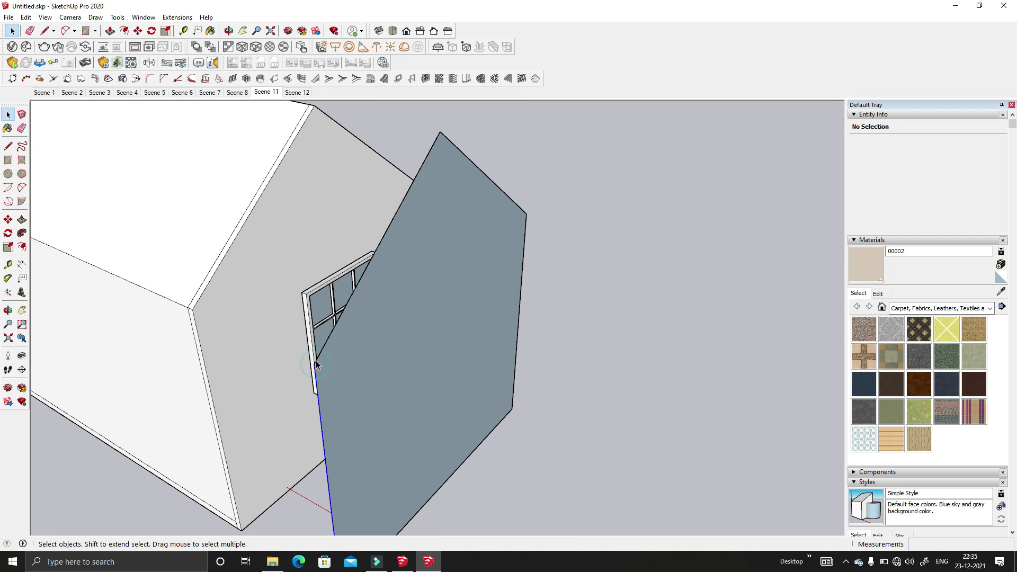
scroll(318, 365, down, 3)
middle_drag(318, 365, 345, 354)
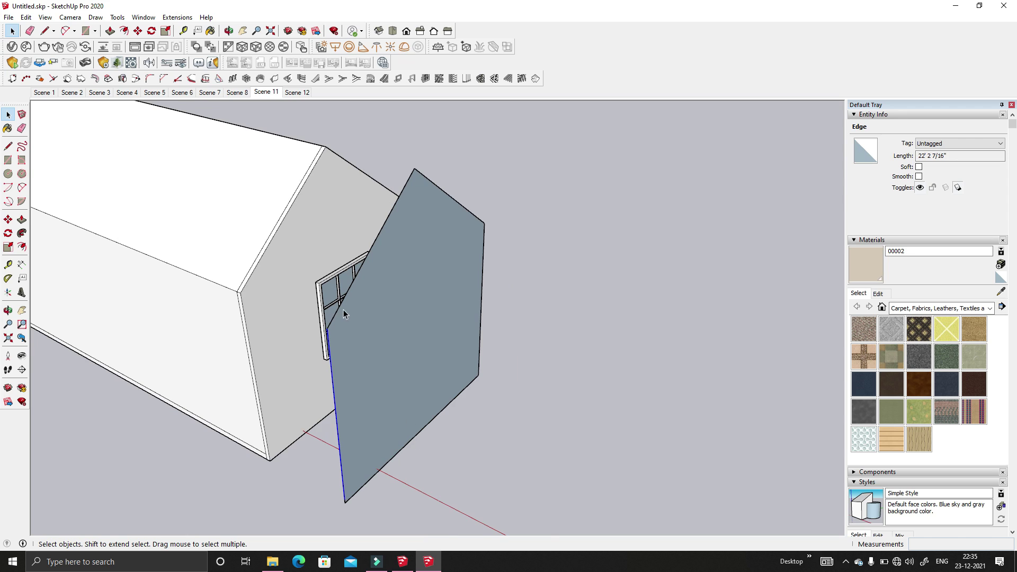
scroll(342, 318, down, 2)
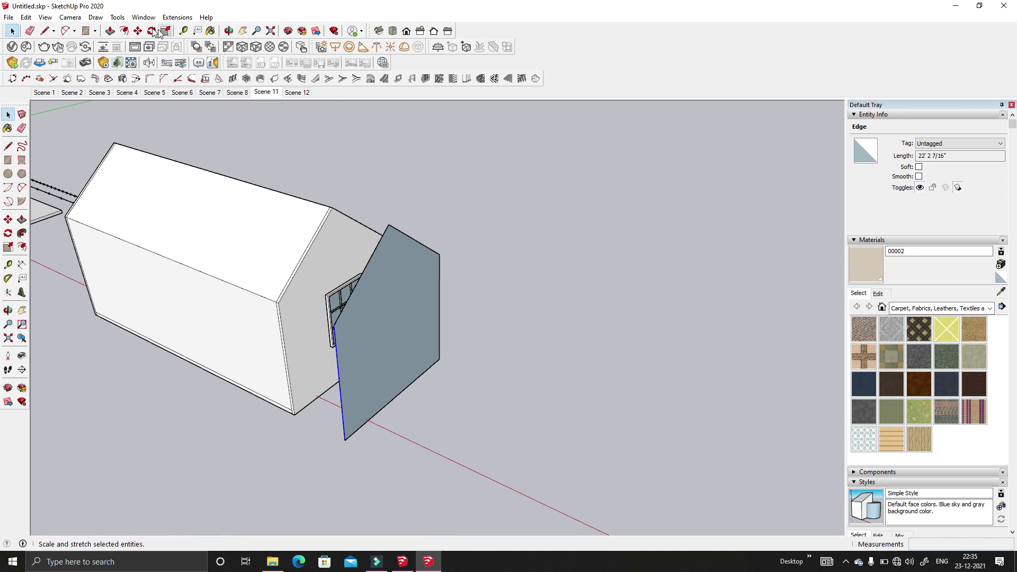
click(137, 30)
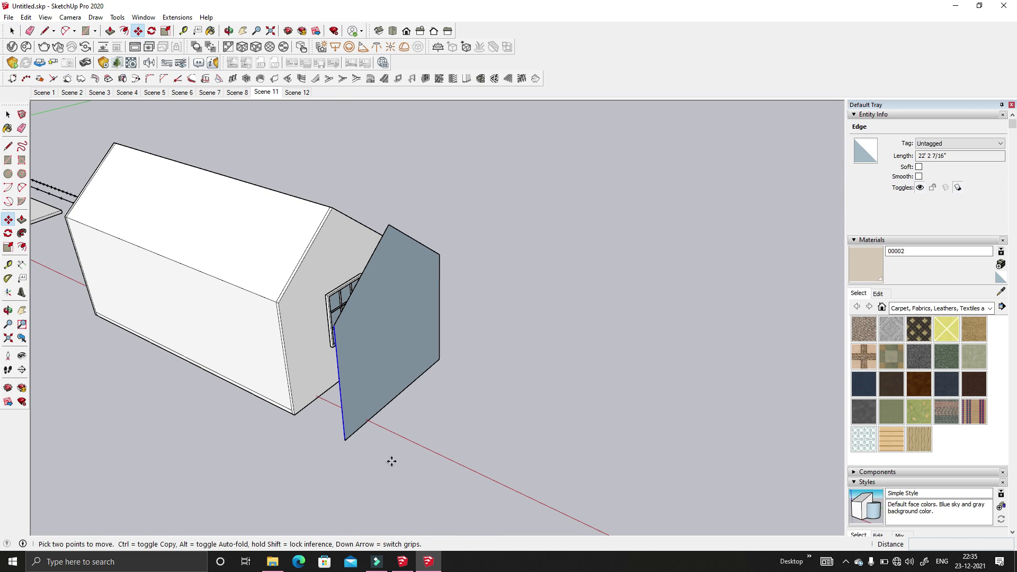
click(347, 443)
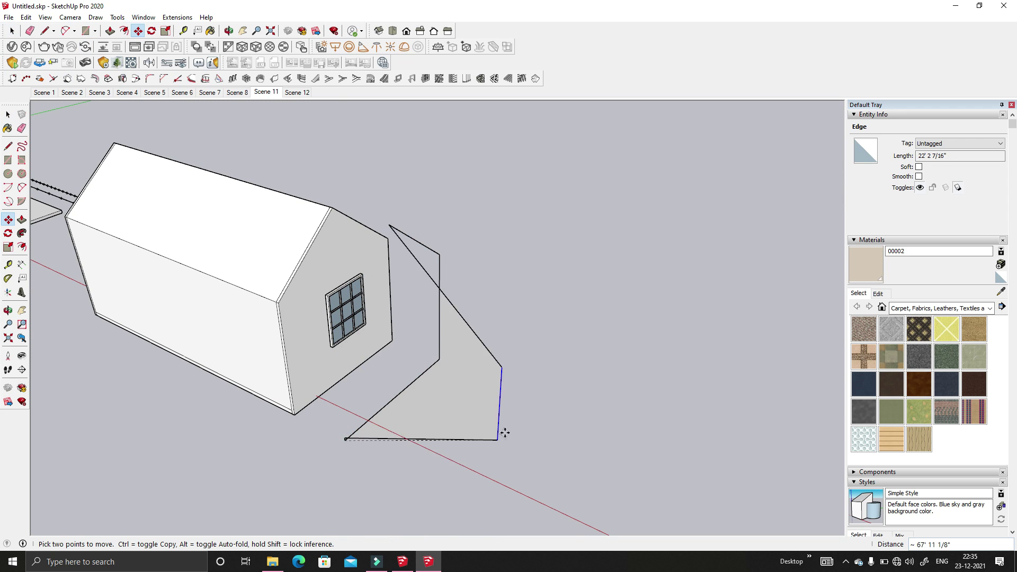
click(300, 446)
scroll(374, 443, up, 2)
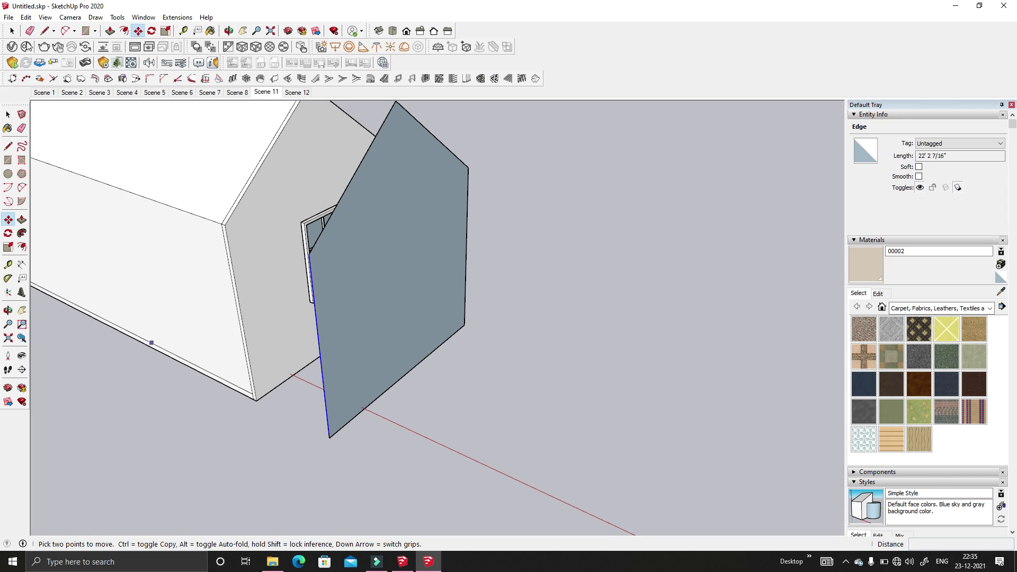
click(11, 32)
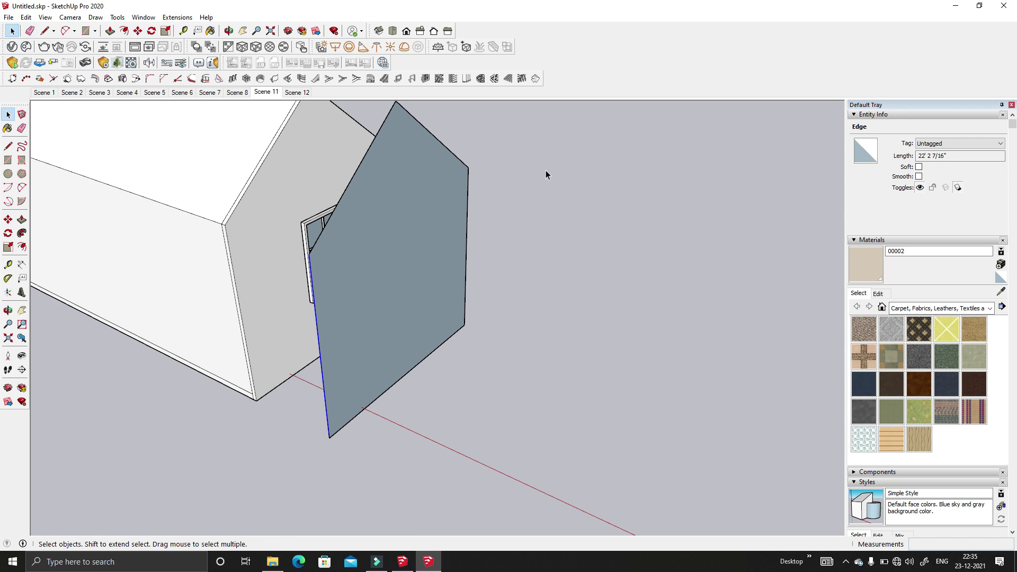
- Move the detached gable face's lower corner vertex to the house's nearby bottom corner with 1001bit's vertex tool
click(396, 311)
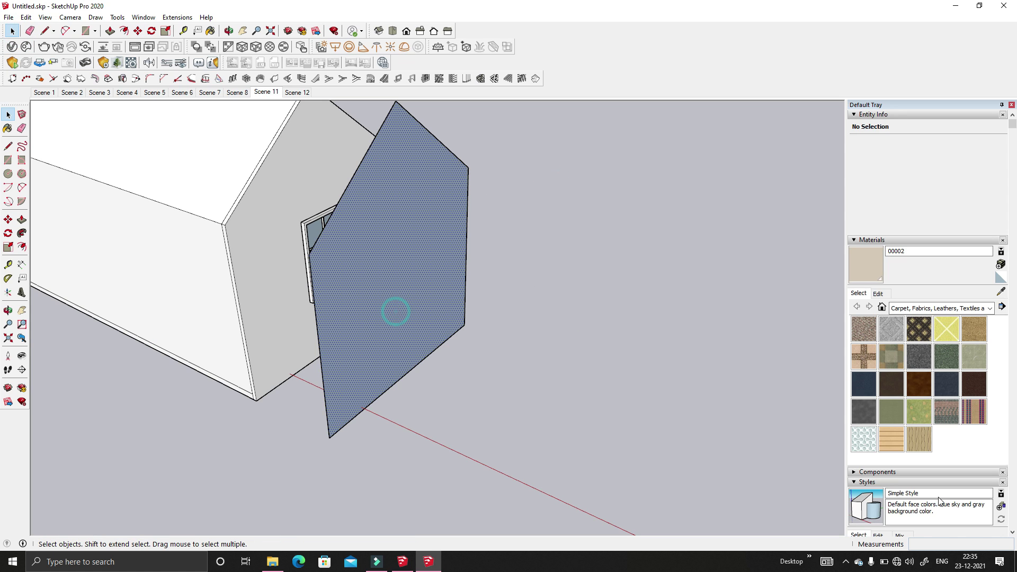
click(136, 79)
scroll(324, 440, up, 5)
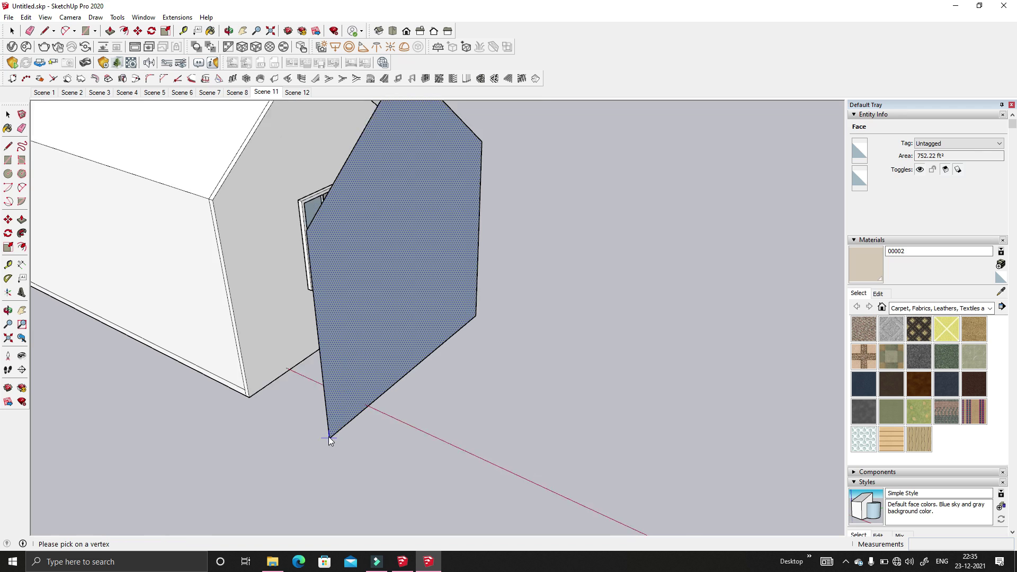
scroll(320, 439, up, 2)
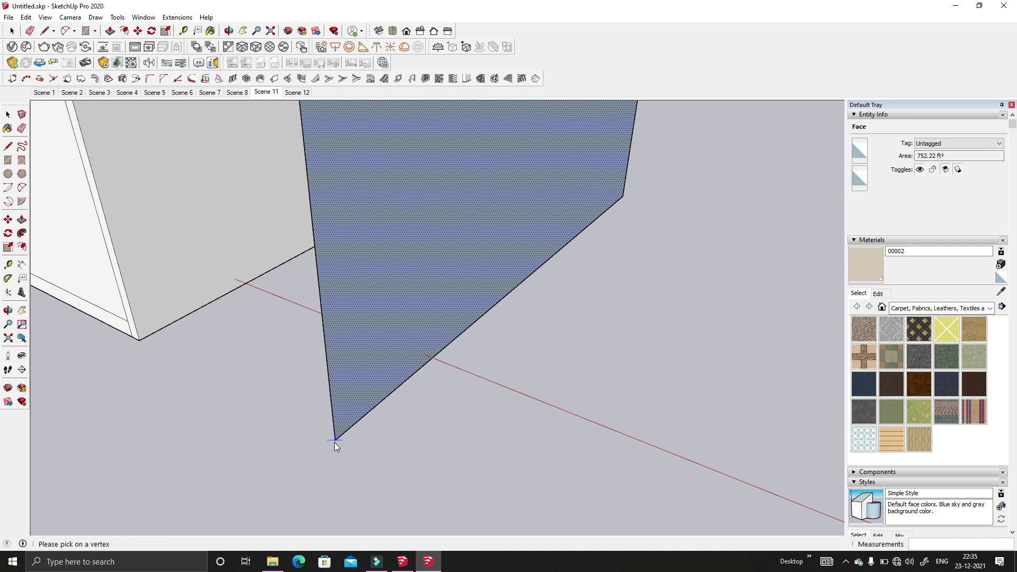
click(335, 443)
scroll(335, 443, down, 3)
click(136, 344)
scroll(336, 439, up, 3)
scroll(348, 452, down, 3)
click(139, 341)
scroll(140, 341, up, 3)
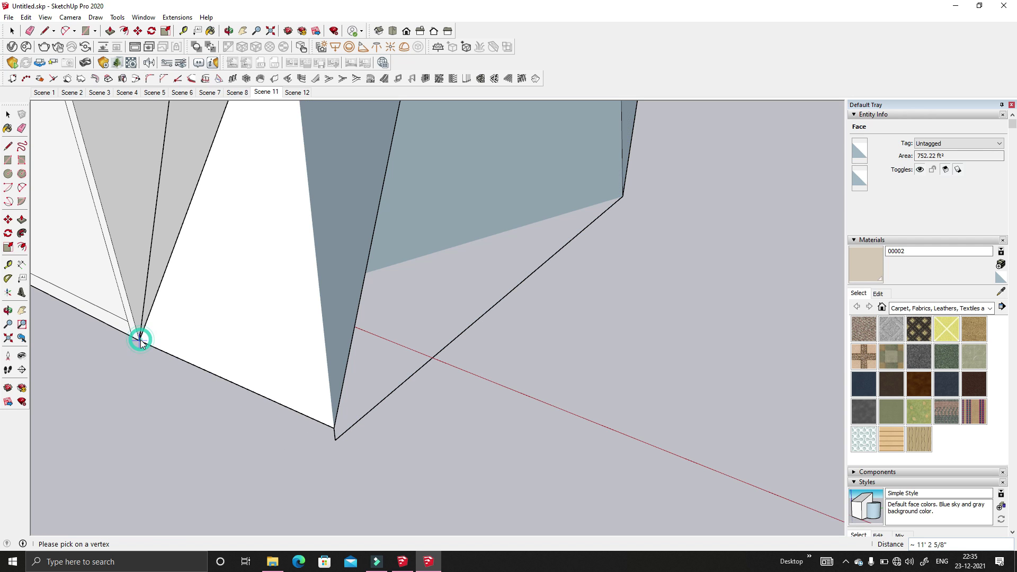
click(140, 341)
scroll(323, 392, down, 6)
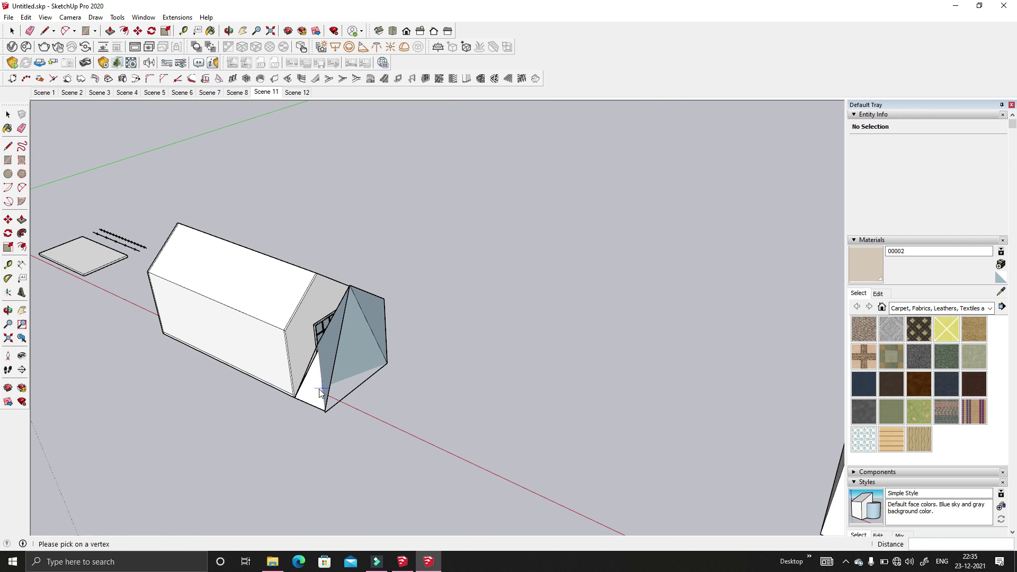
- Undo the vertex move on the gable face, leave the vertex tool and clear the selection
mouse_move(321, 392)
middle_down()
mouse_move(333, 382)
mouse_move(315, 389)
middle_up()
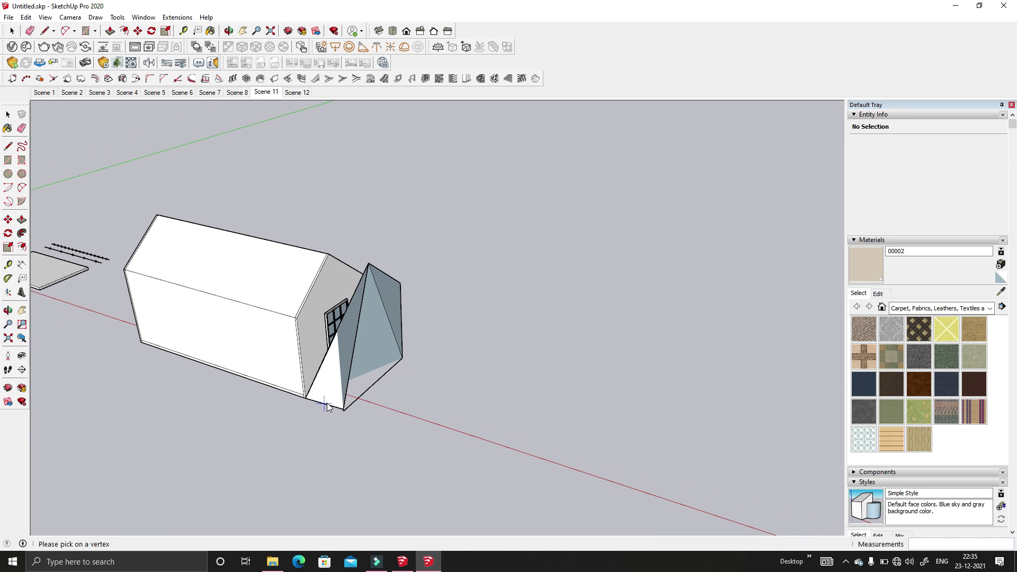
click(325, 404)
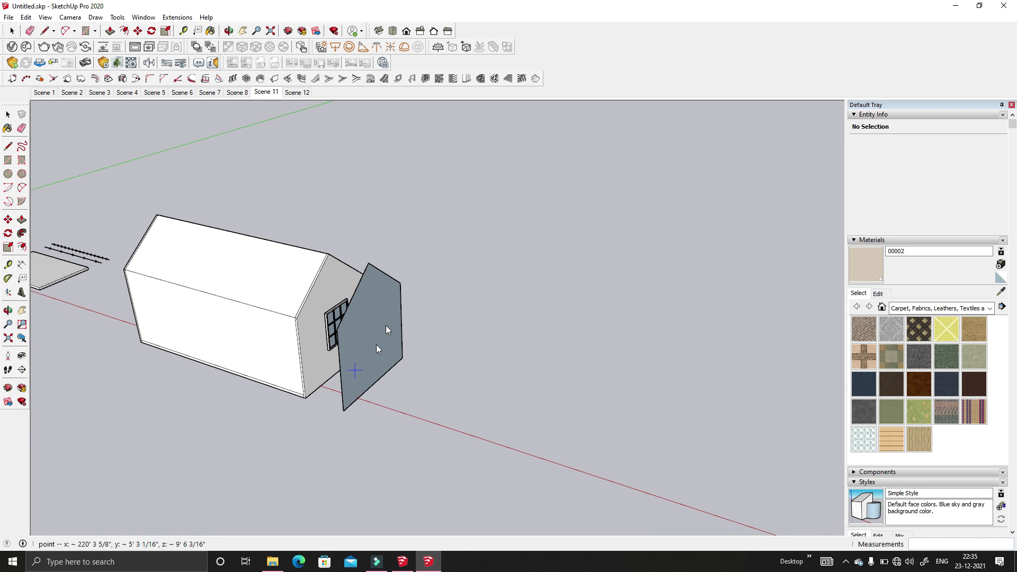
key(space)
click(446, 171)
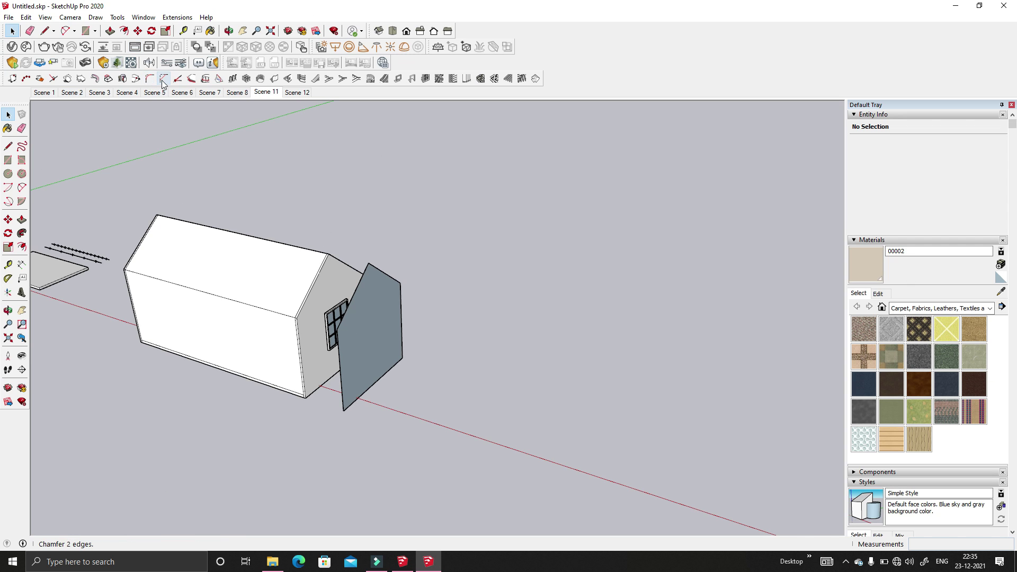
- Fillet one eave corner of the detached gable face with 1001bit, between its sloping edge and vertical side edge
scroll(235, 178, up, 1)
scroll(235, 178, down, 4)
middle_drag(434, 295, 276, 294)
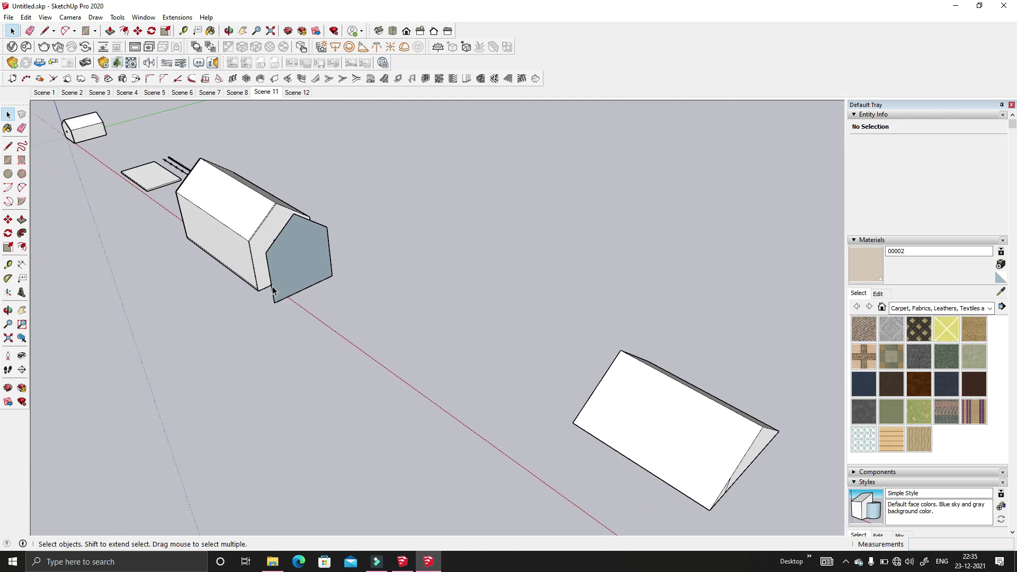
scroll(293, 289, up, 5)
scroll(286, 281, up, 6)
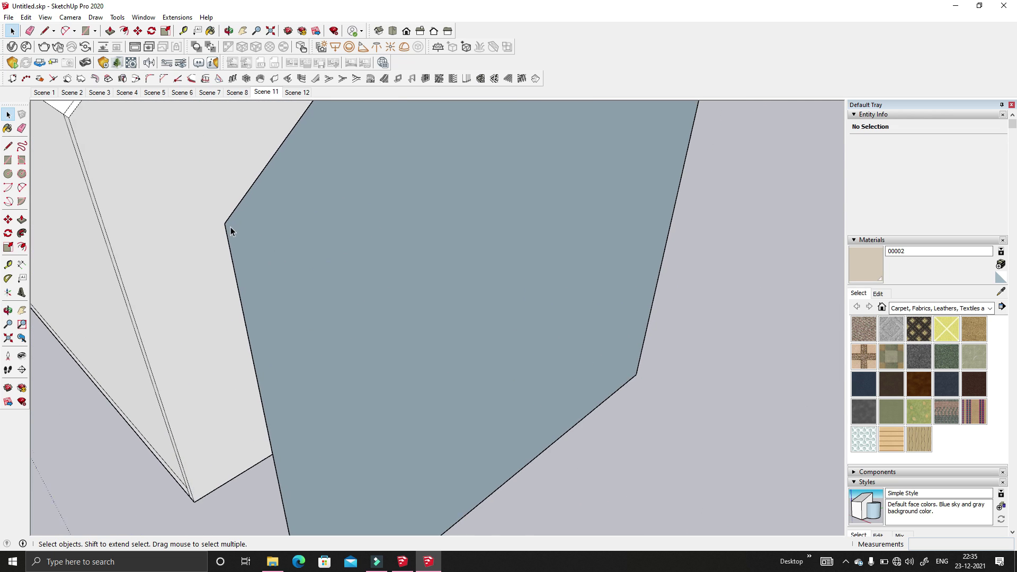
middle_drag(229, 226, 228, 227)
scroll(199, 199, up, 2)
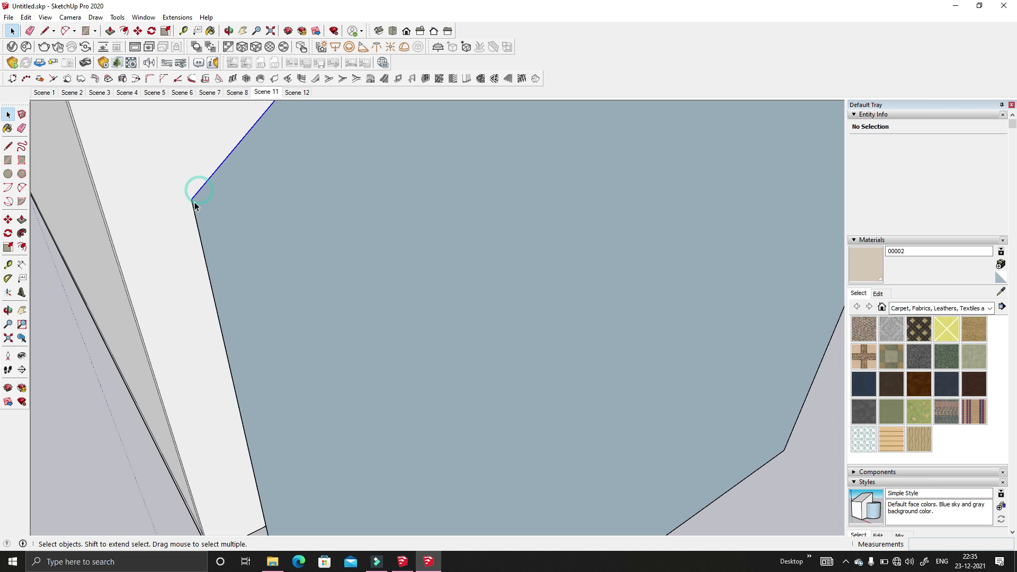
click(193, 206)
click(223, 206)
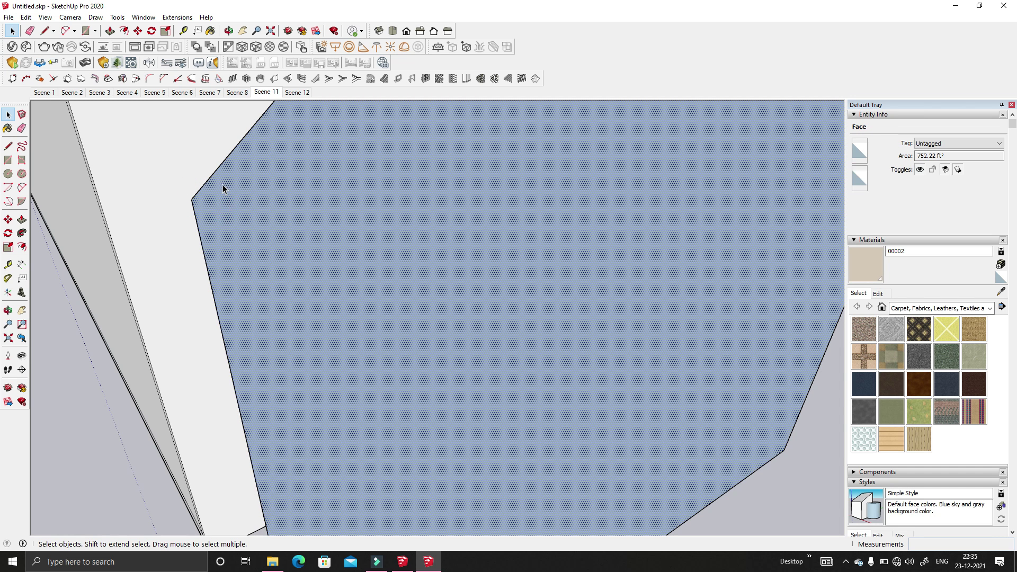
click(146, 80)
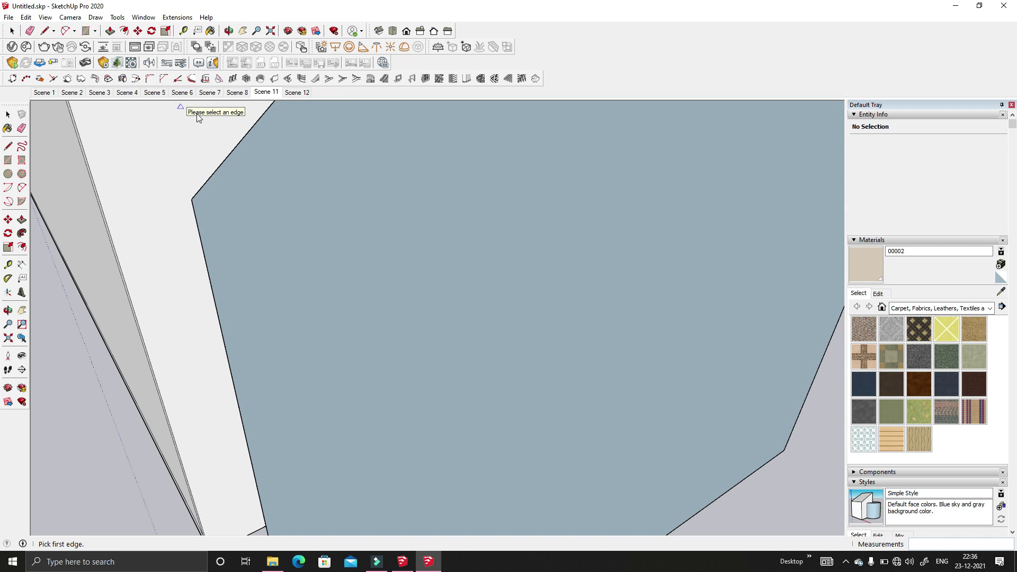
click(207, 186)
click(196, 215)
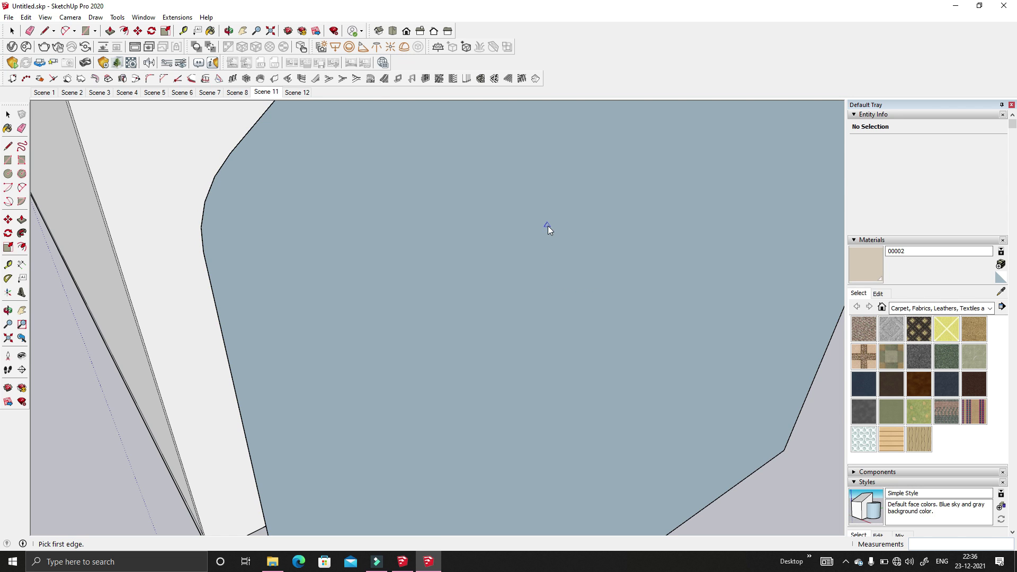
- Start a 1001bit chamfer on the opposite eave corner, picking the sloping edge first and the vertical side edge second
scroll(484, 225, down, 2)
middle_drag(500, 237, 317, 192)
scroll(376, 279, down, 2)
scroll(370, 201, up, 4)
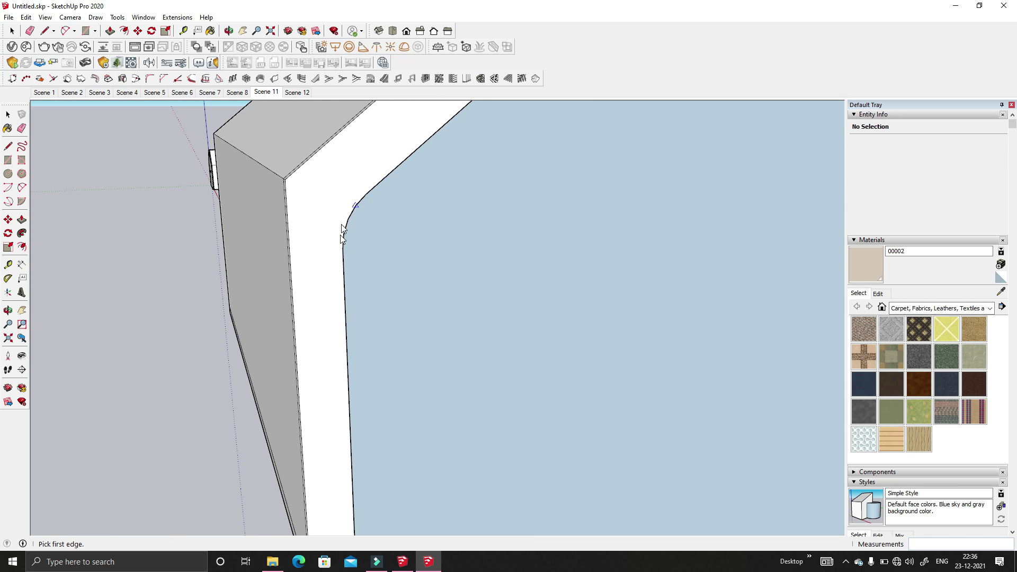
scroll(259, 254, down, 5)
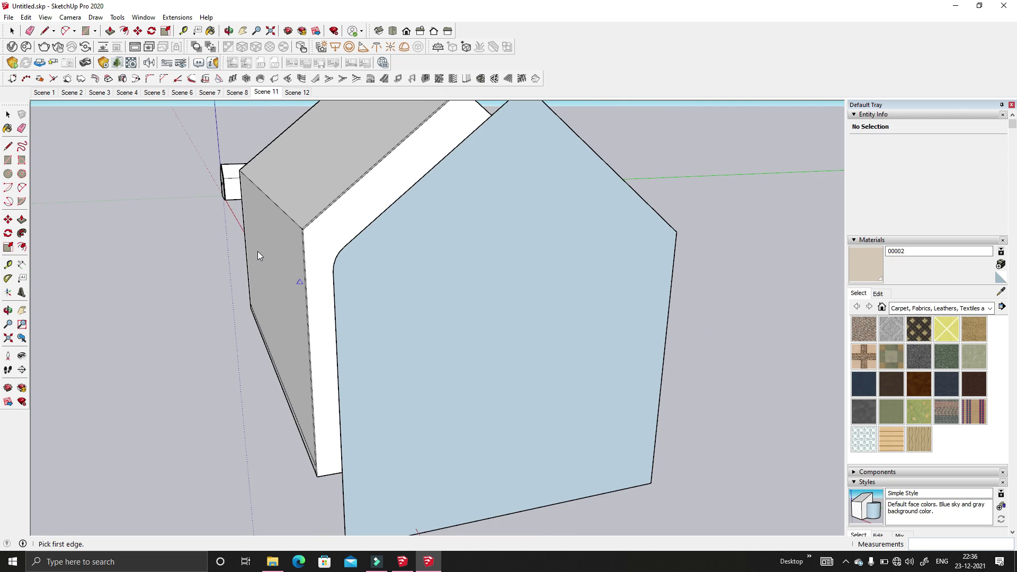
scroll(500, 247, up, 1)
scroll(500, 243, up, 3)
key(space)
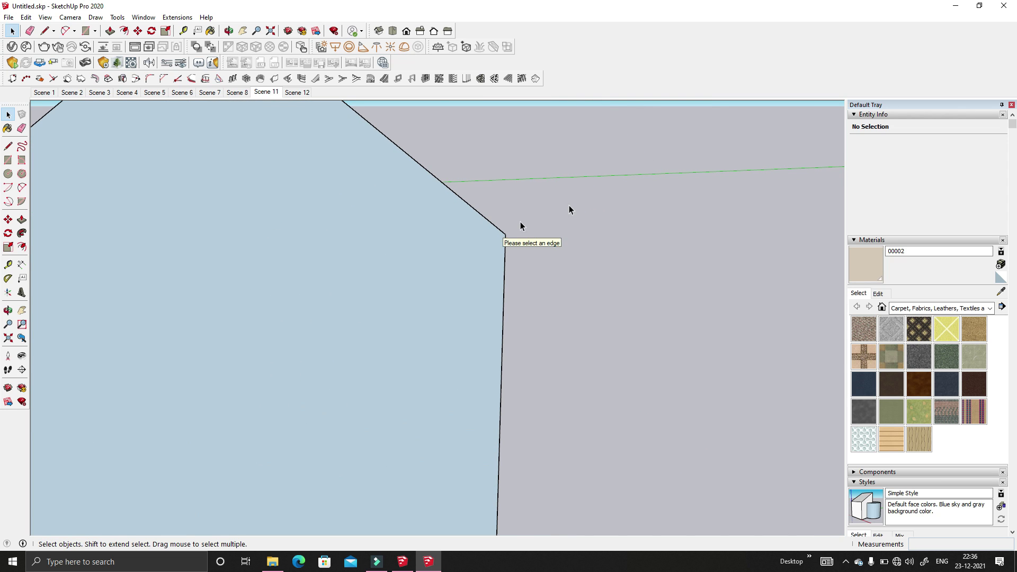
click(164, 80)
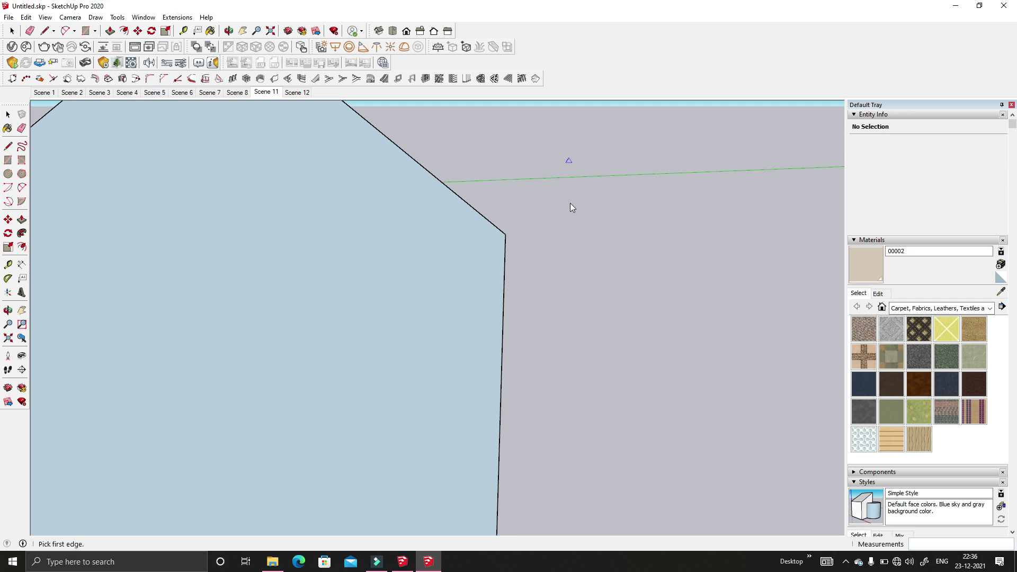
click(482, 216)
click(504, 253)
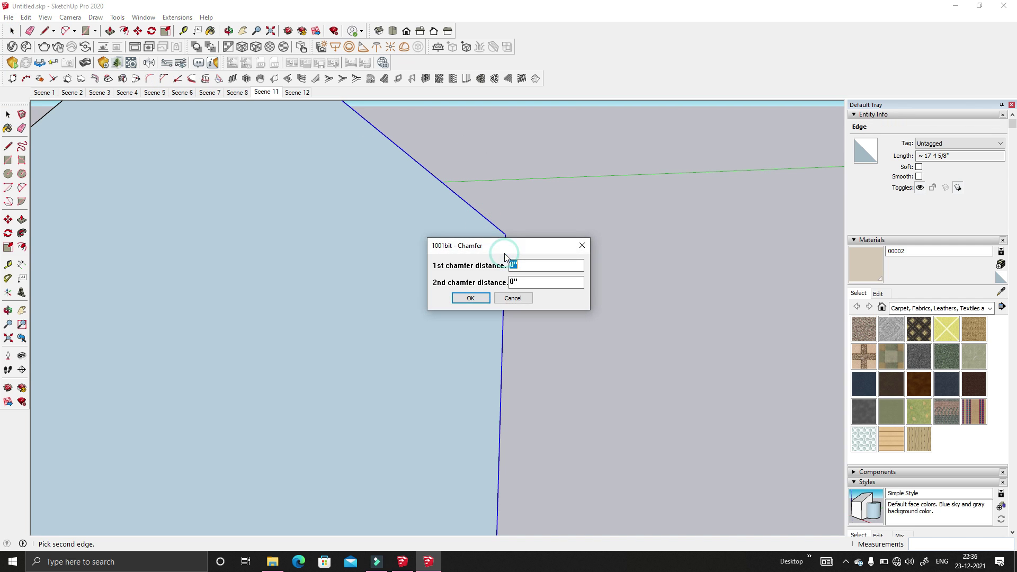
- Create the chamfer at the gable face's eave corner with the first and second chamfer distances set to 3'
drag(509, 248, 674, 209)
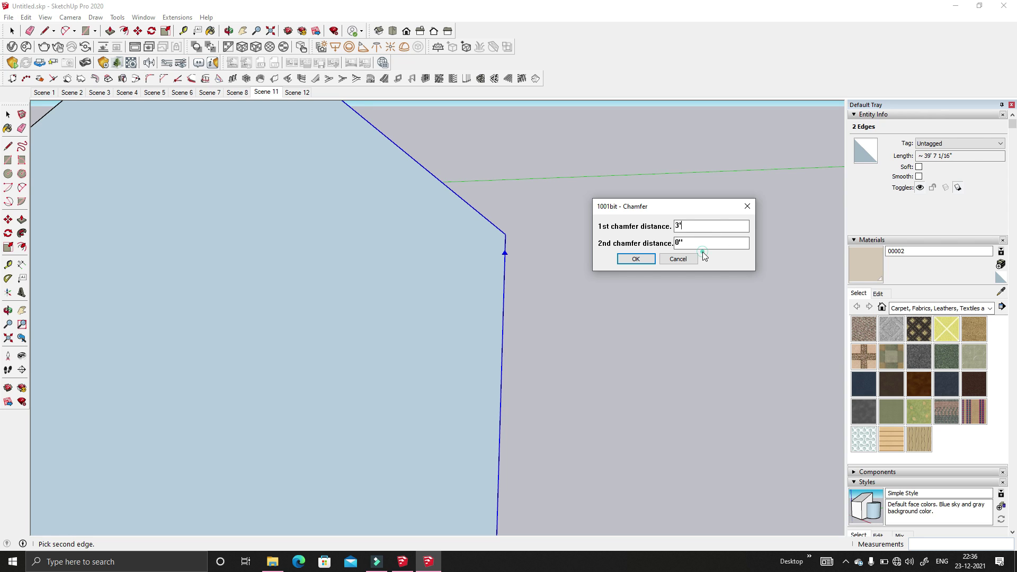
double_click(689, 245)
text(3')
key(Return)
scroll(456, 207, down, 2)
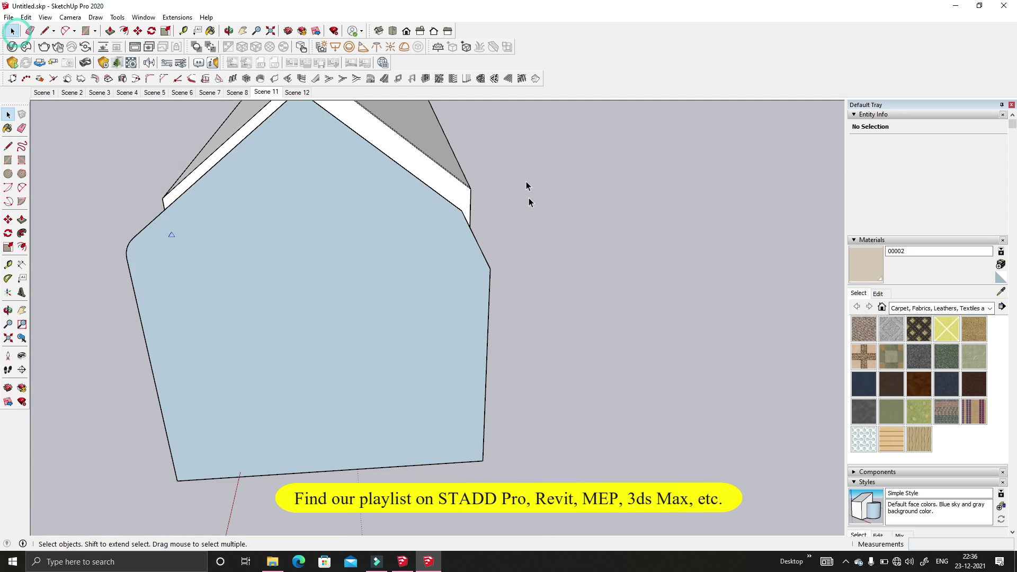
click(526, 172)
- Open the house walls group in Scene 11 for editing and select all of its geometry
middle_drag(305, 323, 484, 313)
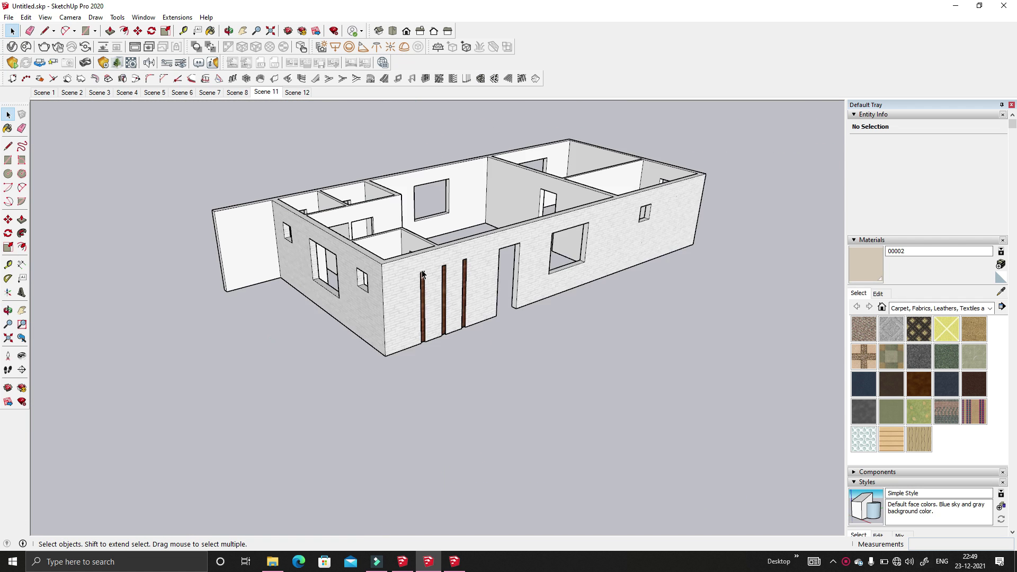
mouse_move(370, 317)
middle_down()
mouse_move(402, 297)
mouse_move(381, 318)
middle_up()
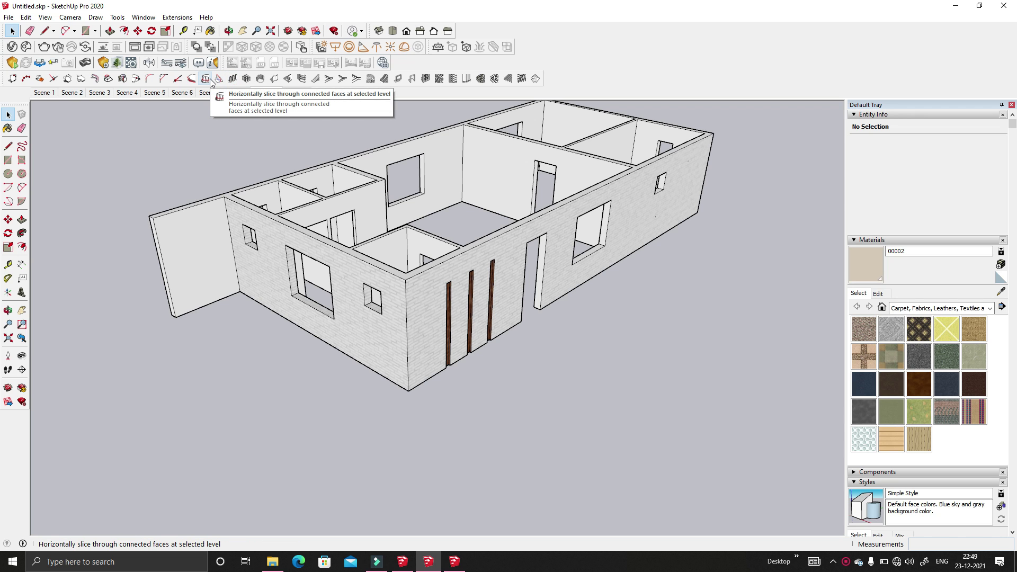
middle_drag(265, 191, 228, 137)
scroll(358, 190, down, 2)
double_click(415, 234)
middle_drag(401, 250, 400, 247)
scroll(400, 247, up, 5)
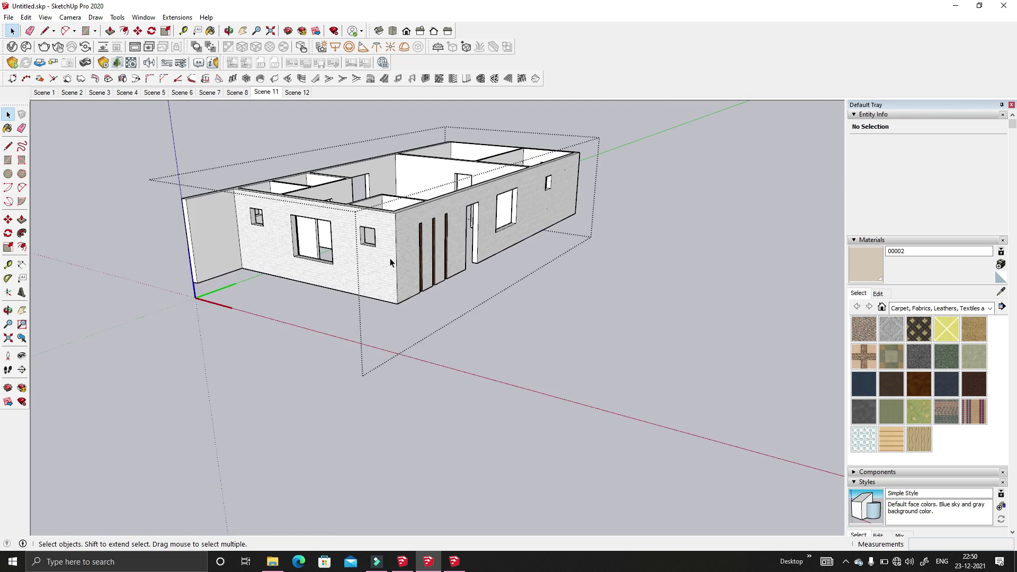
key(ctrl+a)
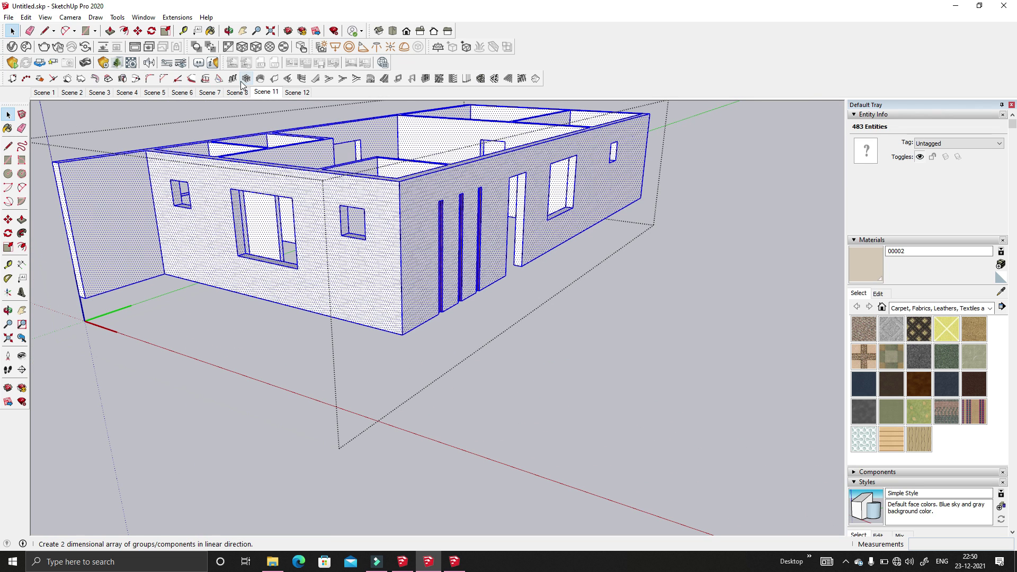
- Slice the selected walls horizontally with 1001bit at about mid-height, using the front bottom corner as reference point, and clear the selection
click(206, 80)
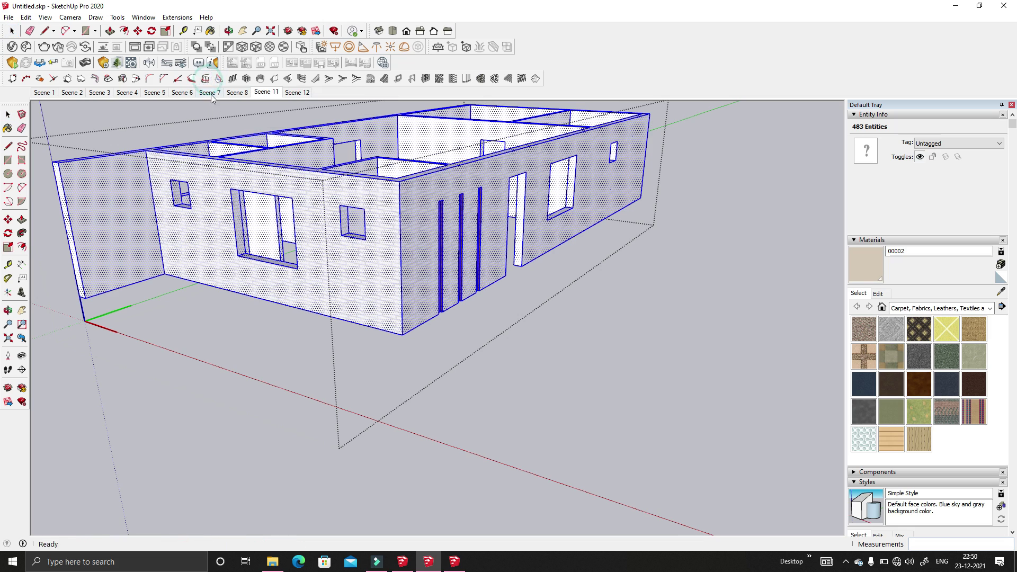
click(405, 334)
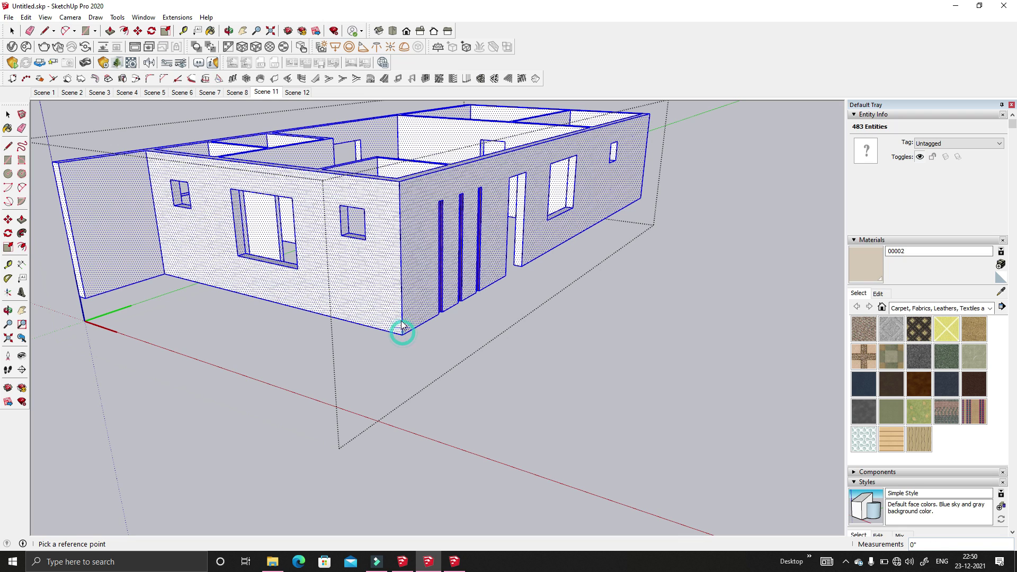
click(379, 315)
click(393, 266)
middle_drag(386, 291, 450, 286)
key(space)
click(482, 349)
- Examine the horizontal slice line around the outer walls, interior partitions and openings of the house
scroll(366, 278, up, 4)
scroll(367, 278, down, 5)
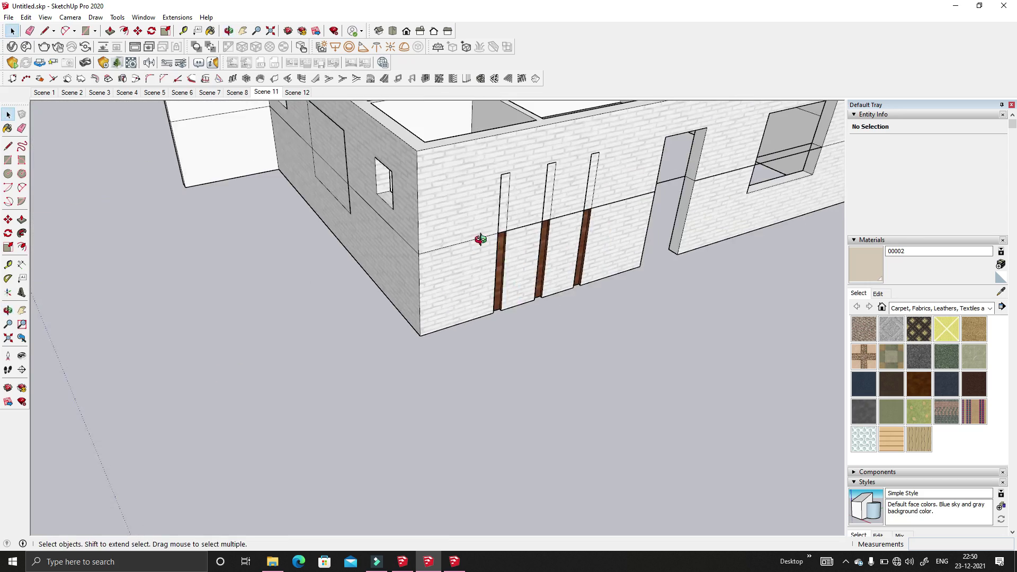
middle_drag(477, 236, 657, 329)
scroll(475, 298, up, 4)
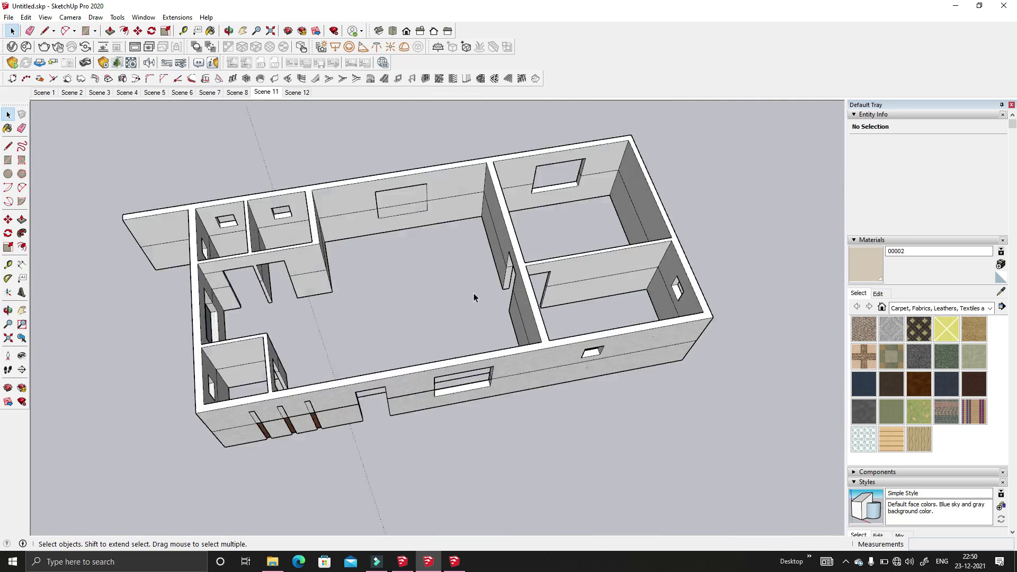
middle_drag(475, 298, 784, 288)
scroll(654, 264, up, 3)
middle_drag(654, 263, 445, 254)
scroll(365, 227, down, 3)
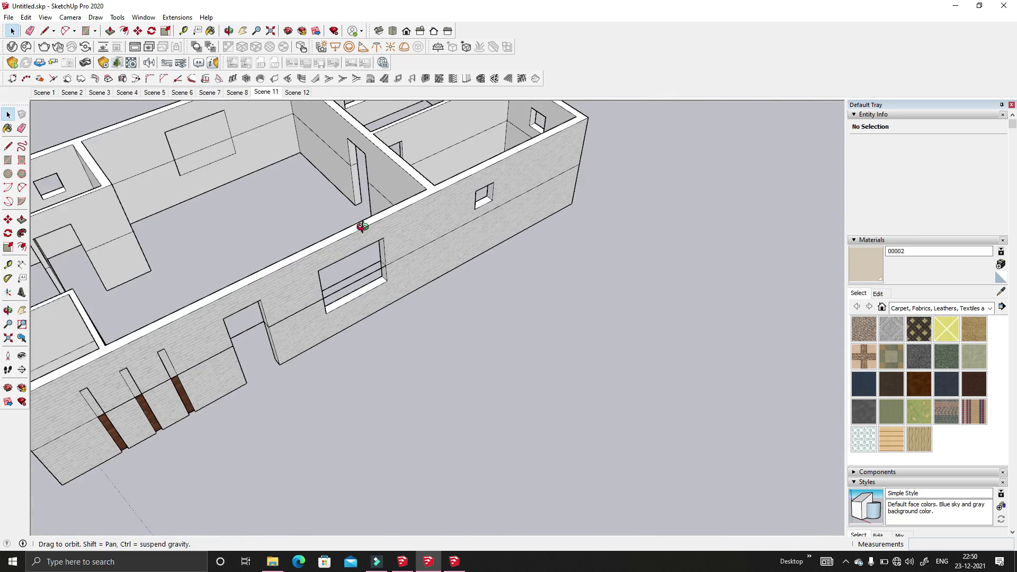
middle_drag(361, 224, 408, 287)
scroll(448, 221, down, 3)
middle_drag(375, 253, 480, 245)
scroll(373, 235, up, 3)
middle_drag(366, 236, 217, 201)
scroll(333, 189, up, 1)
scroll(411, 186, down, 3)
middle_drag(389, 206, 339, 275)
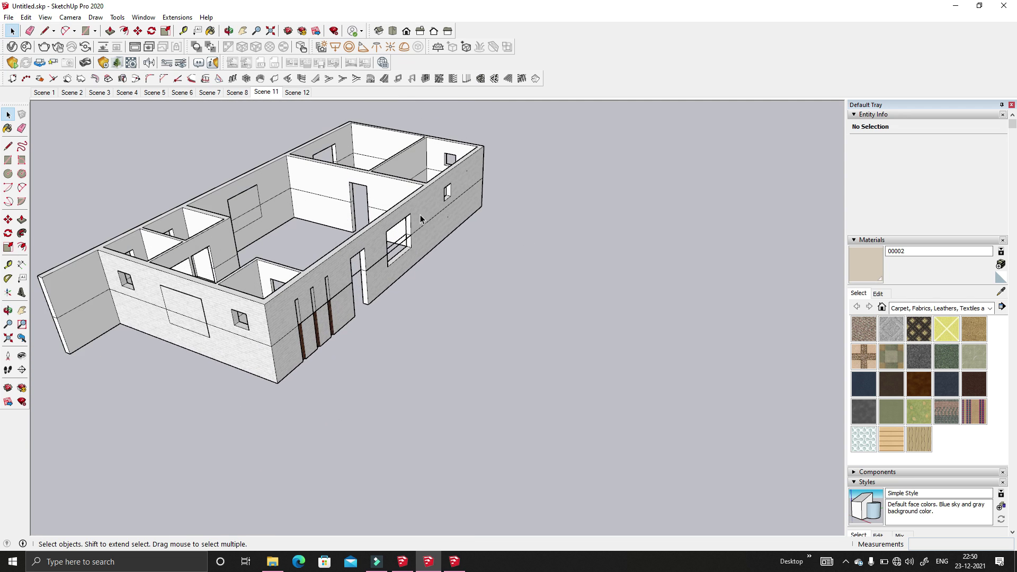
scroll(155, 467, up, 4)
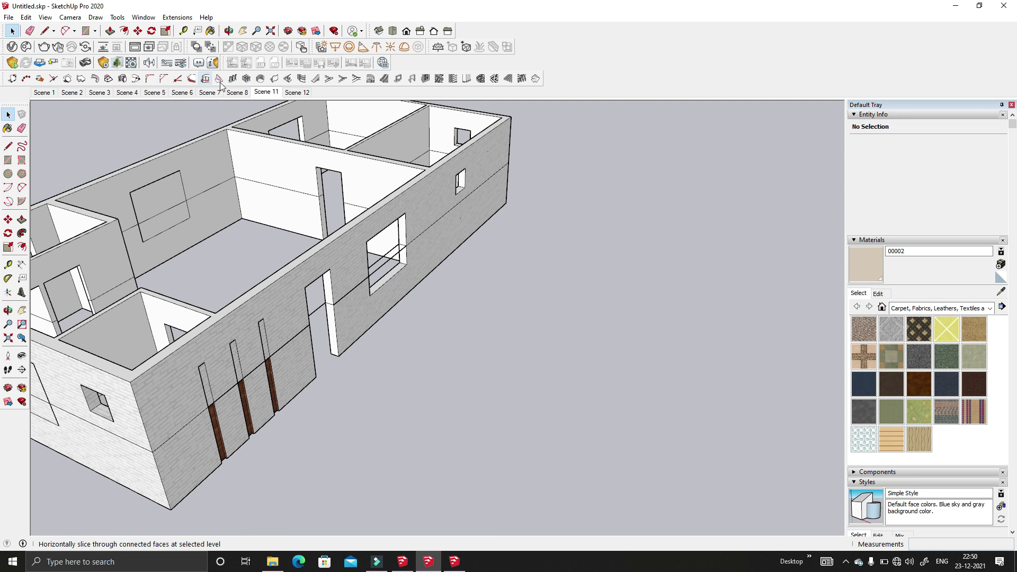
- Set up a 1001bit linear array of the swing in Scene 12 with a fixed distance of 5' between entities
click(297, 92)
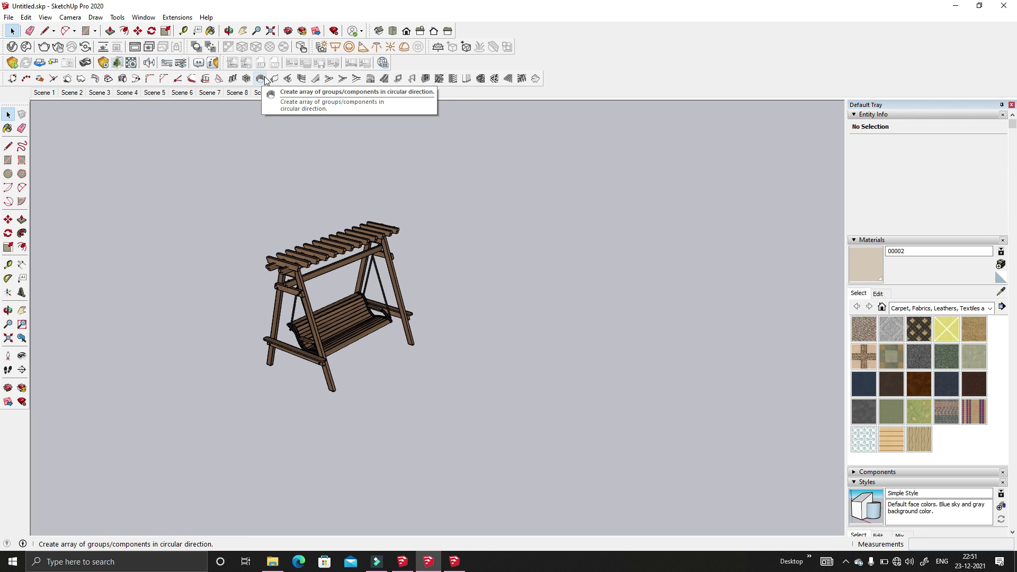
click(338, 326)
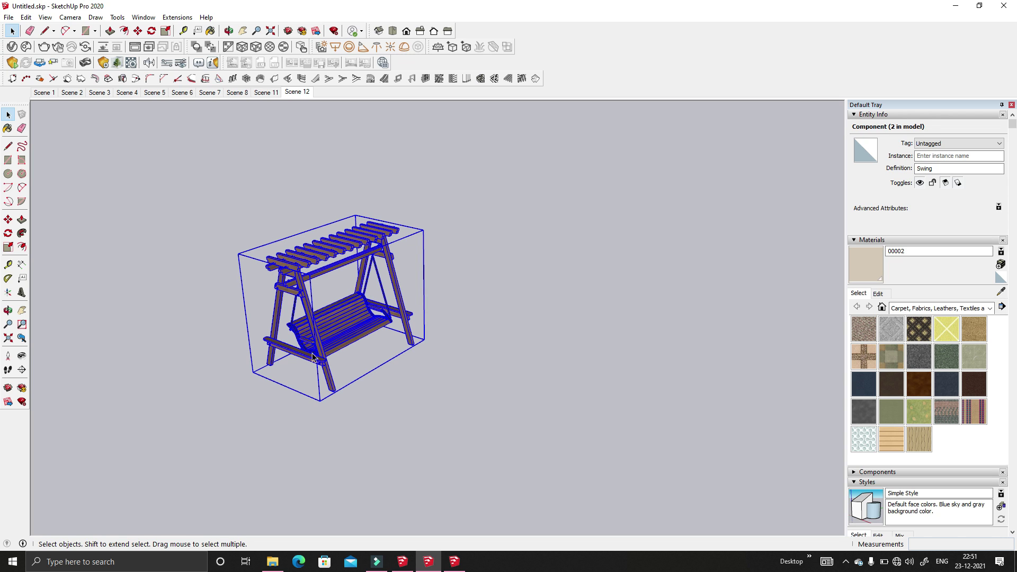
scroll(313, 356, up, 3)
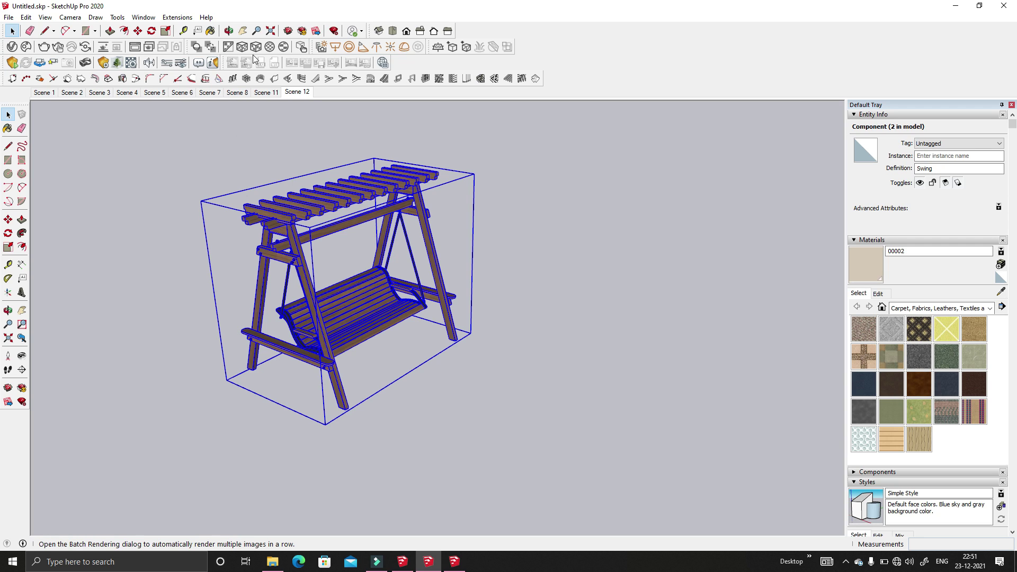
click(233, 79)
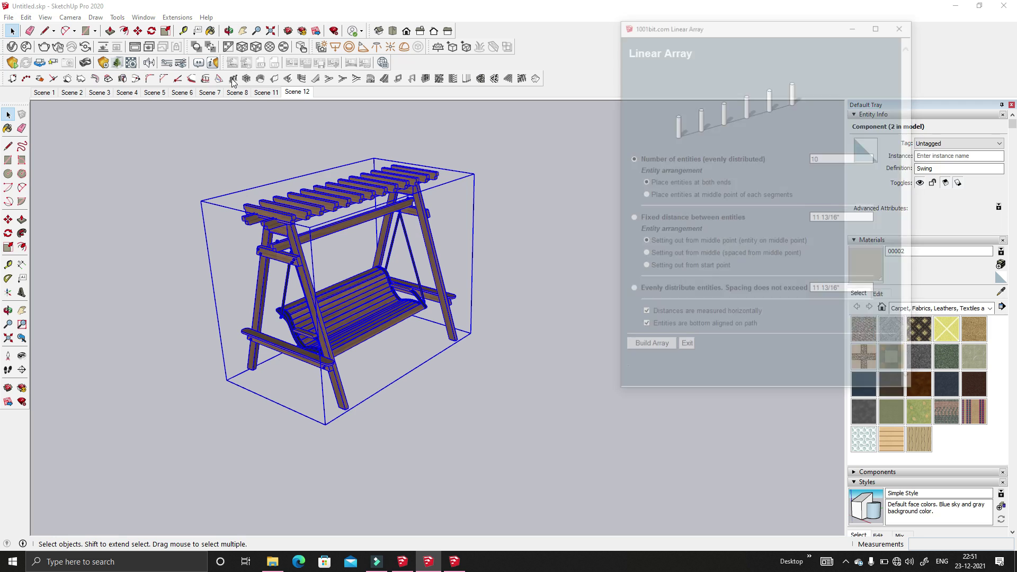
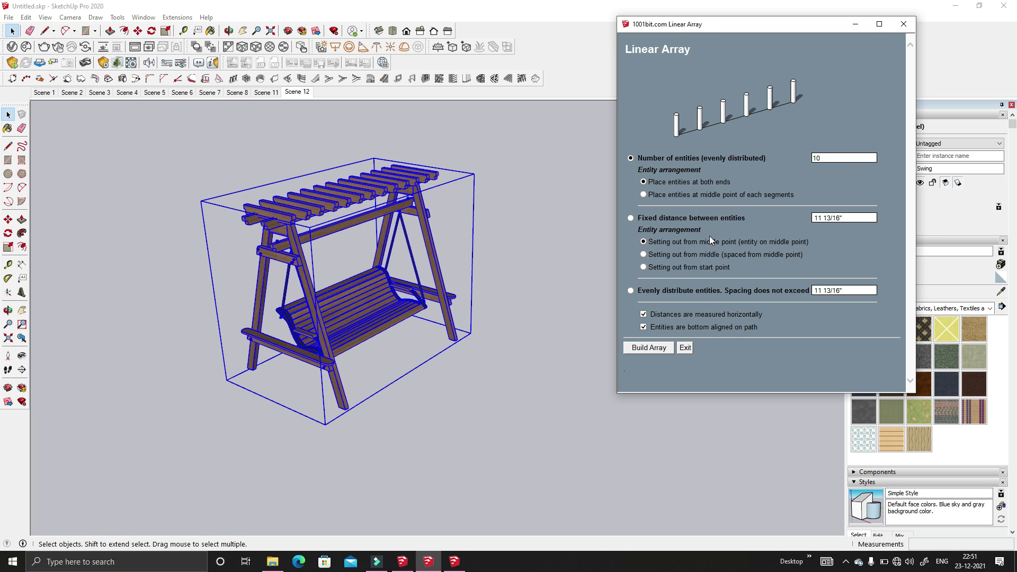
click(631, 217)
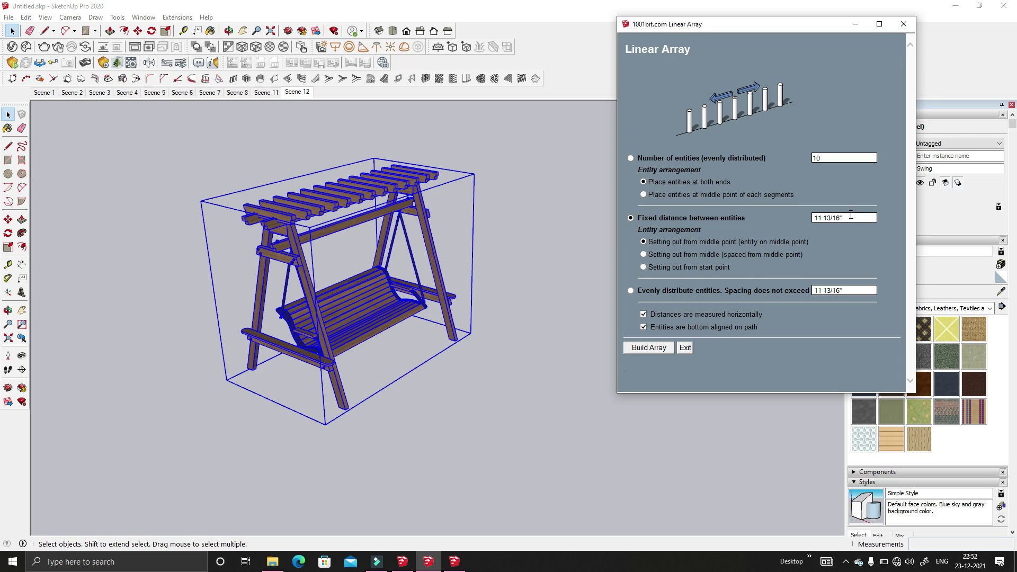
key(Tab)
text(5)
click(651, 348)
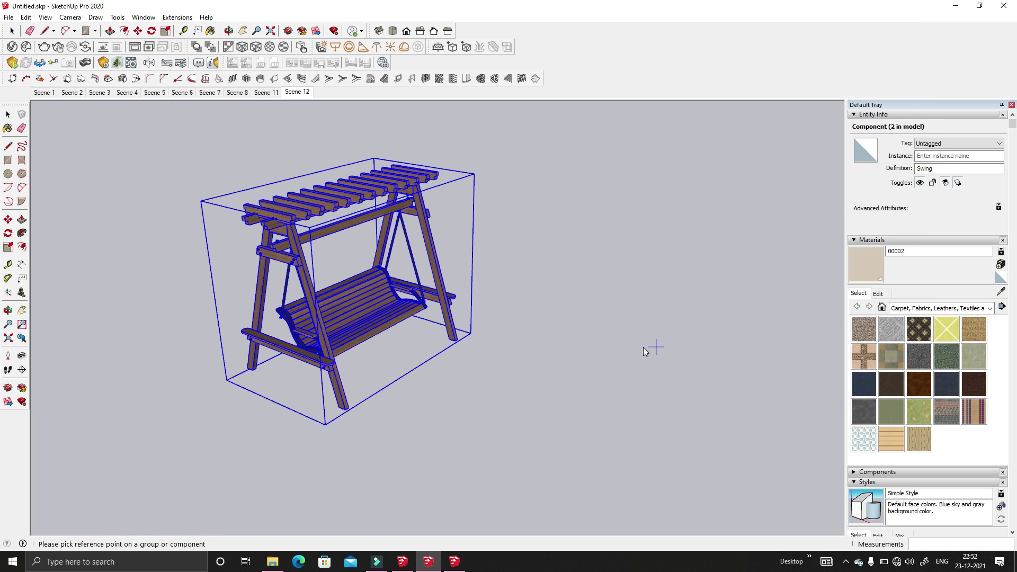
- Build the 5' swing array from a reference point beside the swing, along a path ending back near the original
scroll(320, 367, down, 5)
scroll(318, 365, down, 1)
click(318, 366)
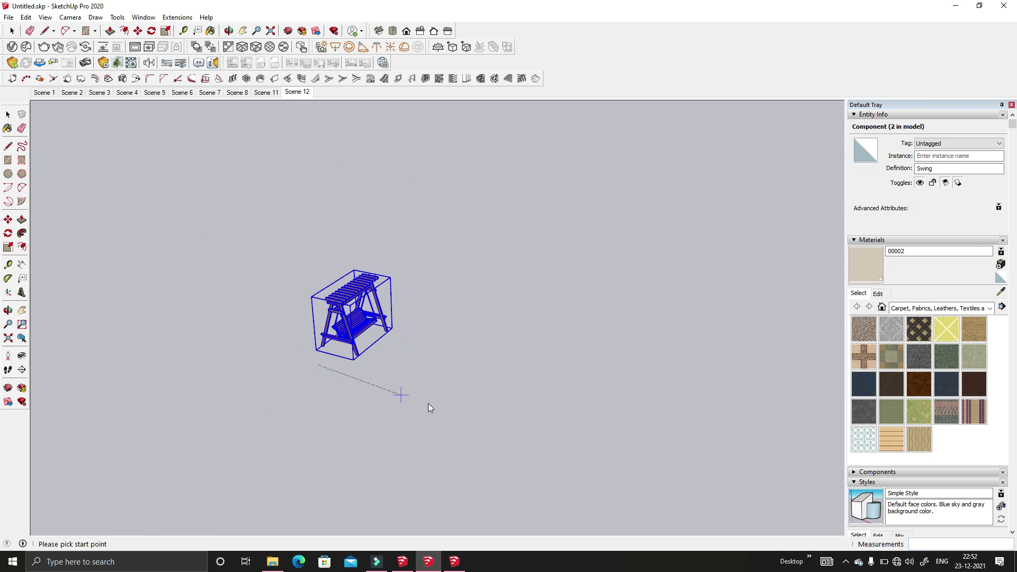
click(820, 463)
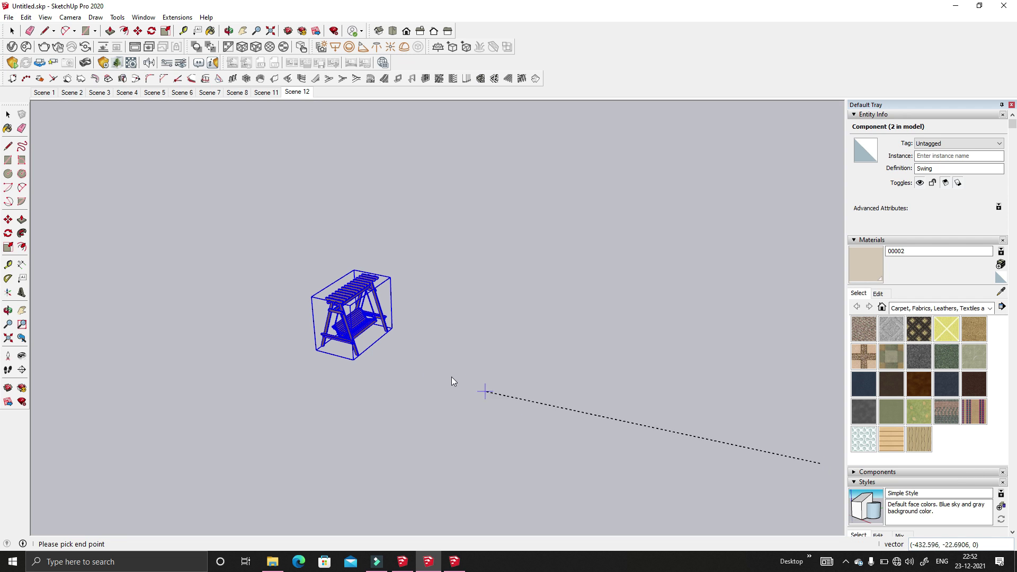
click(339, 365)
- Examine the spacing and alignment of the arrayed row of swings
scroll(215, 332, down, 2)
scroll(266, 340, up, 2)
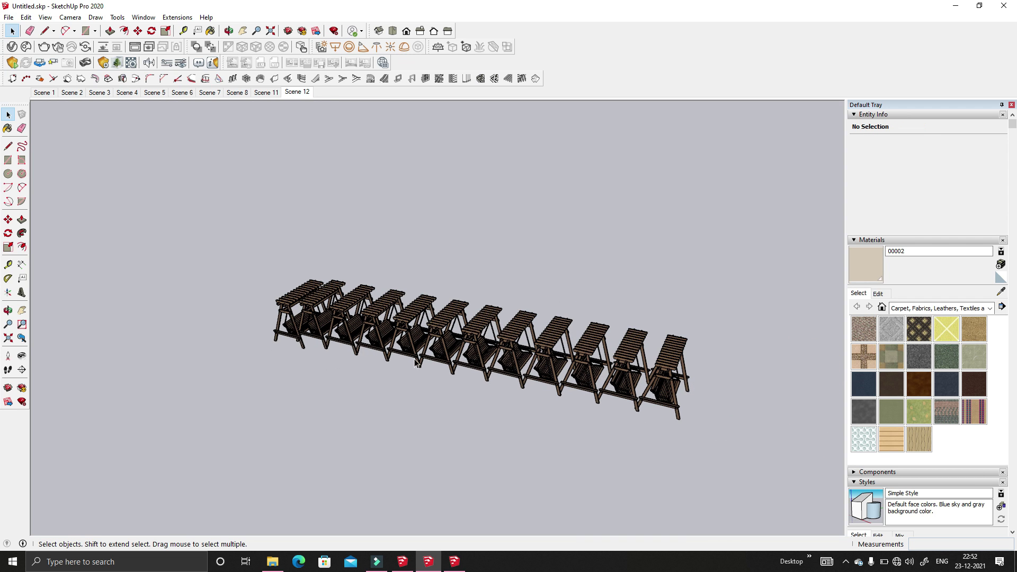
middle_drag(513, 394, 446, 370)
scroll(291, 312, up, 5)
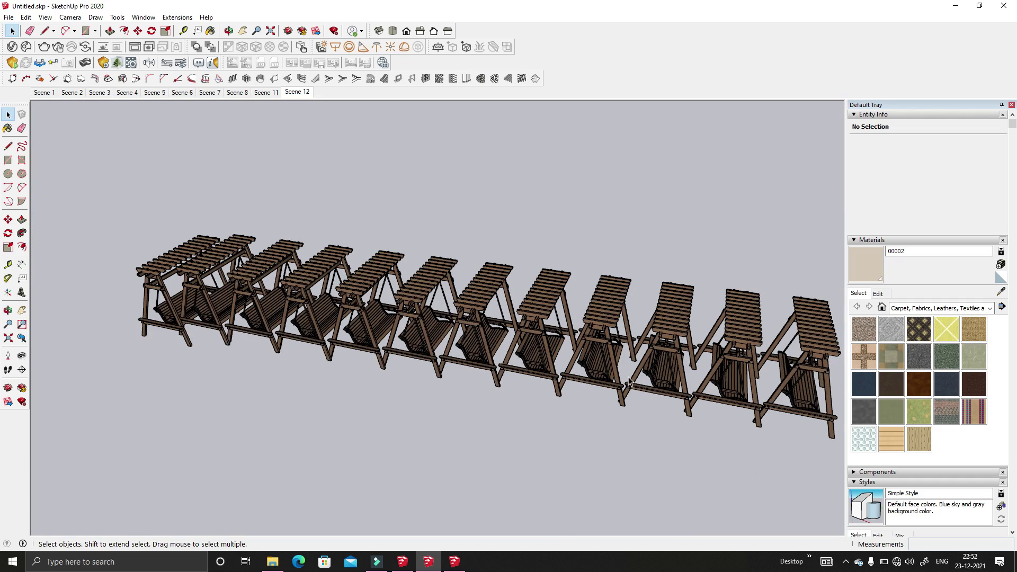
scroll(695, 367, down, 5)
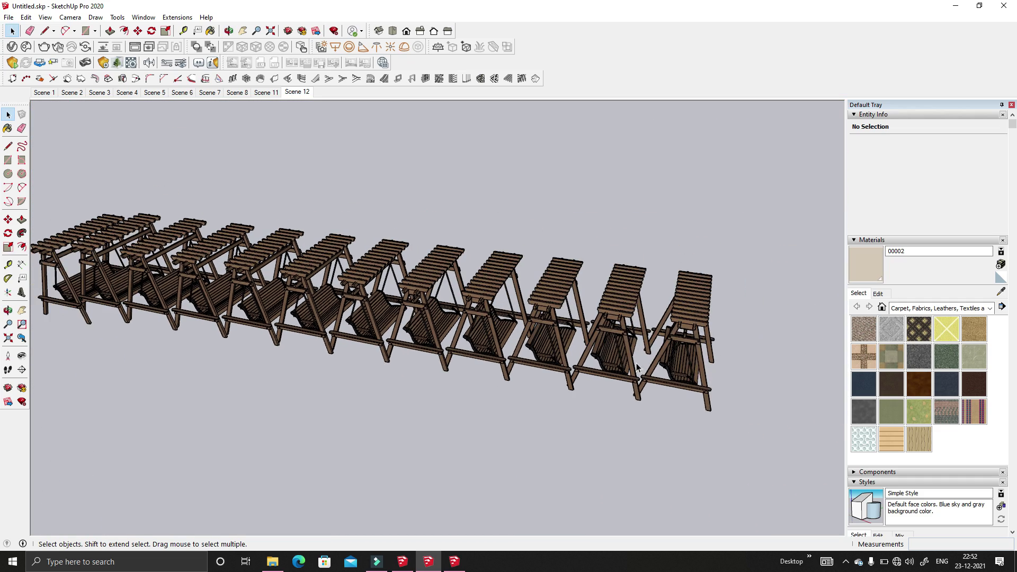
middle_drag(650, 371, 622, 358)
scroll(561, 366, up, 2)
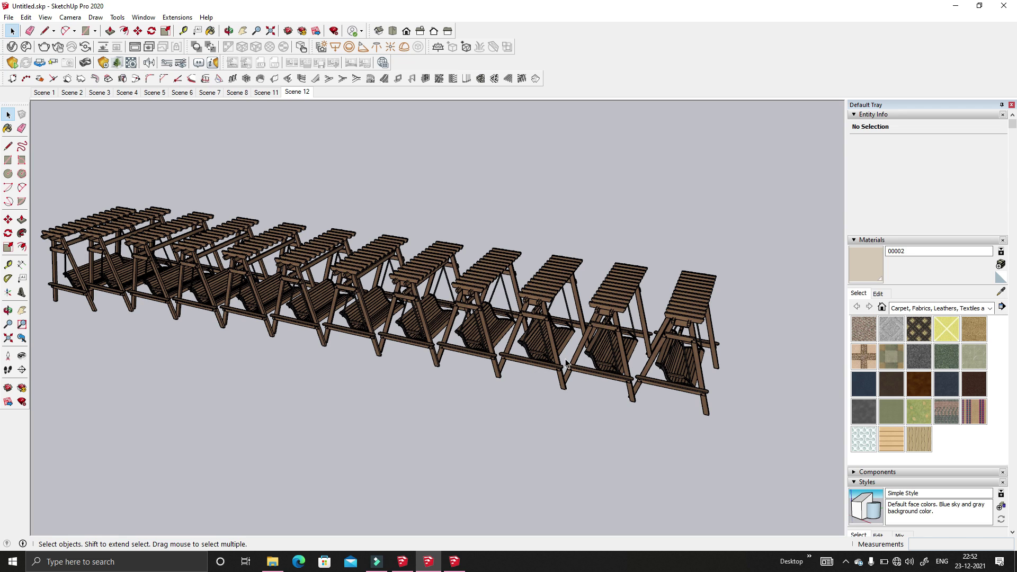
scroll(565, 364, down, 2)
- Copy the swing at the far end of the row to a free spot in front of it and clear the selection
click(202, 268)
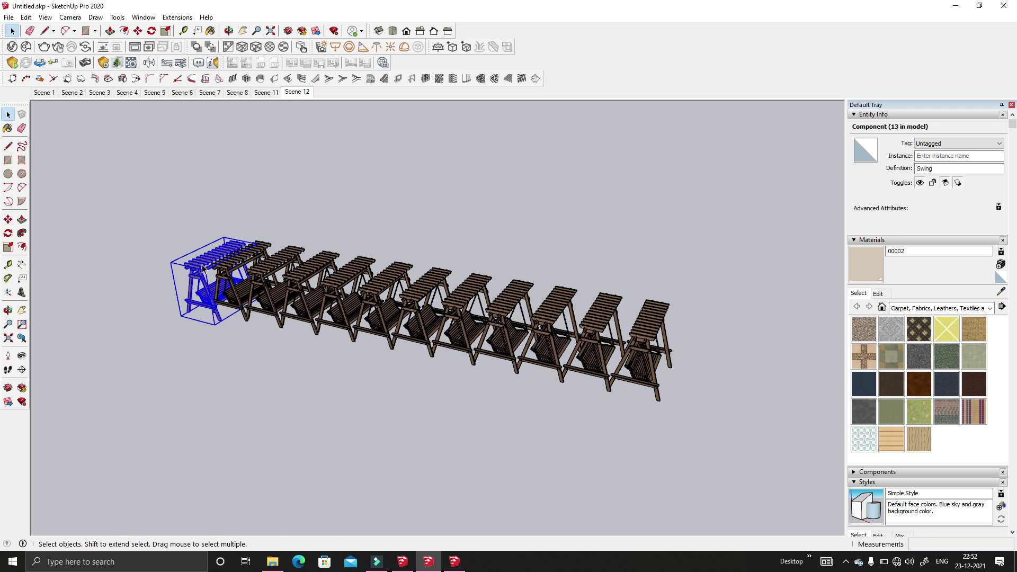
key(m)
click(239, 334)
key(ctrl)
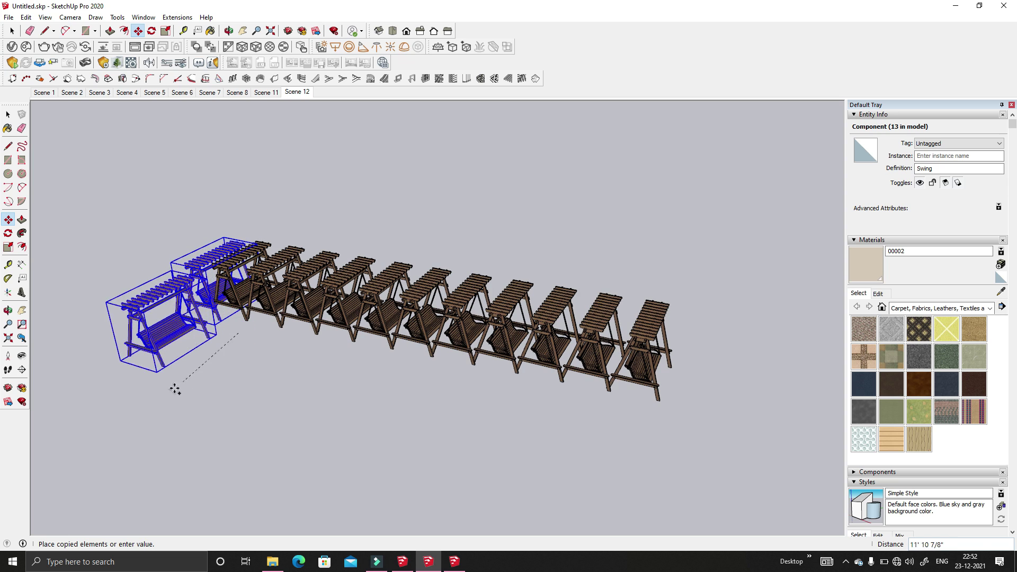
click(139, 392)
middle_drag(242, 340, 258, 355)
key(space)
click(264, 364)
- Set up a linear array of the copied swing with 5 evenly distributed entities, placed at both ends
click(214, 324)
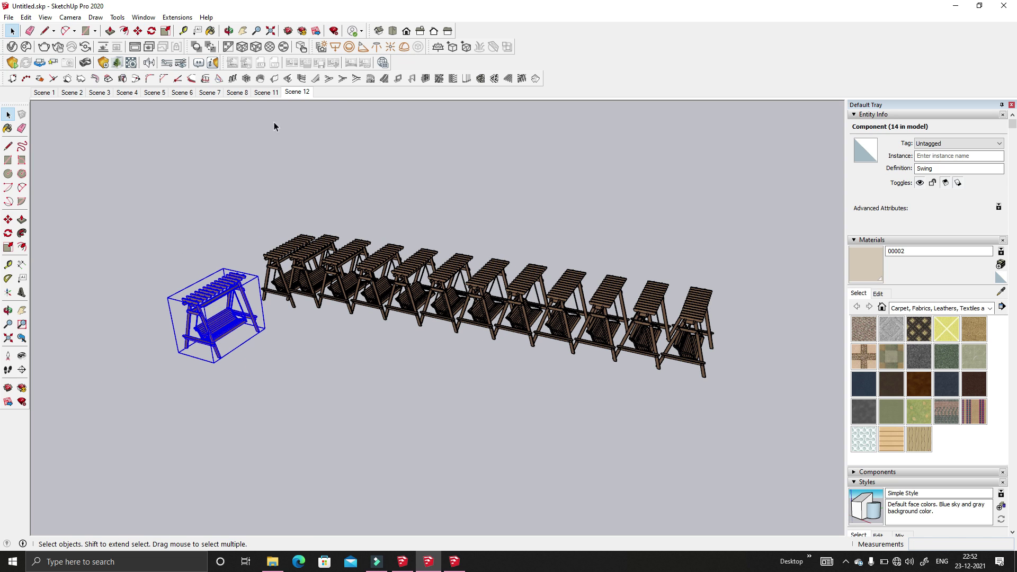
click(233, 78)
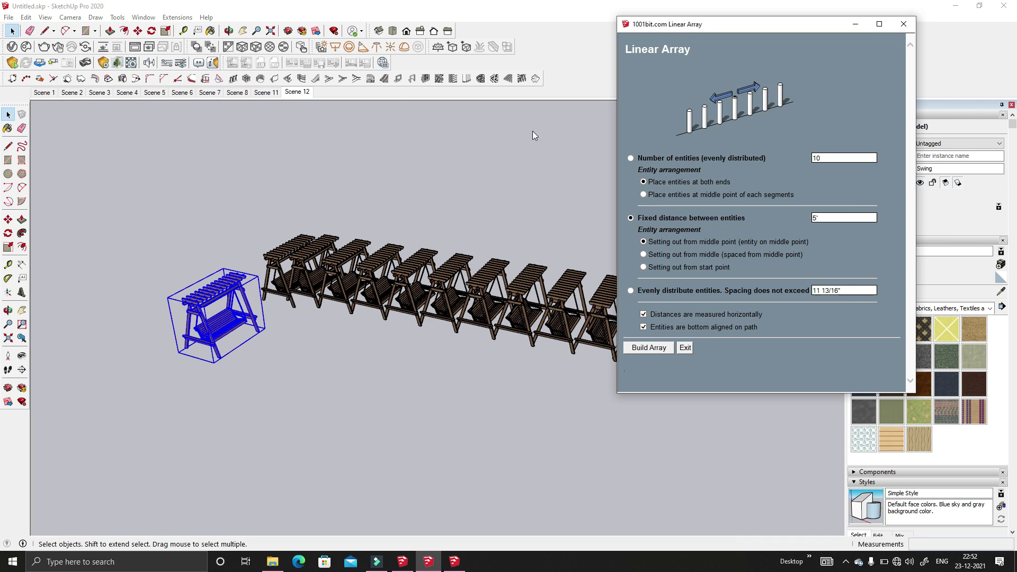
click(630, 158)
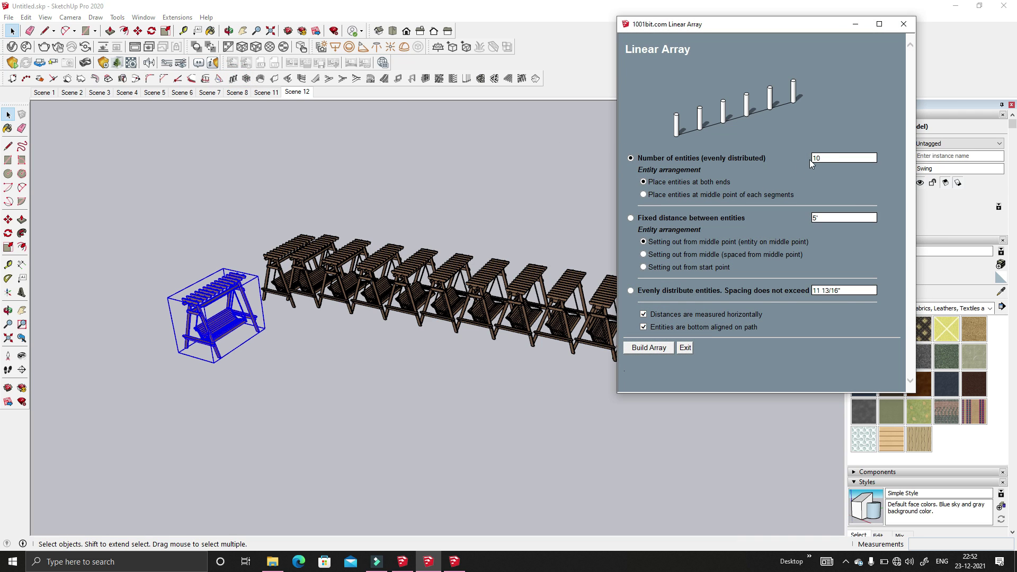
text(5)
click(648, 348)
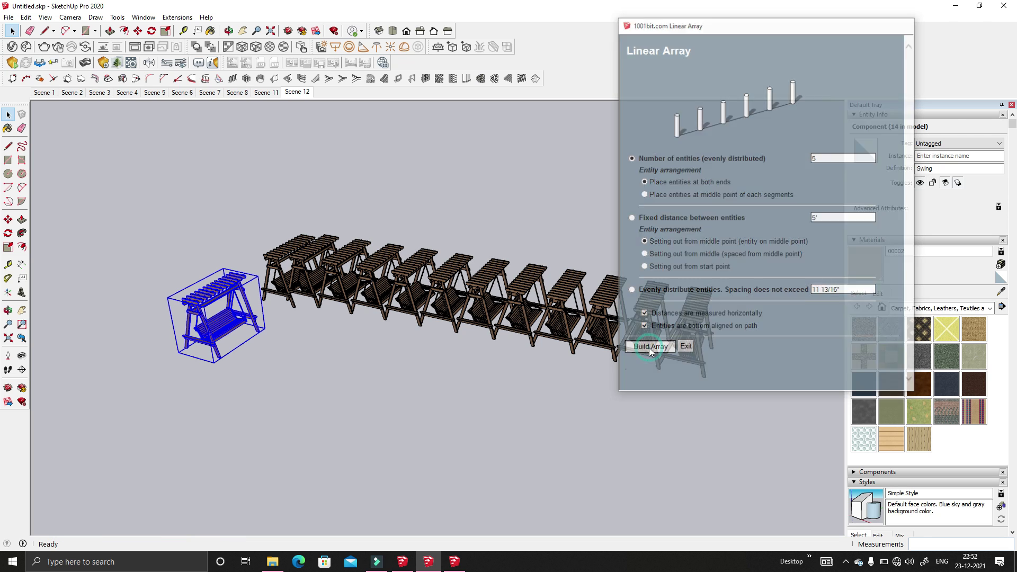
- Build the five-swing array along a path in front of and parallel to the first row, and clear the selection
click(167, 372)
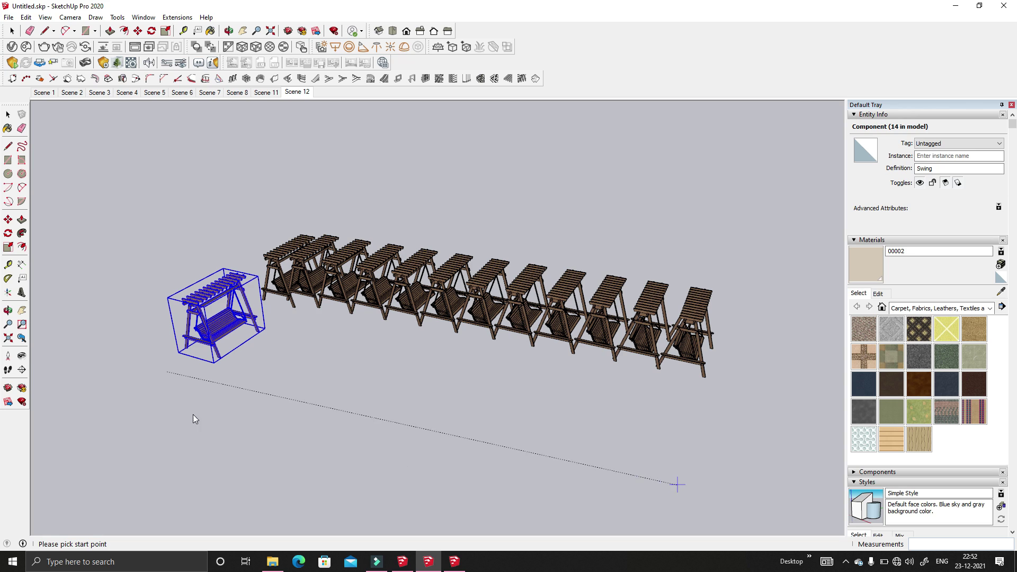
click(215, 389)
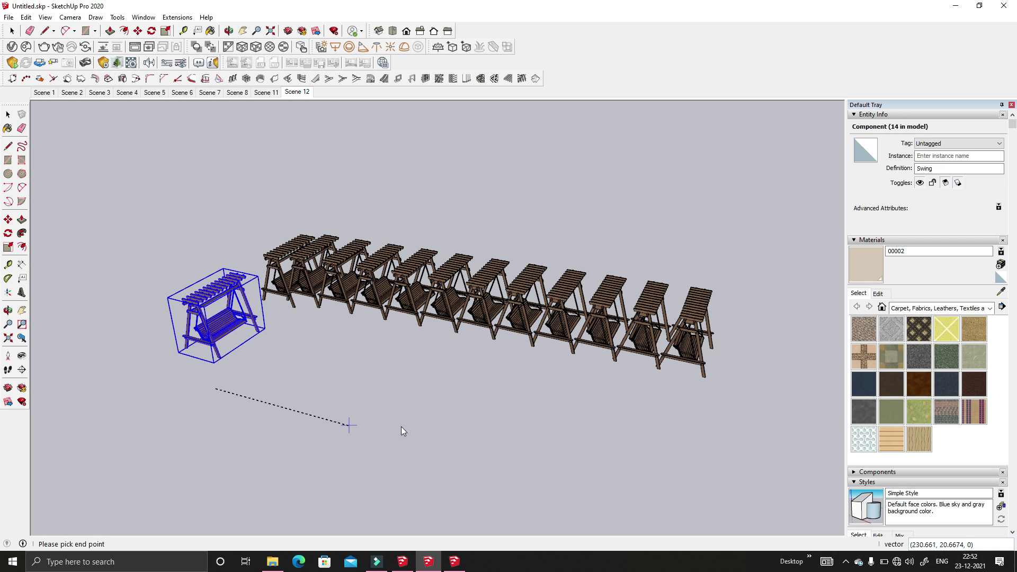
click(677, 493)
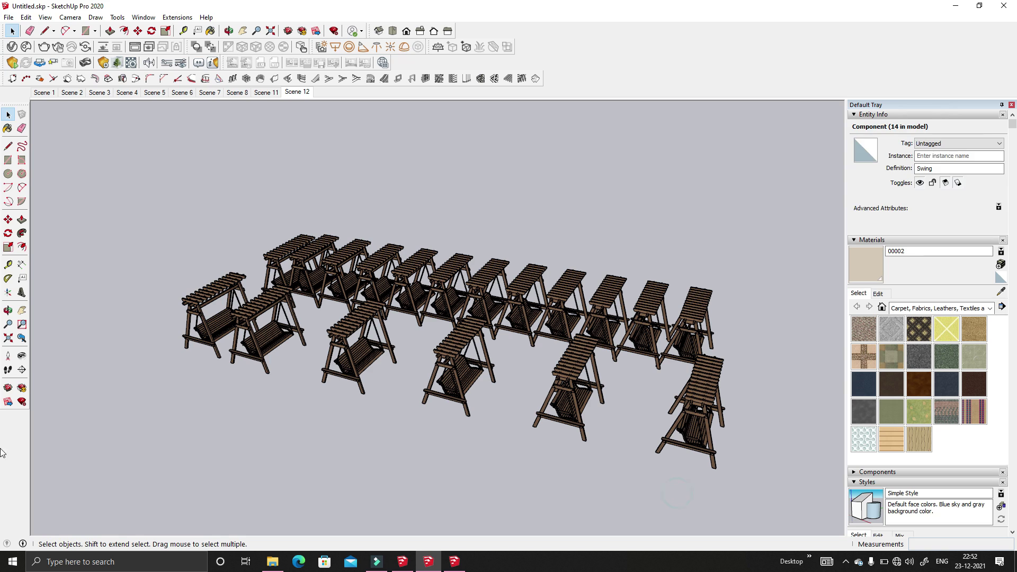
click(301, 421)
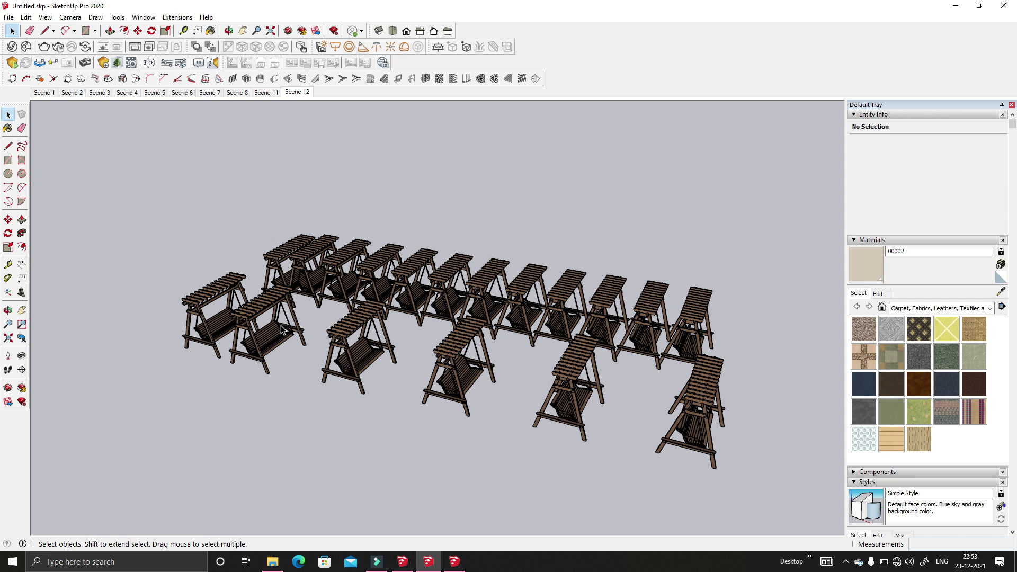
- Select the original swing, invert the selection, and erase all the other arrayed swings
middle_drag(305, 337, 233, 307)
scroll(230, 304, up, 1)
click(231, 304)
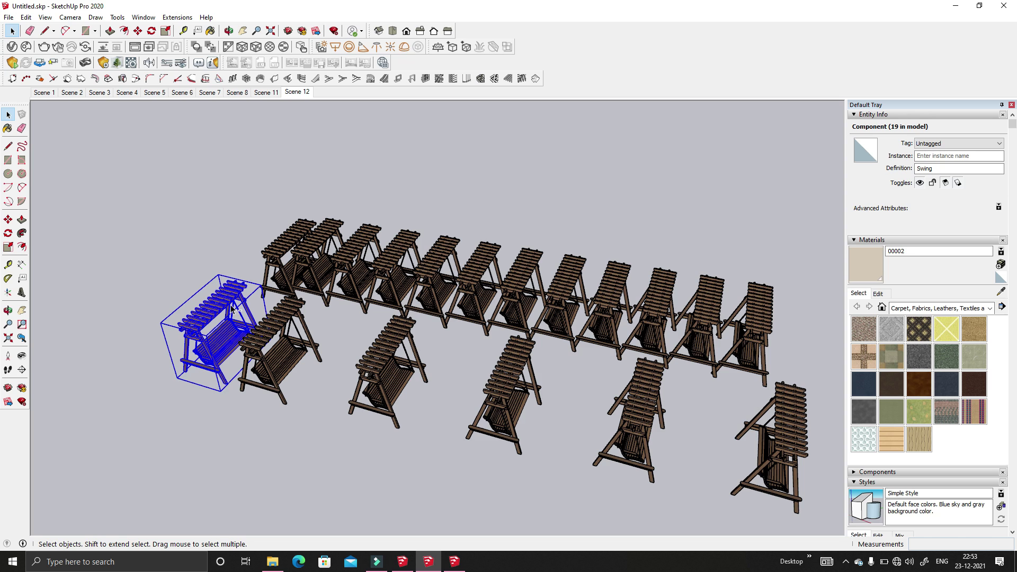
key(ctrl+shift+i)
right_click(439, 243)
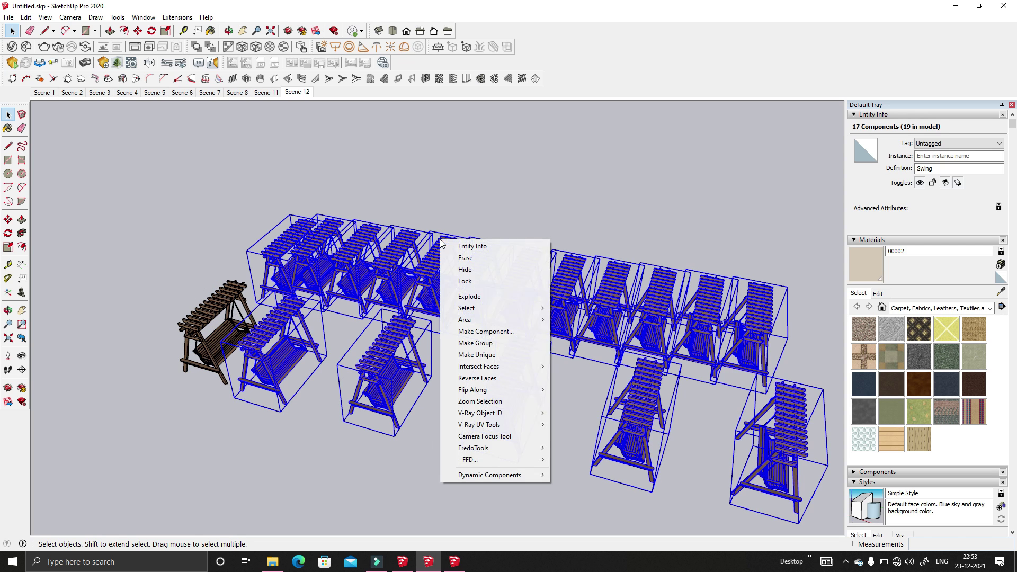
click(475, 260)
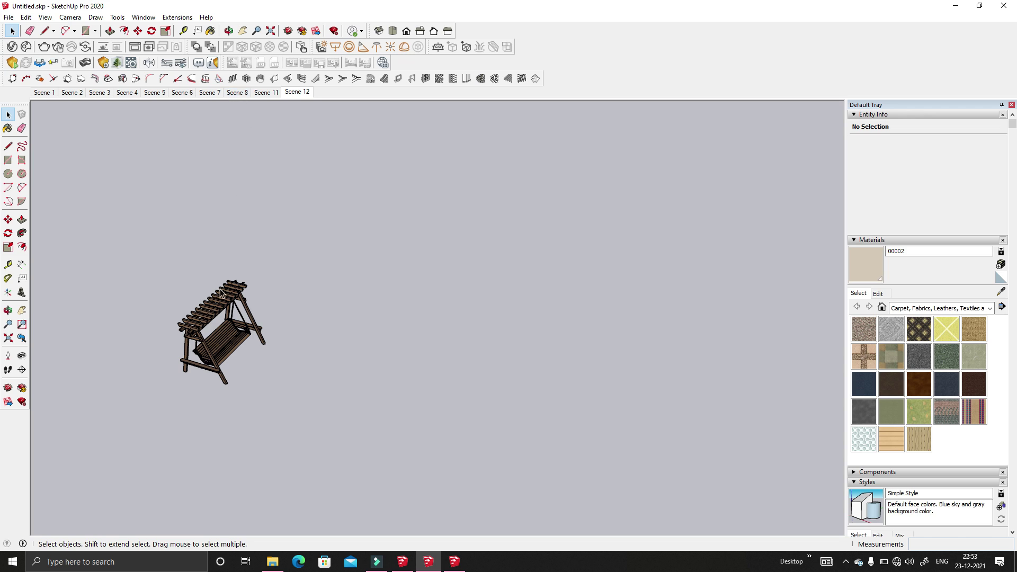
- Set up a rectangular array of the remaining swing with column distance 8', row distance 10', 3 columns and 3 rows
click(226, 317)
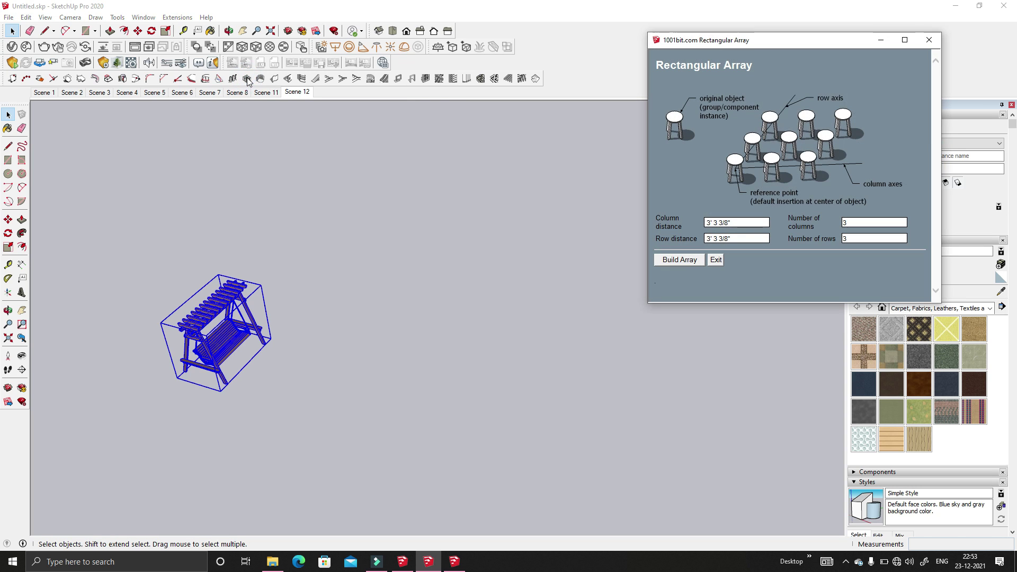
triple_click(734, 222)
triple_click(735, 239)
triple_click(858, 222)
triple_click(856, 238)
triple_click(735, 222)
triple_click(849, 239)
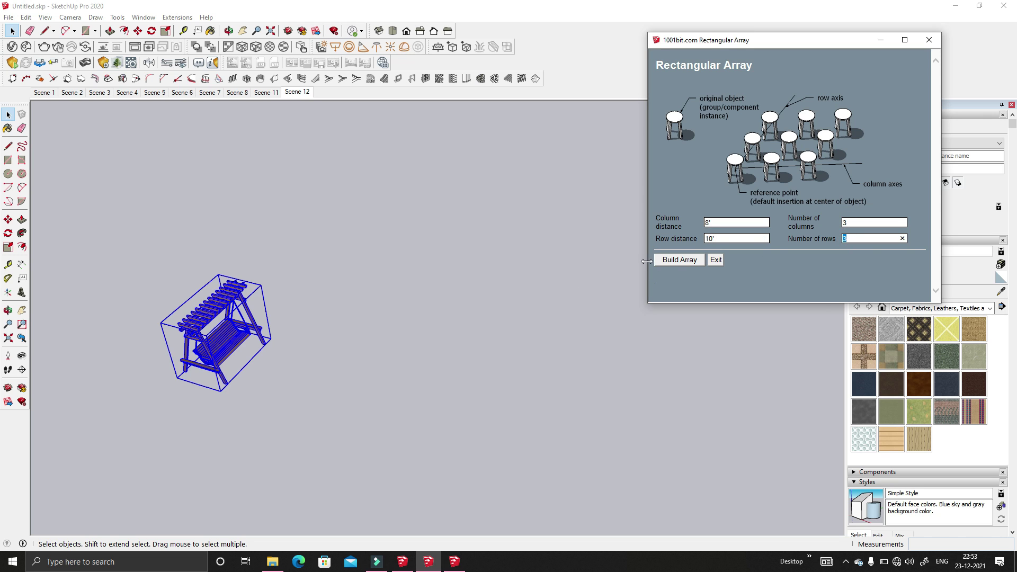
click(670, 260)
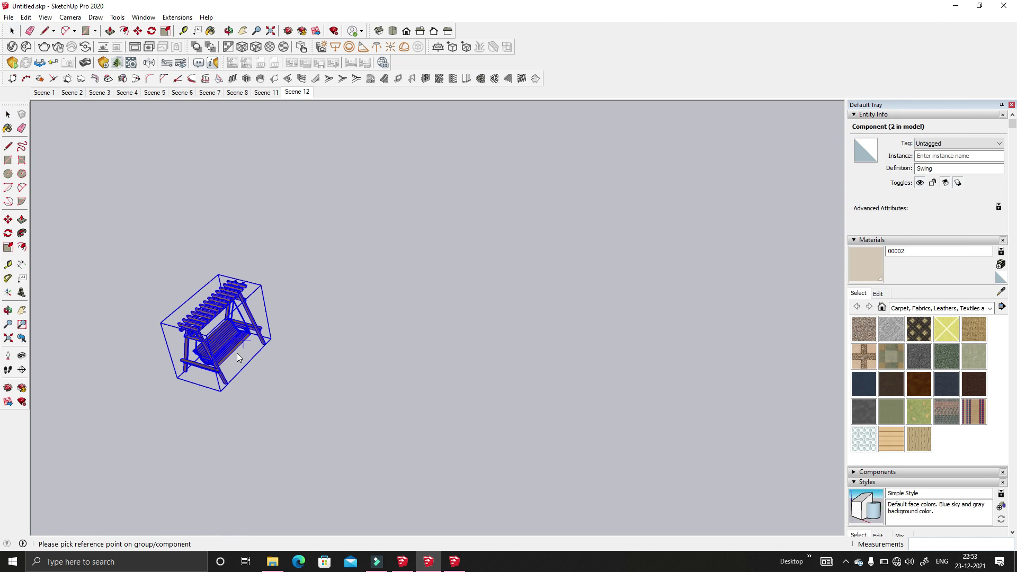
- Build the array using the swing's leg base as reference point, a start point beside the swing, and diverging column and row directions
scroll(190, 383, up, 5)
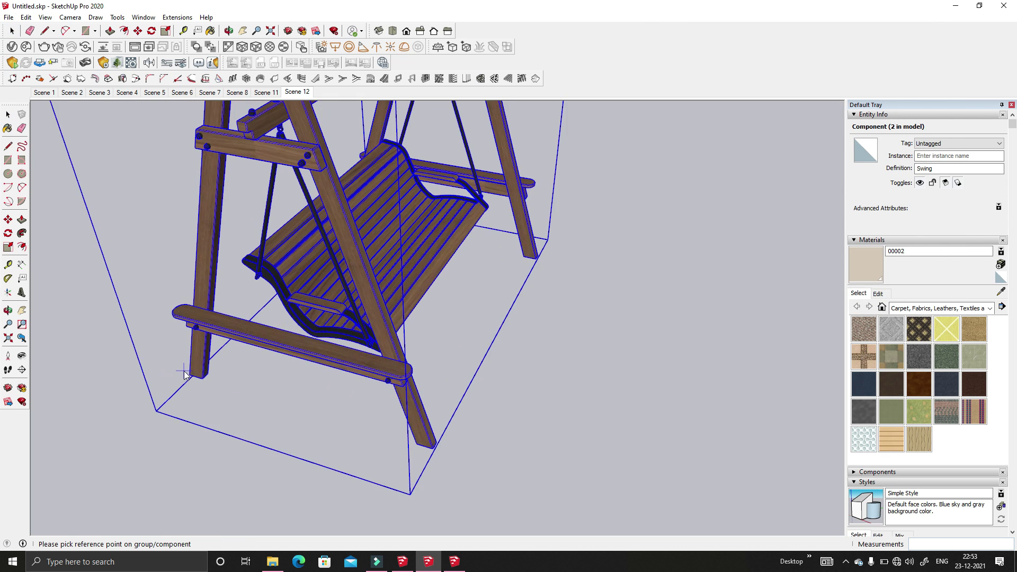
click(192, 376)
scroll(165, 295, down, 8)
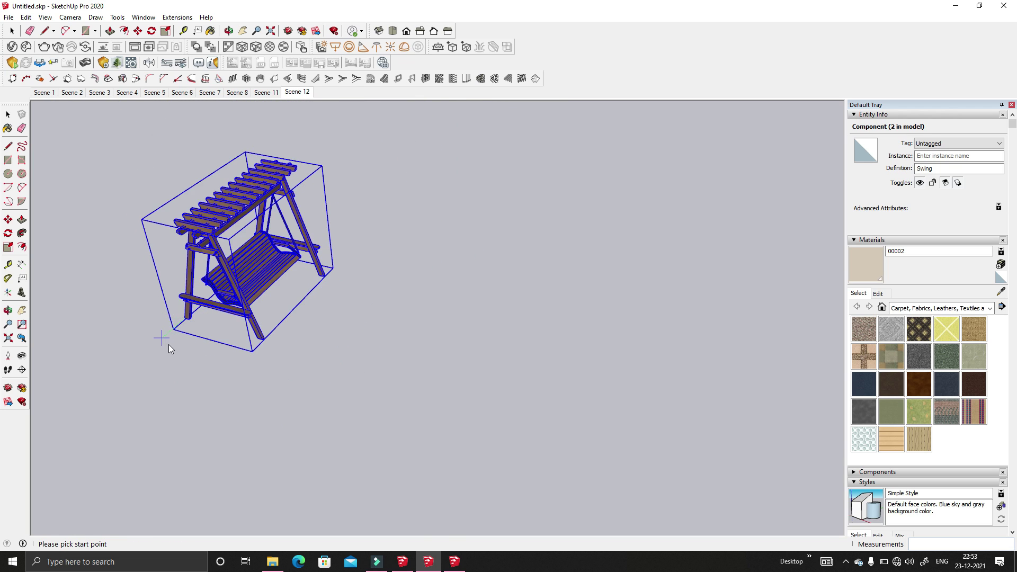
click(339, 365)
scroll(248, 366, down, 3)
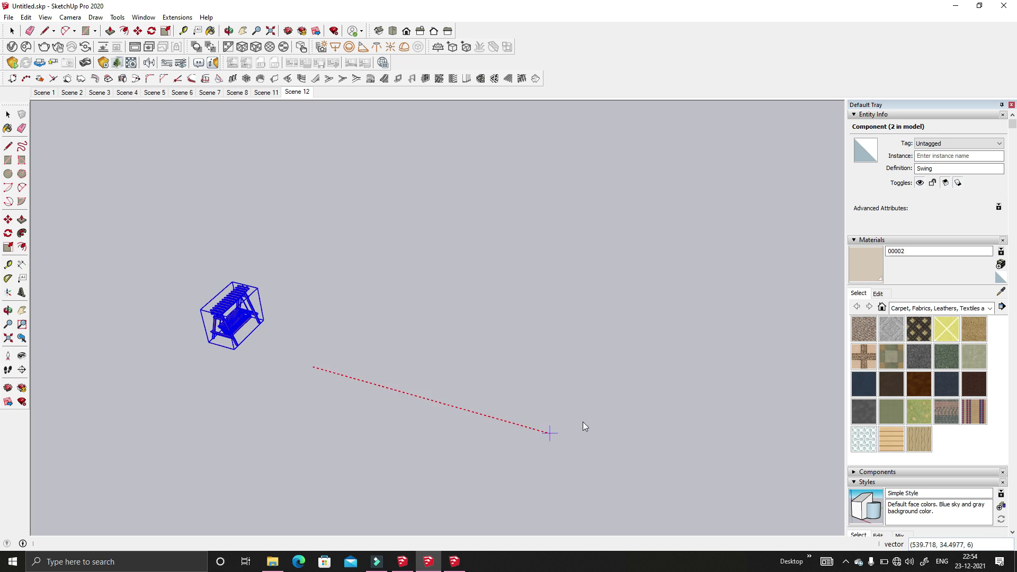
click(599, 437)
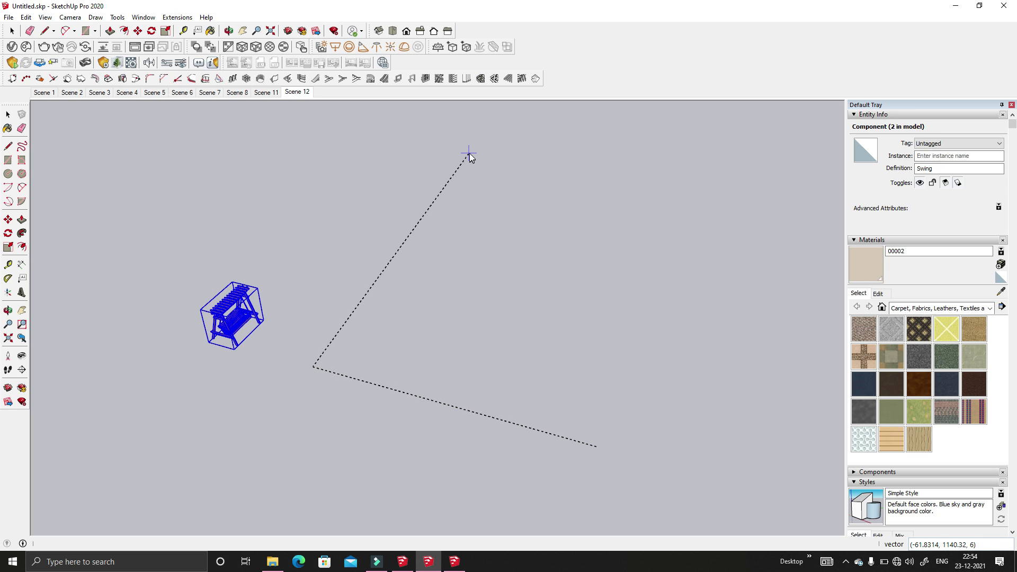
click(481, 142)
scroll(375, 342, up, 7)
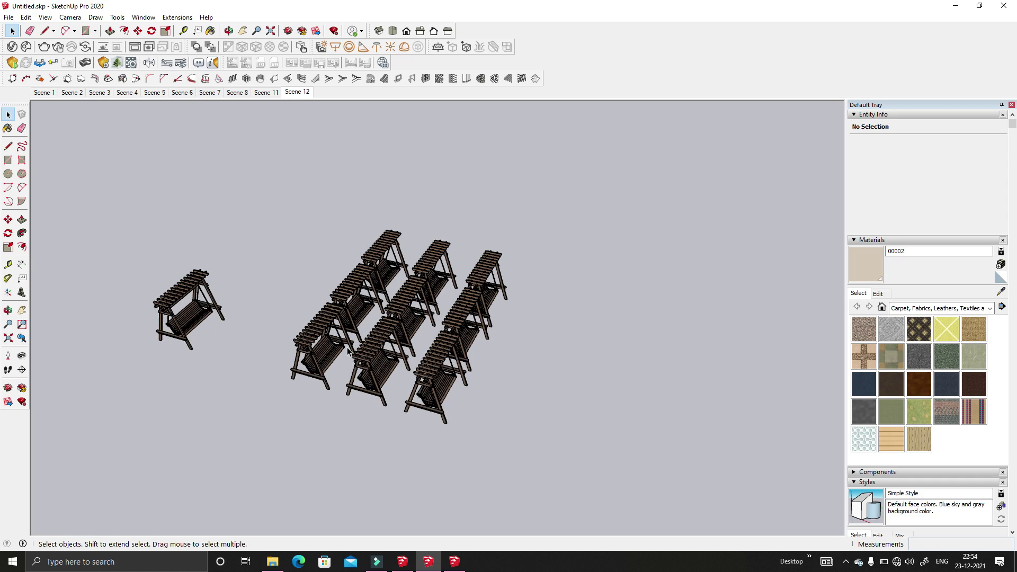
middle_drag(374, 342, 283, 370)
scroll(364, 318, up, 2)
scroll(403, 248, down, 3)
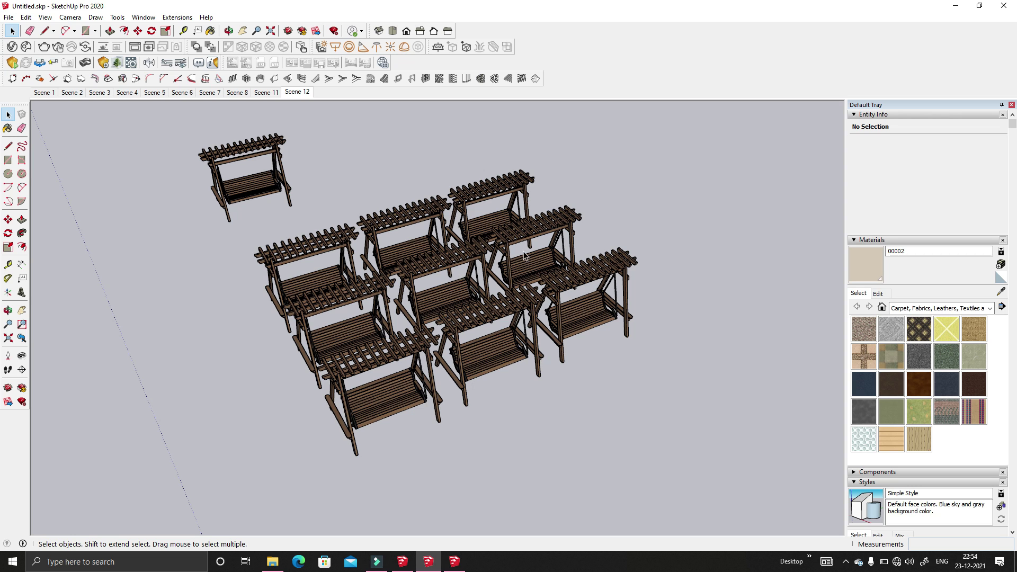
middle_drag(472, 380, 425, 400)
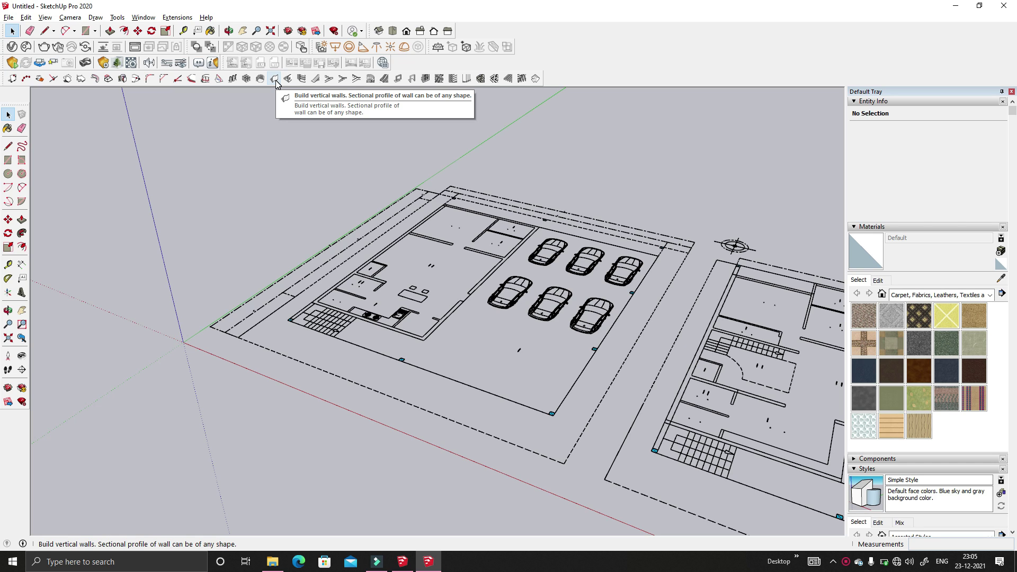
- Set up a vertical wall over the floor plan with thickness 9" and height 10', built as a group
click(274, 80)
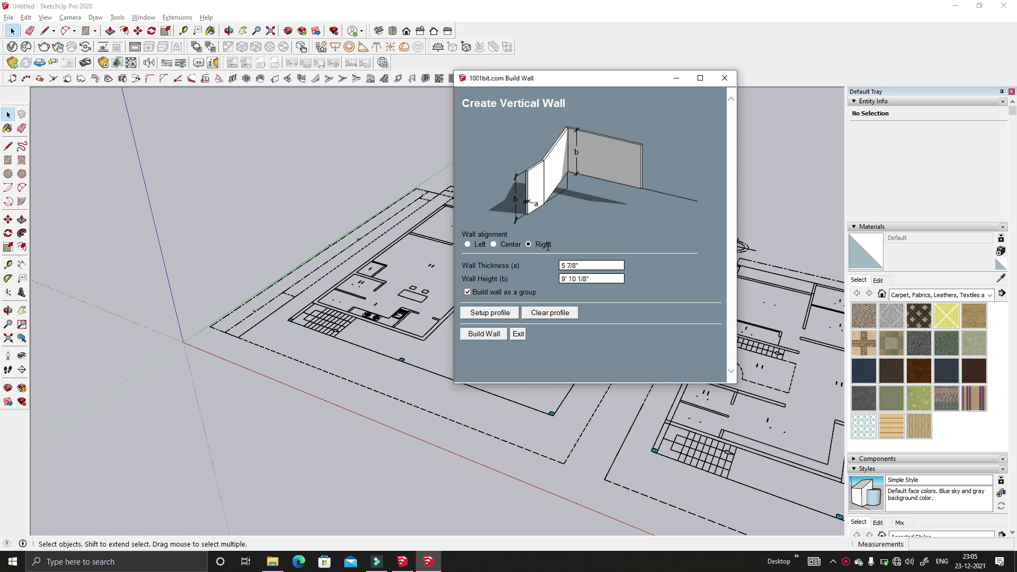
triple_click(599, 268)
text(9)
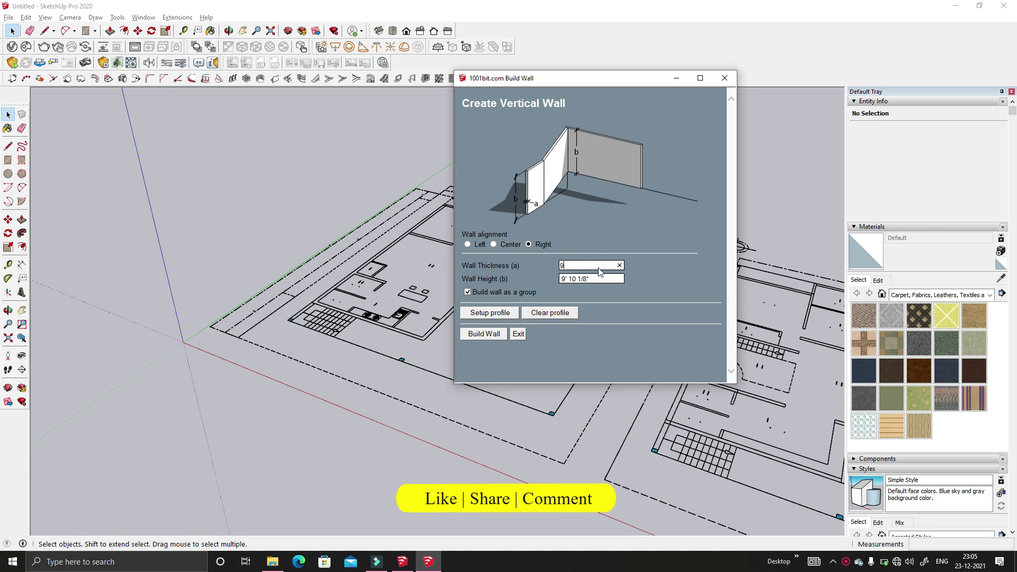
triple_click(605, 277)
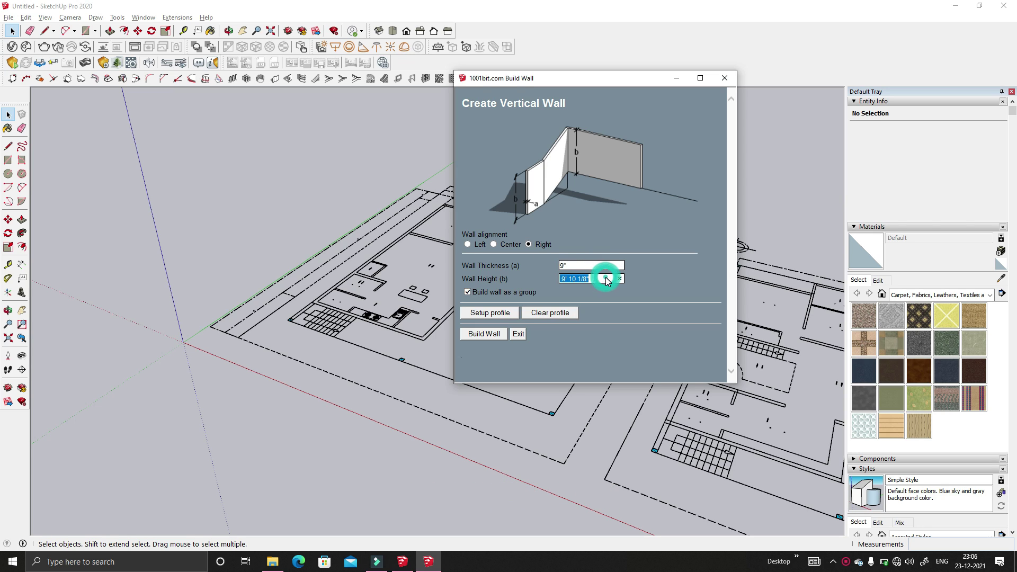
text(10')
click(491, 333)
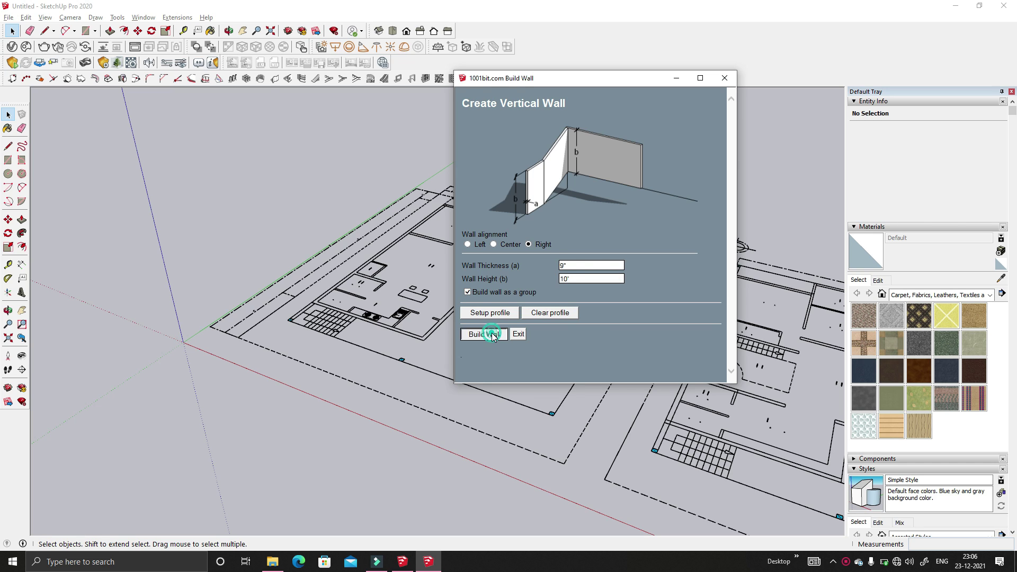
middle_drag(455, 328, 386, 421)
middle_drag(326, 339, 310, 386)
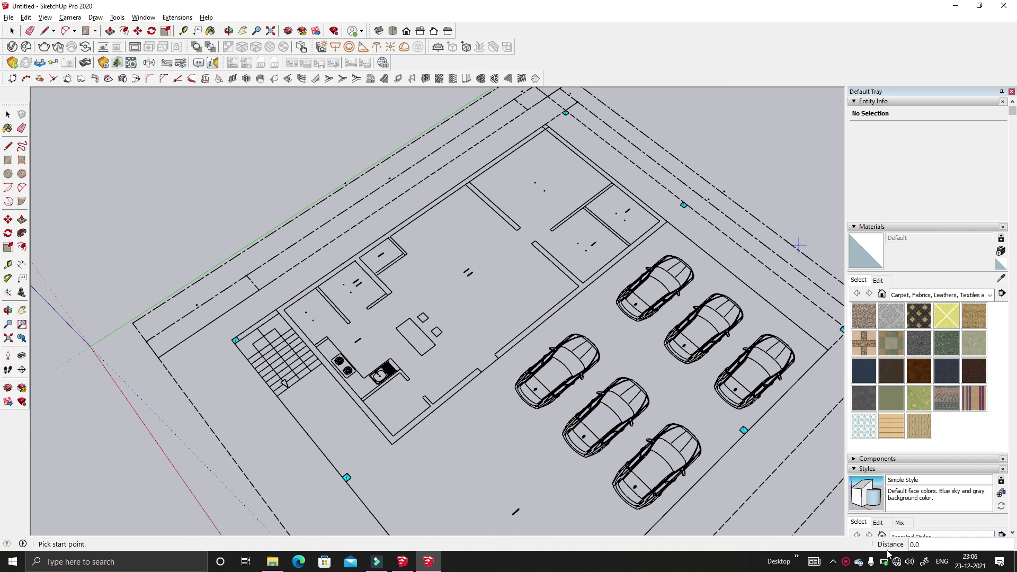
scroll(269, 308, up, 5)
scroll(268, 304, up, 3)
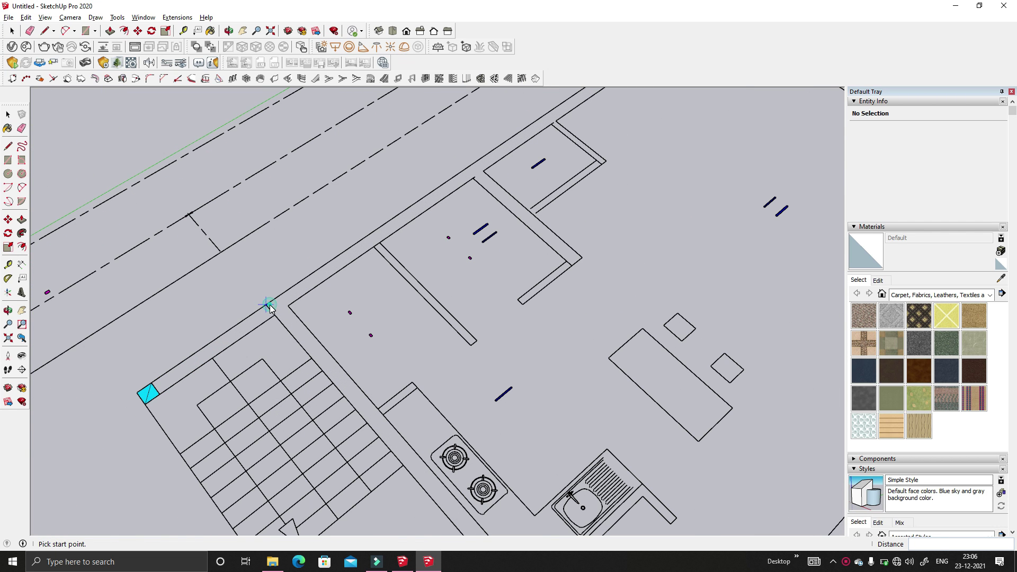
click(267, 305)
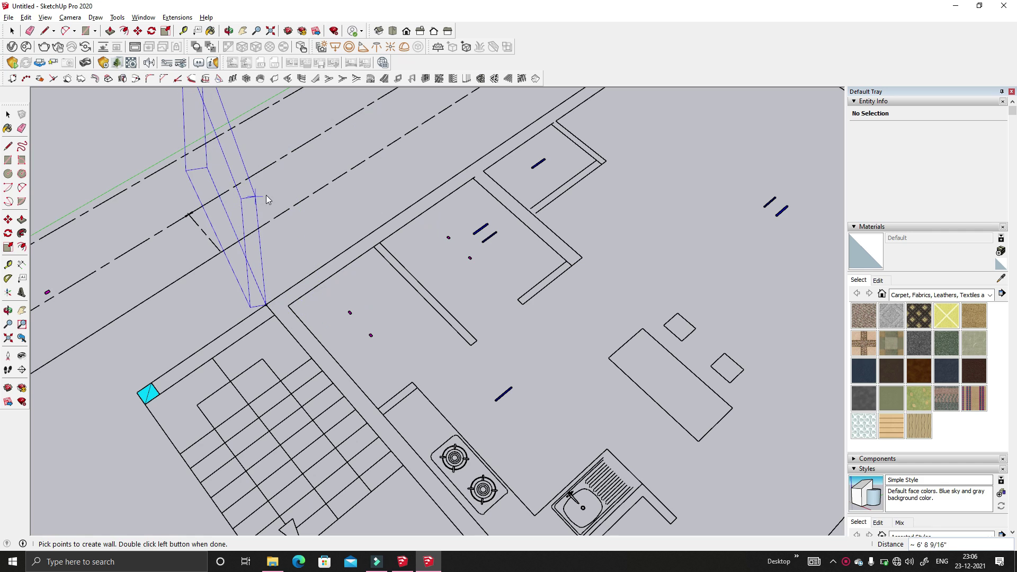
key(Escape)
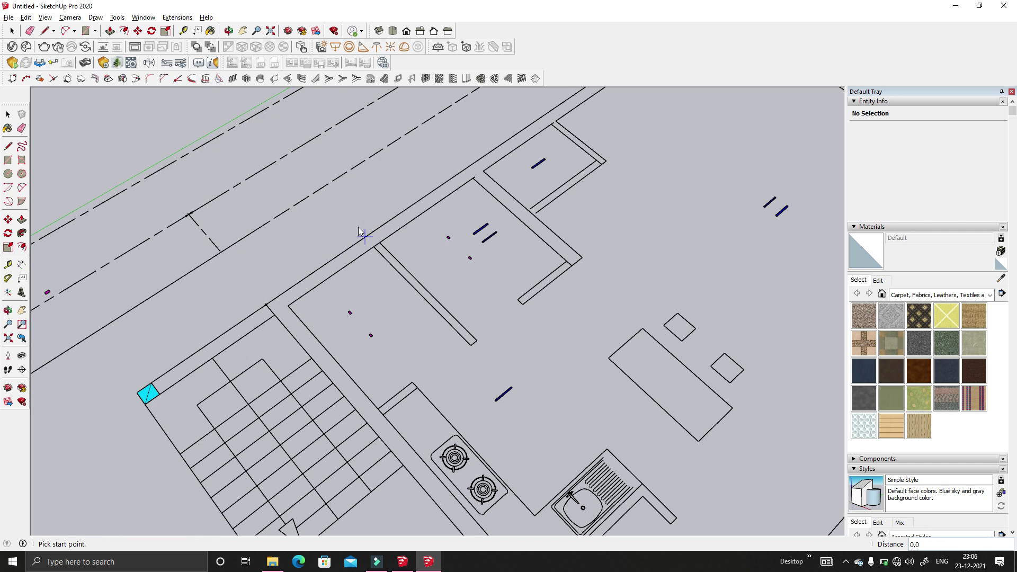
- Switch the vertical wall's alignment to Left and restart building it with thickness 9" and height 10'
click(274, 78)
click(467, 244)
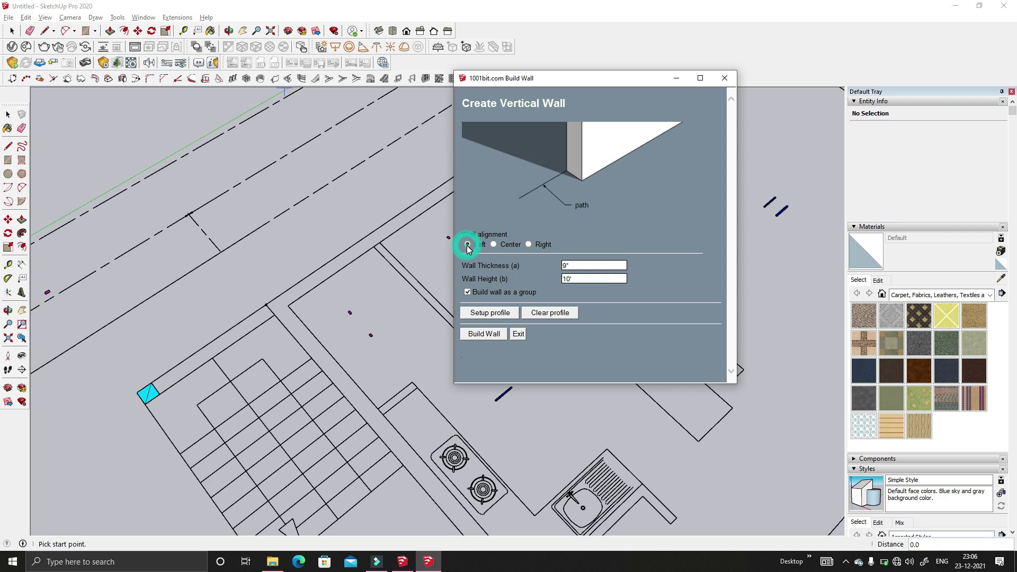
click(485, 333)
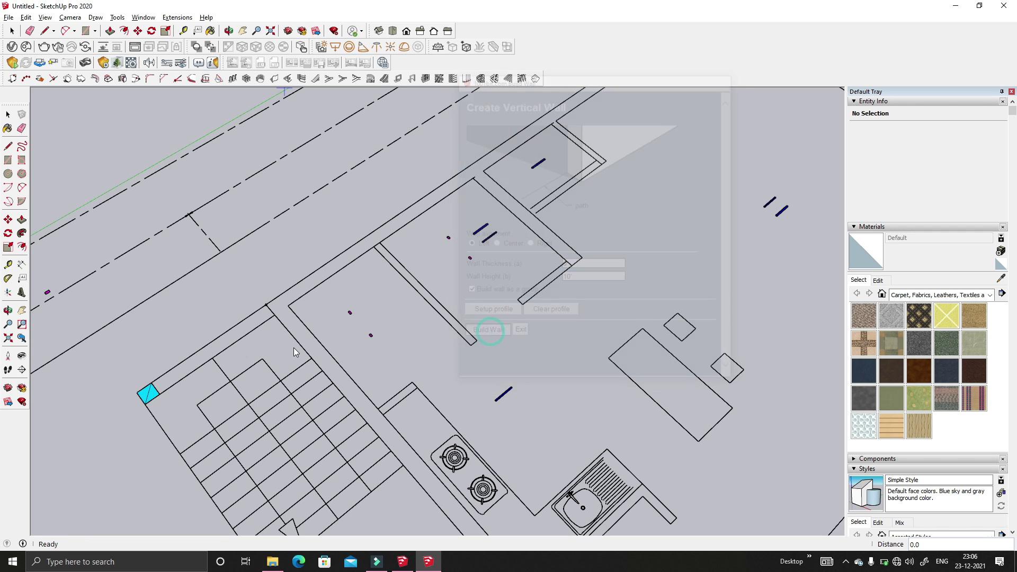
- Trace the wall from the building corner by the stairs along the long outer edge and across the short far end
click(149, 365)
scroll(149, 365, down, 3)
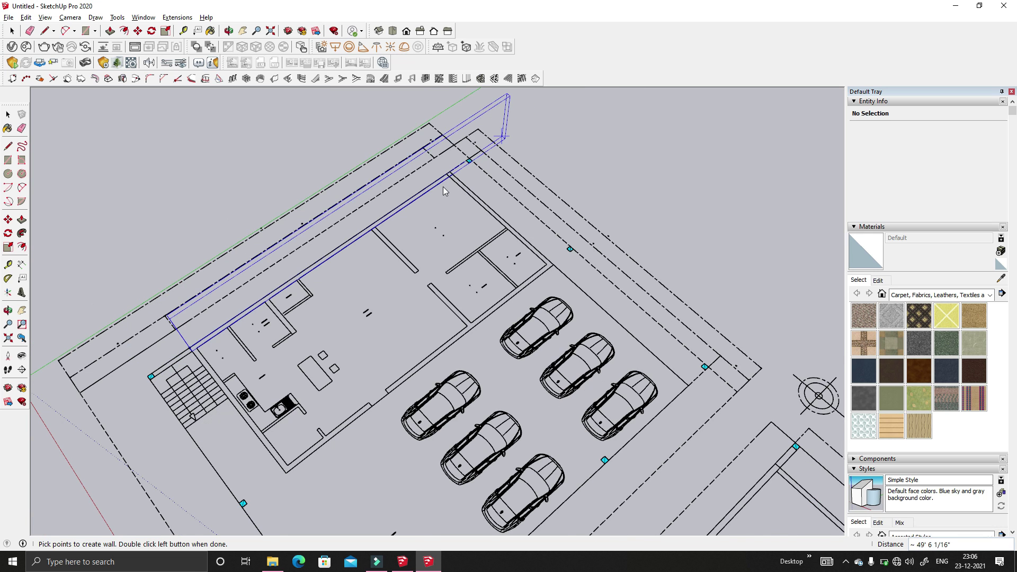
scroll(449, 167, up, 5)
click(449, 168)
scroll(449, 167, down, 3)
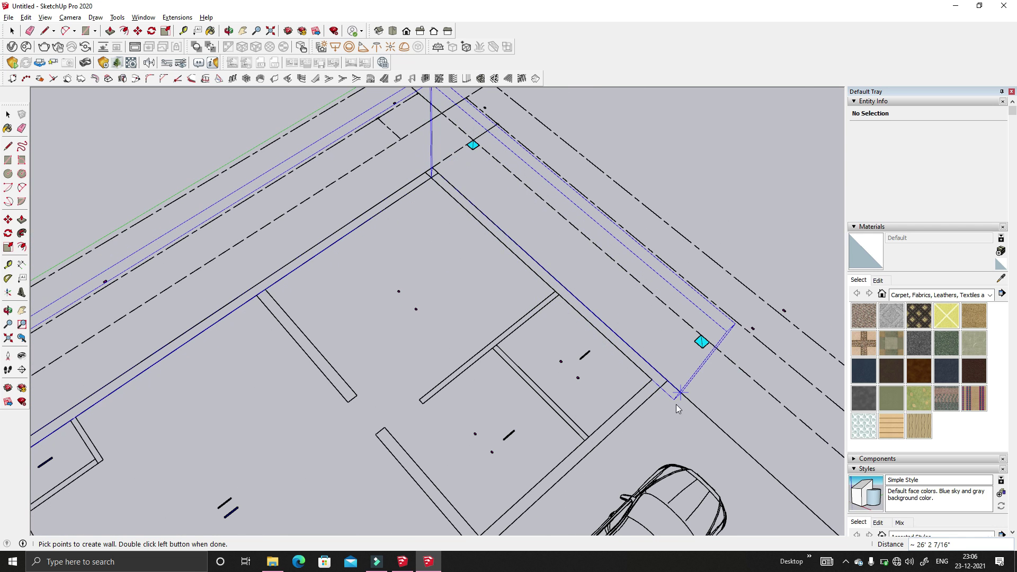
scroll(667, 382, up, 2)
scroll(667, 384, down, 6)
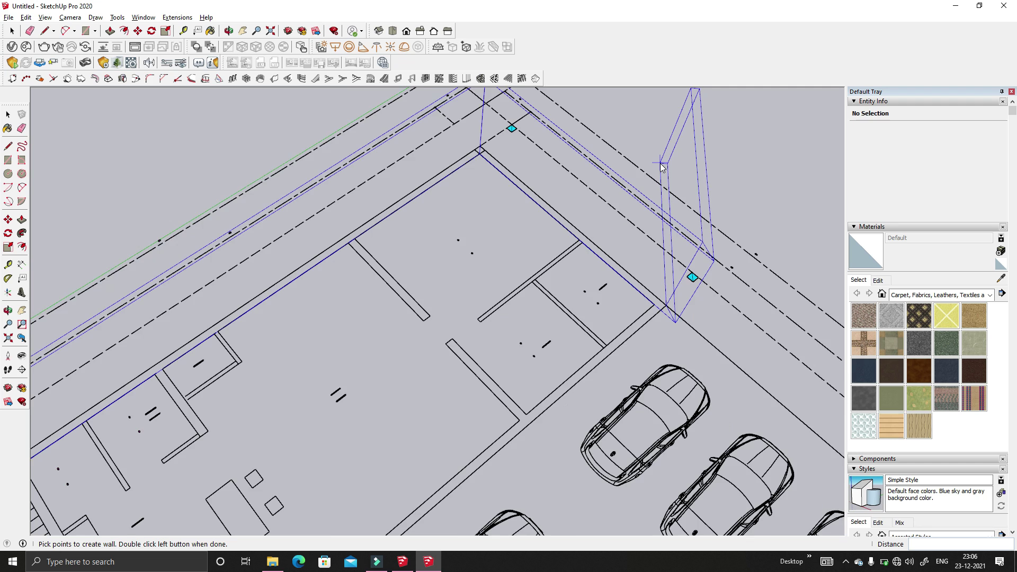
- Continue the wall along the car-parking side up to the edge of the opening and finish it there
scroll(533, 338, up, 4)
scroll(533, 337, up, 3)
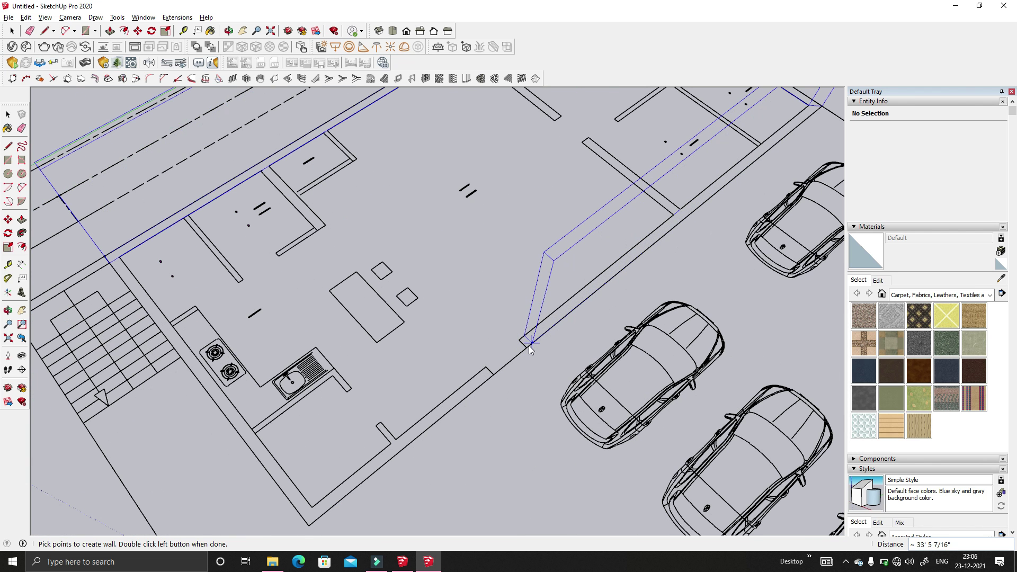
click(528, 348)
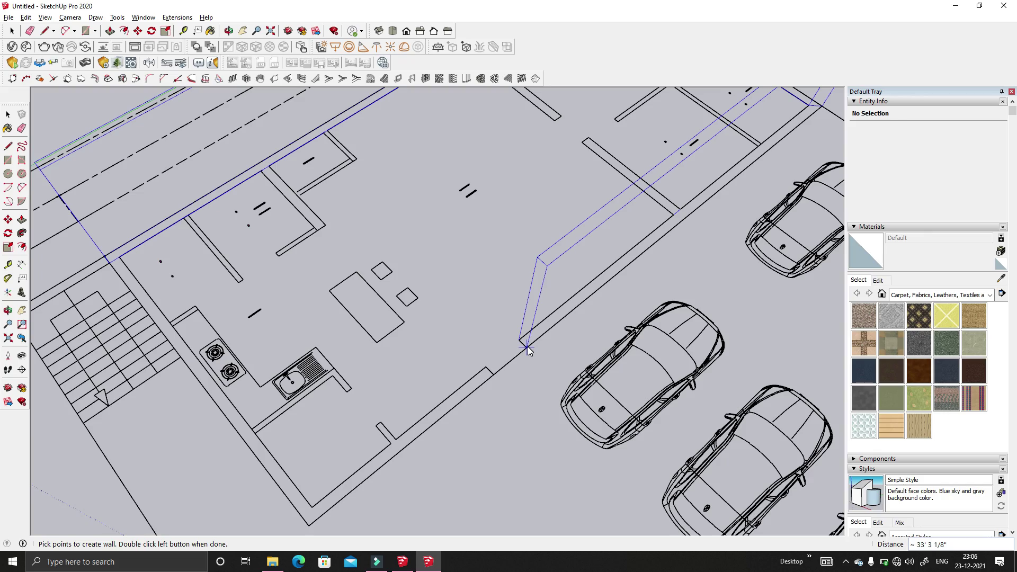
double_click(527, 348)
middle_drag(528, 350, 428, 402)
scroll(428, 401, down, 4)
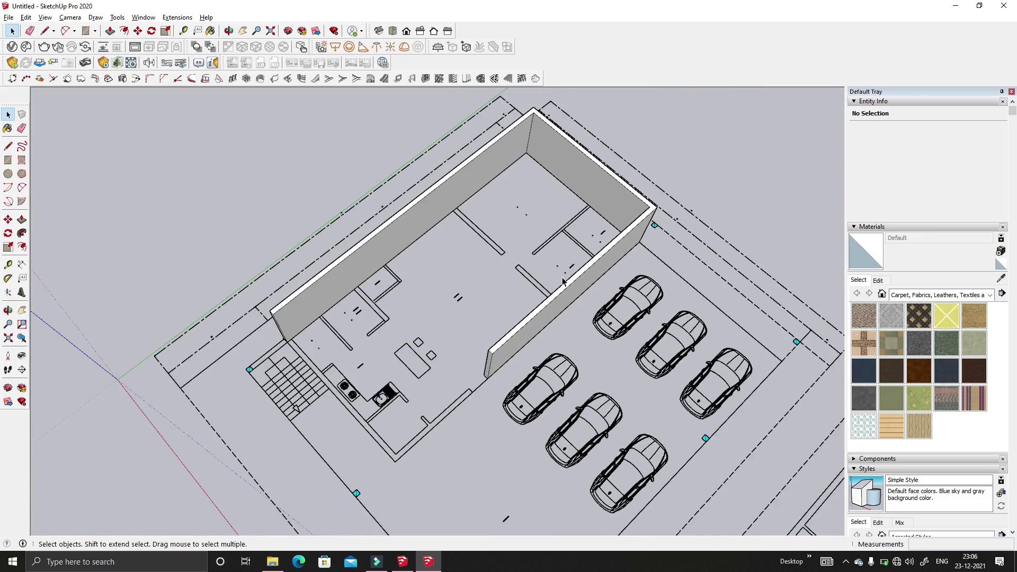
scroll(575, 304, up, 8)
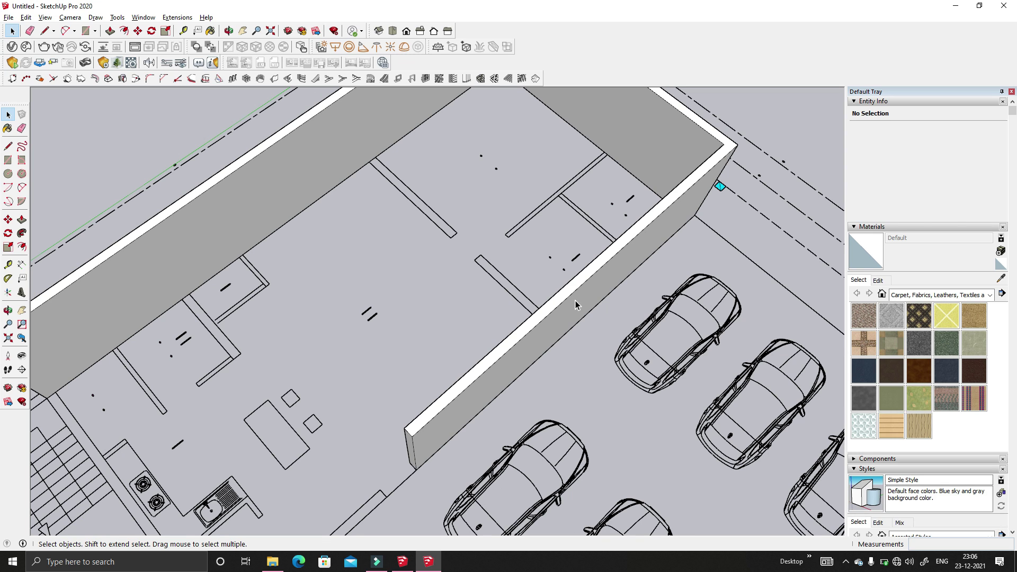
scroll(567, 324, down, 3)
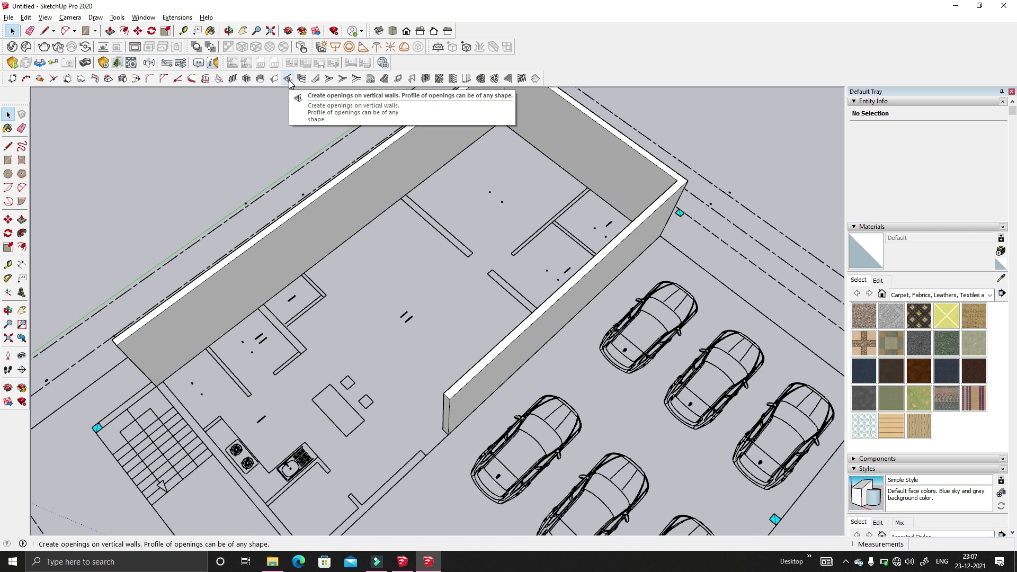
- Open the wall group for editing and select its free end on the parking side for a move
scroll(491, 354, down, 3)
scroll(491, 354, up, 2)
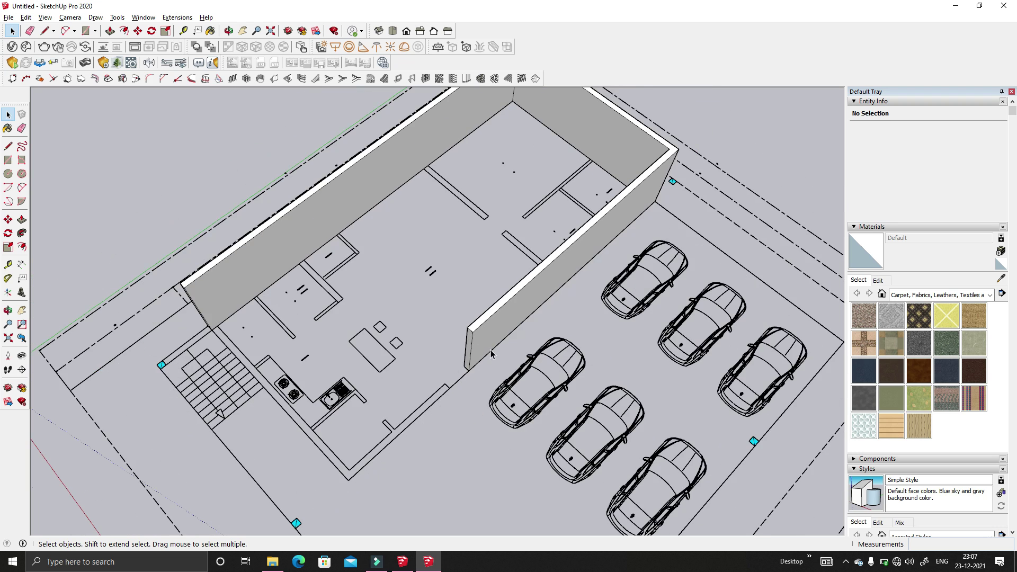
double_click(490, 352)
drag(447, 313, 517, 415)
key(m)
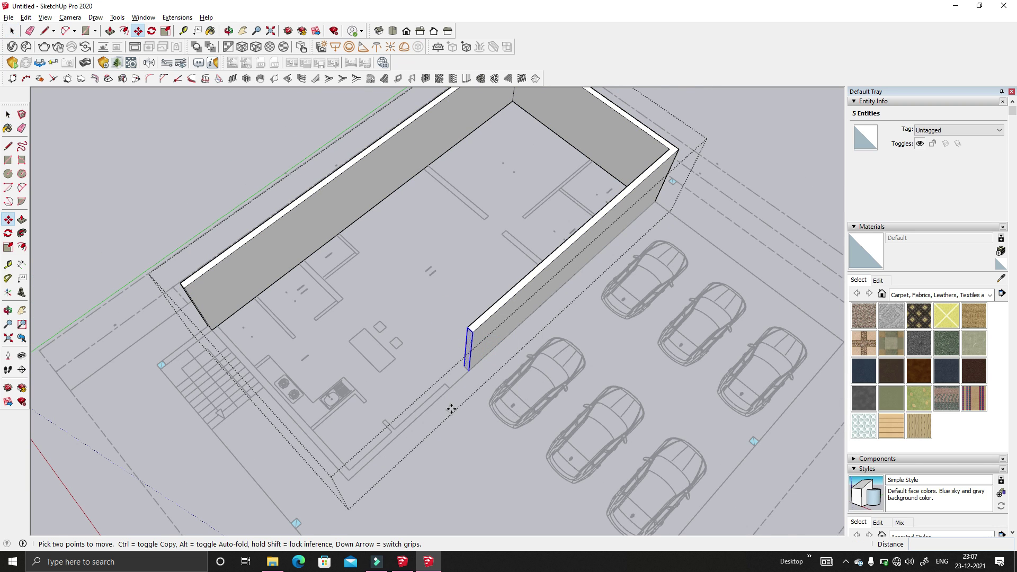
- Copy the selected wall end face about 3' farther along the plan's wall line toward the kitchen side
scroll(451, 409, up, 3)
key(ctrl)
click(476, 355)
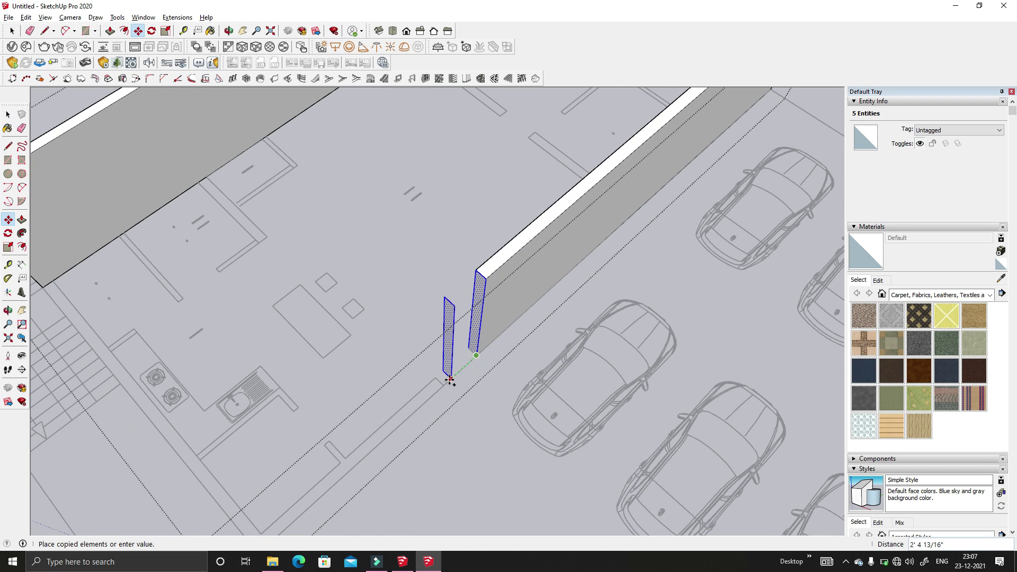
click(445, 382)
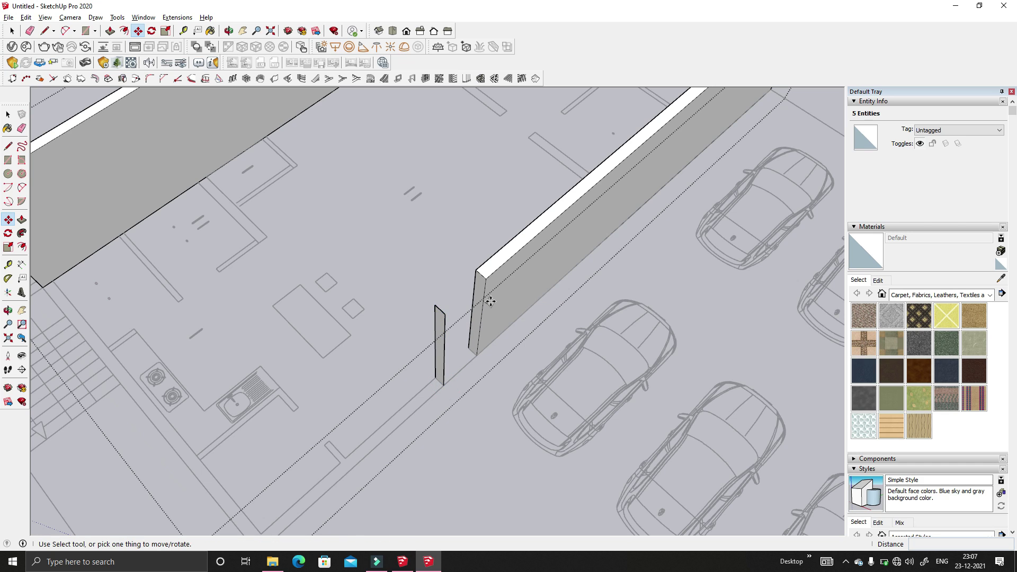
- Fill the gap between the wall end and its copy with 10' high rectangles on the inner and outer sides
key(r)
click(469, 347)
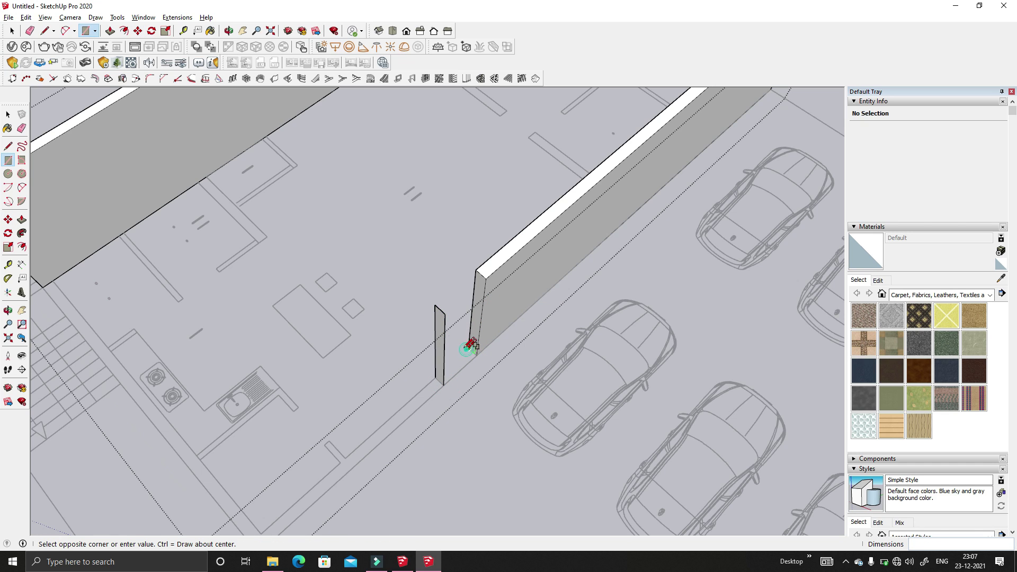
click(435, 306)
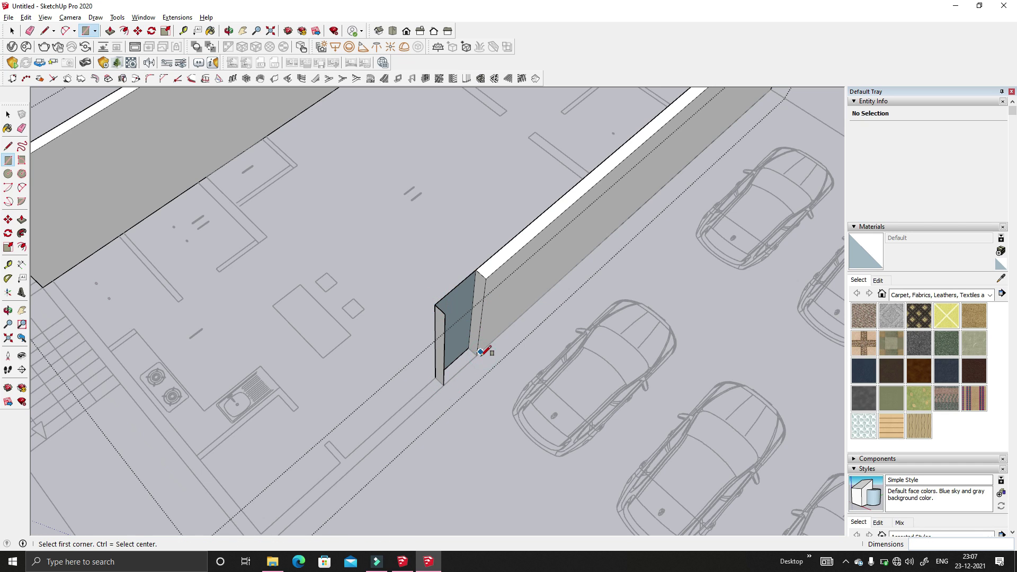
click(480, 352)
click(437, 306)
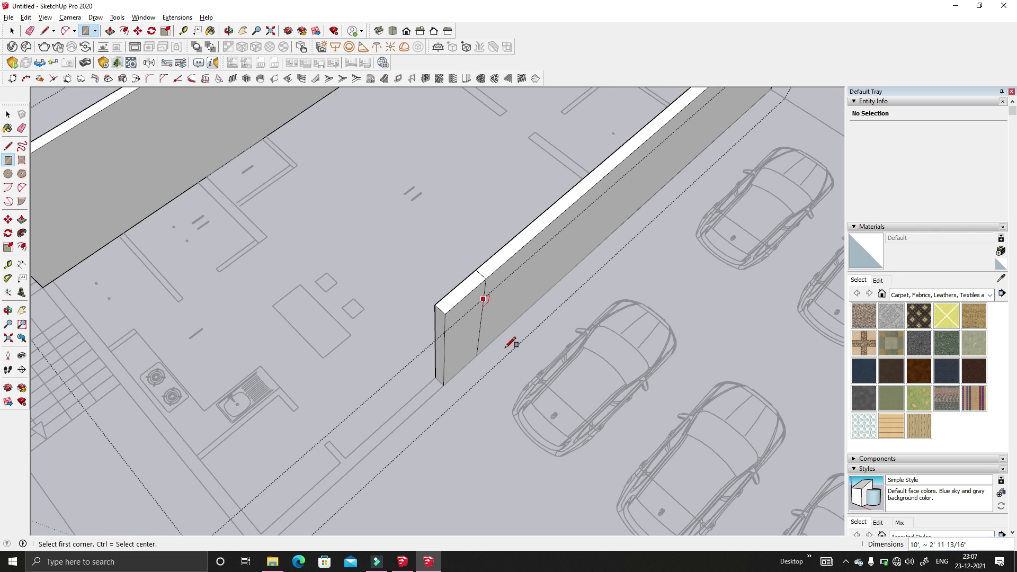
middle_drag(506, 347, 464, 129)
key(space)
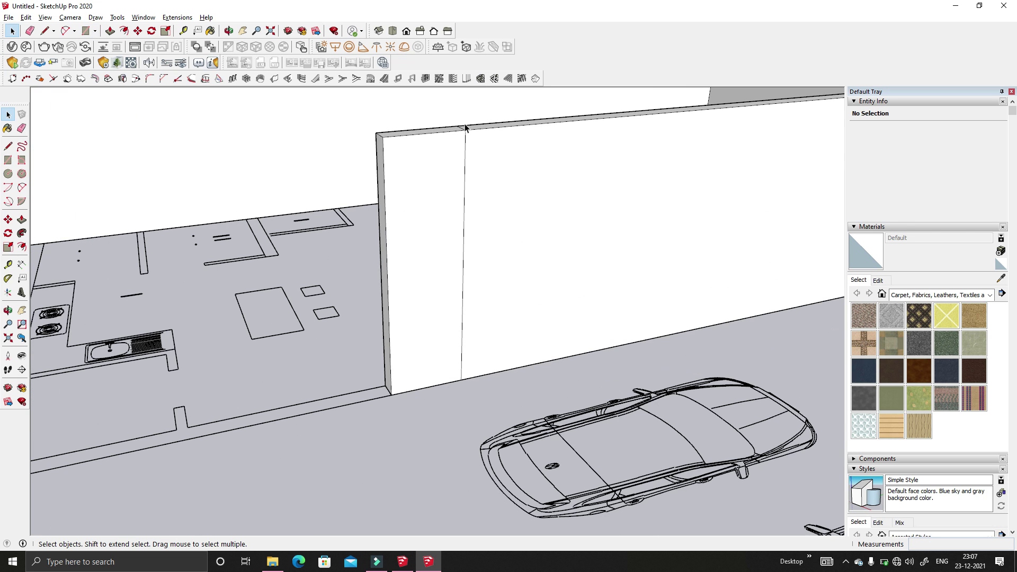
- Set up a wall opening 3' wide and 5' high for the window beside the parking area
click(288, 78)
drag(652, 120, 659, 107)
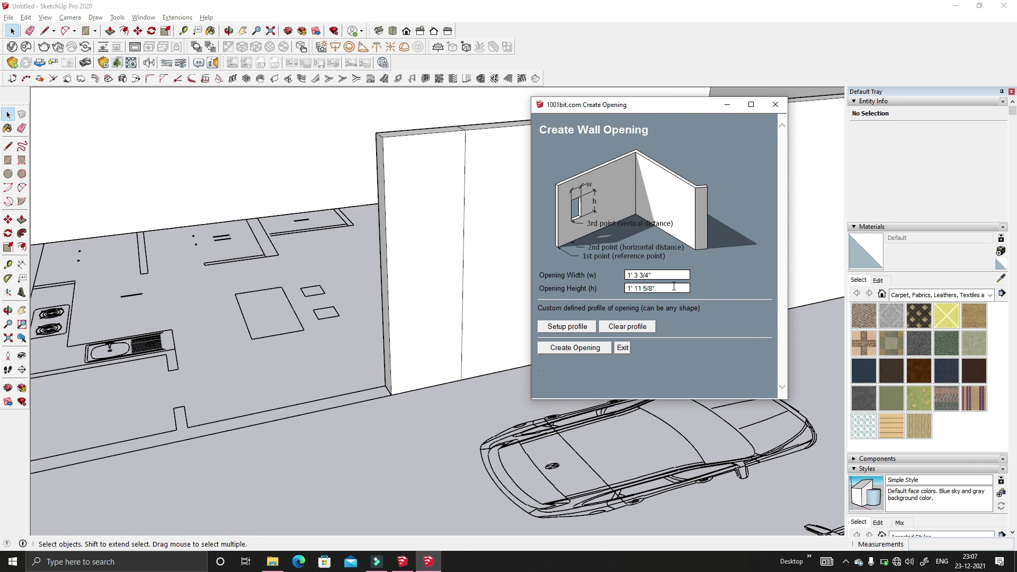
triple_click(666, 275)
text(3')
click(666, 288)
text(5)
click(575, 348)
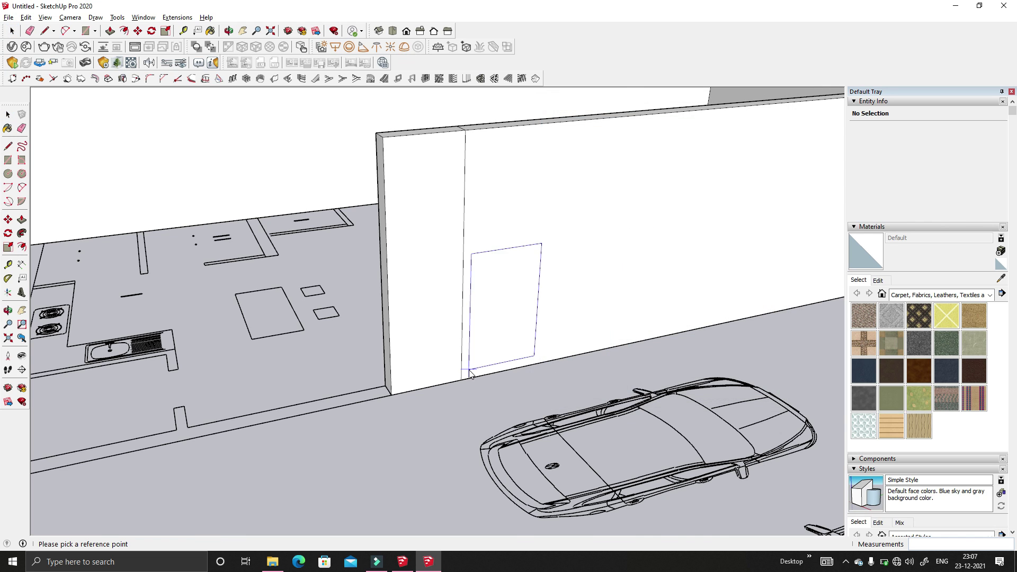
- Place the window opening 3' from the base of the wall's vertical seam and about 2' 9" above the floor
scroll(461, 380, up, 2)
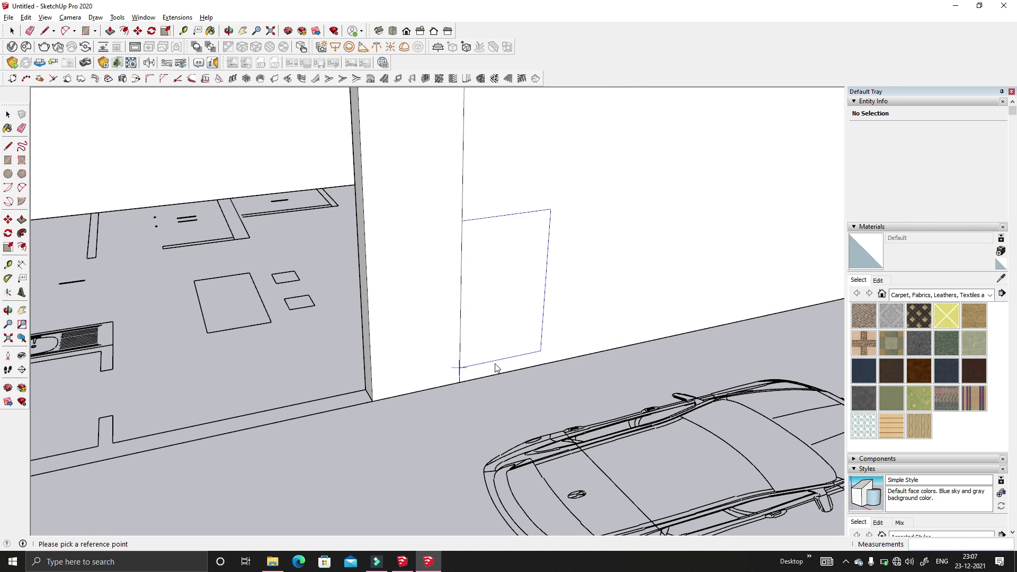
middle_drag(460, 380, 446, 395)
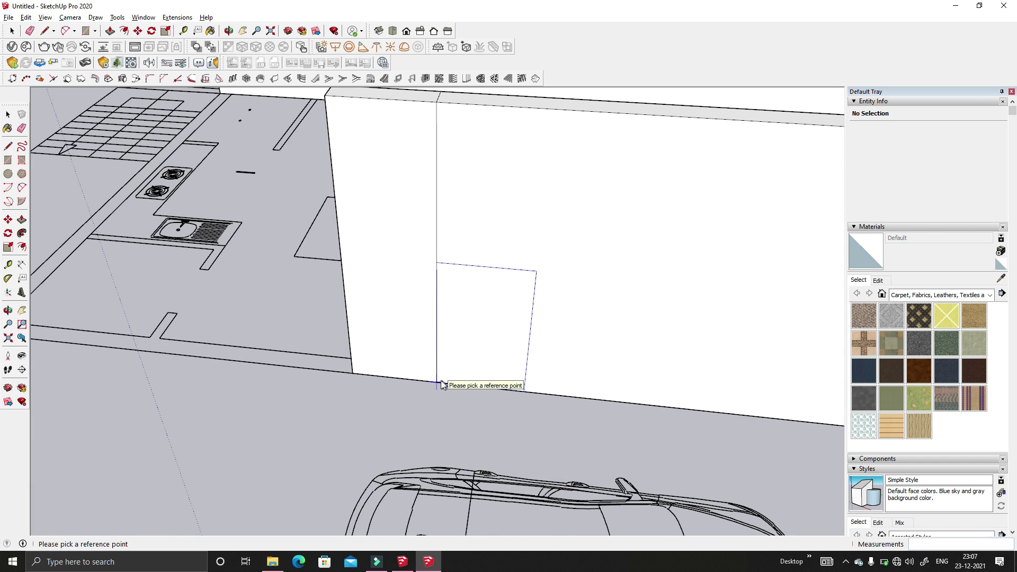
click(438, 381)
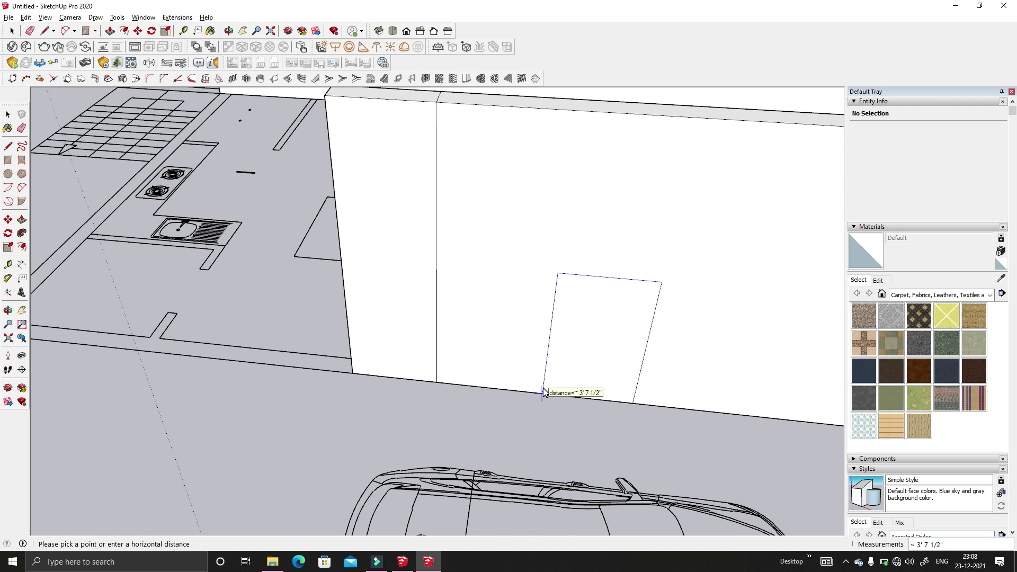
text(3)
key(Return)
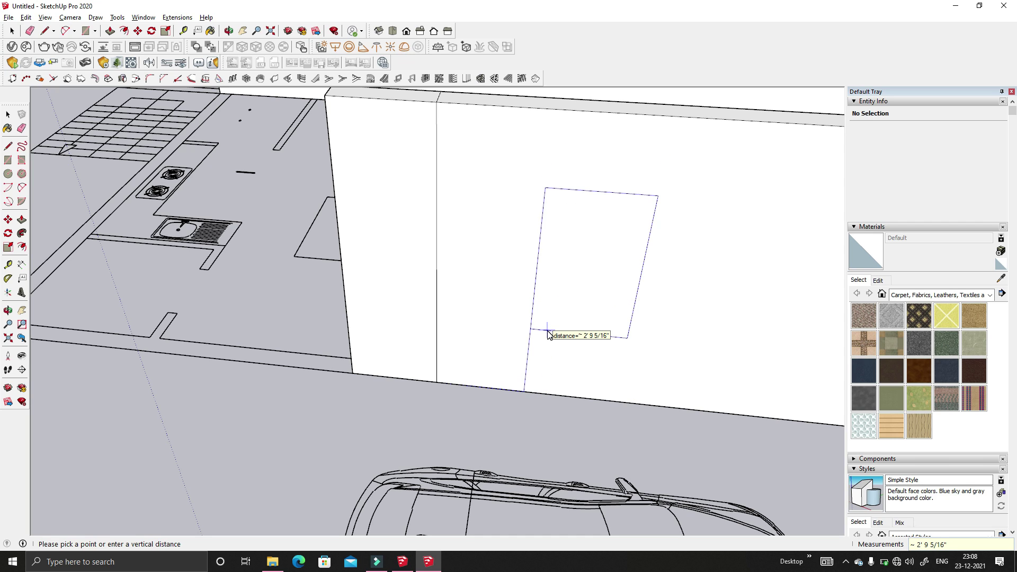
click(548, 332)
middle_drag(552, 386, 510, 404)
scroll(443, 226, down, 3)
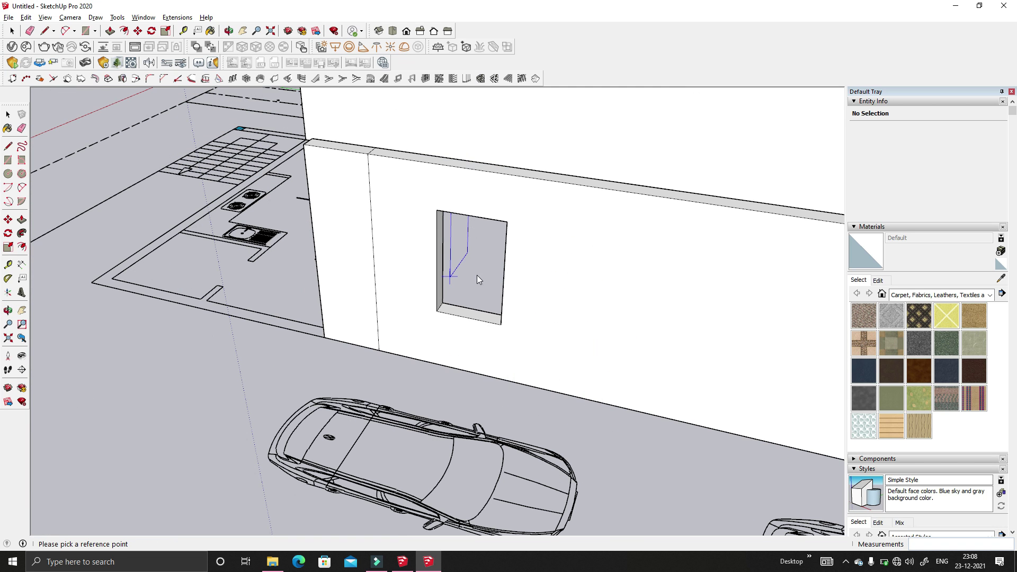
middle_drag(485, 251, 581, 332)
scroll(318, 313, down, 2)
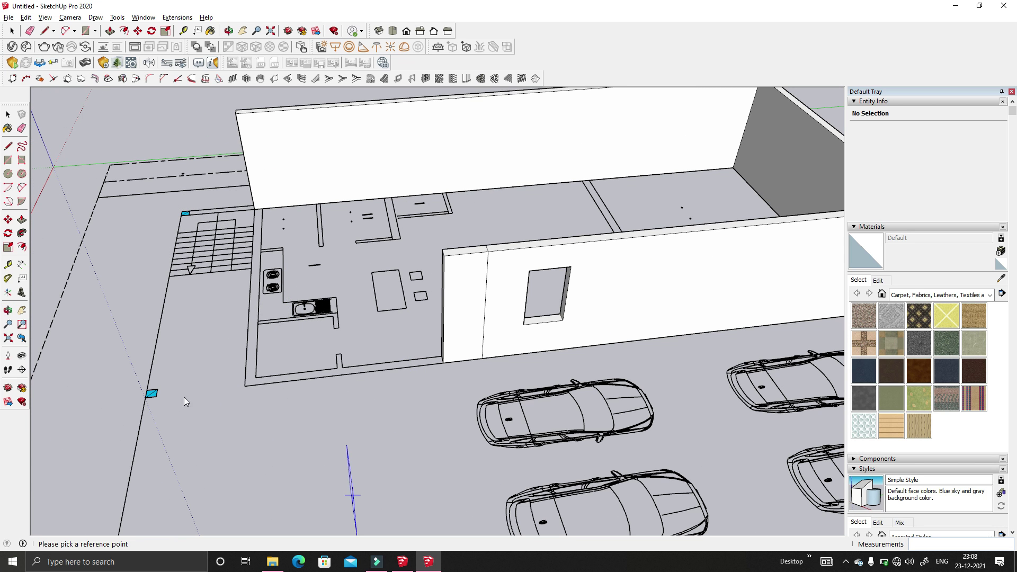
key(space)
- Measure the width of the wall section between its free end and the vertical seam
scroll(537, 331, up, 1)
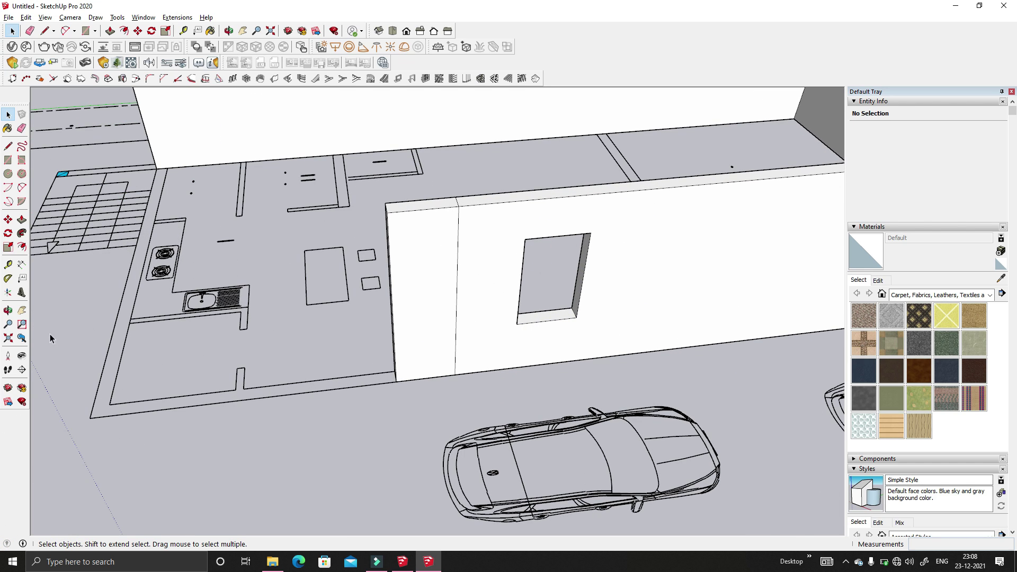
click(8, 264)
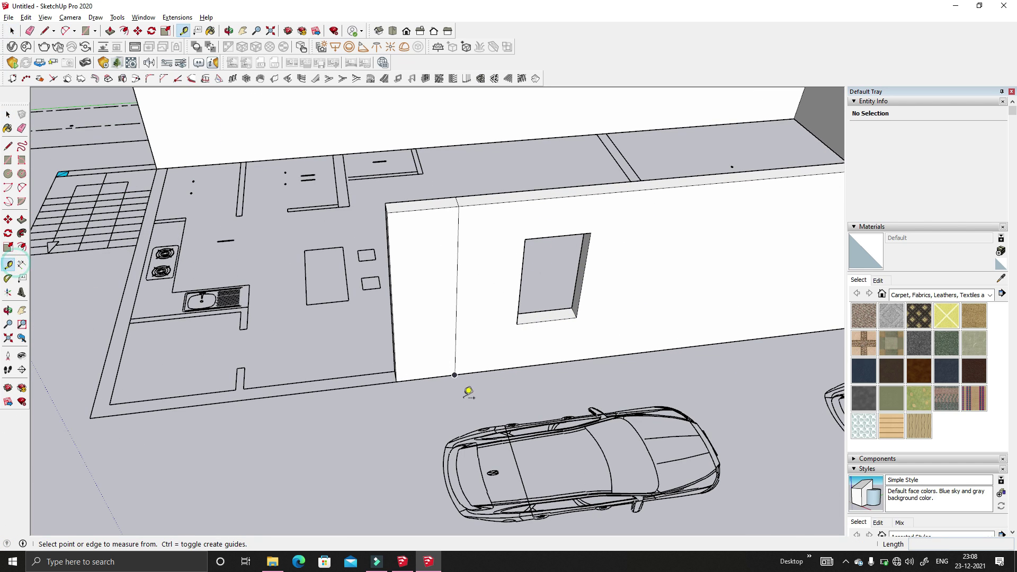
click(396, 378)
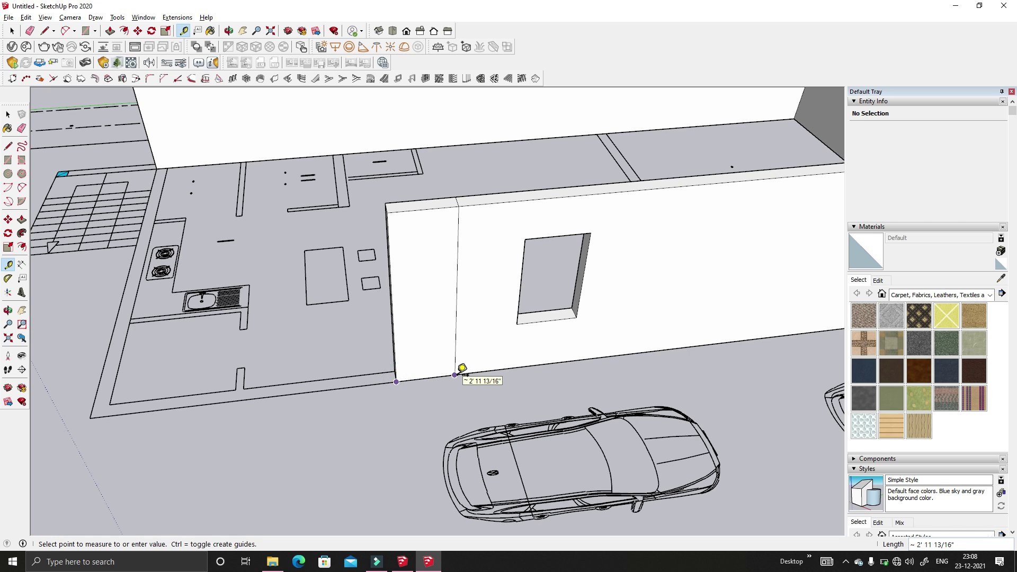
key(Escape)
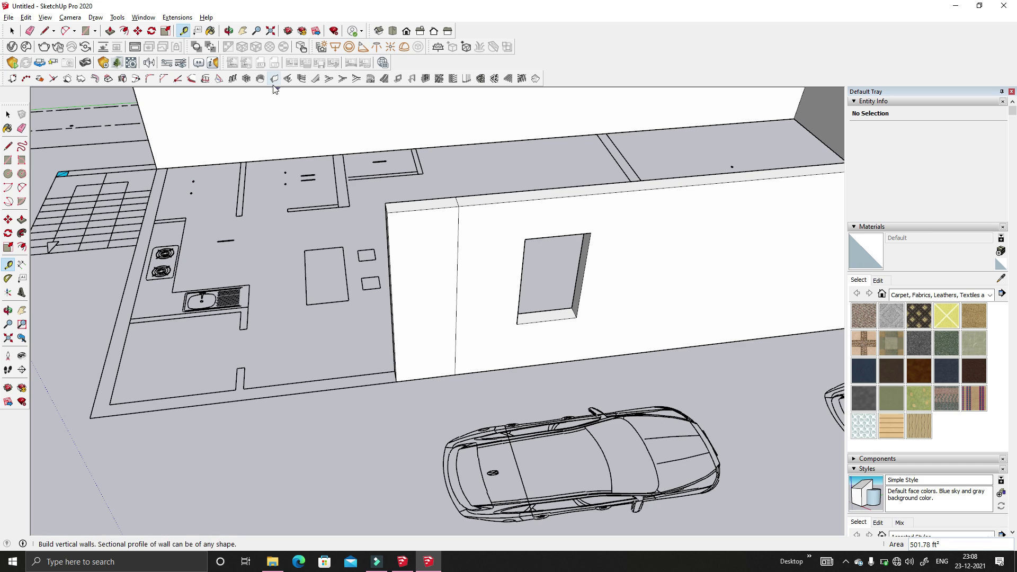
- Cut a door opening 3' wide and 8' high from the wall's bottom end corner, with zero horizontal and vertical offset
click(288, 79)
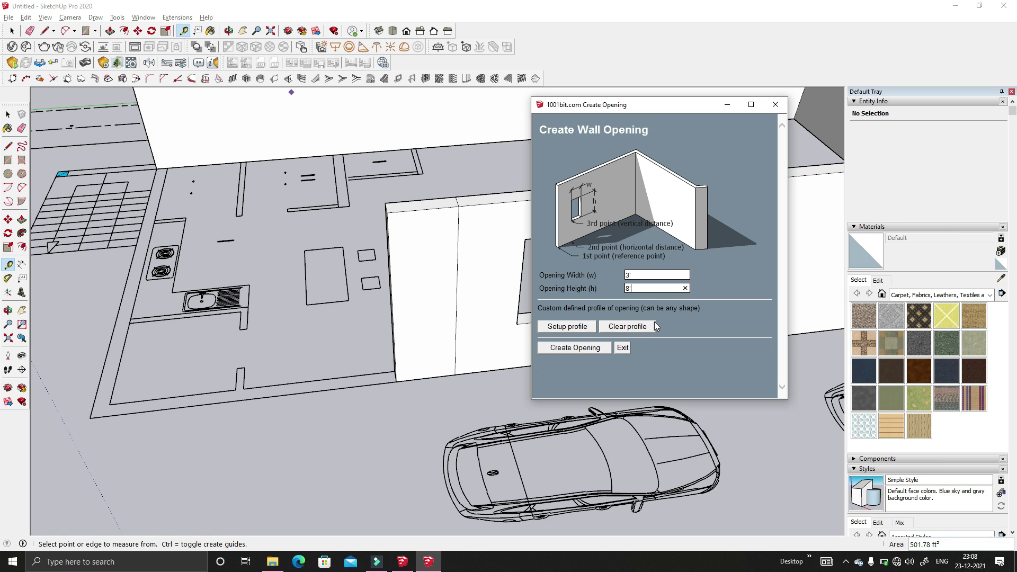
click(578, 349)
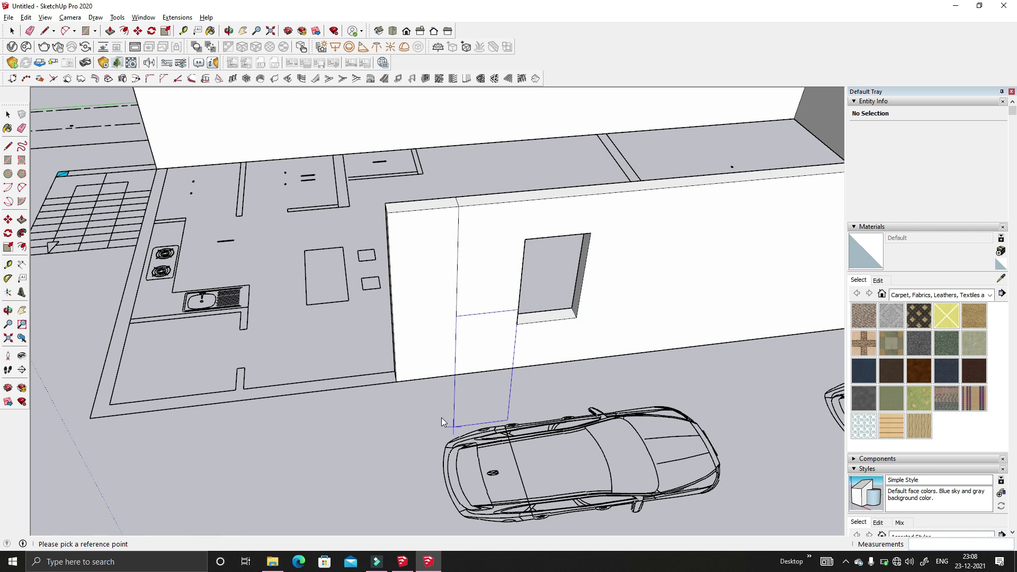
scroll(424, 398, up, 3)
click(398, 380)
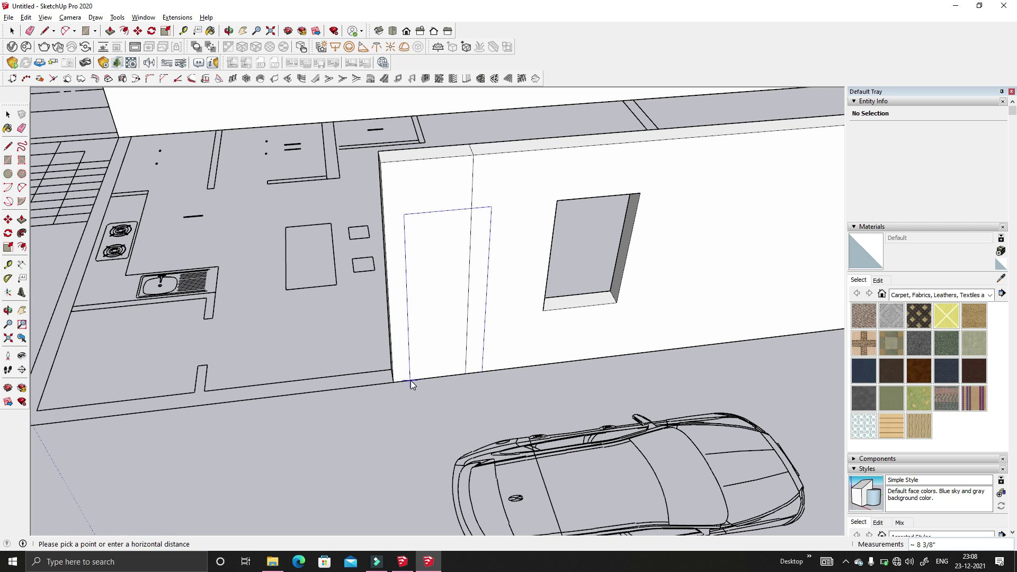
click(396, 380)
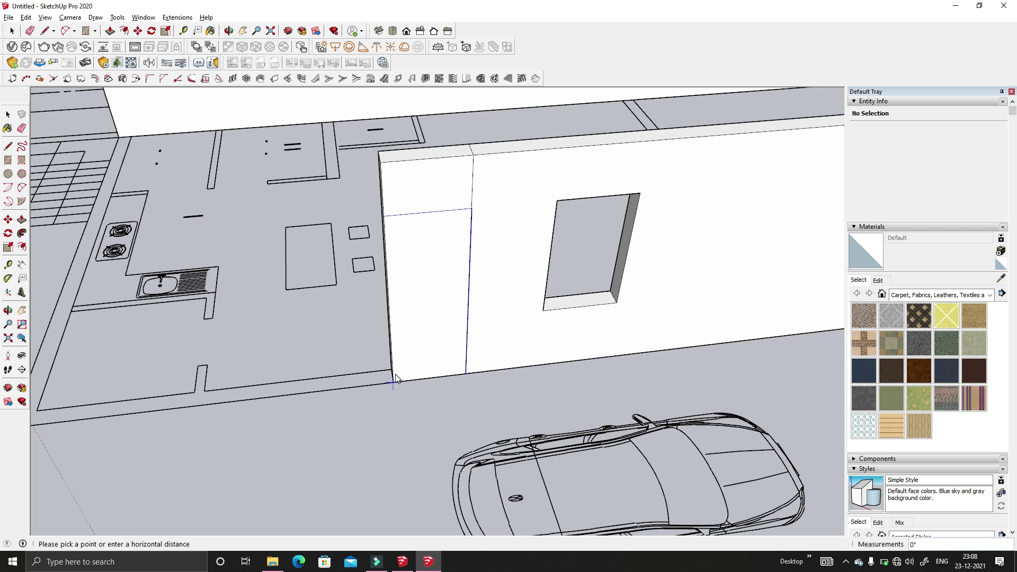
click(397, 381)
click(395, 379)
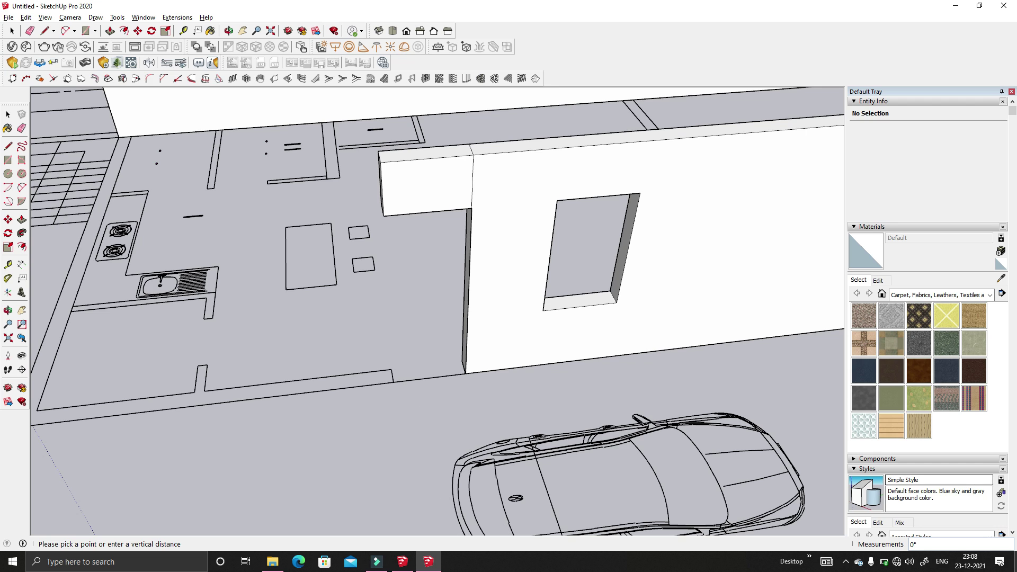
middle_drag(466, 361, 691, 500)
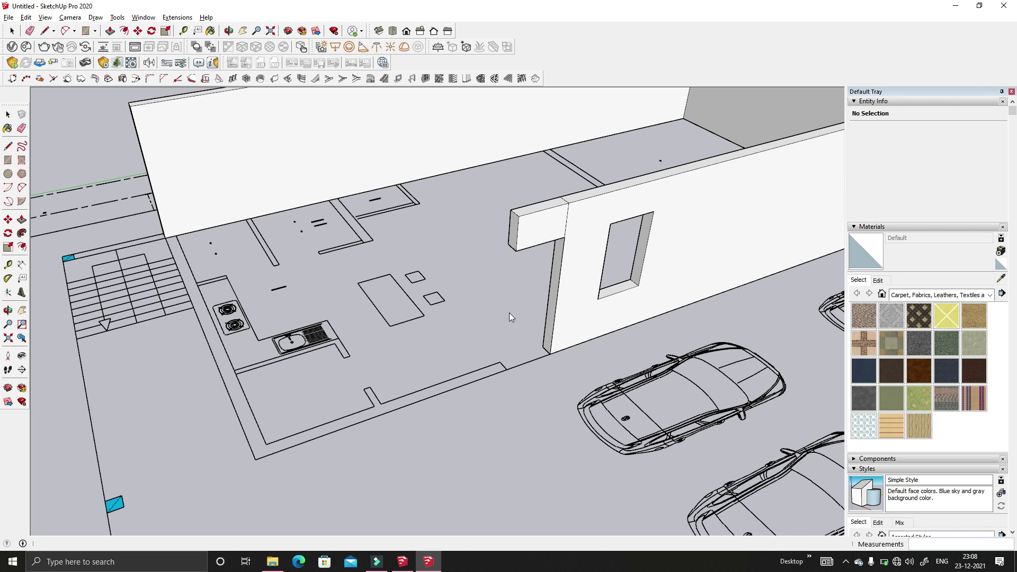
scroll(380, 386, down, 4)
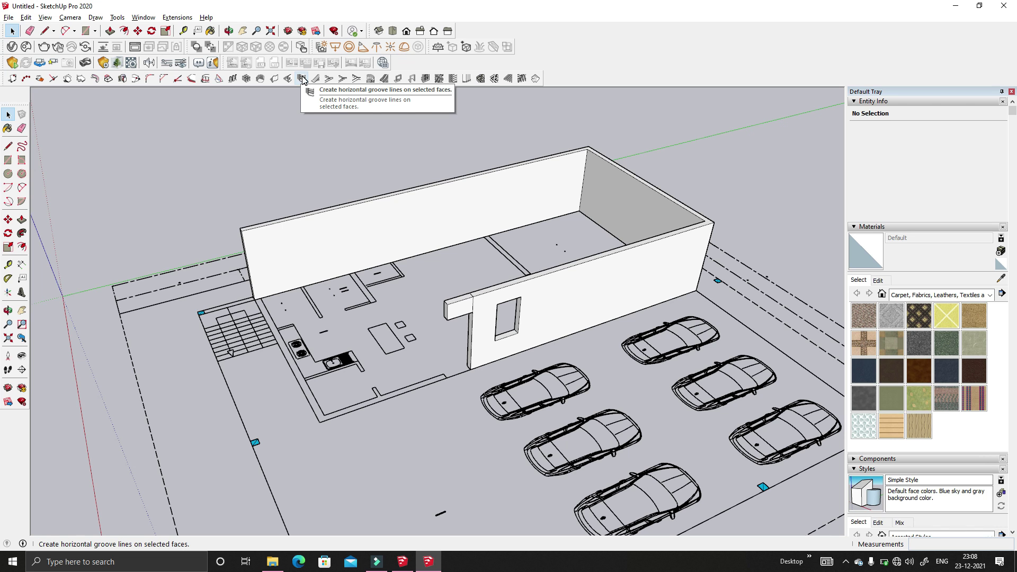
- Set up a left-aligned vertical wall, 9" thick and 6' high, built as a group
middle_drag(295, 233, 373, 395)
scroll(344, 329, up, 3)
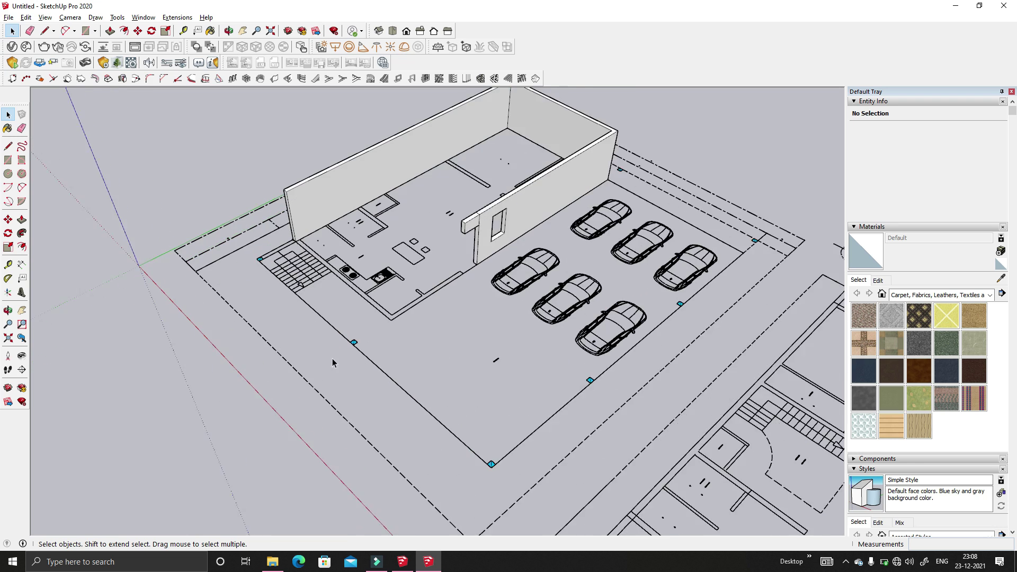
click(85, 34)
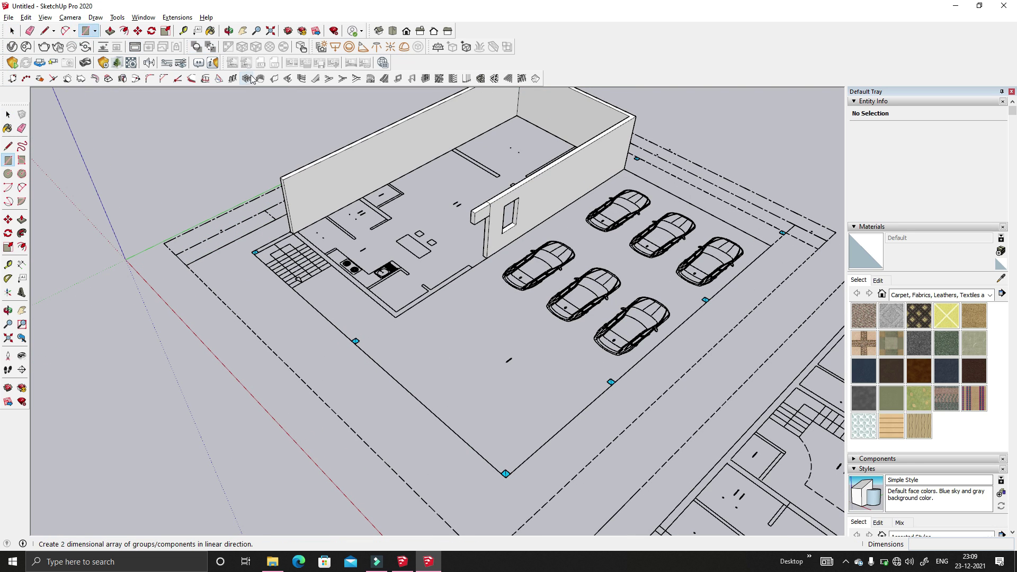
click(274, 79)
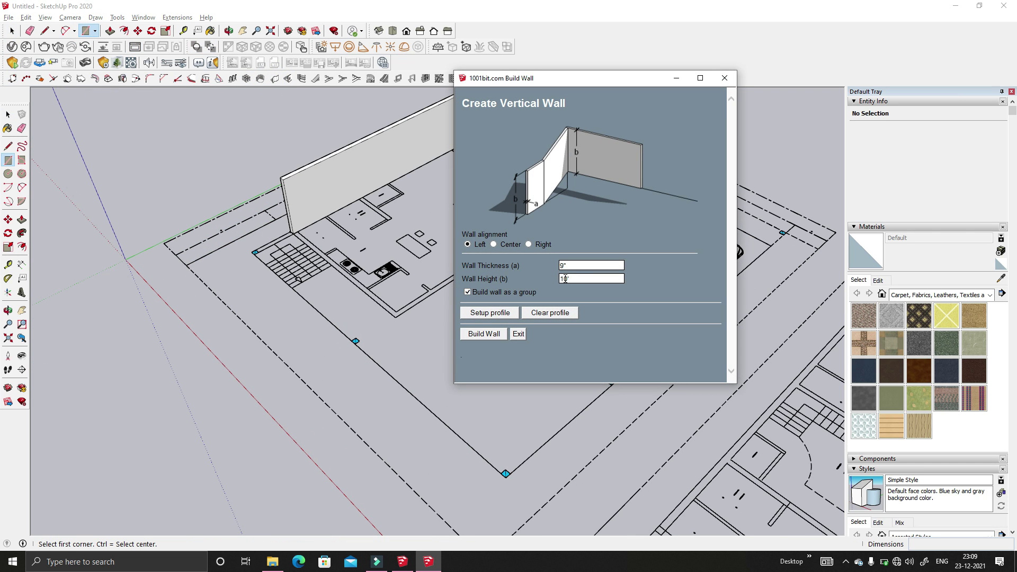
text(6')
click(484, 335)
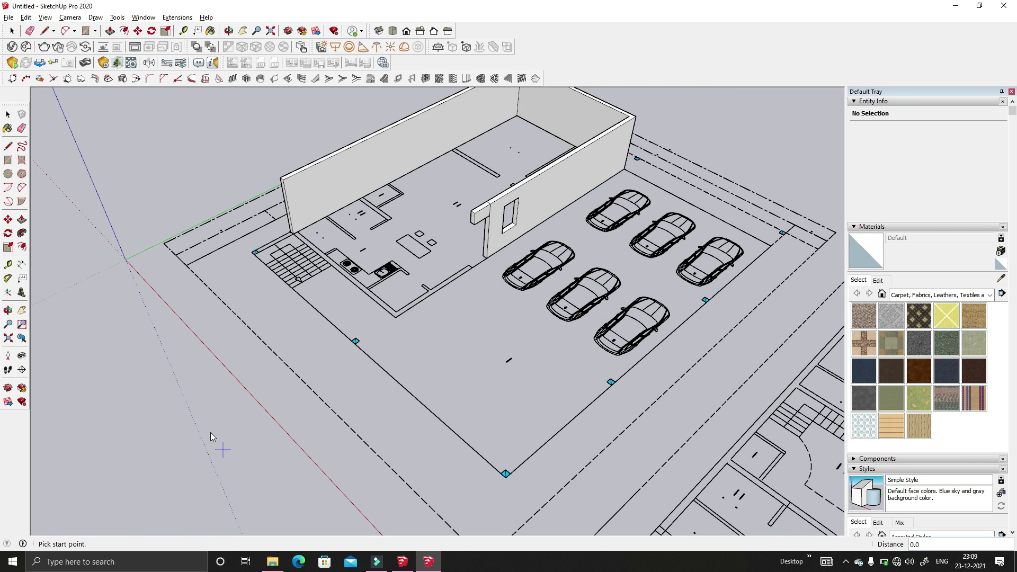
- Build the wall beside the staircase from the blue corner column's outer corner to the end of the long exterior wall
scroll(254, 252, up, 3)
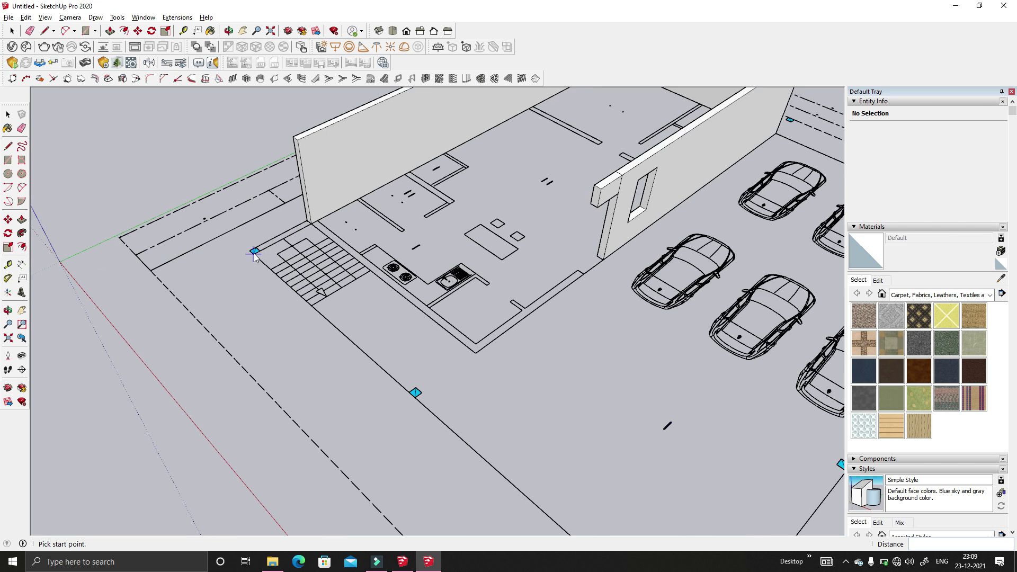
middle_drag(253, 253, 332, 341)
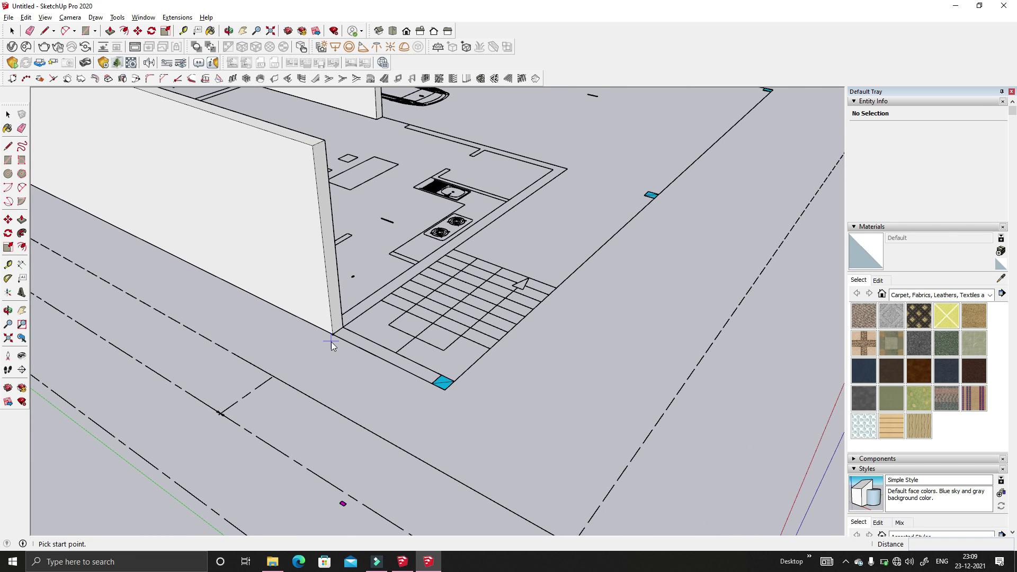
scroll(331, 342, up, 2)
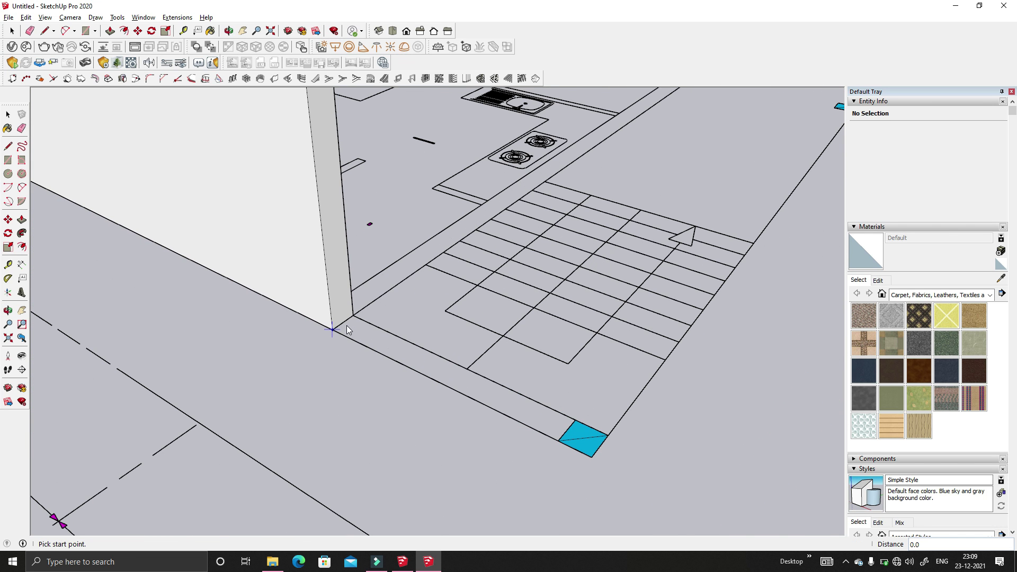
click(592, 458)
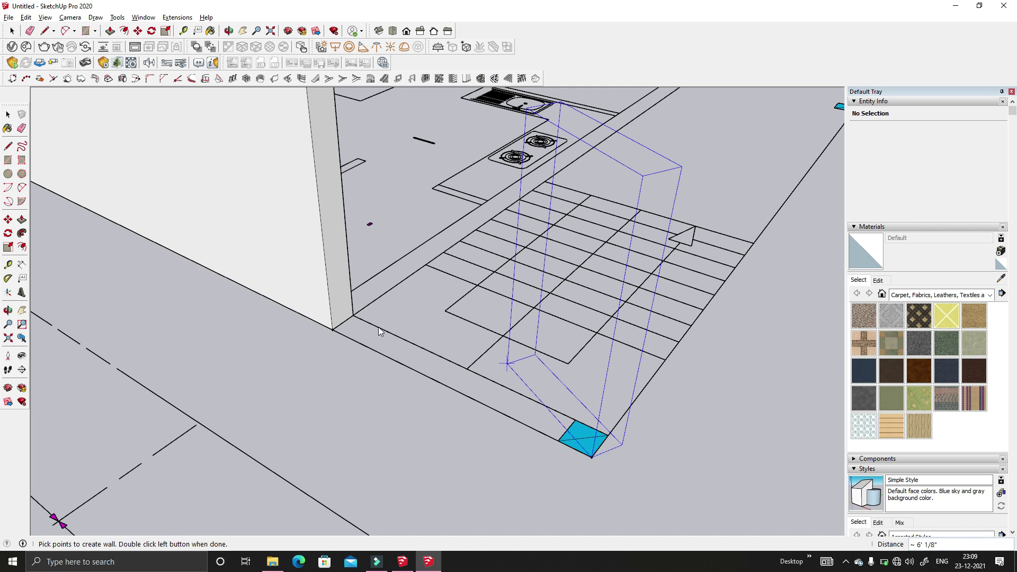
double_click(336, 334)
- Open the new wall beside the staircase for editing and select its outer long face together with its end face
middle_drag(451, 366, 538, 329)
click(529, 319)
double_click(539, 326)
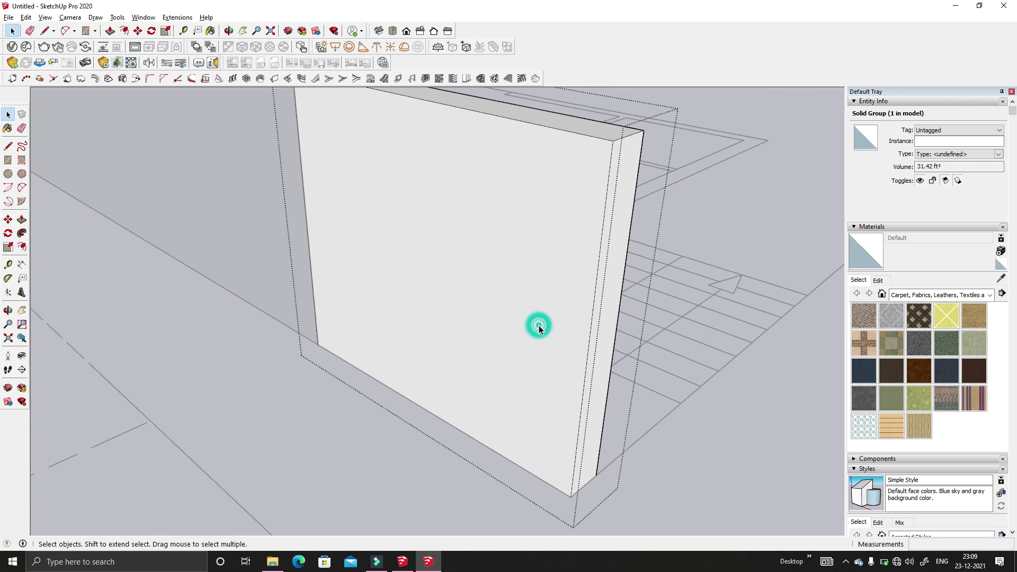
click(546, 278)
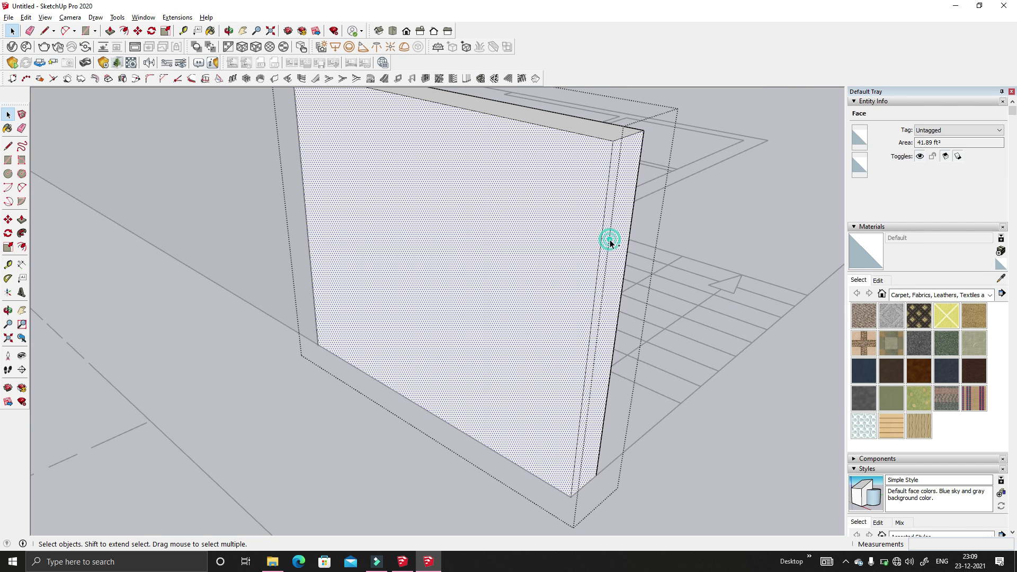
shift+click(609, 239)
- Start creating grooves on the selected faces with external dimension 2", internal dimension 1" and depth .5"
click(302, 78)
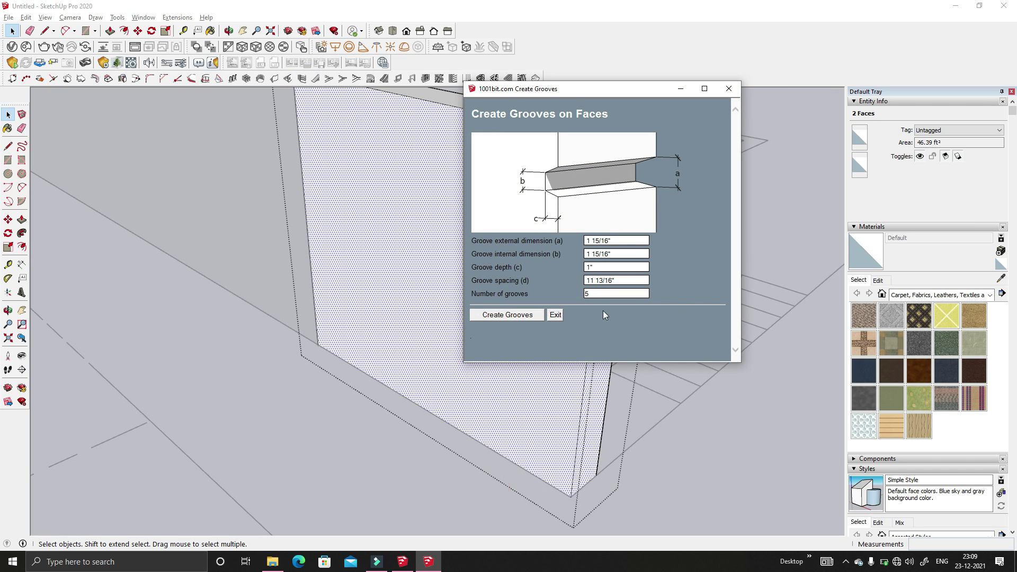
click(615, 241)
text(3")
key(Tab)
text(1")
click(586, 242)
key(Tab)
key(Tab)
key(Tab)
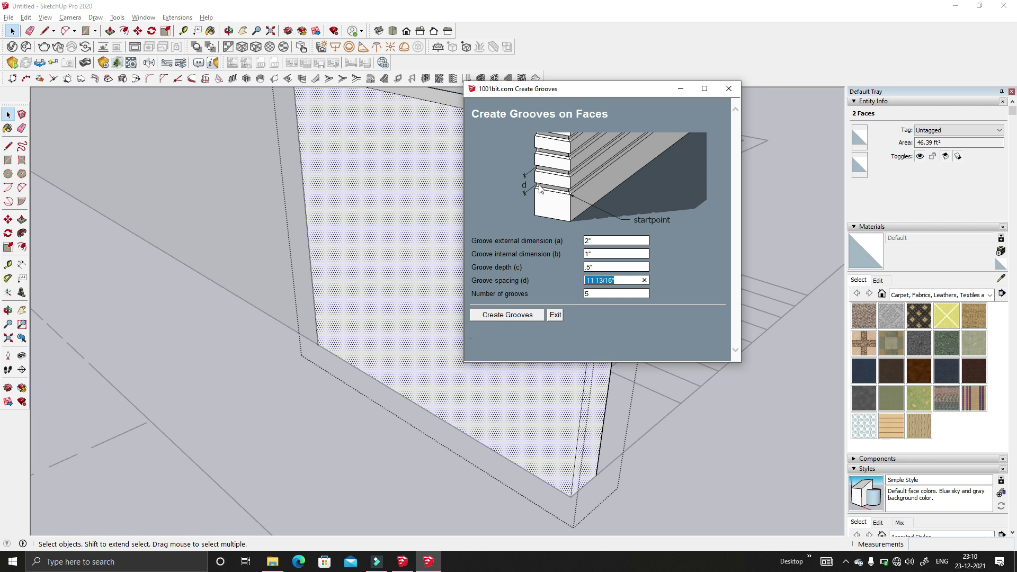
- Set the groove spacing to 4" and the count to 20, and cut the grooves from the wall's bottom outer corner with softened edges
text(4)
click(593, 294)
text(20)
click(526, 315)
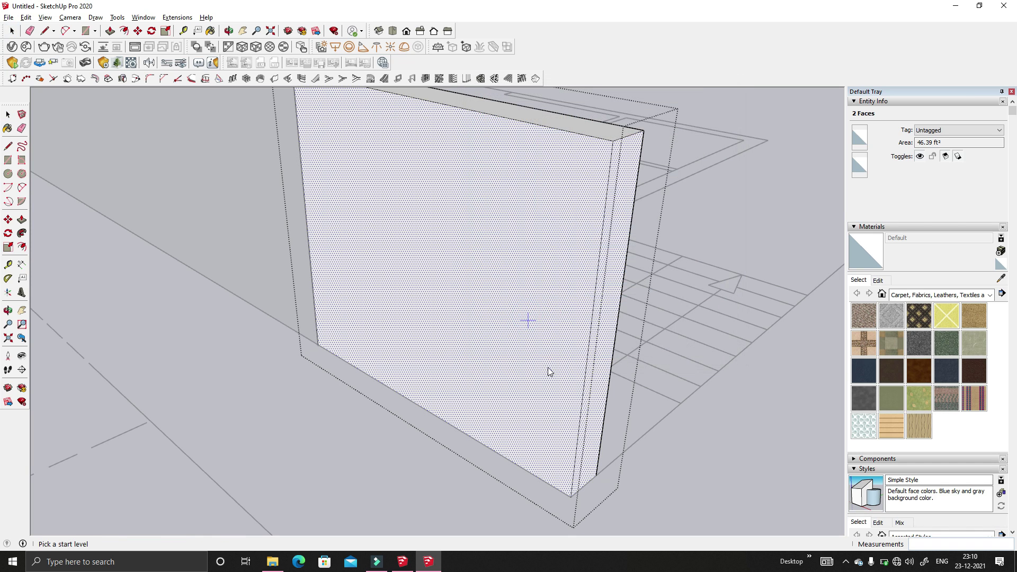
click(570, 494)
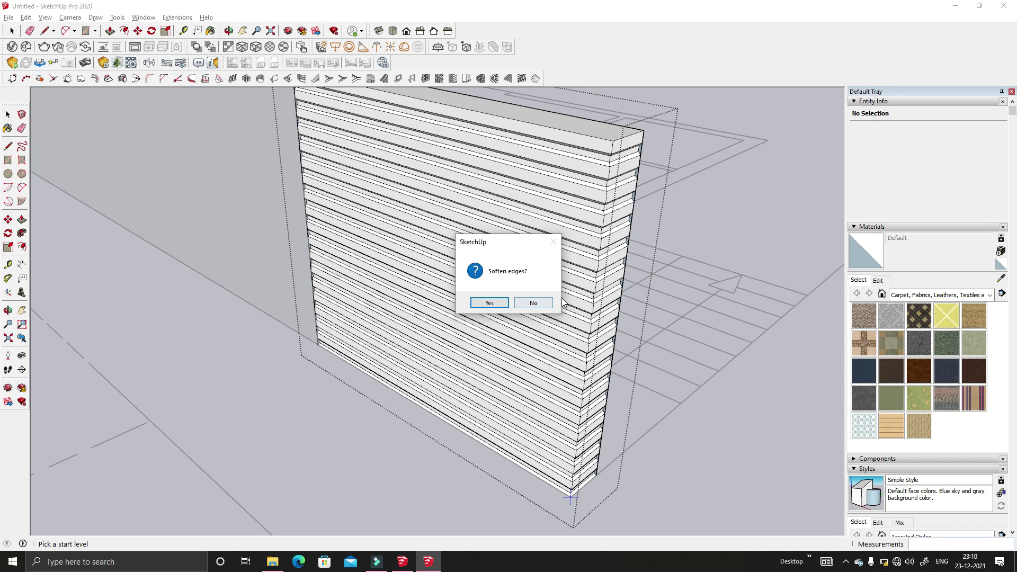
click(490, 302)
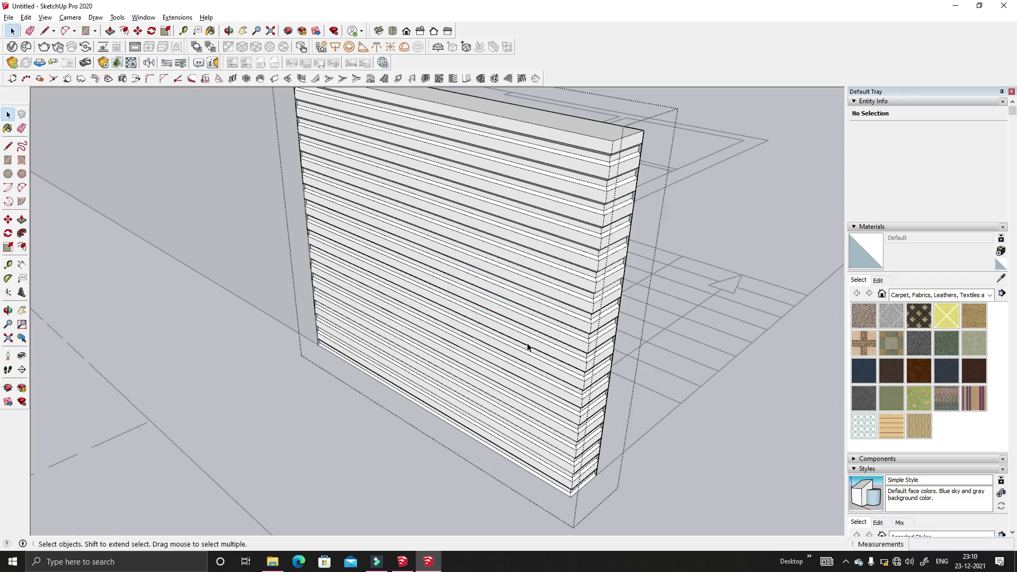
- Erase the leftover edges and faces closing the groove ends along the wall's inner vertical corner, and leave the wall group
middle_drag(526, 348, 577, 328)
scroll(607, 193, up, 3)
middle_drag(669, 255, 419, 337)
middle_drag(263, 289, 382, 334)
scroll(499, 257, up, 6)
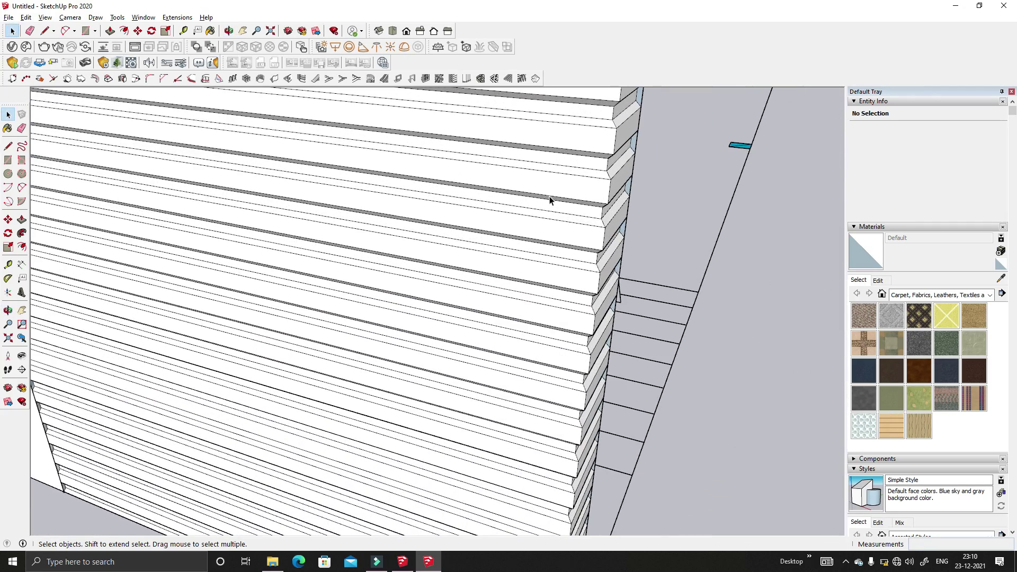
scroll(580, 144, up, 2)
key(e)
scroll(572, 154, up, 2)
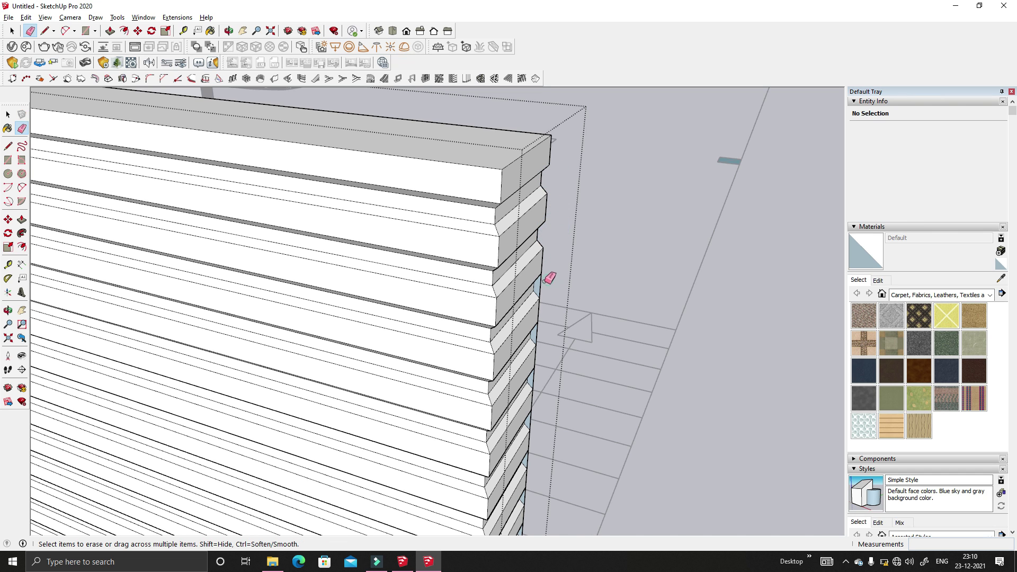
scroll(550, 320, up, 2)
scroll(509, 280, down, 2)
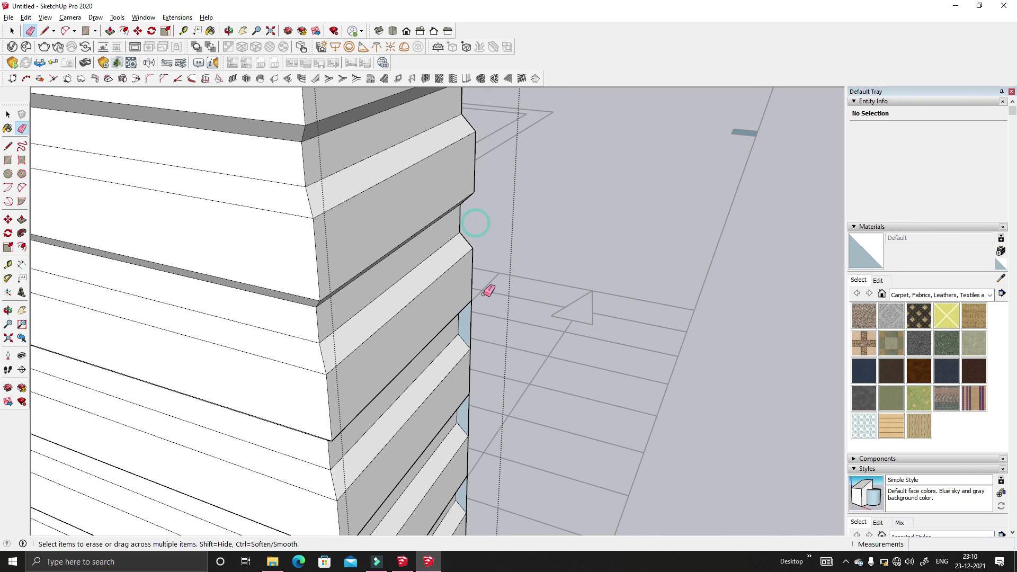
scroll(464, 370, down, 2)
scroll(479, 229, up, 2)
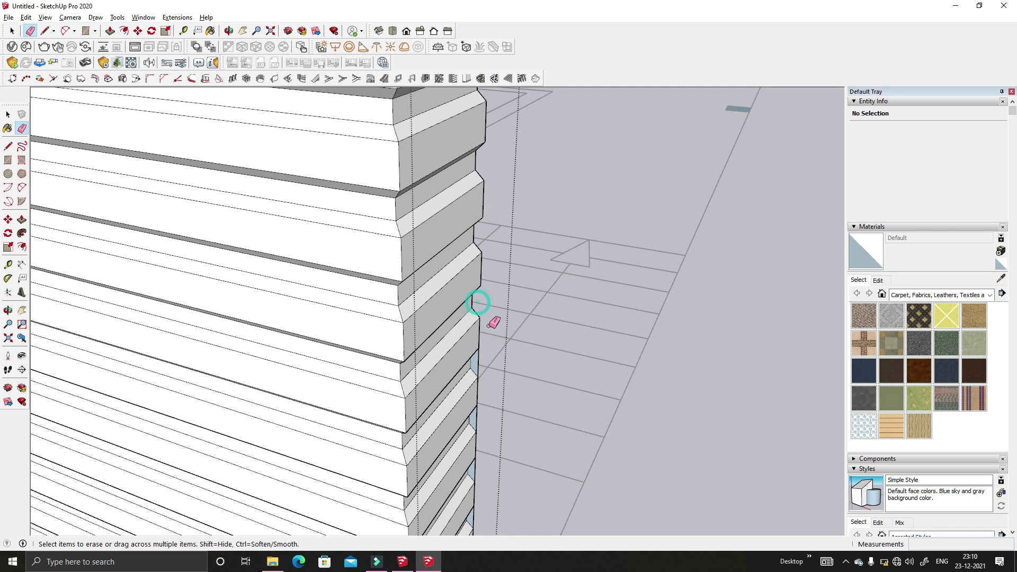
scroll(455, 389, down, 1)
scroll(453, 393, up, 1)
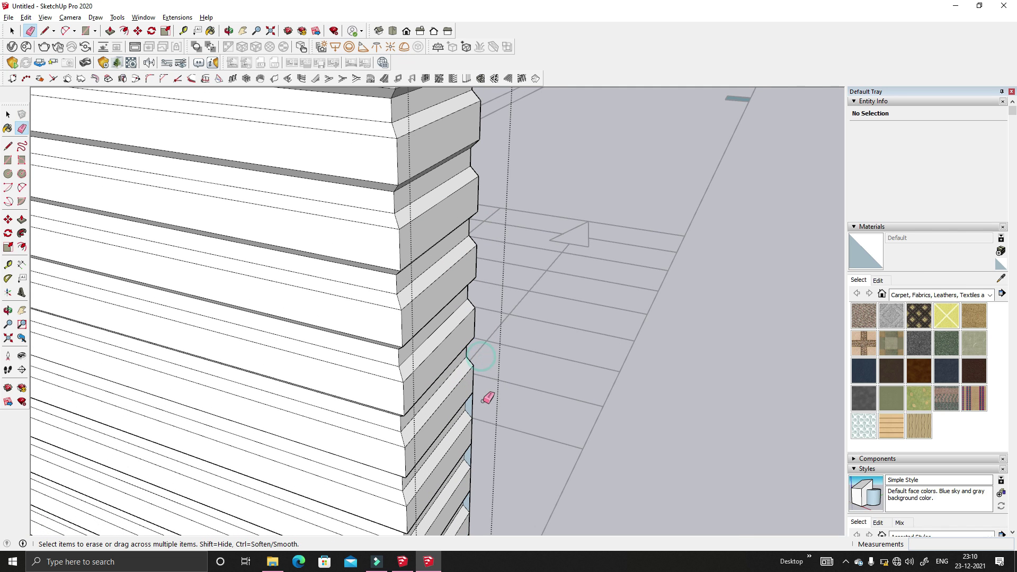
scroll(426, 202, down, 2)
scroll(424, 477, down, 2)
scroll(476, 279, up, 3)
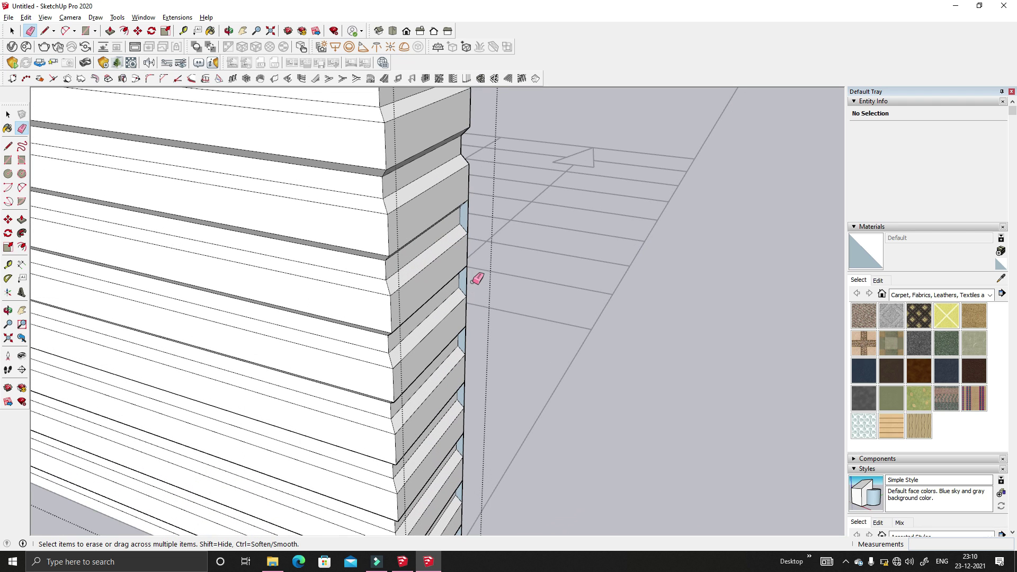
drag(473, 235, 468, 438)
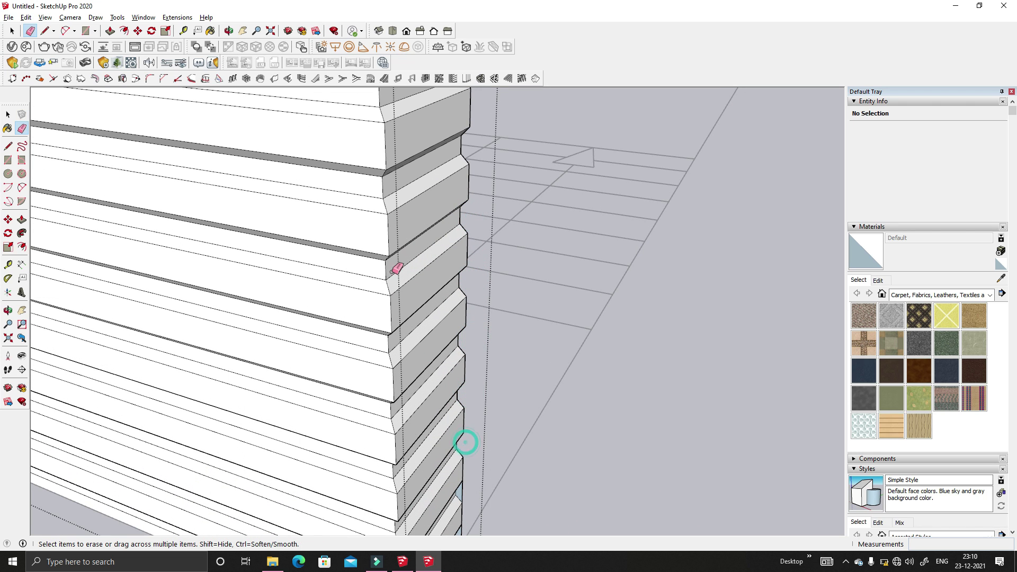
scroll(459, 335, down, 3)
scroll(443, 442, up, 2)
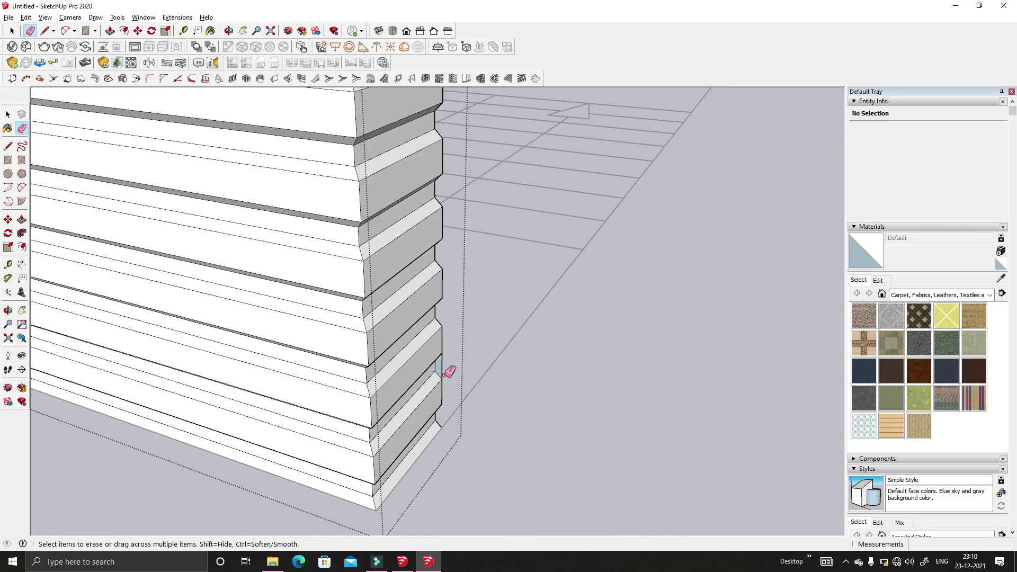
key(space)
scroll(572, 307, down, 3)
middle_drag(527, 386, 403, 339)
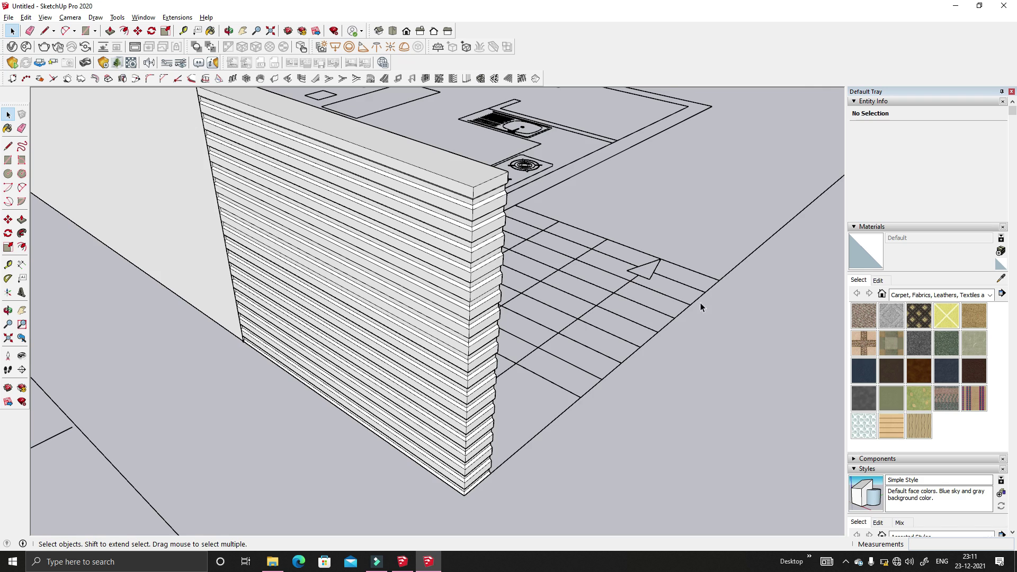
- Measure the width of the outer stair flight on the floor plan with the Tape Measure tool
middle_drag(700, 303, 418, 366)
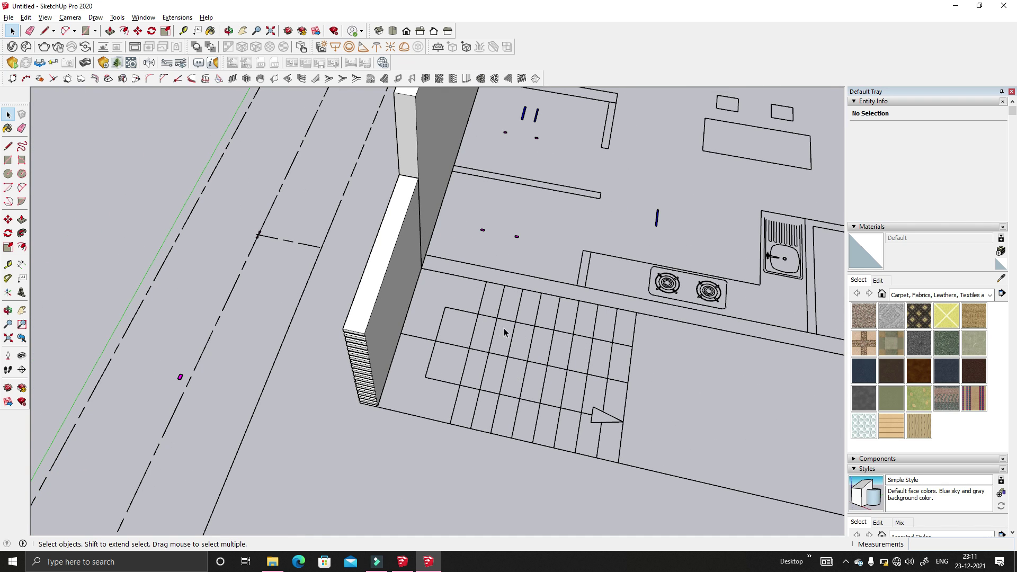
scroll(547, 404, down, 2)
mouse_move(548, 404)
middle_down()
mouse_move(519, 424)
mouse_move(548, 409)
middle_up()
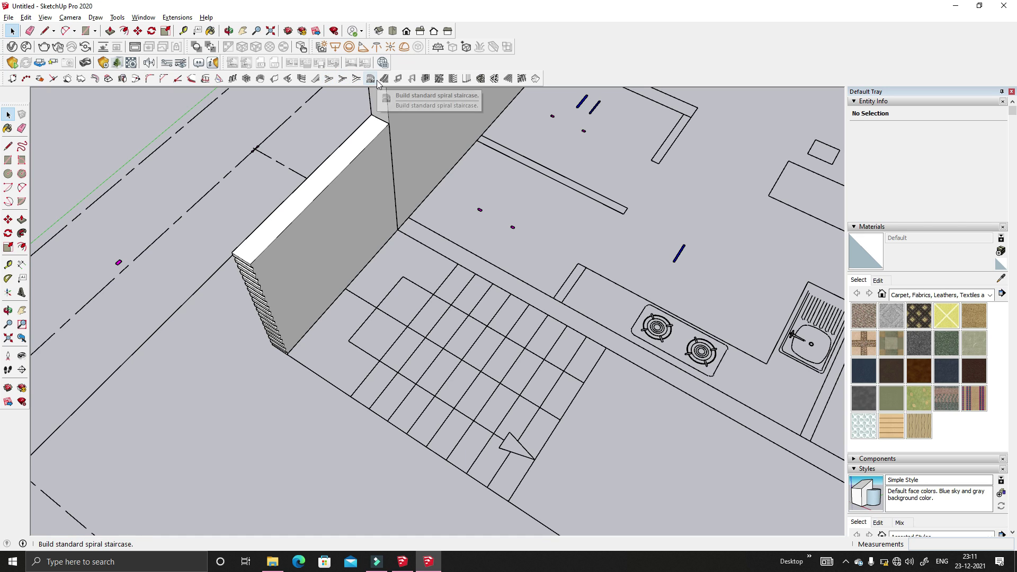
middle_drag(562, 372, 492, 356)
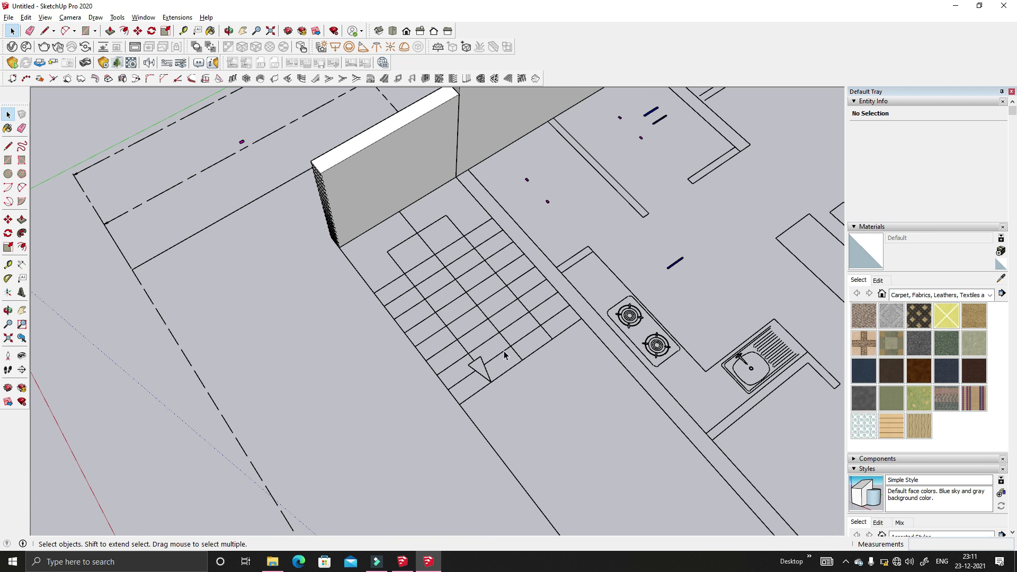
click(9, 265)
scroll(535, 354, up, 1)
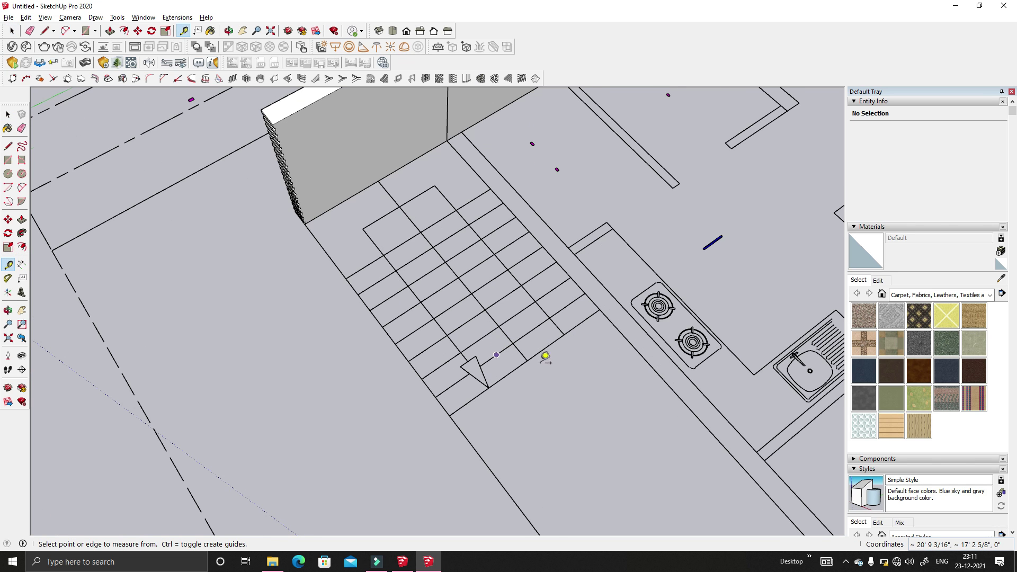
scroll(526, 352, up, 2)
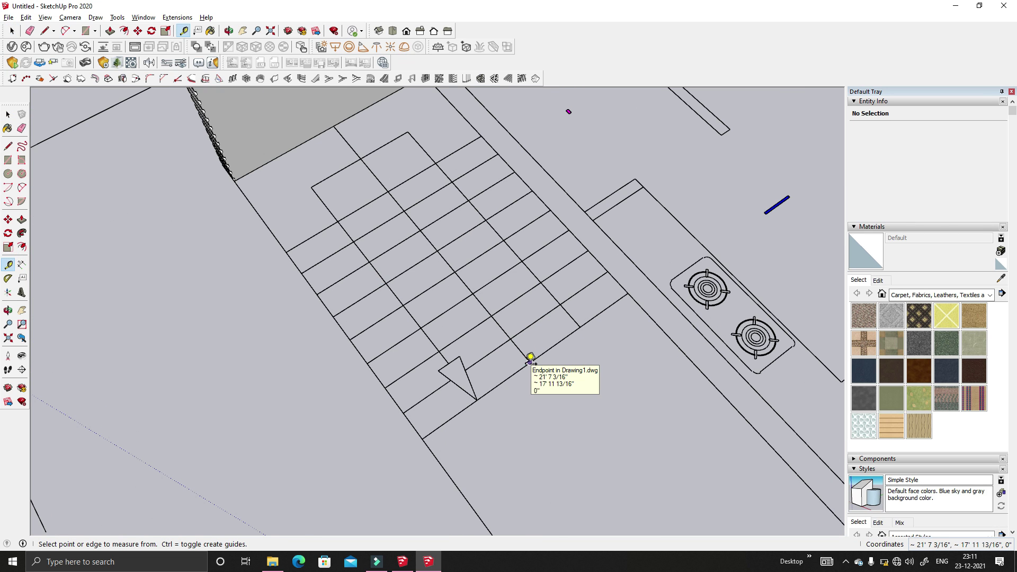
click(529, 363)
click(427, 435)
scroll(427, 435, up, 1)
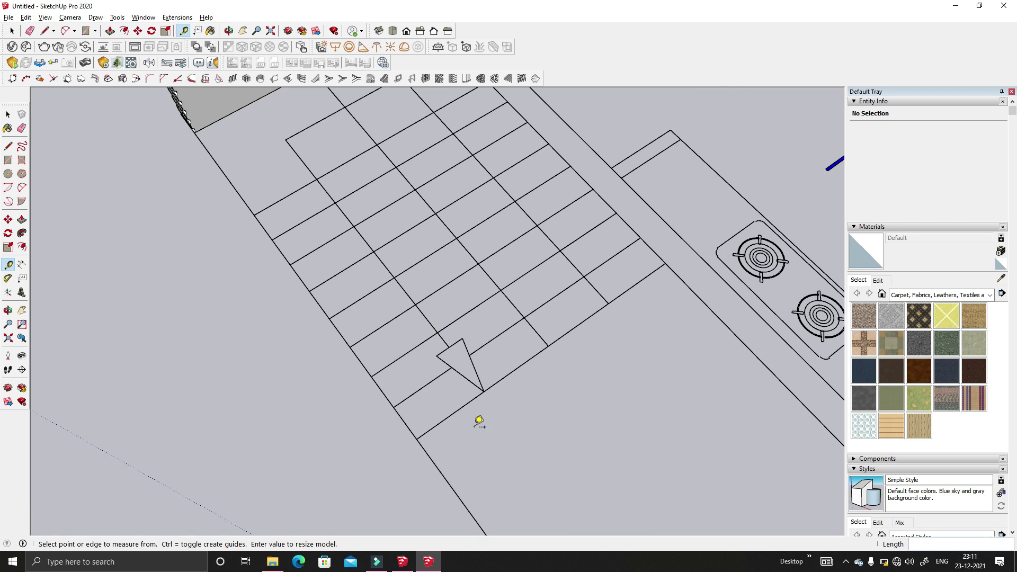
click(524, 317)
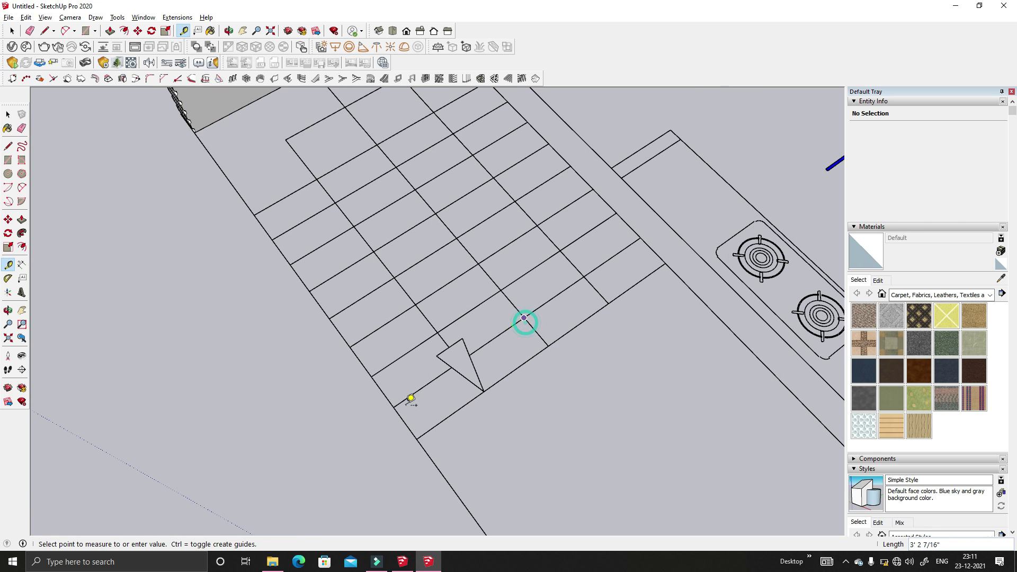
click(398, 401)
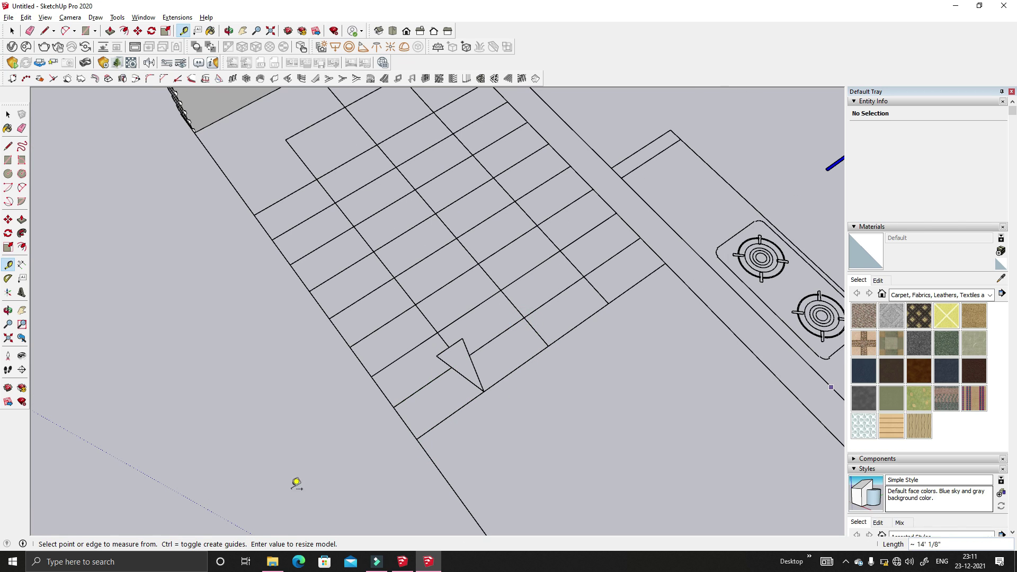
- Add dimensions for the width of the outer stair flight and the tread depth of its first step
click(22, 265)
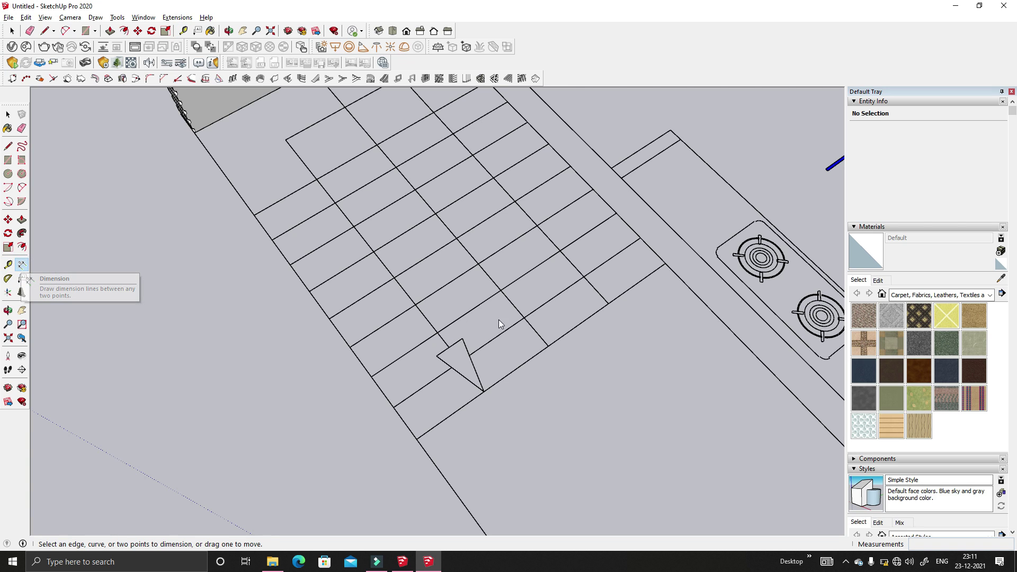
click(524, 317)
click(394, 407)
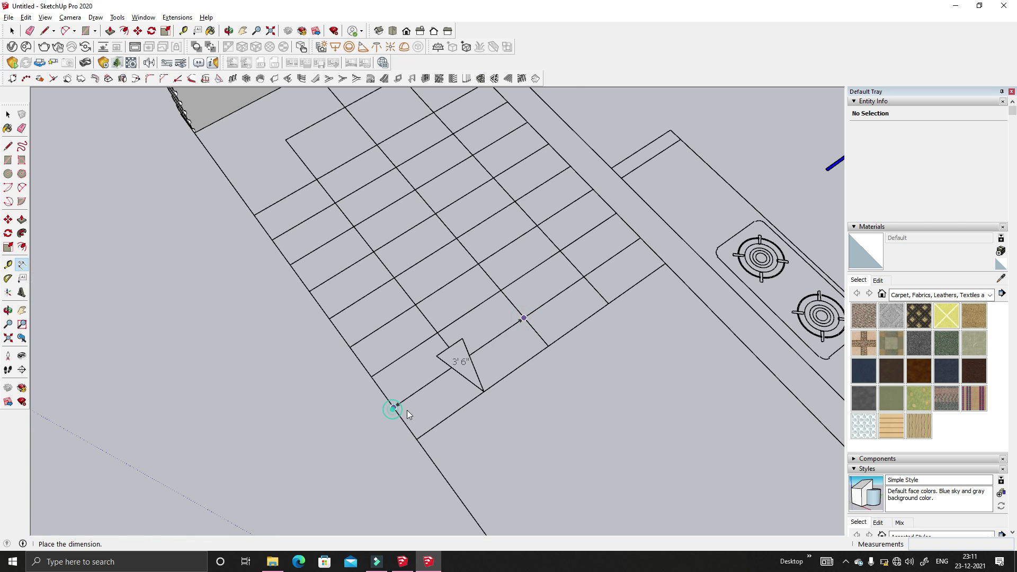
click(500, 422)
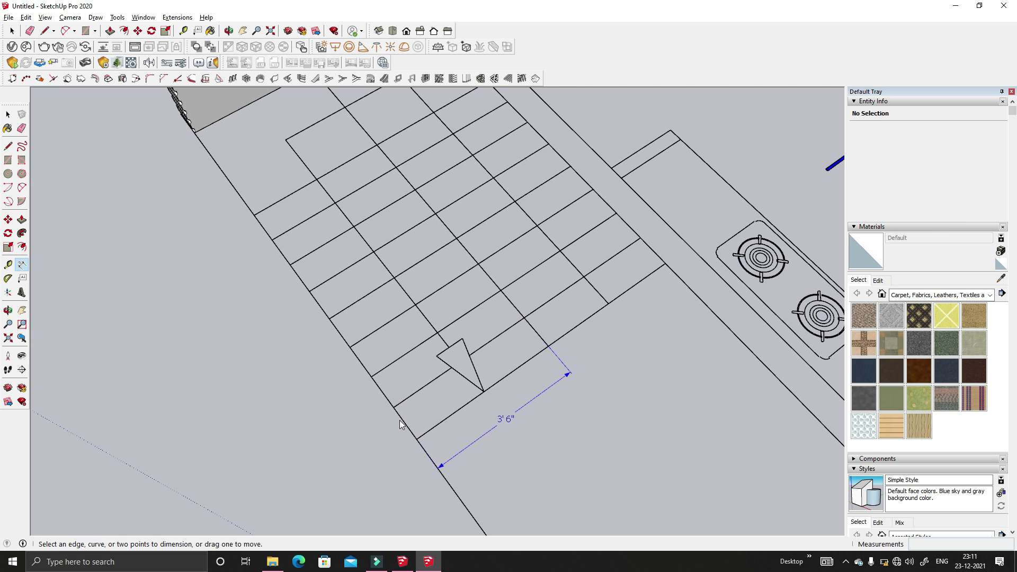
click(418, 439)
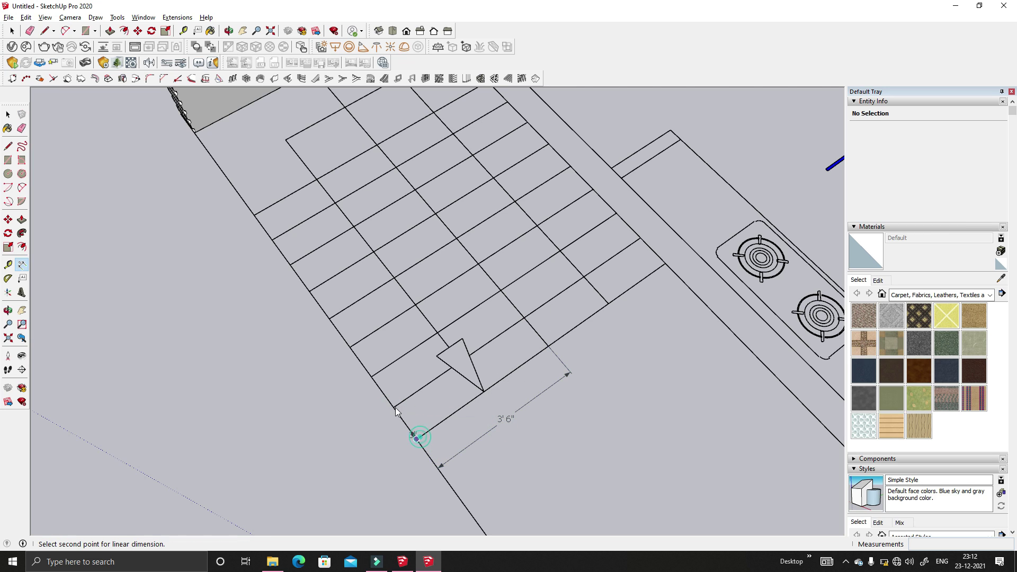
click(396, 410)
click(382, 428)
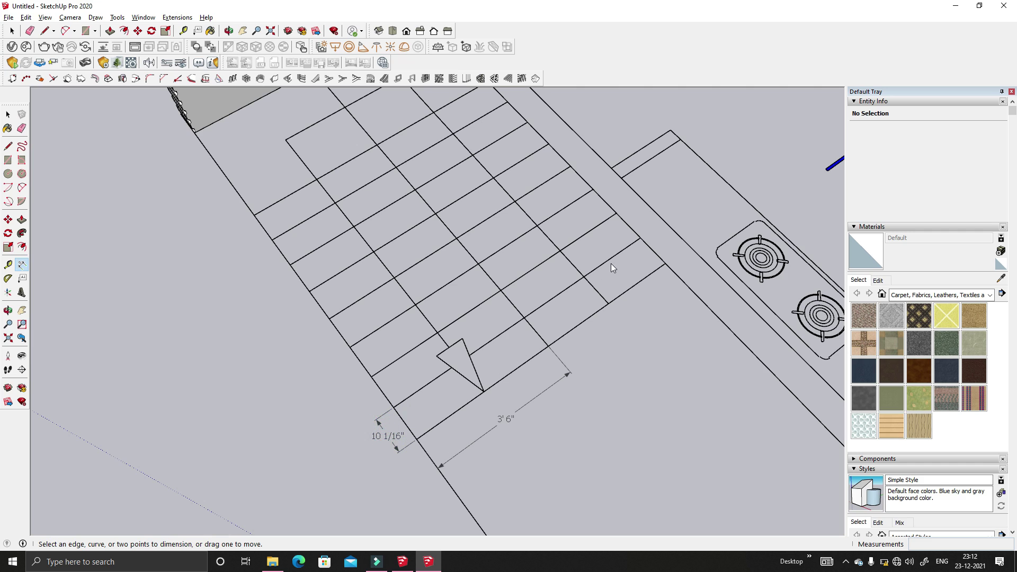
scroll(567, 448, down, 2)
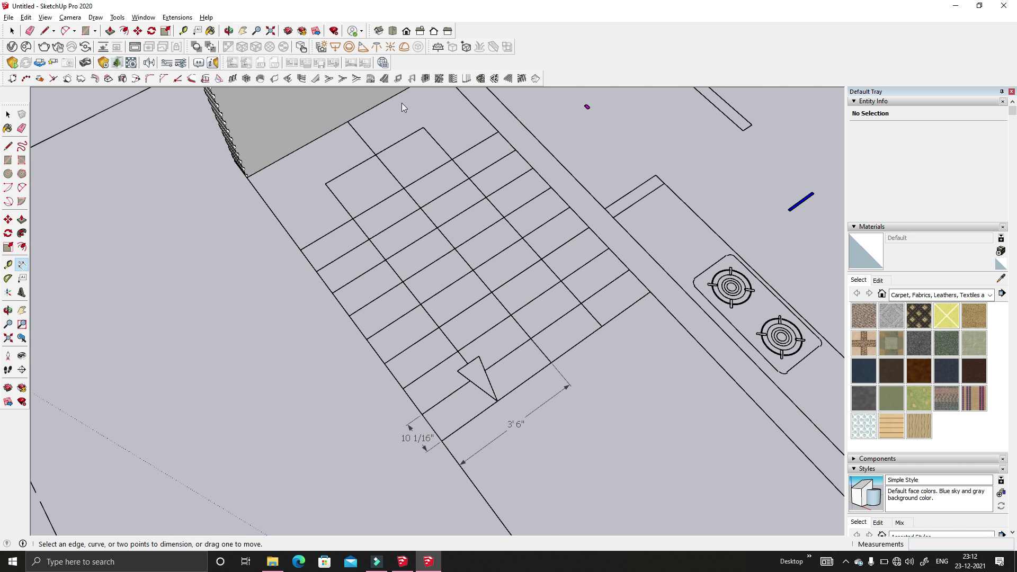
- Set up a two-flight staircase running right to left, with 3'6" flight width, 7" riser height, 10" tread depth and 0 gap between flights
click(329, 81)
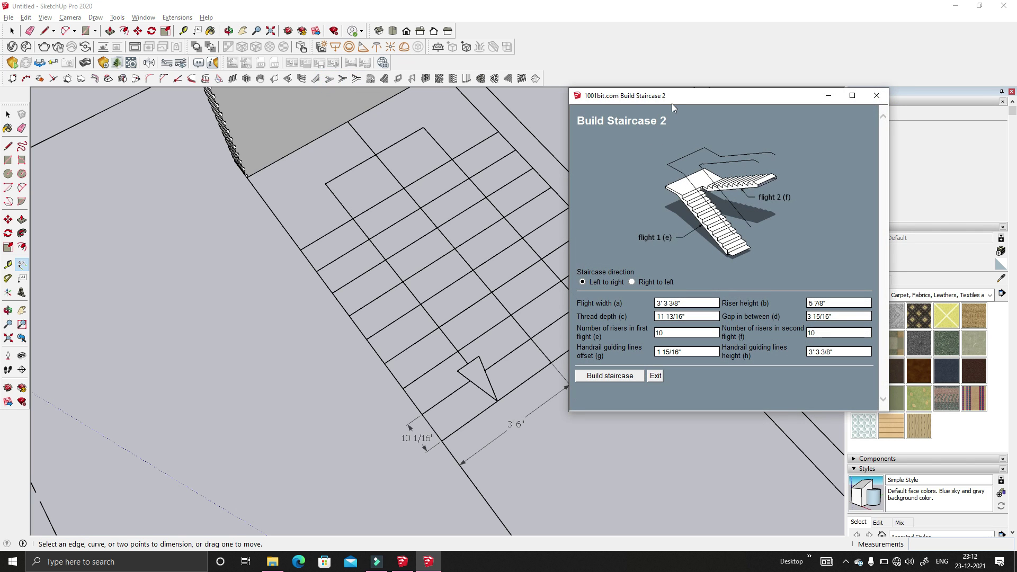
drag(672, 103, 751, 94)
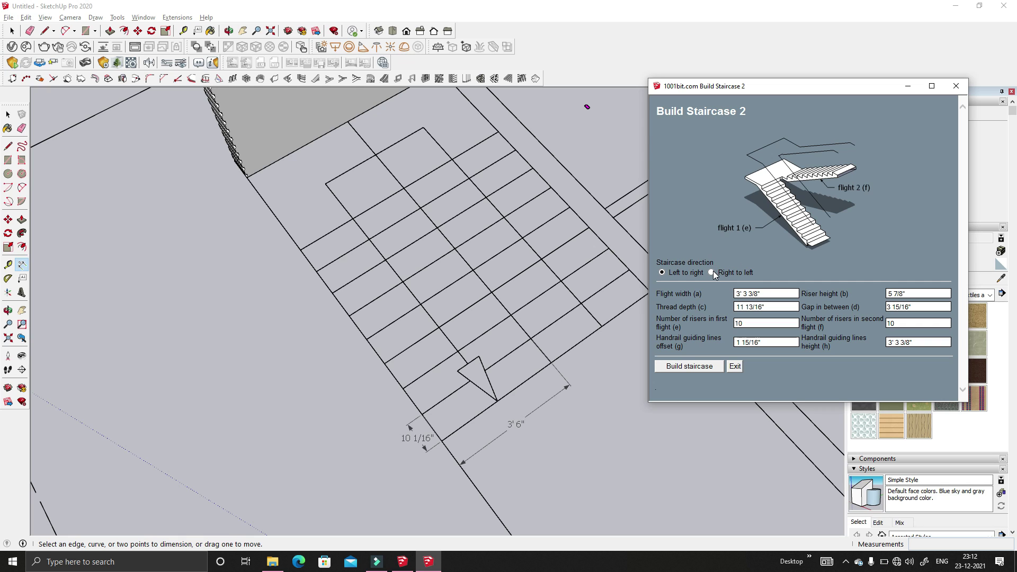
click(712, 273)
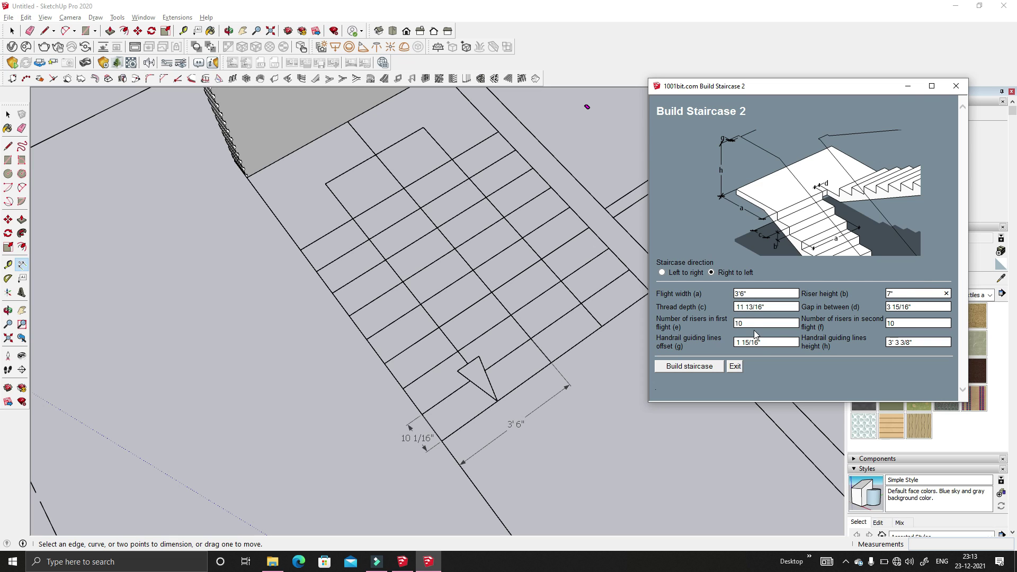
triple_click(767, 305)
text(10")
triple_click(914, 306)
text(0)
- Set 9 risers in the first flight and 8 in the second, and start building the two-flight staircase
double_click(743, 323)
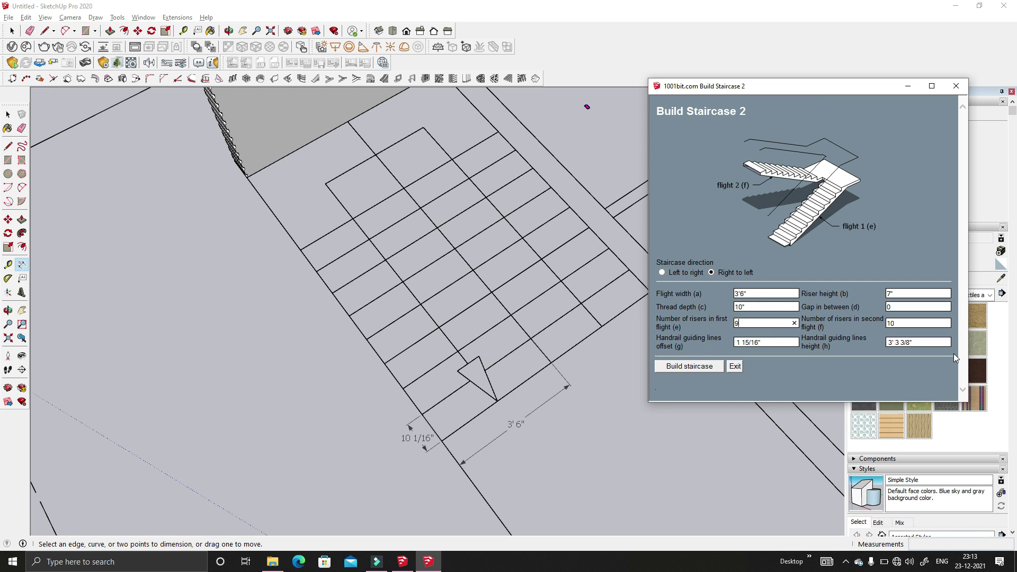
double_click(911, 321)
triple_click(765, 346)
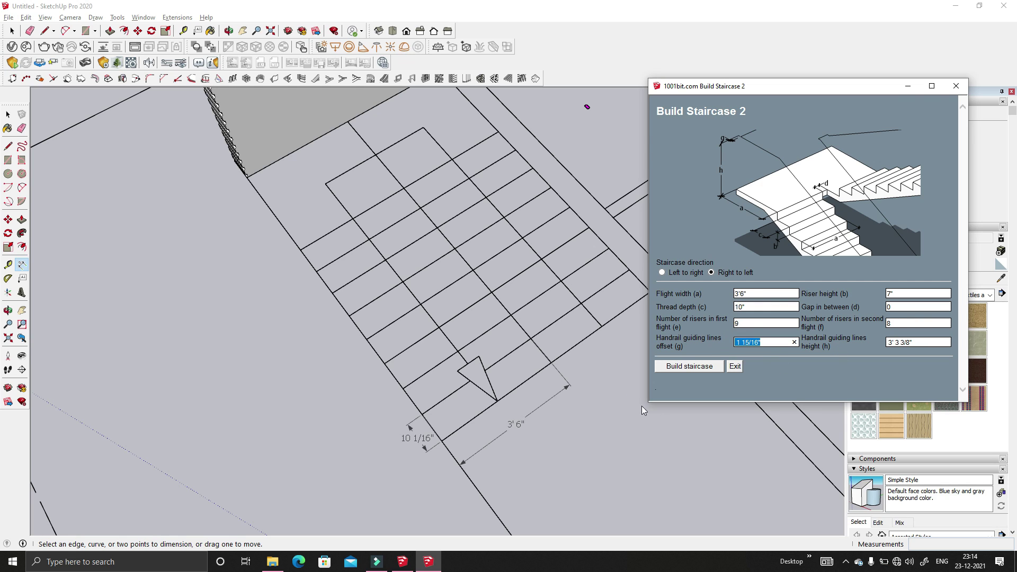
click(678, 368)
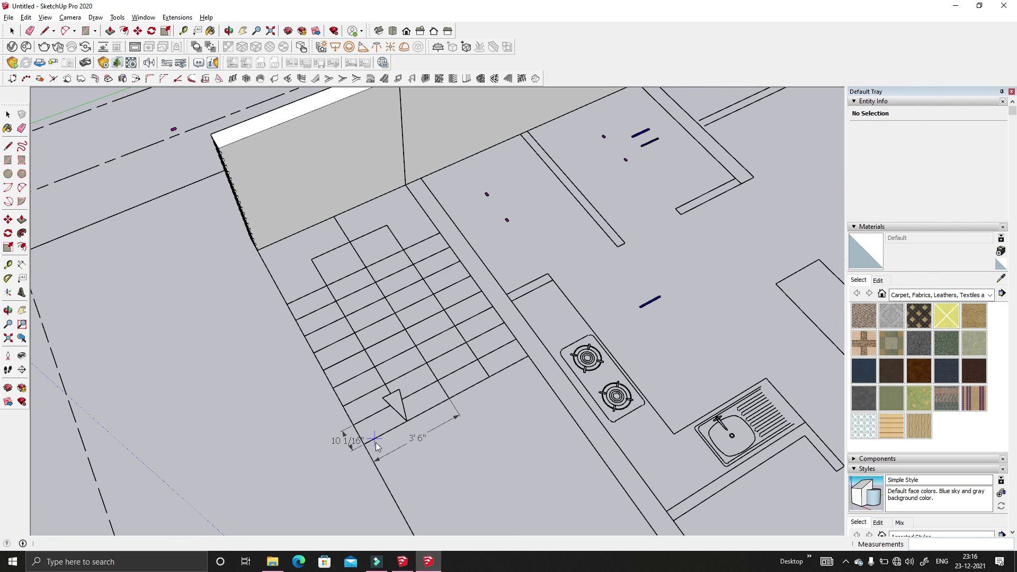
- Place the staircase with its base point at the outer corner of the plan's first step, directed along the outer flight edge toward the grooved wall
click(364, 446)
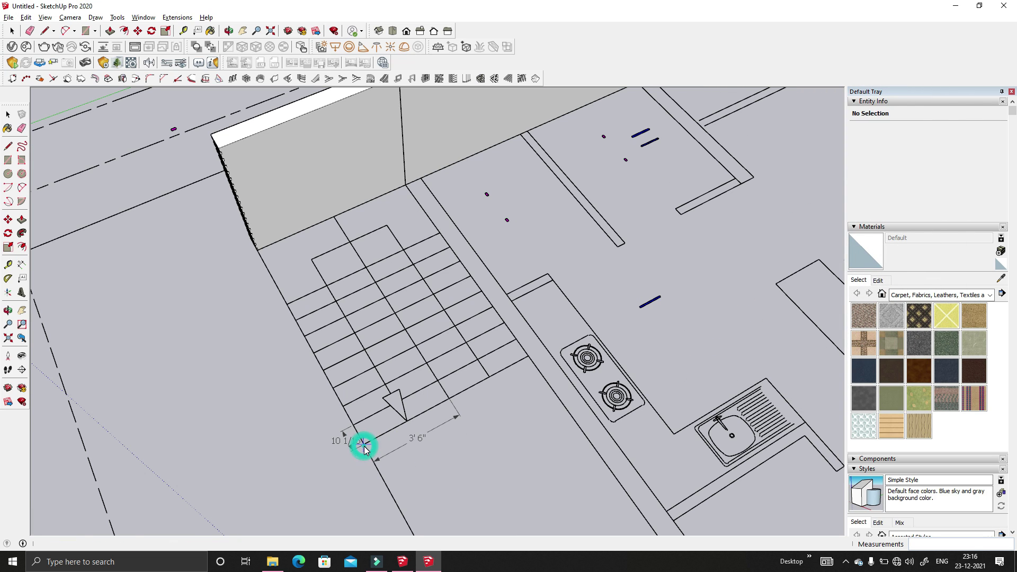
click(256, 257)
middle_drag(255, 257, 233, 339)
click(450, 321)
middle_drag(451, 322, 342, 413)
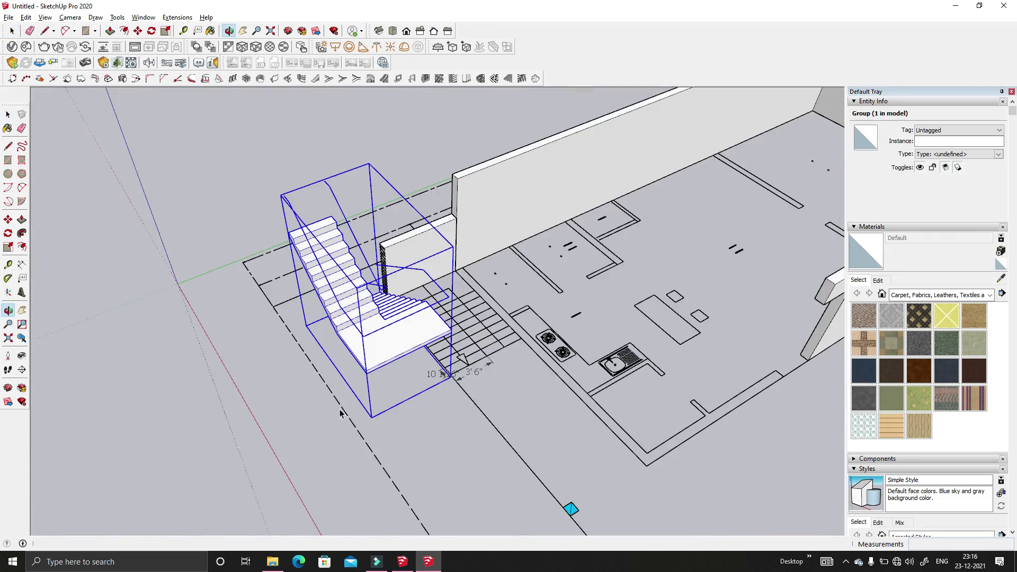
- Rotate the staircase group half a turn on the ground plane about a point near the outer flight
click(165, 31)
click(151, 31)
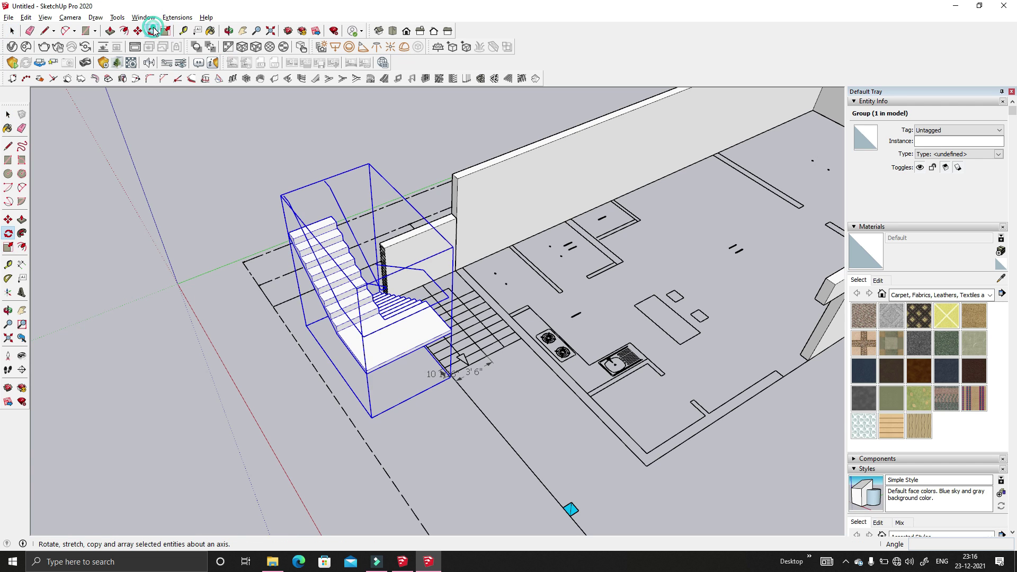
scroll(459, 378, up, 2)
click(423, 431)
click(460, 411)
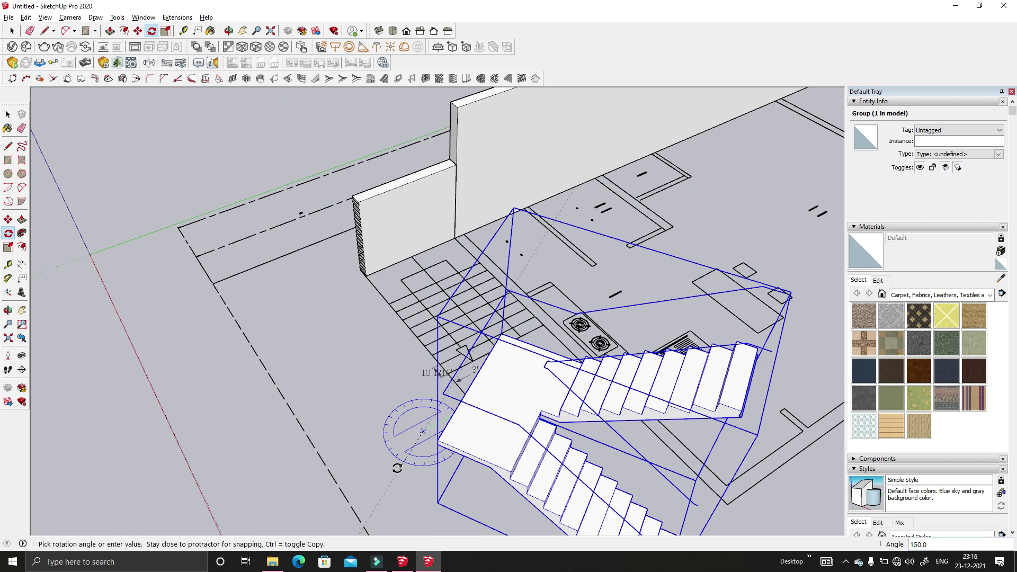
click(374, 461)
scroll(392, 198, down, 4)
scroll(475, 433, up, 3)
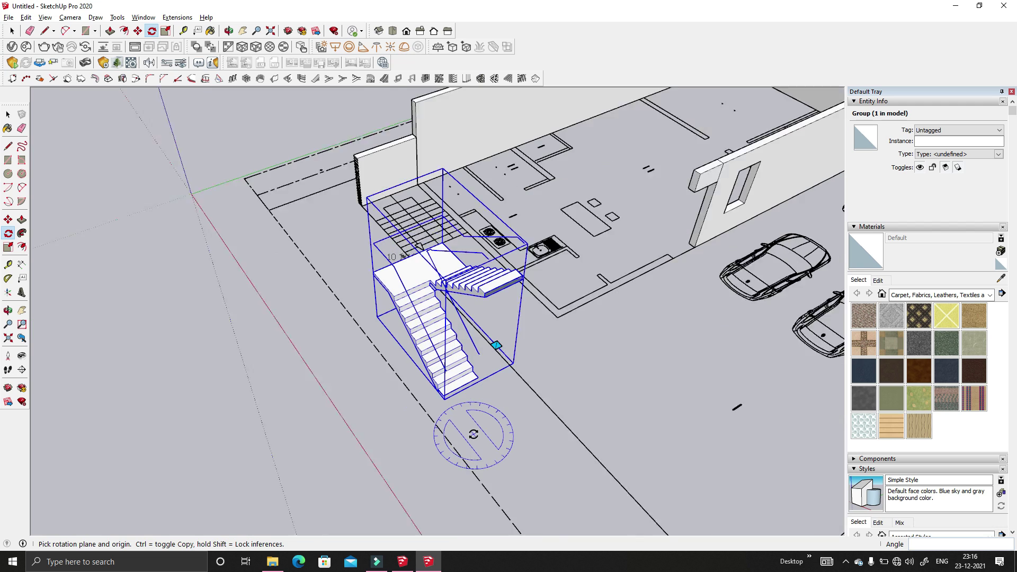
- Try flipping the staircase group along its green axis, and undo the flip
key(space)
right_click(439, 331)
mouse_move(480, 238)
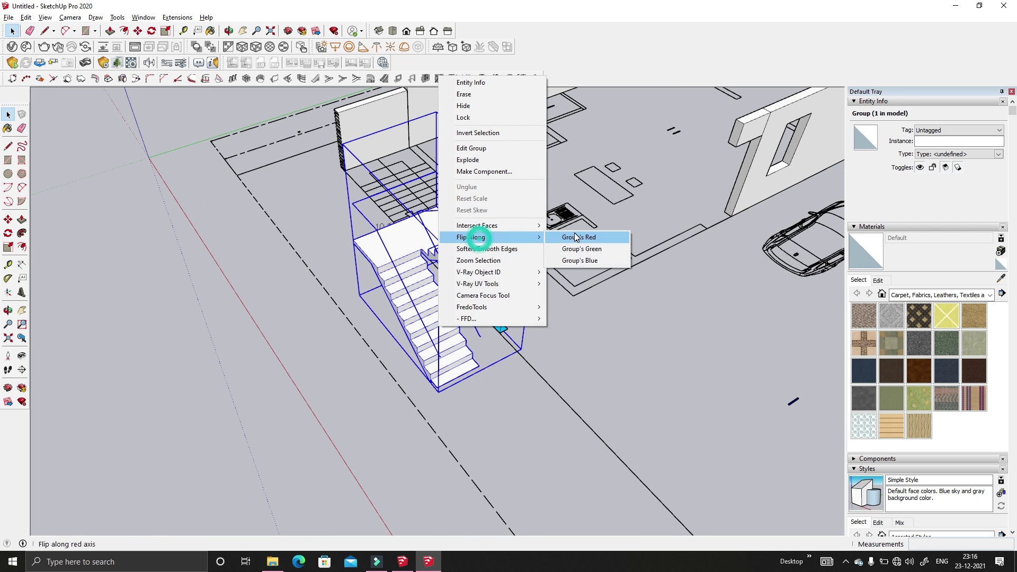
click(587, 250)
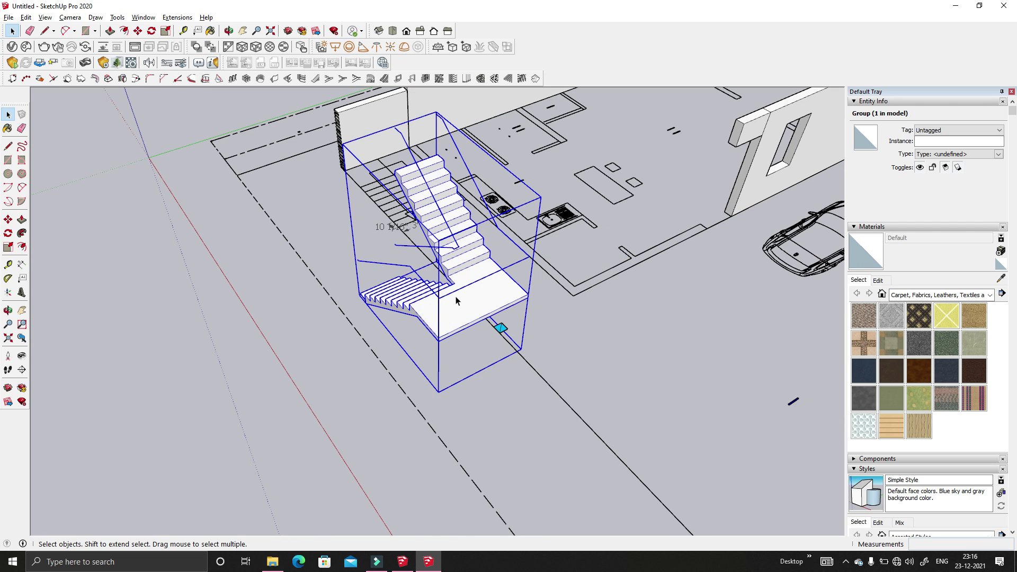
key(ctrl+z)
- Flip the staircase group along its red axis
right_click(446, 324)
click(496, 232)
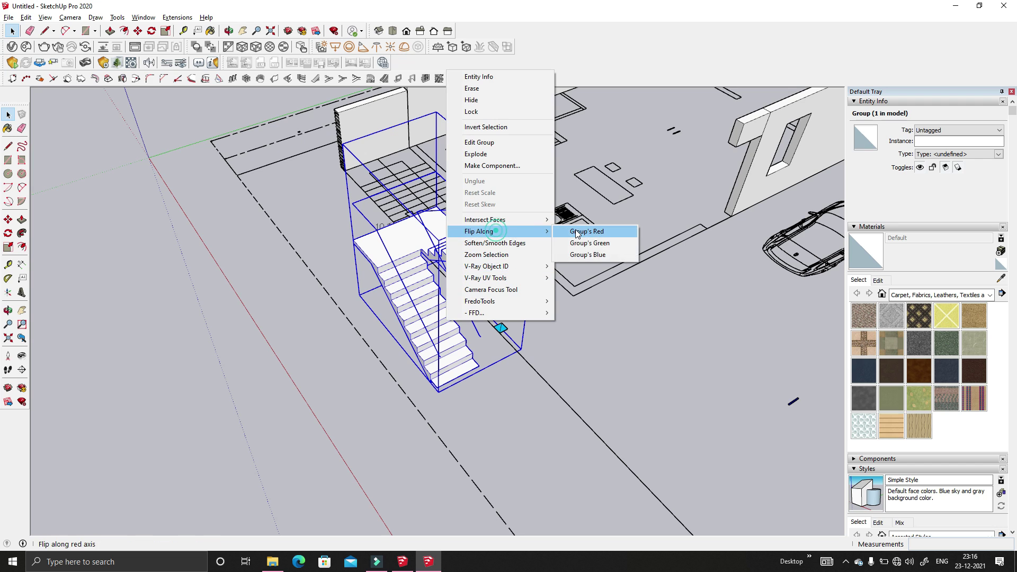
click(577, 233)
click(548, 312)
click(463, 340)
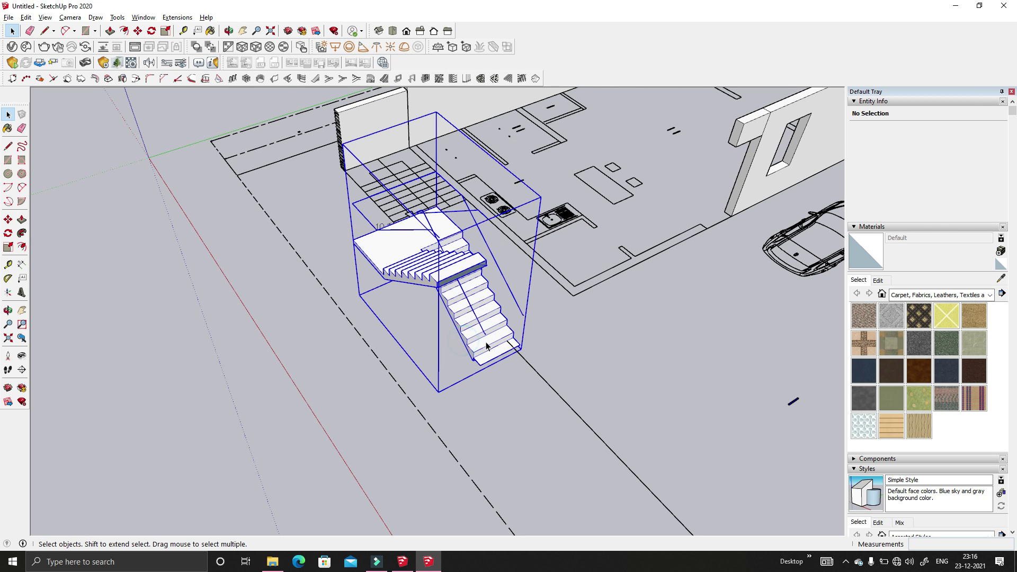
- Open the staircase group for editing and draw a rectangle closing one open side beneath the lowest tread
scroll(486, 346, up, 1)
key(m)
middle_drag(486, 345, 413, 332)
scroll(483, 339, up, 5)
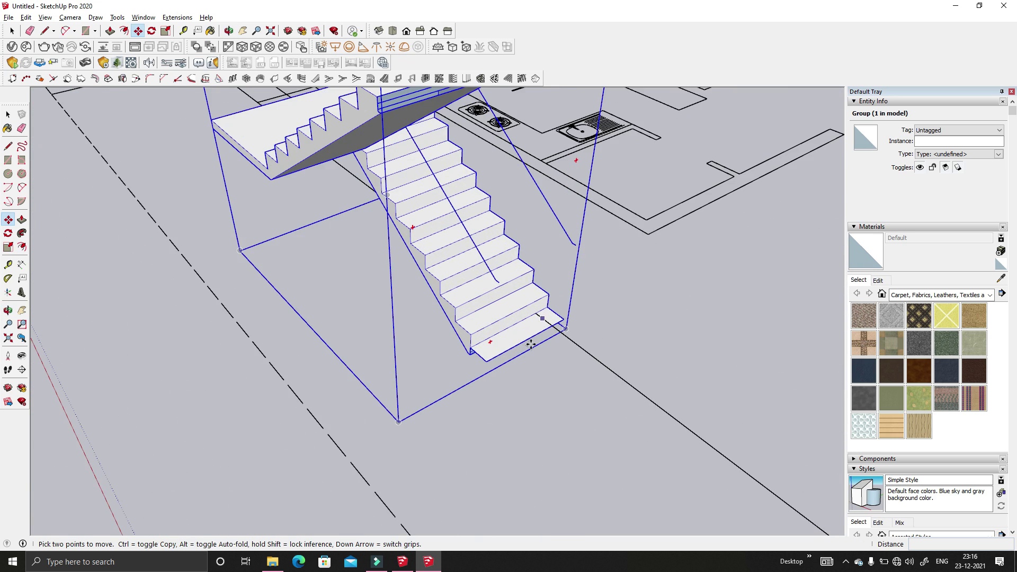
key(space)
double_click(519, 315)
key(r)
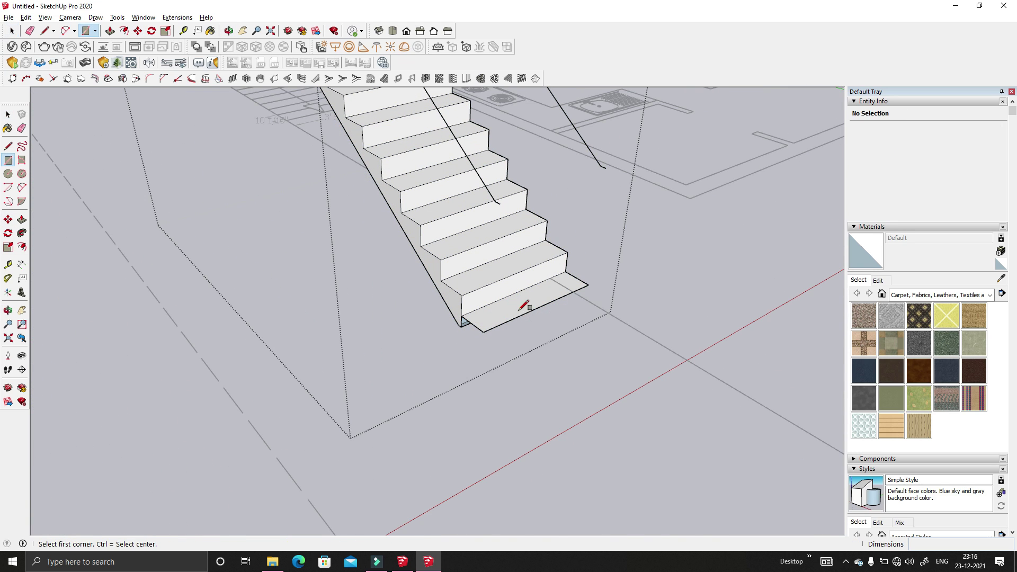
scroll(506, 321, up, 2)
click(517, 311)
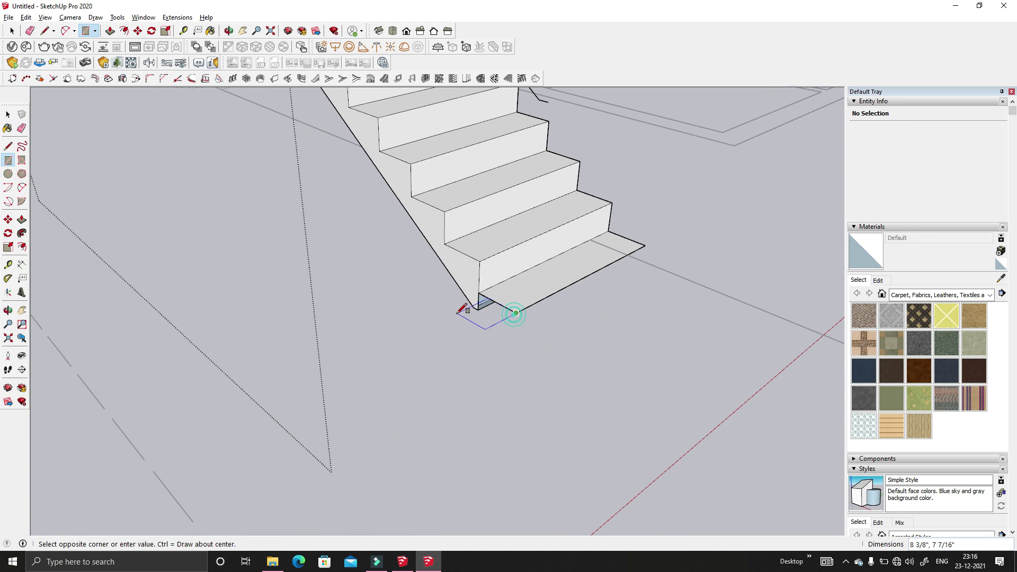
middle_drag(481, 302, 424, 211)
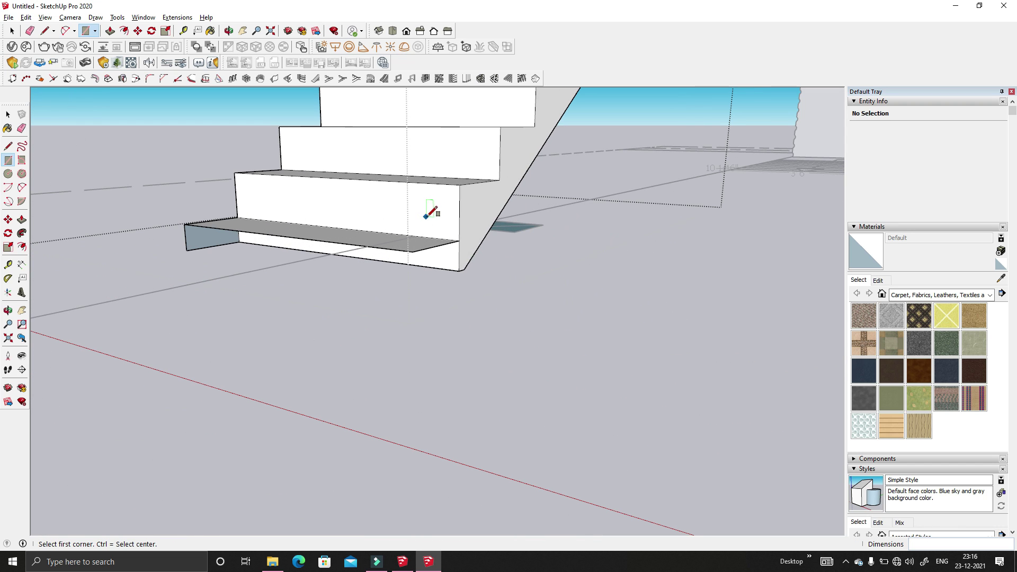
- Draw rectangles closing the other side and the front of the lowest step, and leave the staircase group
click(413, 252)
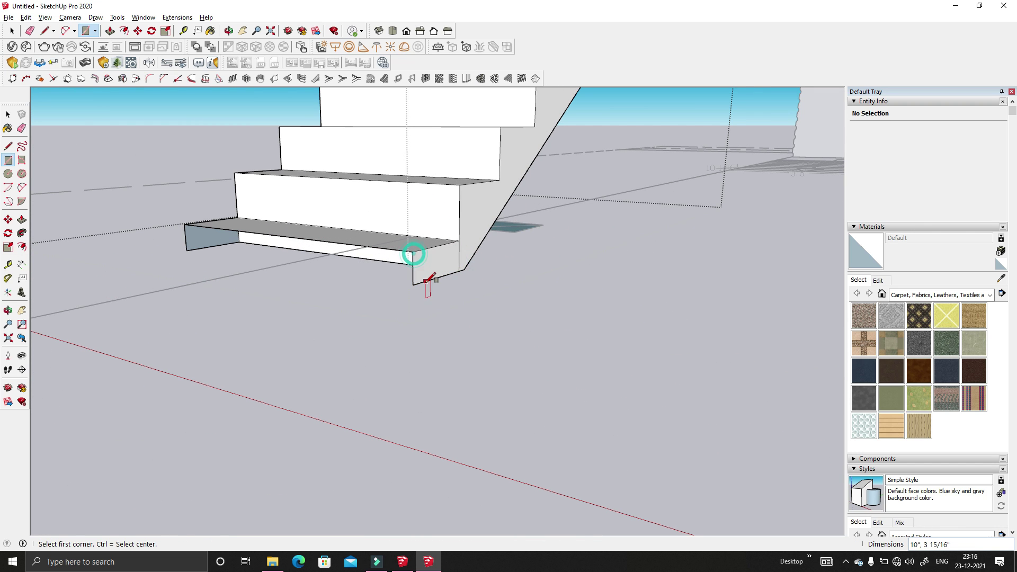
click(412, 284)
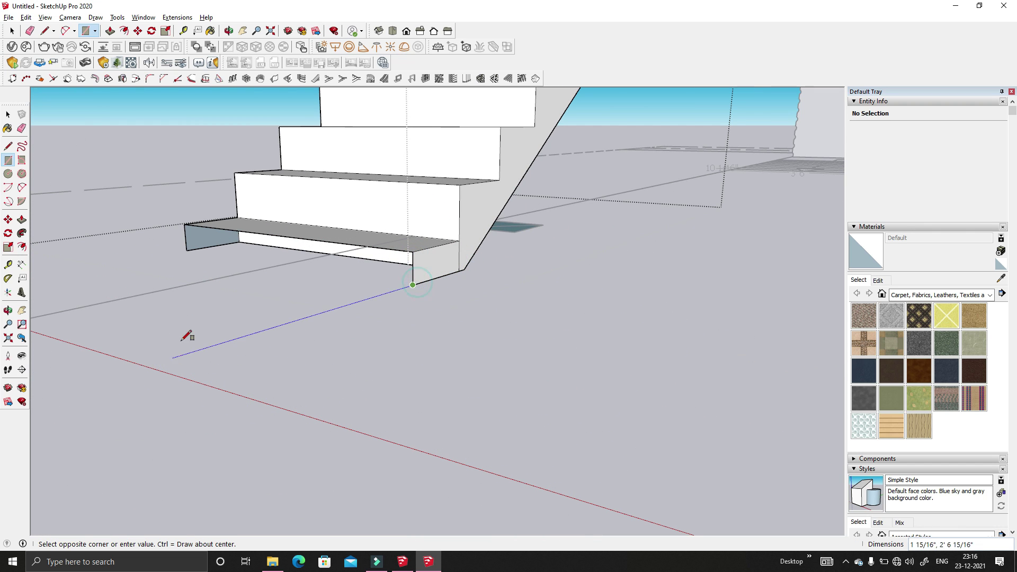
click(185, 225)
middle_drag(188, 225, 413, 313)
key(space)
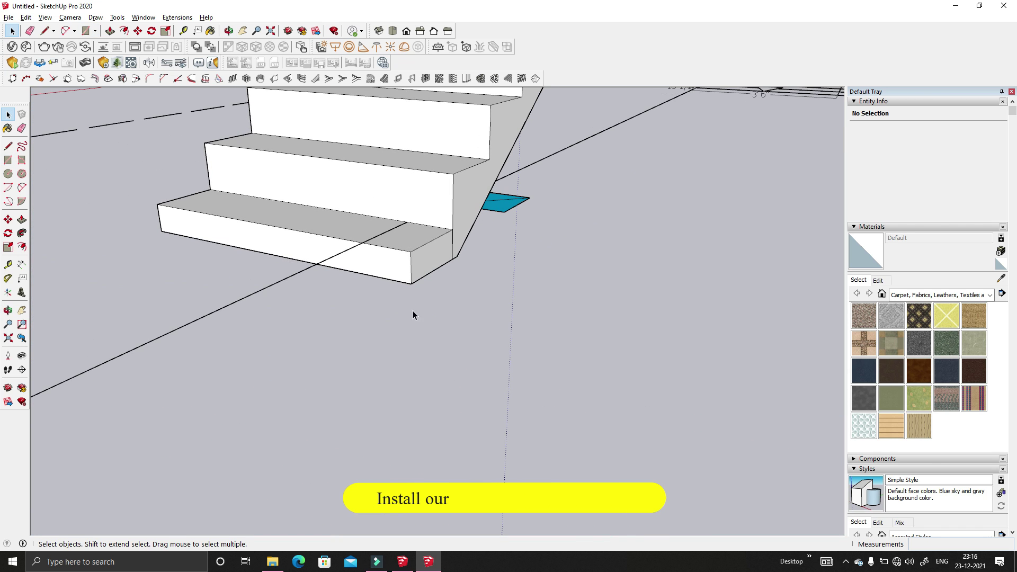
- Move the staircase group by its lowest step's bottom corner onto the inner flight's starting corner beside the kitchen wall on the plan
click(400, 233)
key(m)
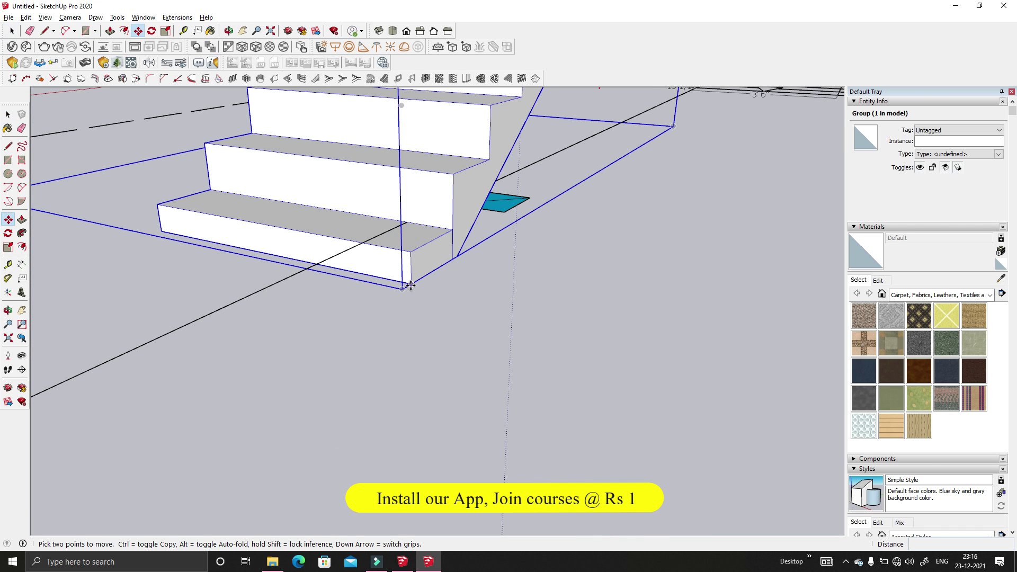
click(411, 285)
middle_drag(383, 241, 371, 301)
scroll(277, 277, down, 8)
scroll(490, 182, up, 4)
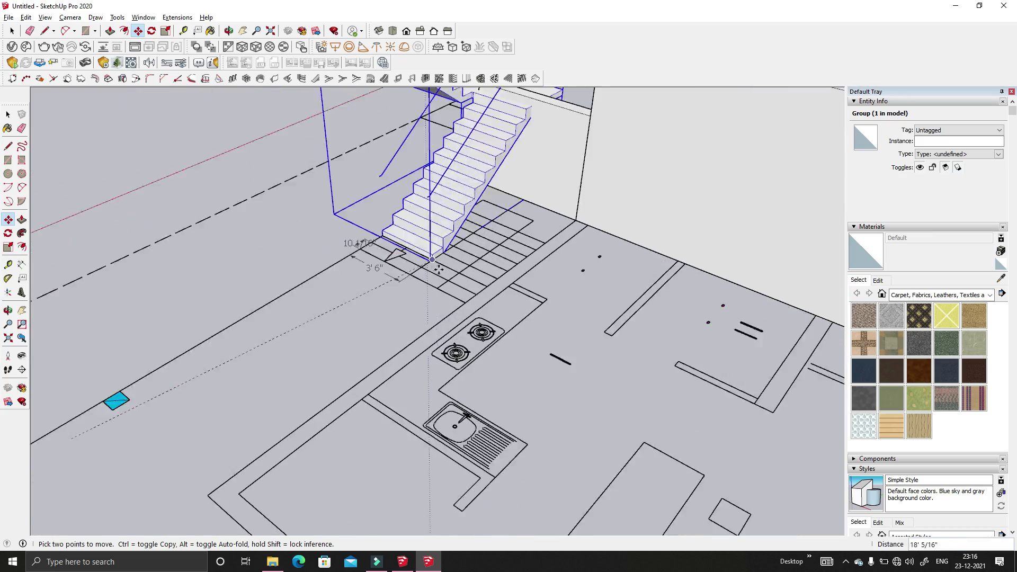
click(460, 294)
scroll(451, 286, up, 3)
key(space)
click(375, 332)
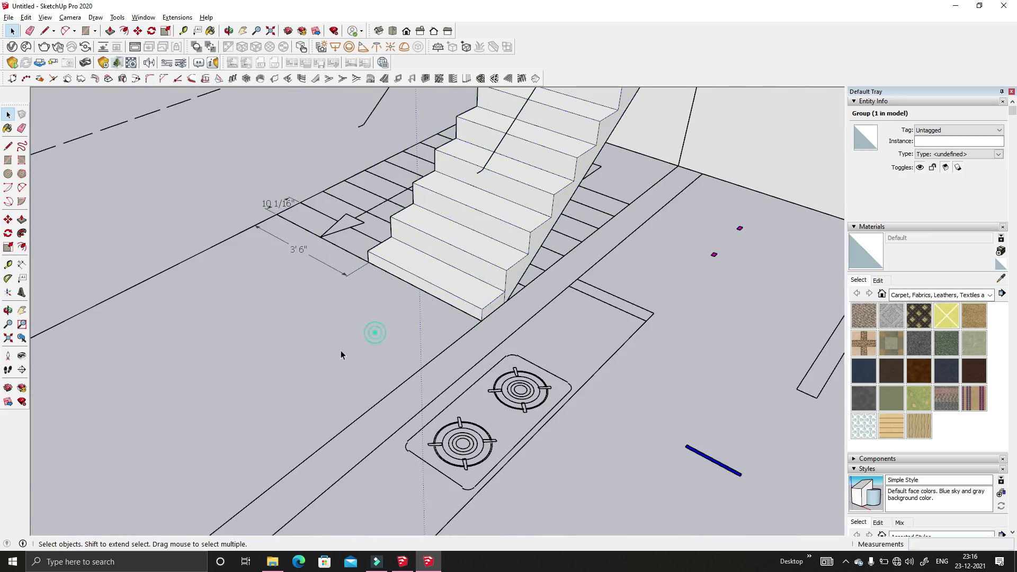
- Build a Type D single-flight staircase with 3'6" step width and 9 risers on the open ground beside the two-flight staircase
middle_drag(341, 355, 254, 233)
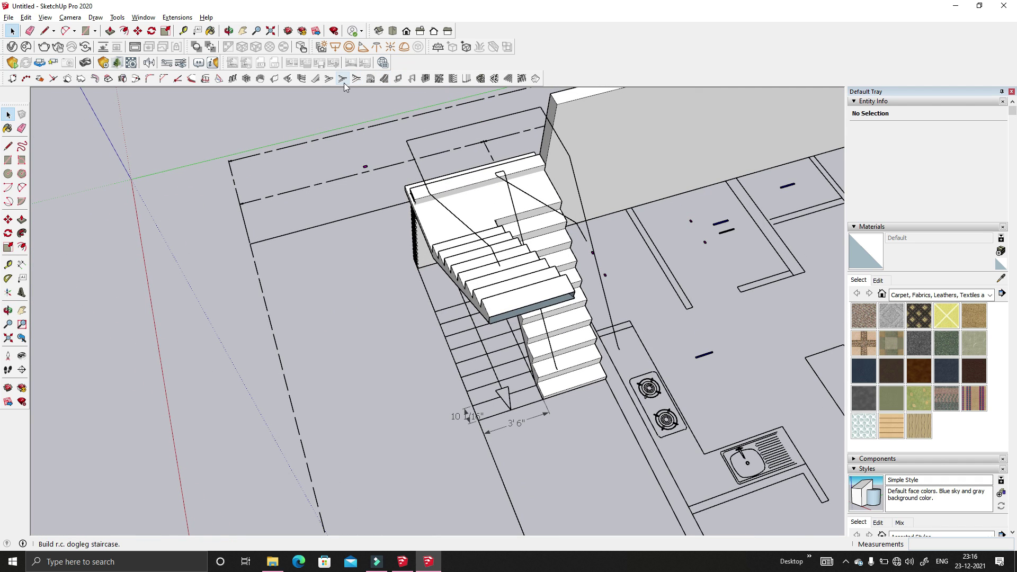
click(315, 78)
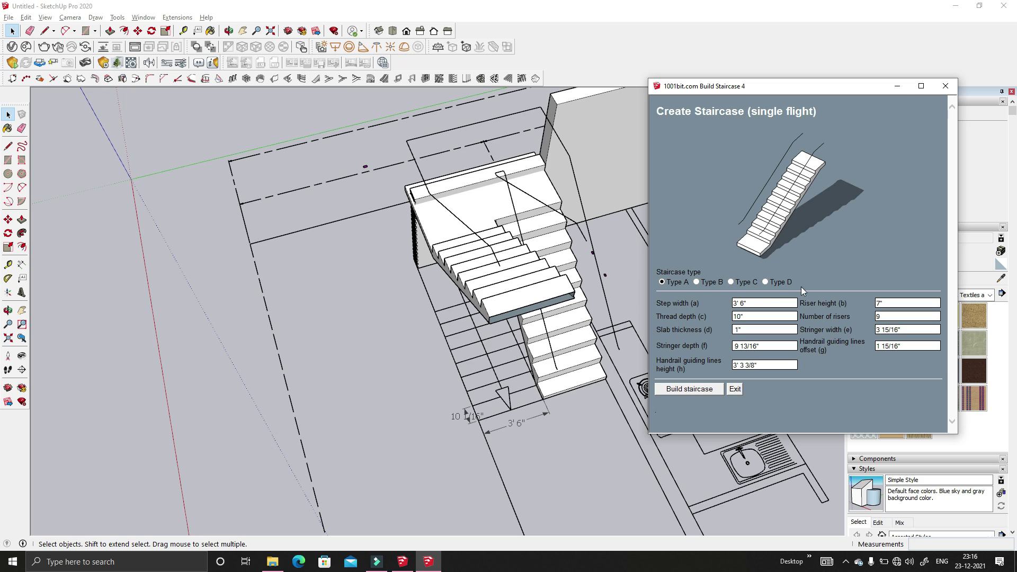
click(697, 282)
click(731, 282)
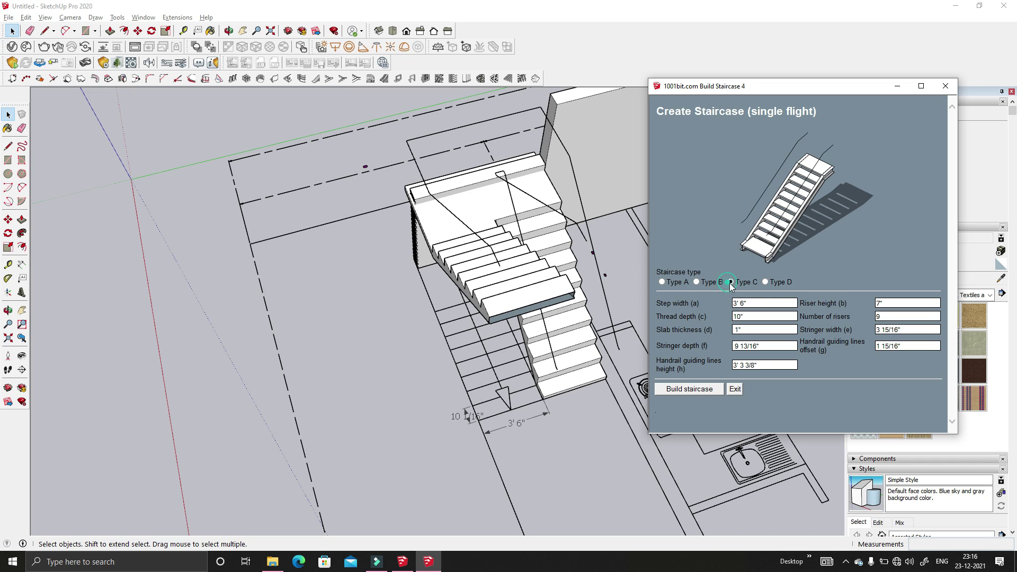
click(764, 282)
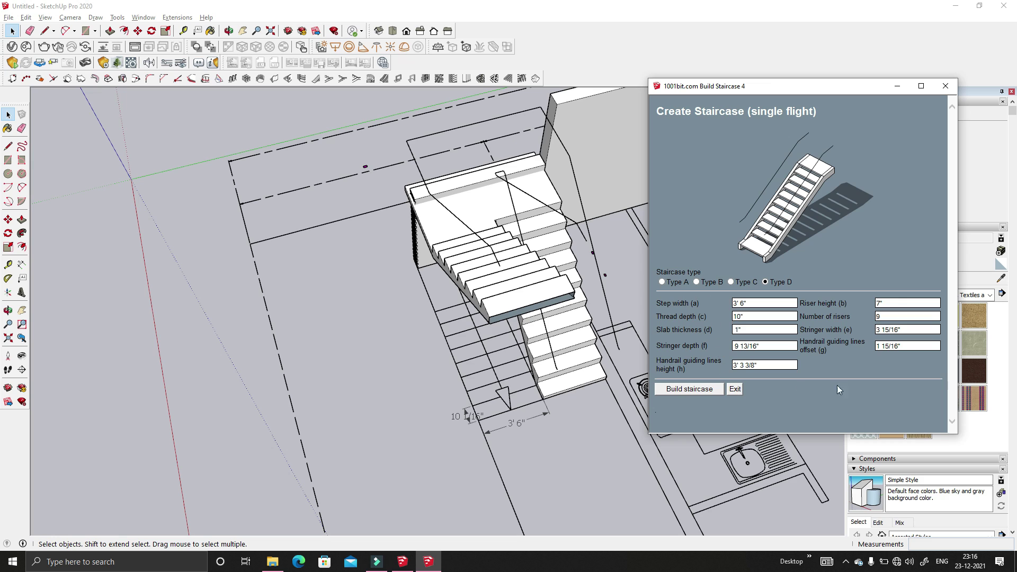
click(687, 390)
click(341, 308)
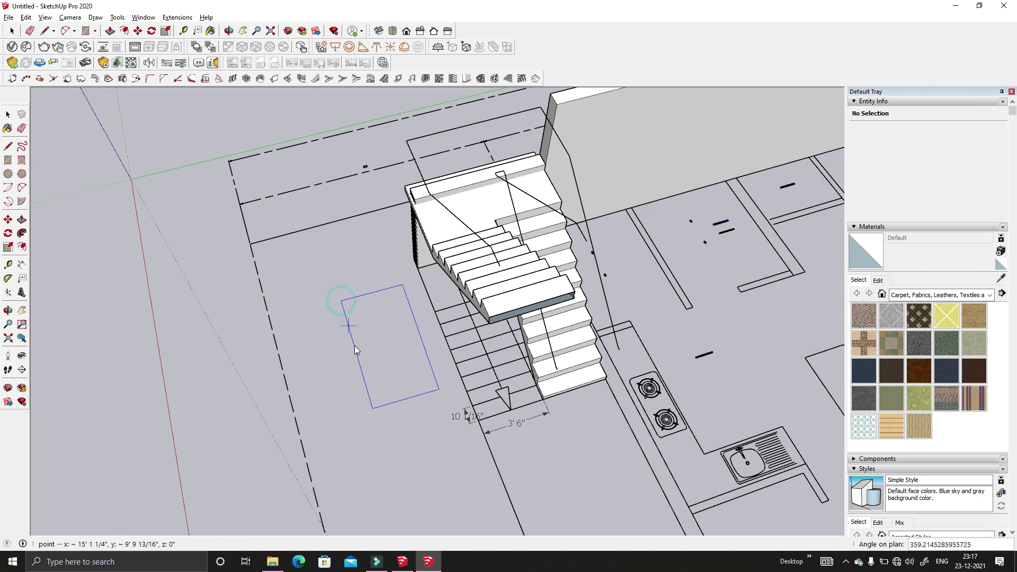
click(378, 424)
mouse_move(349, 432)
middle_down()
mouse_move(719, 332)
mouse_move(186, 422)
mouse_move(402, 377)
mouse_move(695, 247)
mouse_move(347, 356)
mouse_move(356, 427)
middle_up()
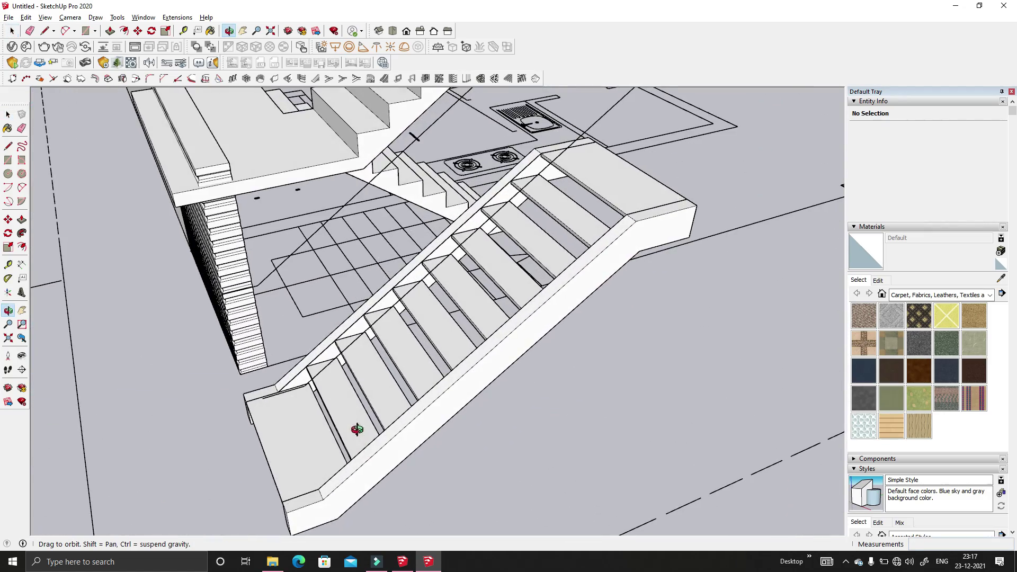
scroll(489, 368, down, 2)
middle_drag(488, 368, 317, 360)
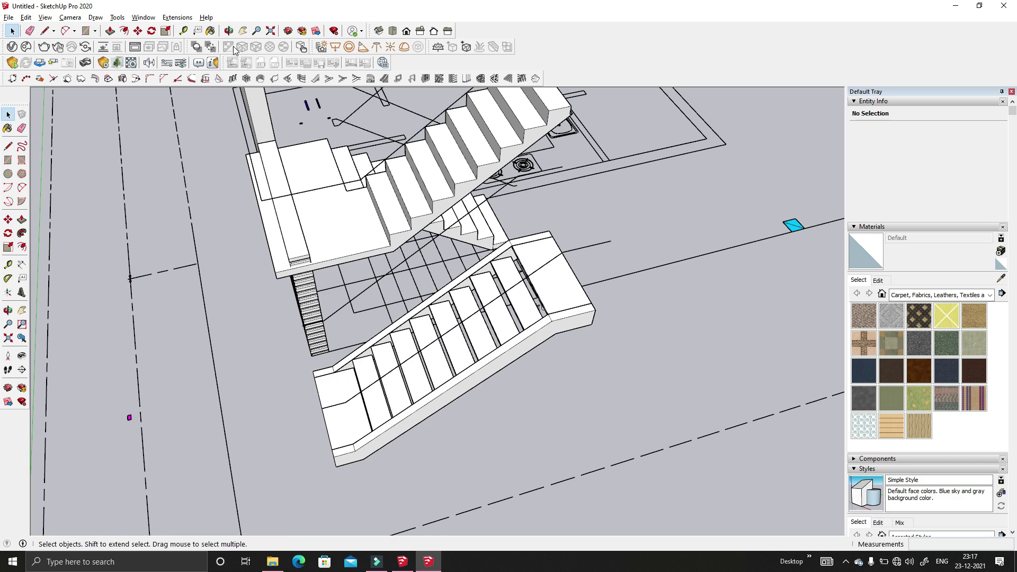
- Build a Type A spiral staircase with handrail and intermediate rails on the open ground next to the single-flight staircase
click(371, 78)
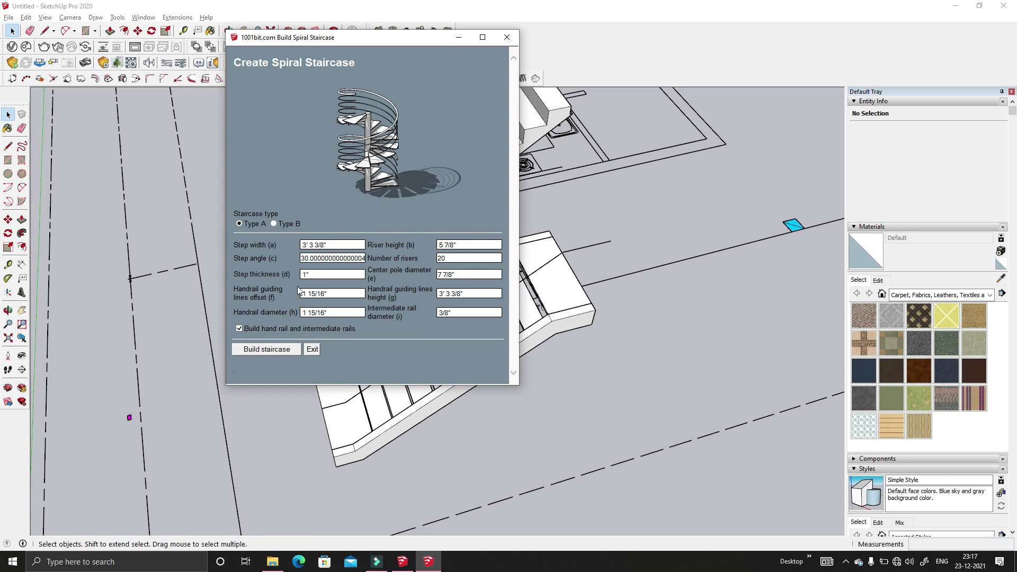
click(283, 349)
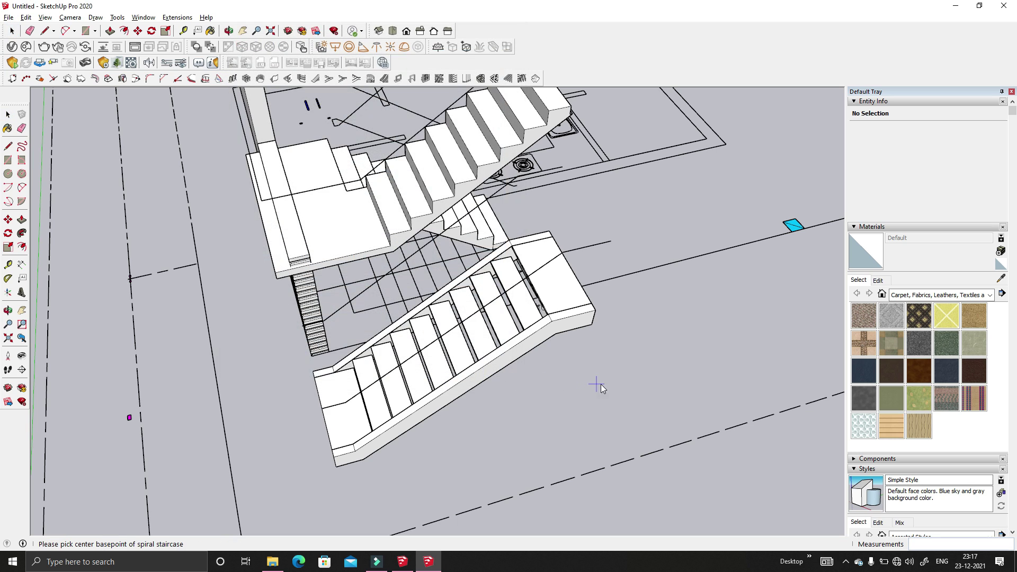
click(671, 381)
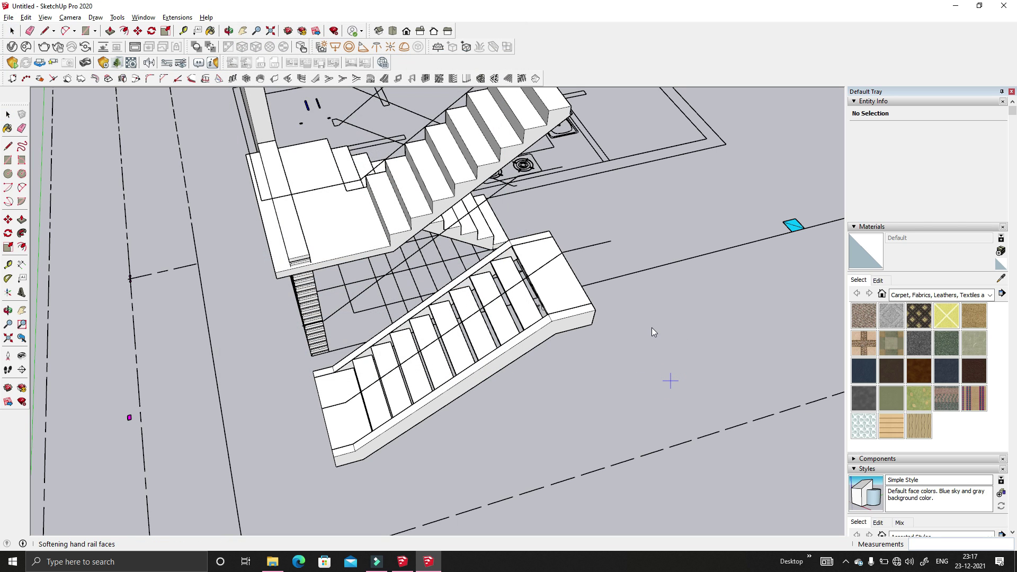
mouse_move(657, 305)
middle_down()
mouse_move(643, 339)
mouse_move(645, 265)
mouse_move(569, 328)
mouse_move(641, 159)
mouse_move(335, 193)
mouse_move(129, 304)
mouse_move(617, 179)
mouse_move(71, 291)
mouse_move(62, 306)
mouse_move(371, 254)
mouse_move(418, 274)
mouse_move(400, 106)
middle_up()
scroll(643, 339, down, 3)
scroll(569, 327, up, 3)
scroll(568, 327, up, 3)
scroll(62, 306, up, 3)
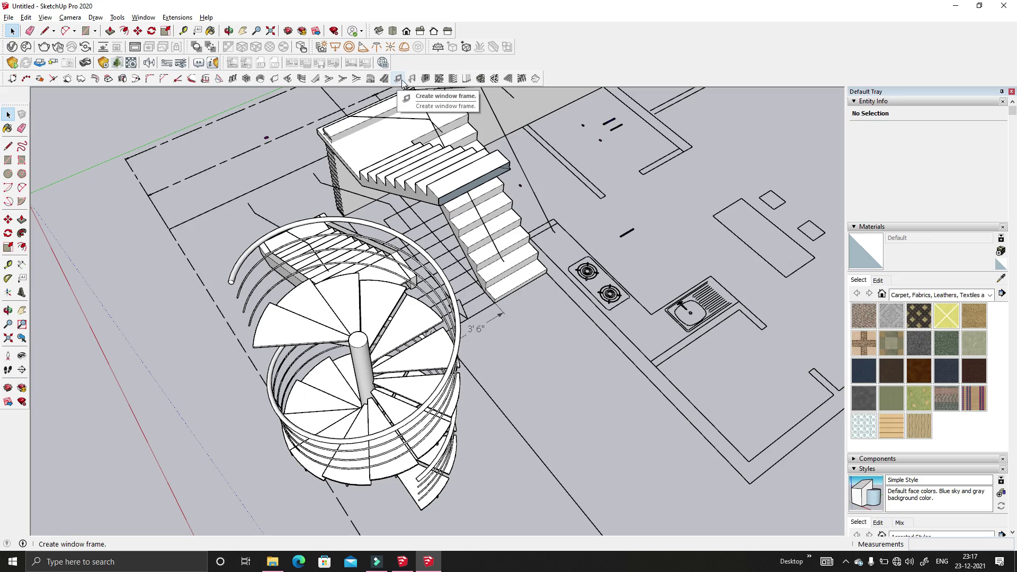
scroll(600, 259, down, 6)
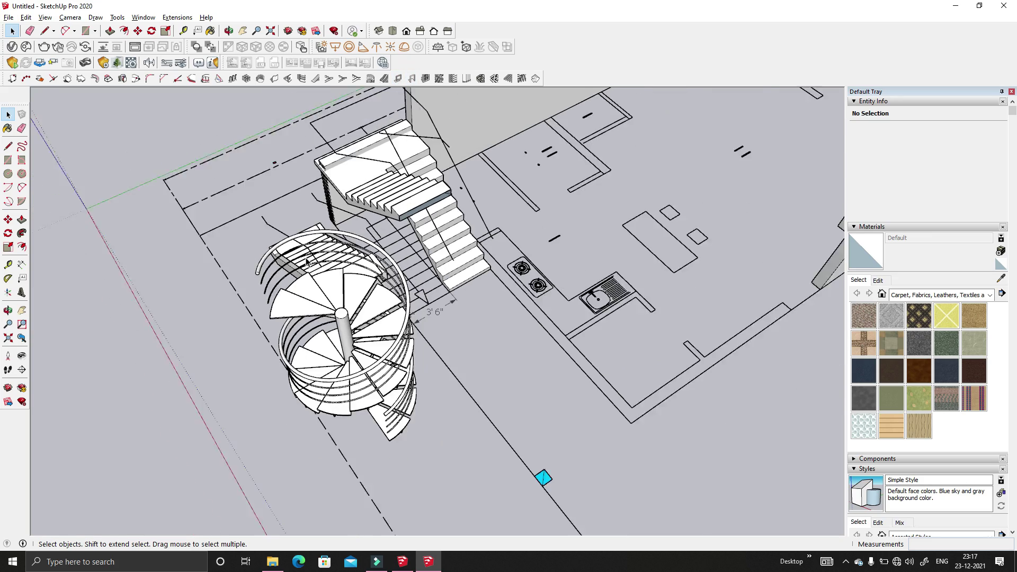
scroll(600, 259, down, 2)
scroll(466, 259, up, 10)
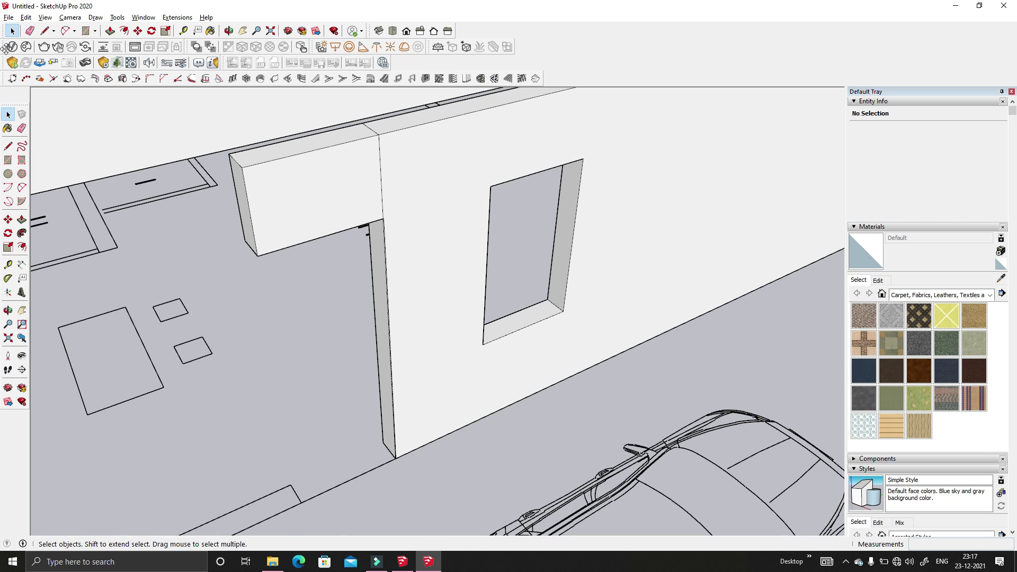
- Draw a 5' by 3' rectangle closing the window opening on the wall's outer face
click(86, 32)
scroll(553, 164, up, 2)
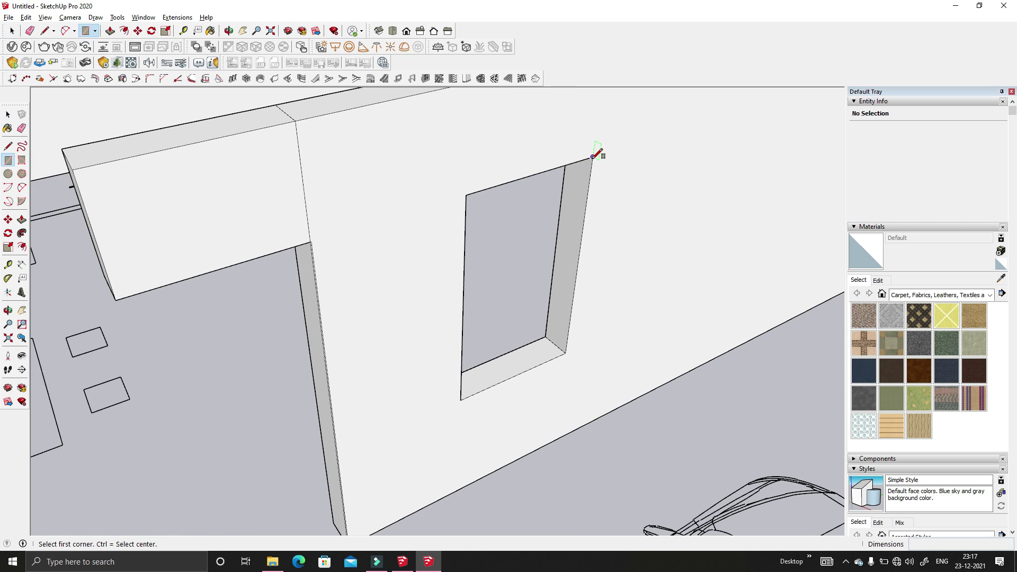
click(592, 157)
click(460, 399)
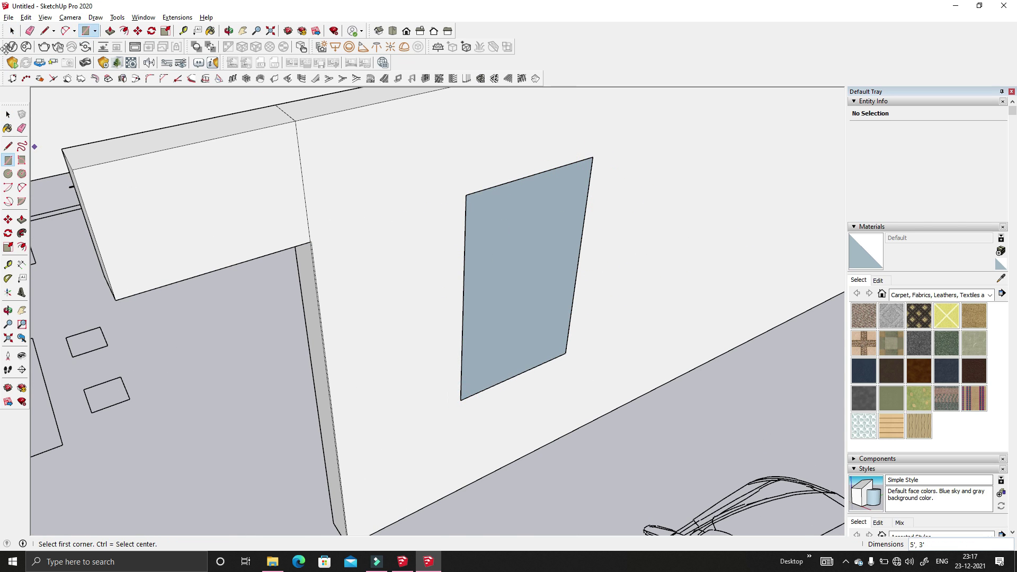
- Start a 1001bit window frame on the face filling the window opening, with the rectangular frame recessed/extruded edge type
click(11, 32)
click(498, 241)
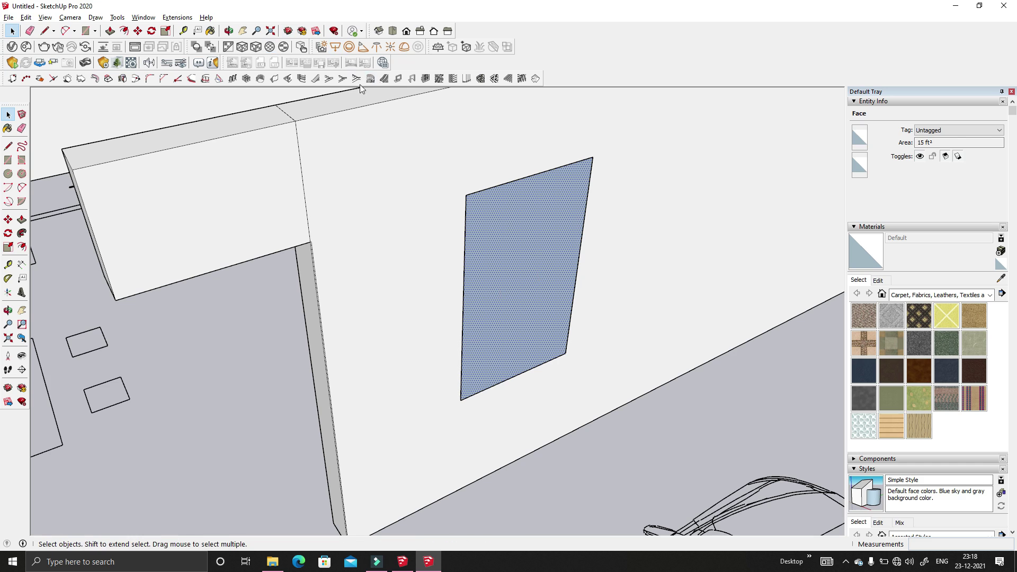
click(399, 78)
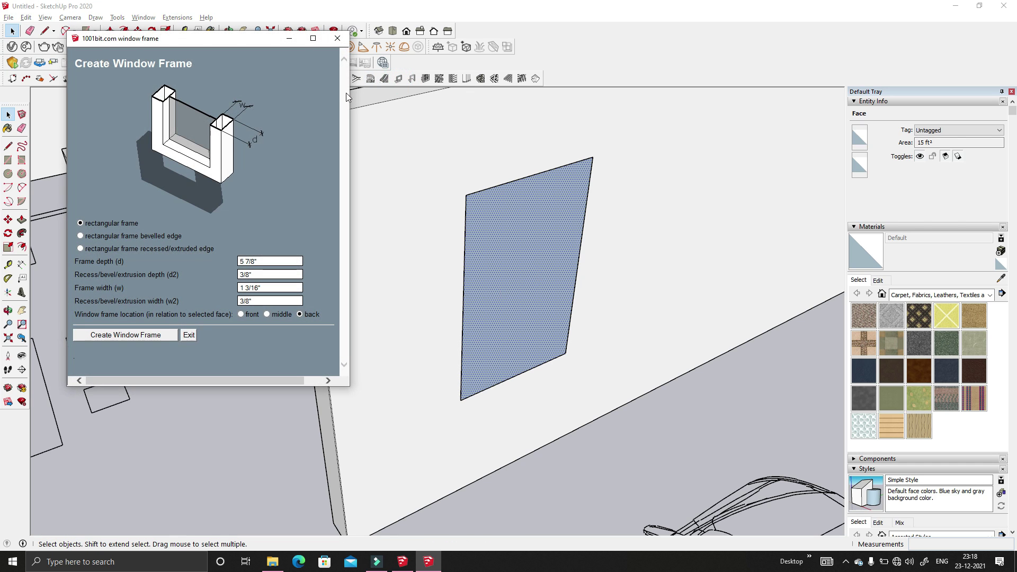
click(80, 235)
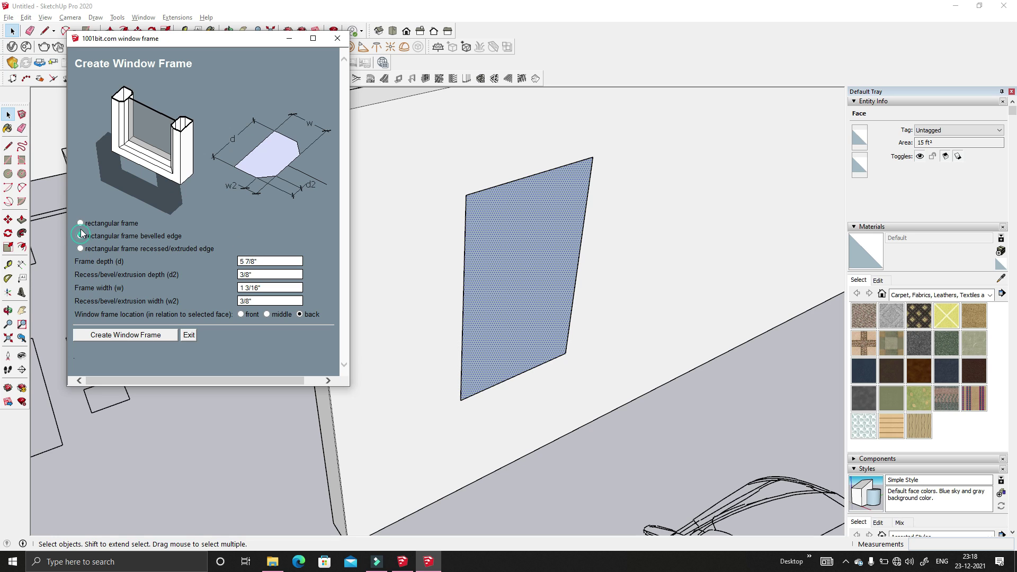
click(81, 249)
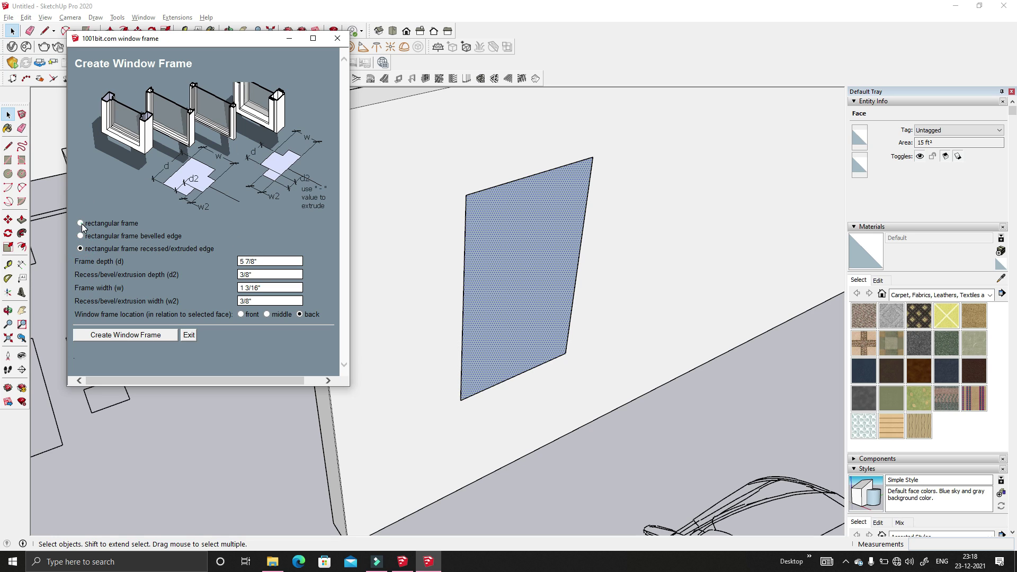
click(81, 223)
click(80, 236)
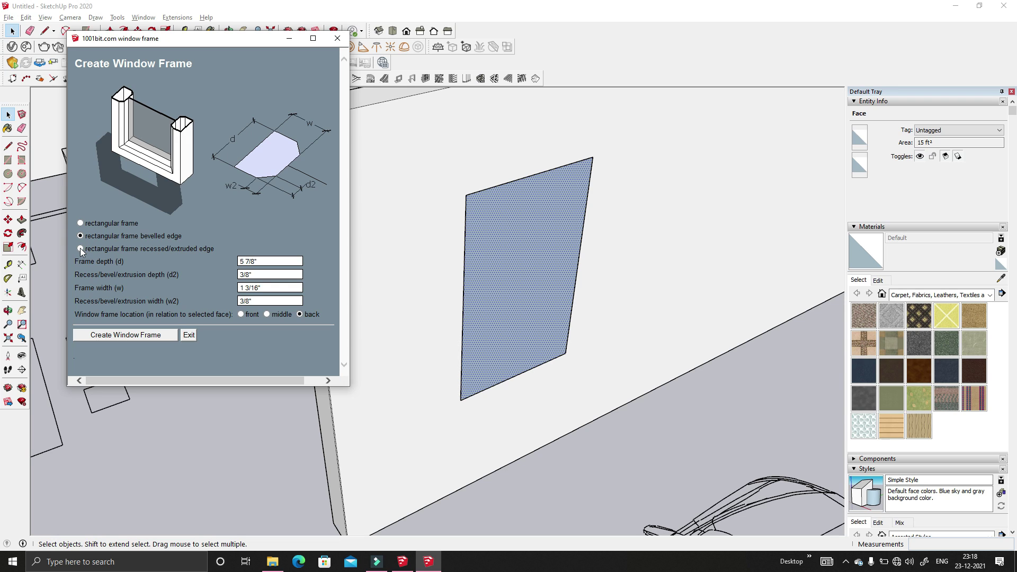
click(81, 249)
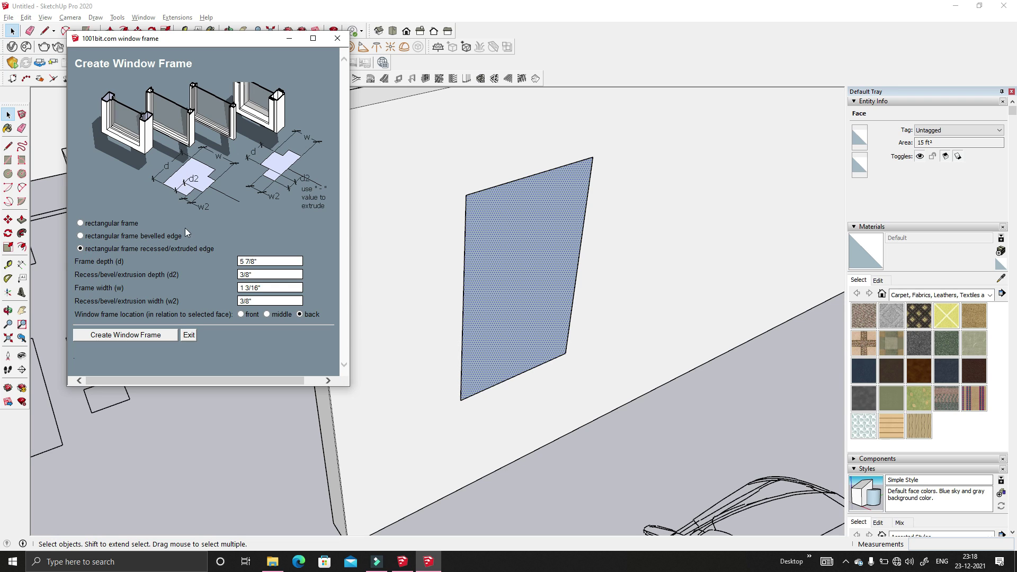
- Create the window frame with 3" frame depth, 1" recess depth and 3" frame width
triple_click(264, 262)
text(3)
key(Tab)
text(1")
key(Tab)
text(3)
click(135, 334)
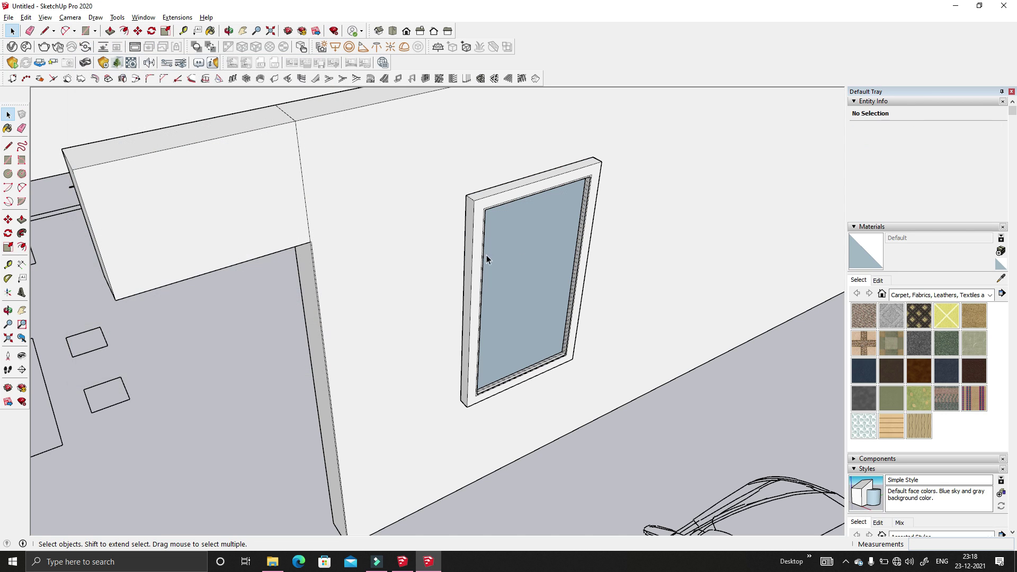
- Reverse the pane face inside the window frame group and leave the group
scroll(493, 214, up, 6)
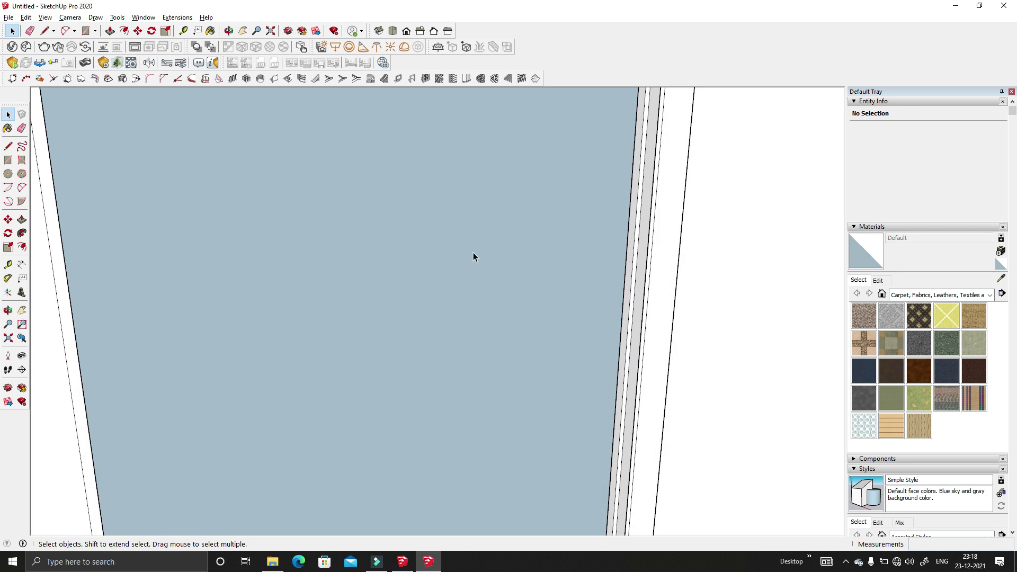
scroll(473, 252, down, 5)
middle_drag(459, 308, 567, 156)
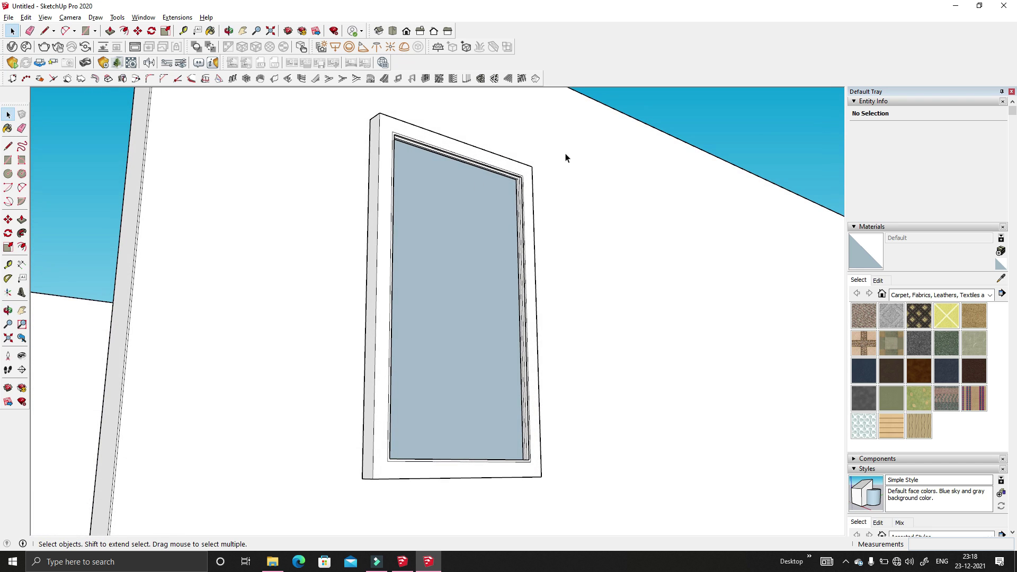
scroll(518, 238, up, 3)
scroll(518, 238, up, 2)
double_click(448, 194)
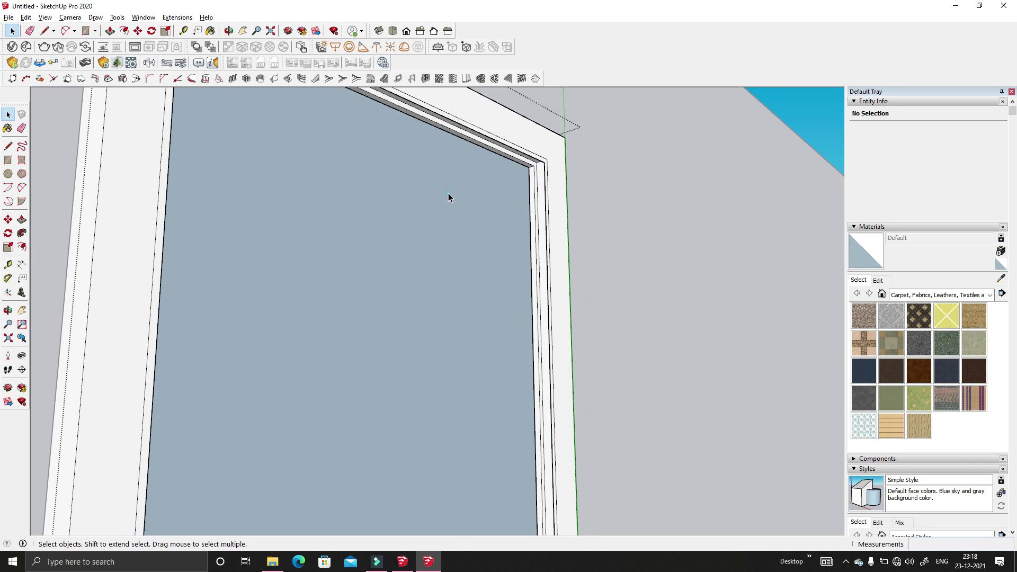
click(448, 194)
right_click(448, 194)
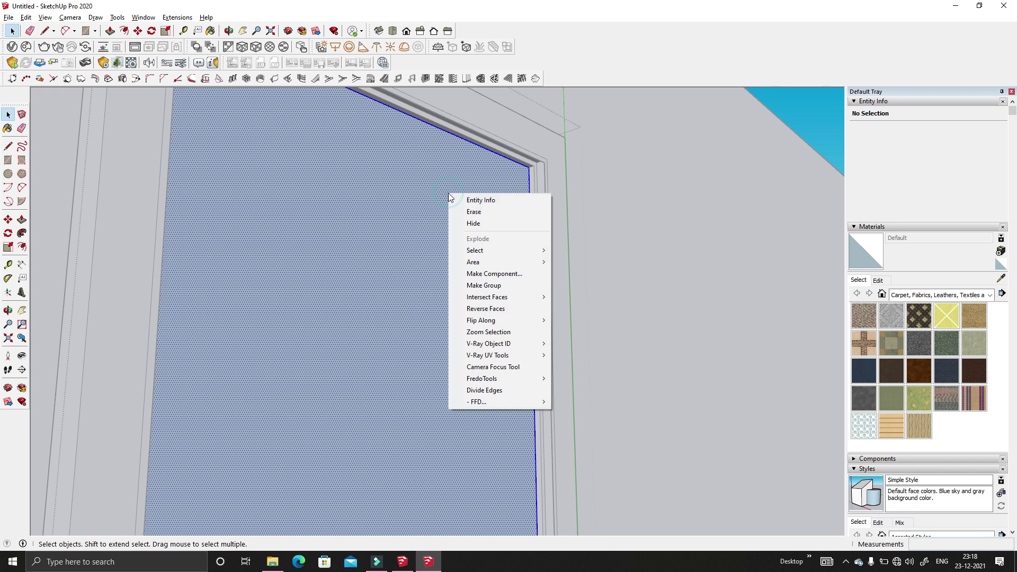
click(502, 308)
click(815, 126)
scroll(497, 166, down, 5)
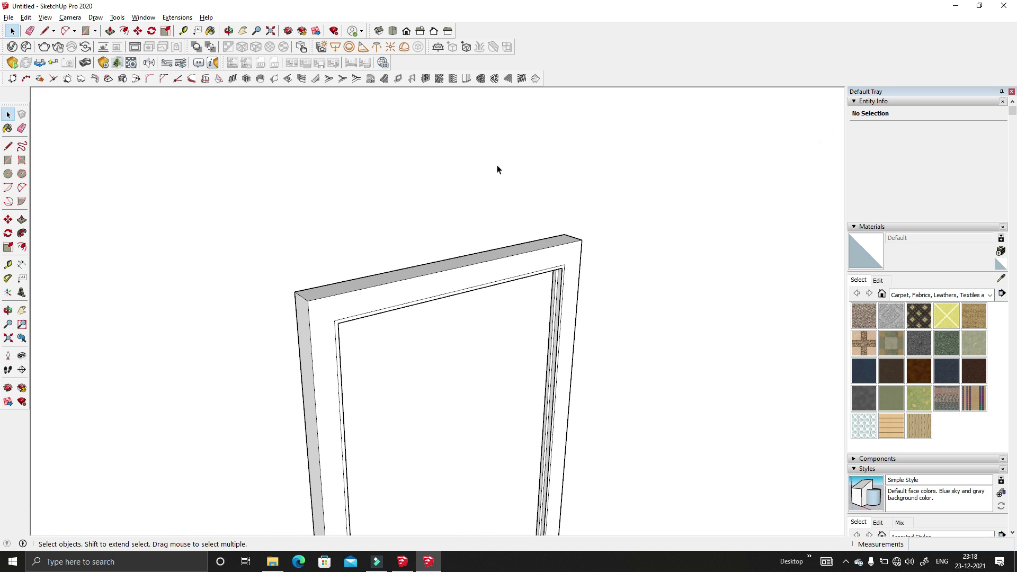
- Move the window frame group 3" into the wall so its front sits flush with the wall's outer face
scroll(530, 159, down, 2)
middle_drag(603, 141, 493, 235)
scroll(532, 236, up, 4)
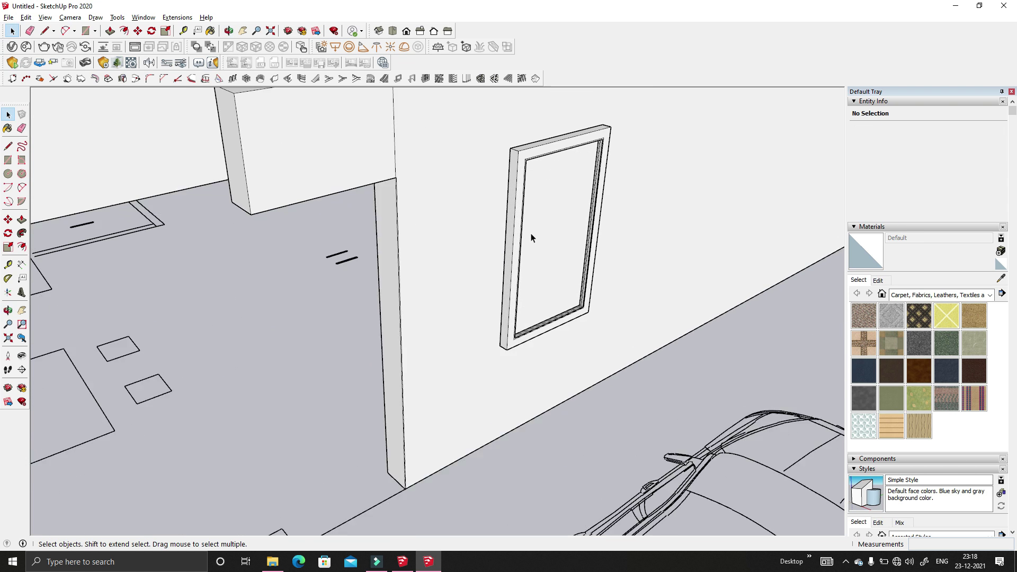
click(522, 222)
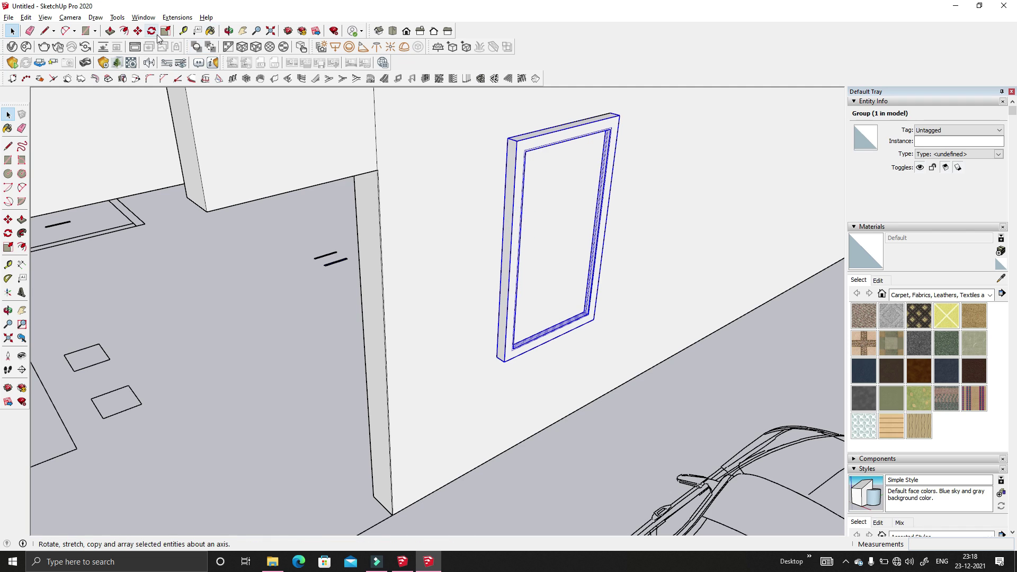
click(137, 31)
scroll(588, 313, up, 4)
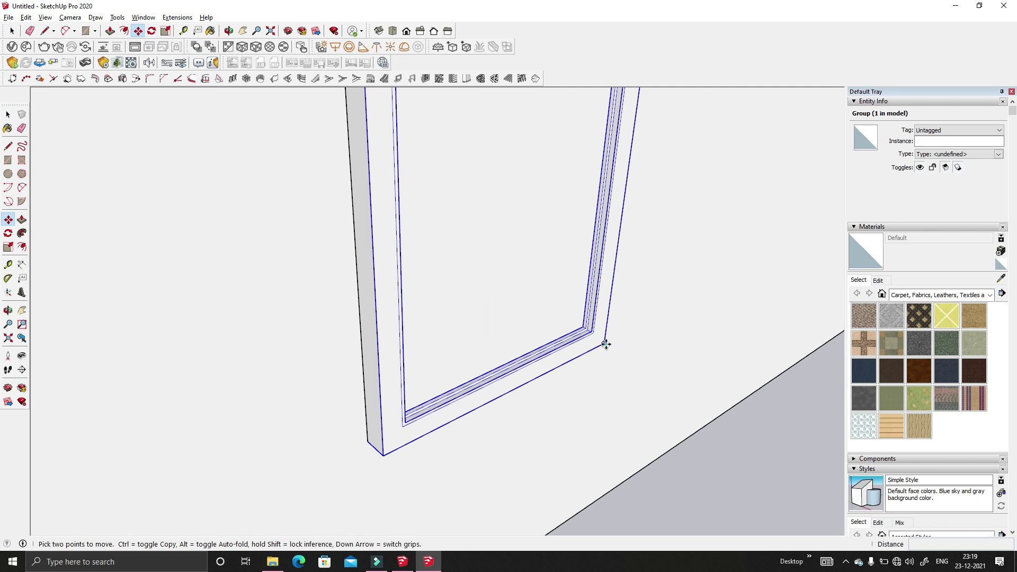
click(606, 344)
click(586, 334)
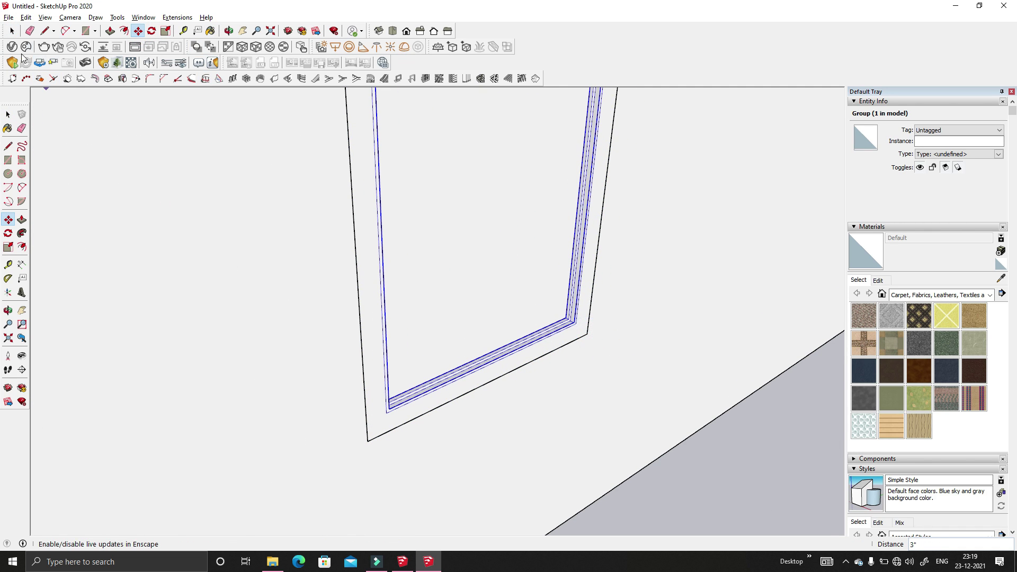
click(12, 31)
click(601, 254)
- Draw an 8' by 3' rectangle closing the door opening beneath the lintel beside the window
scroll(638, 218, down, 5)
scroll(483, 237, up, 1)
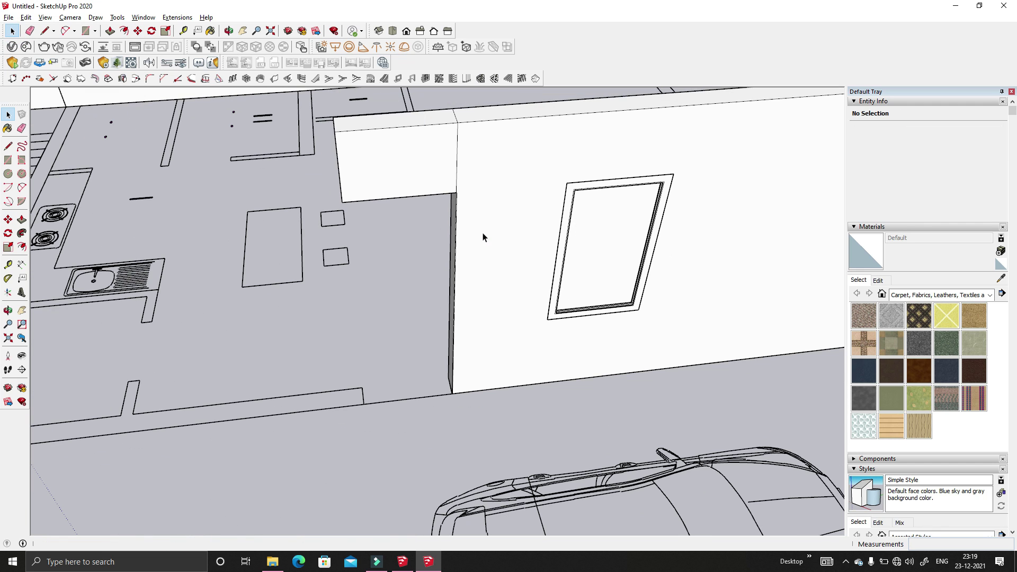
middle_drag(483, 237, 534, 201)
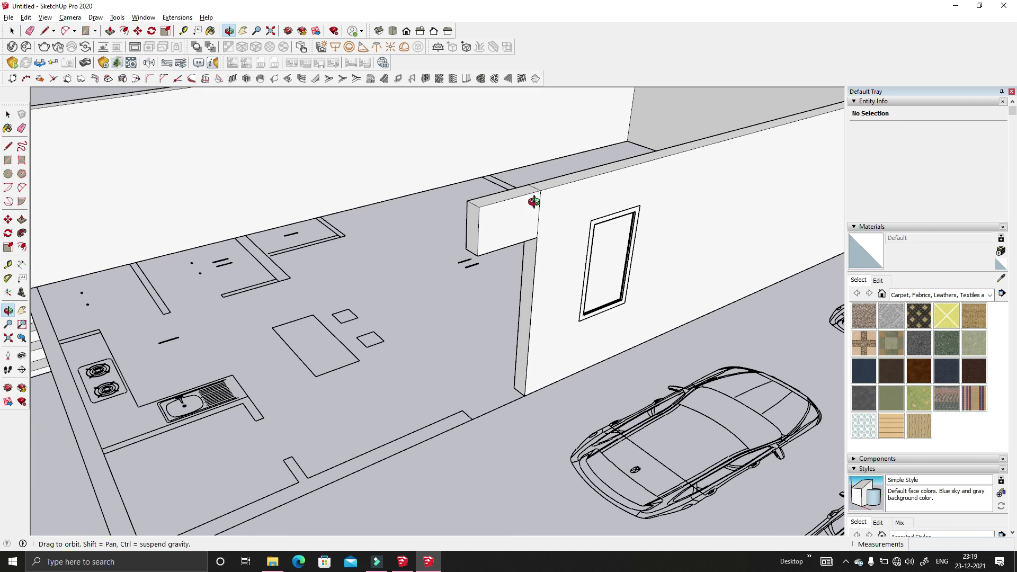
click(86, 30)
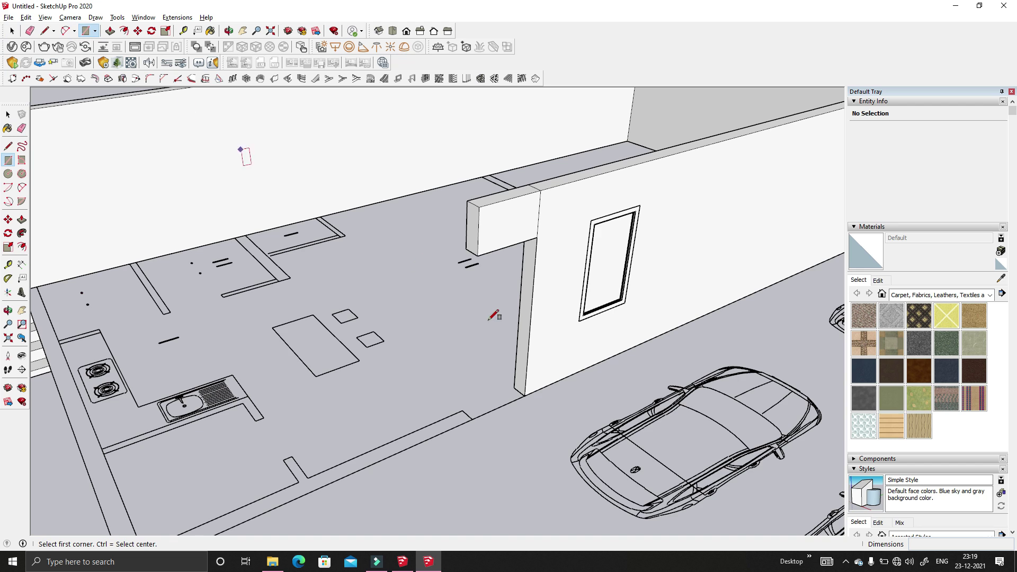
scroll(524, 395, up, 2)
click(524, 397)
scroll(520, 399, down, 2)
scroll(460, 243, up, 3)
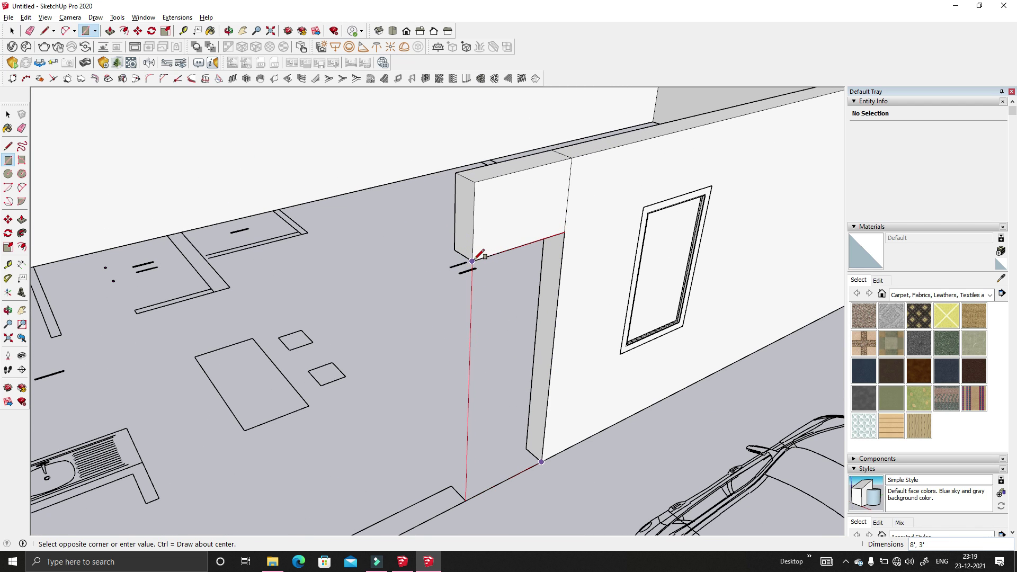
click(471, 260)
- Start a 1001bit door frame on the face filling the door opening, with the recessed/extruded edge type
click(12, 30)
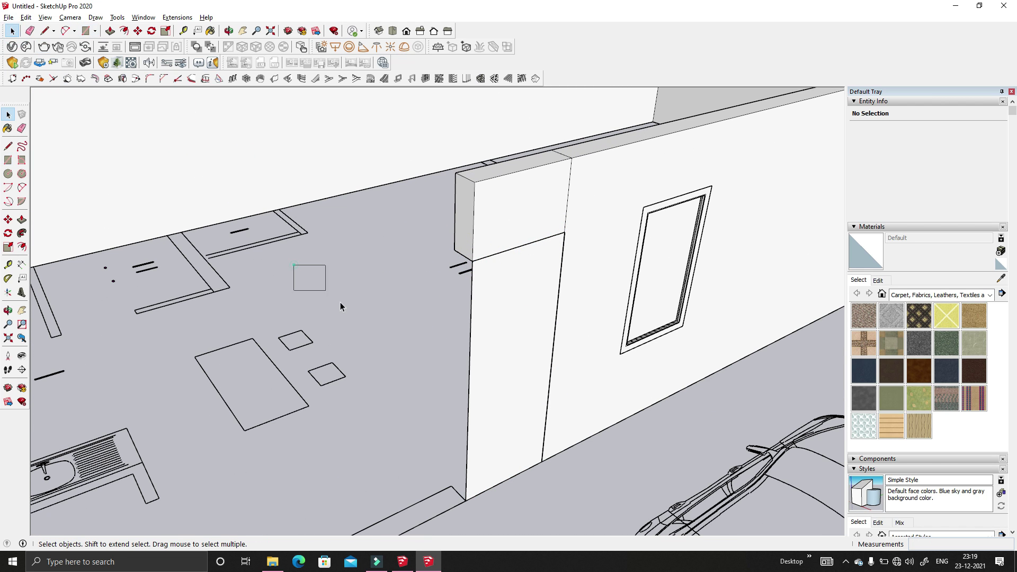
scroll(413, 373, down, 3)
scroll(408, 299, up, 6)
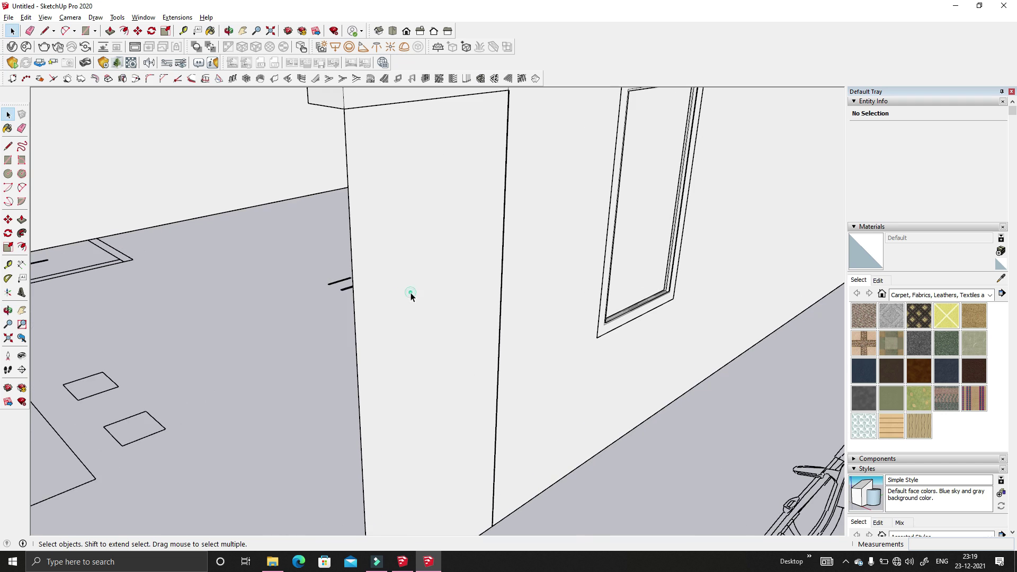
click(410, 296)
scroll(416, 259, down, 2)
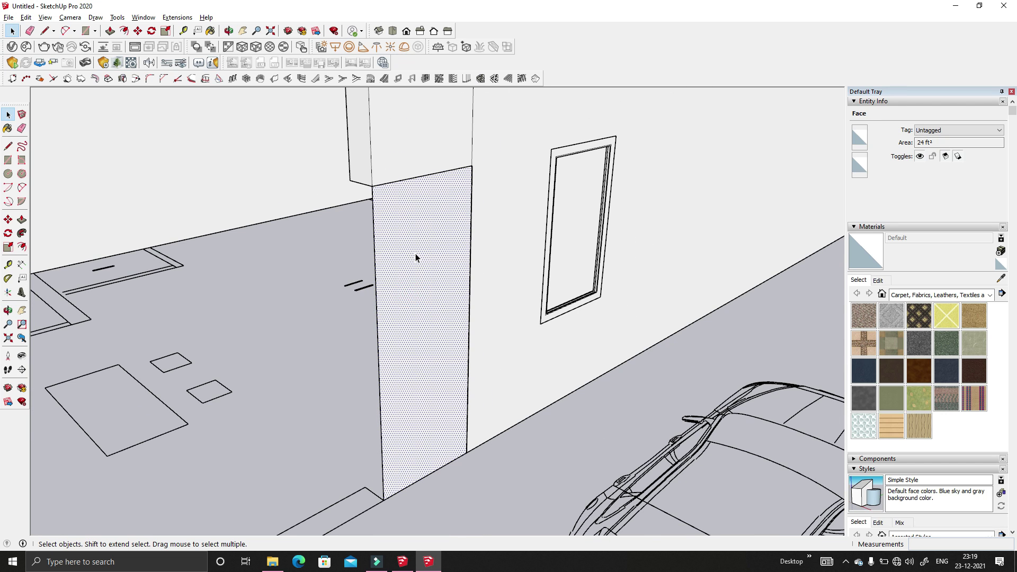
click(412, 78)
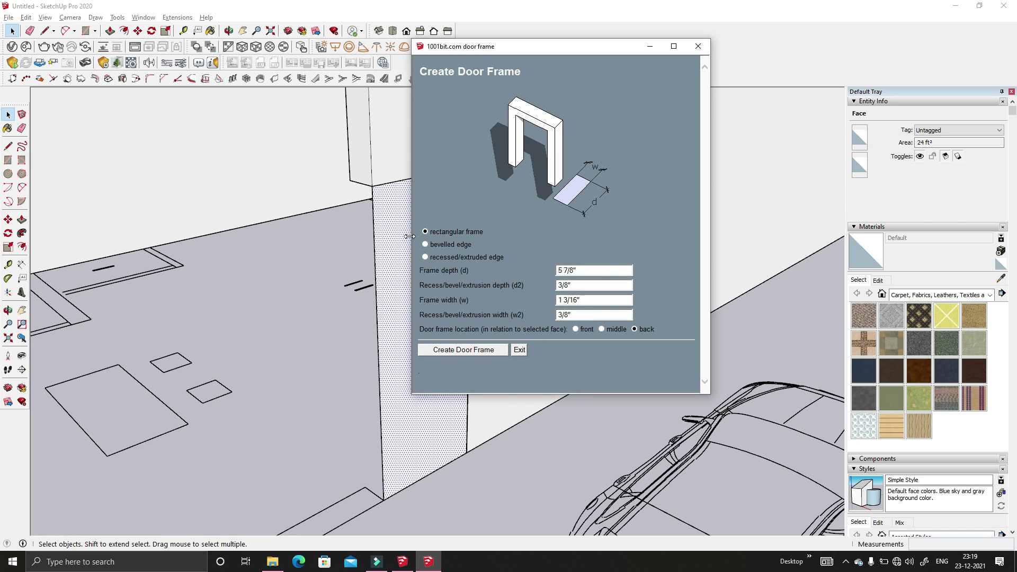
click(426, 245)
click(425, 256)
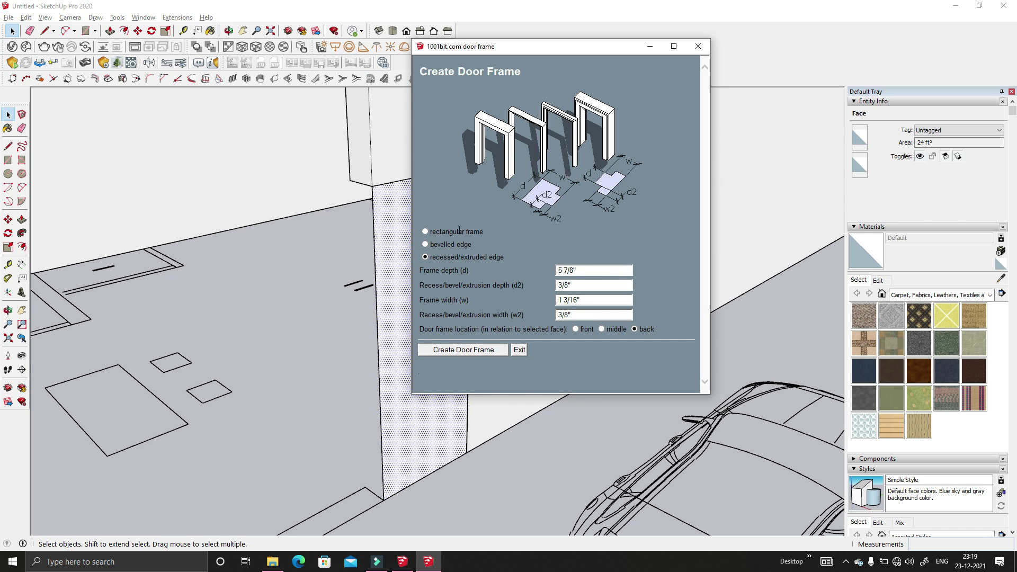
- Create the door frame with 3" frame depth, 1" recess depth and 3" frame width
triple_click(587, 272)
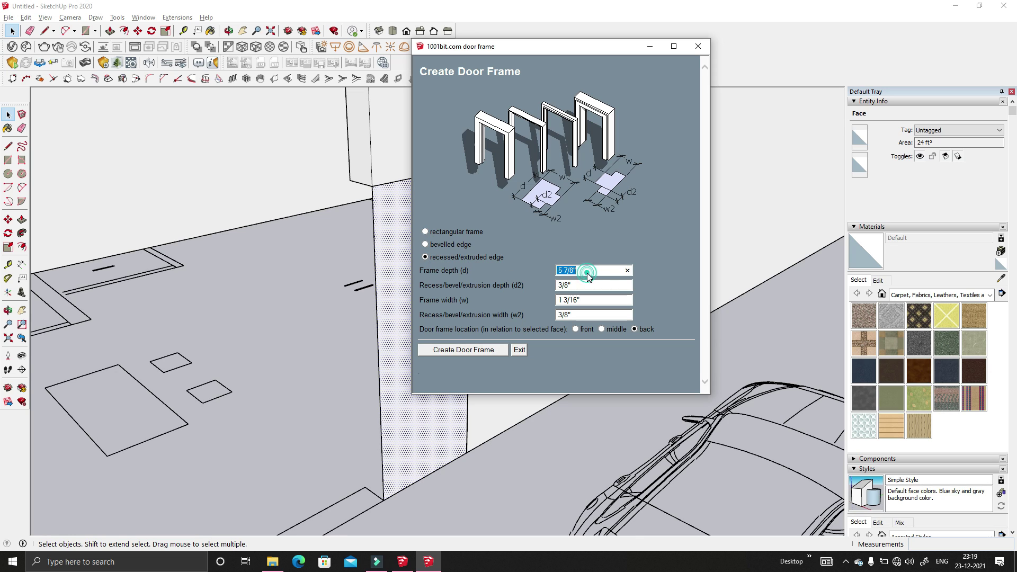
text(3")
triple_click(587, 285)
text(1")
triple_click(591, 297)
text(3)
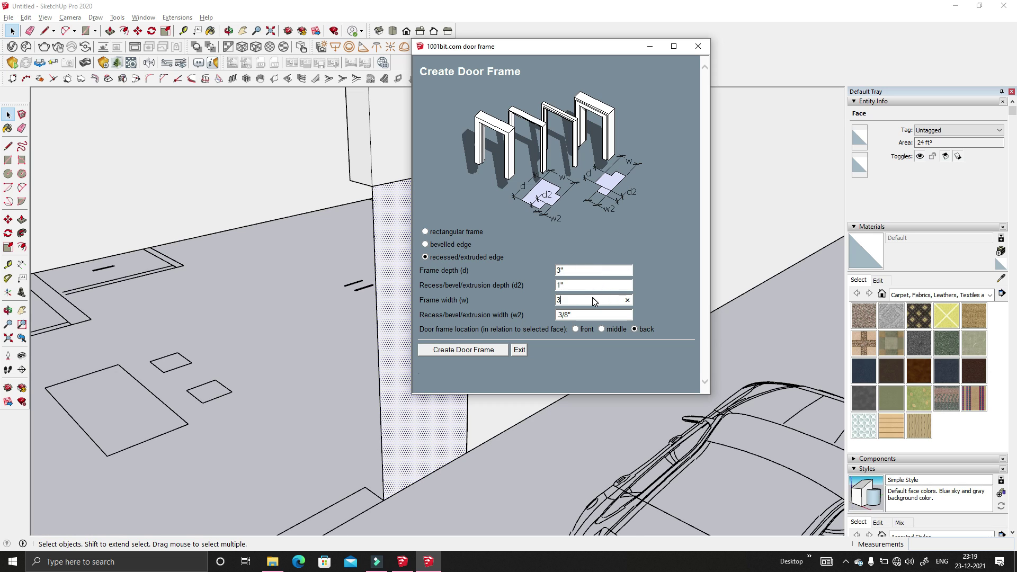
triple_click(592, 316)
click(456, 351)
- Examine the door and window frames in the wall from several sides and view the whole building
middle_drag(457, 351, 536, 220)
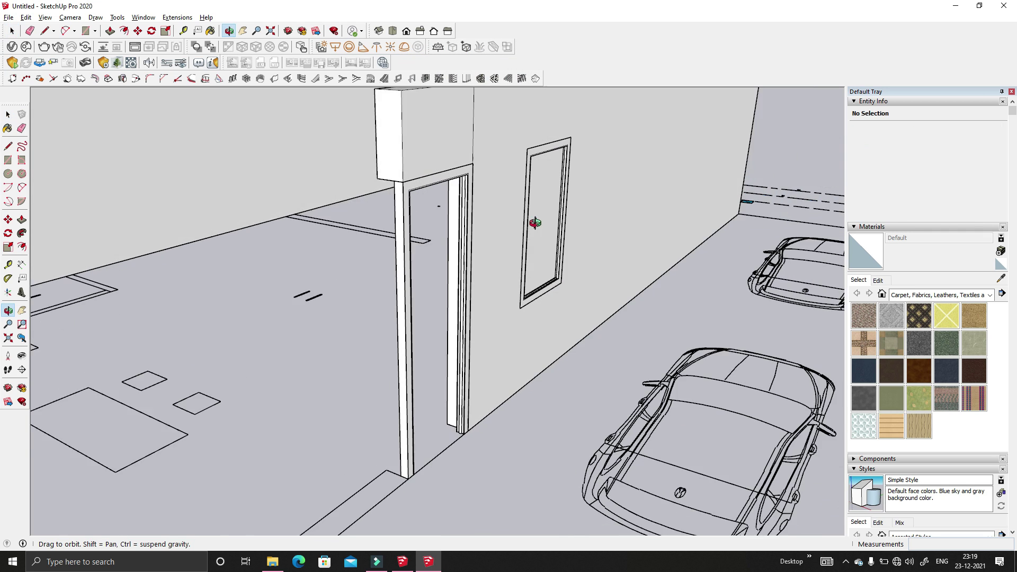
scroll(459, 380, up, 3)
middle_drag(458, 381, 402, 417)
scroll(402, 417, down, 3)
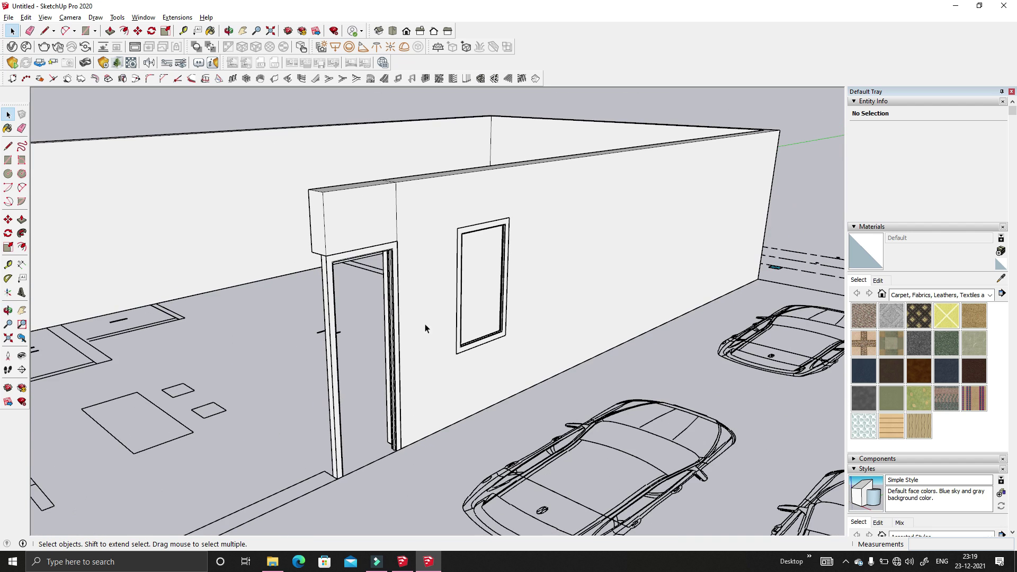
middle_drag(424, 326, 450, 273)
scroll(466, 274, up, 4)
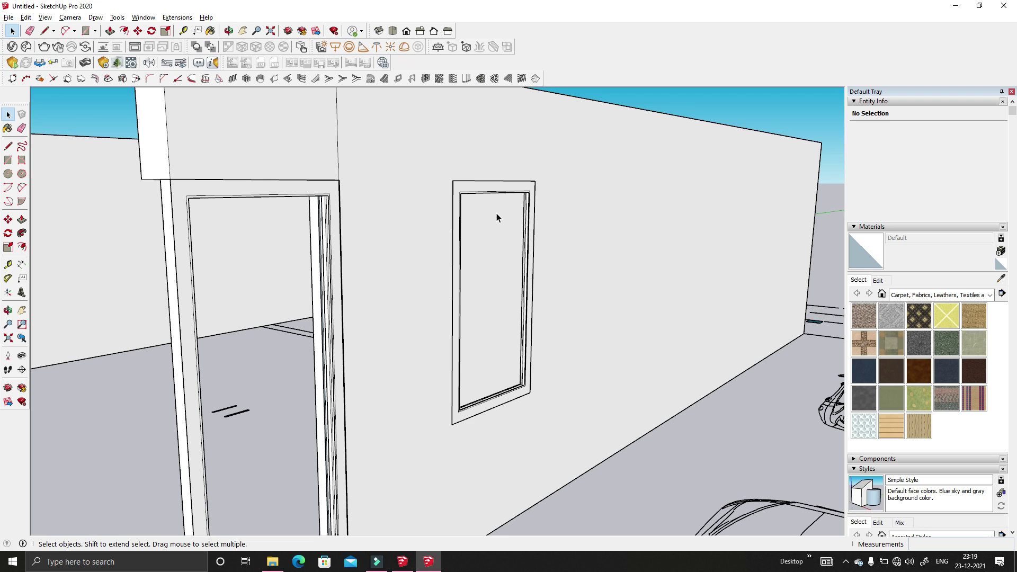
scroll(581, 179, down, 5)
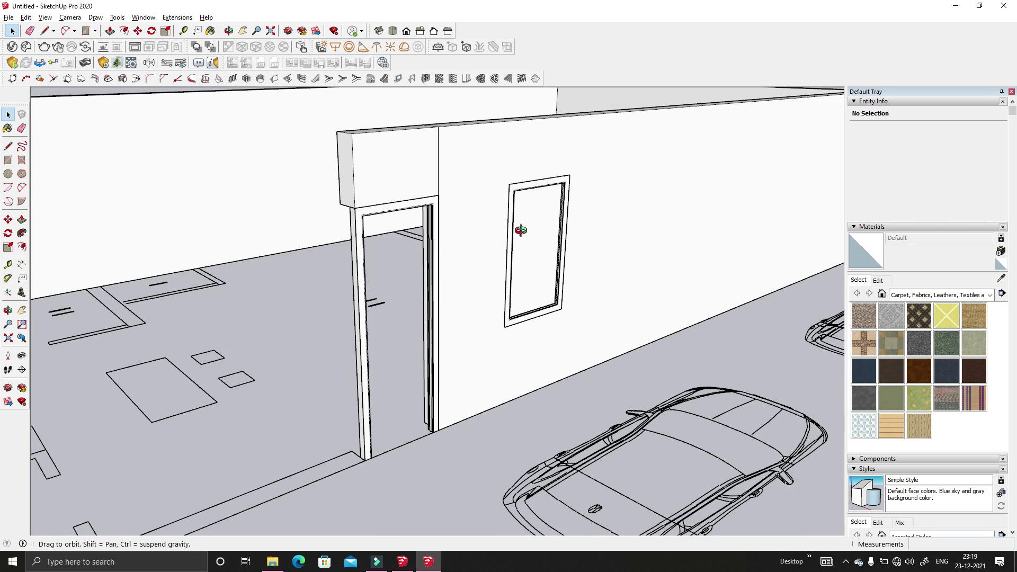
scroll(391, 277, up, 4)
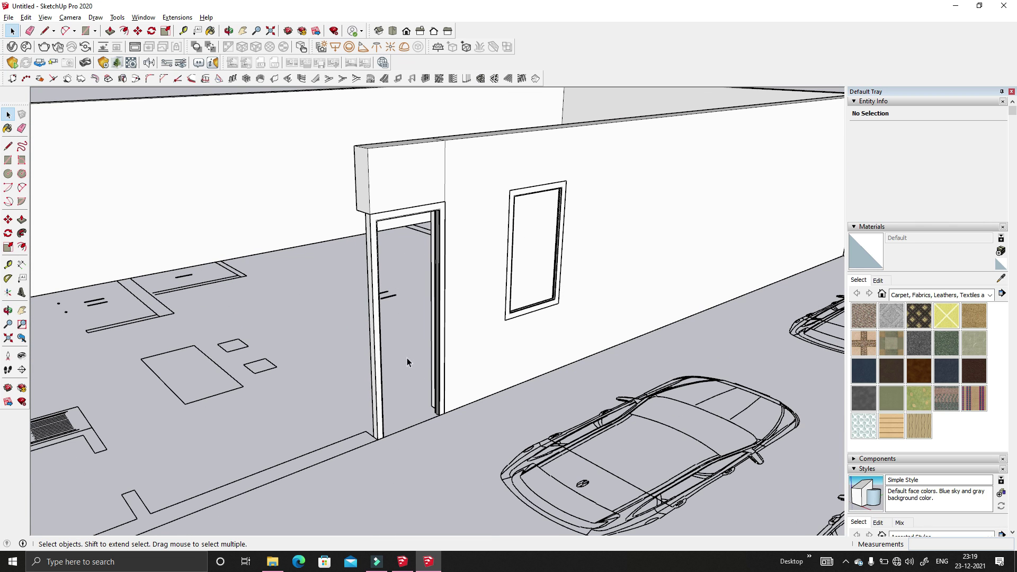
scroll(407, 357, down, 5)
middle_drag(406, 357, 398, 174)
scroll(398, 161, up, 3)
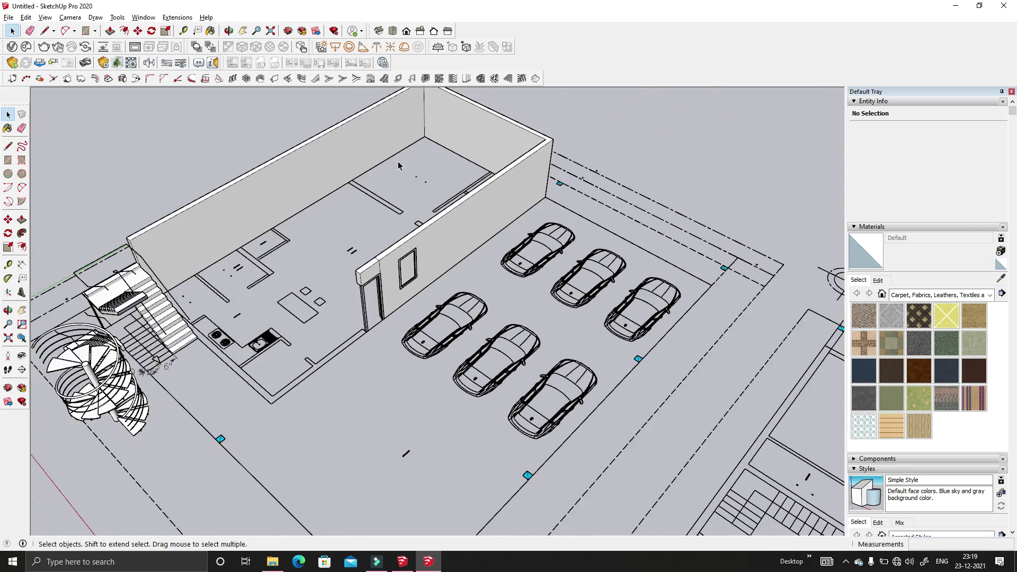
- In the gabled house model, delete the nine-pane window from the gable wall
scroll(398, 166, down, 3)
scroll(431, 220, up, 8)
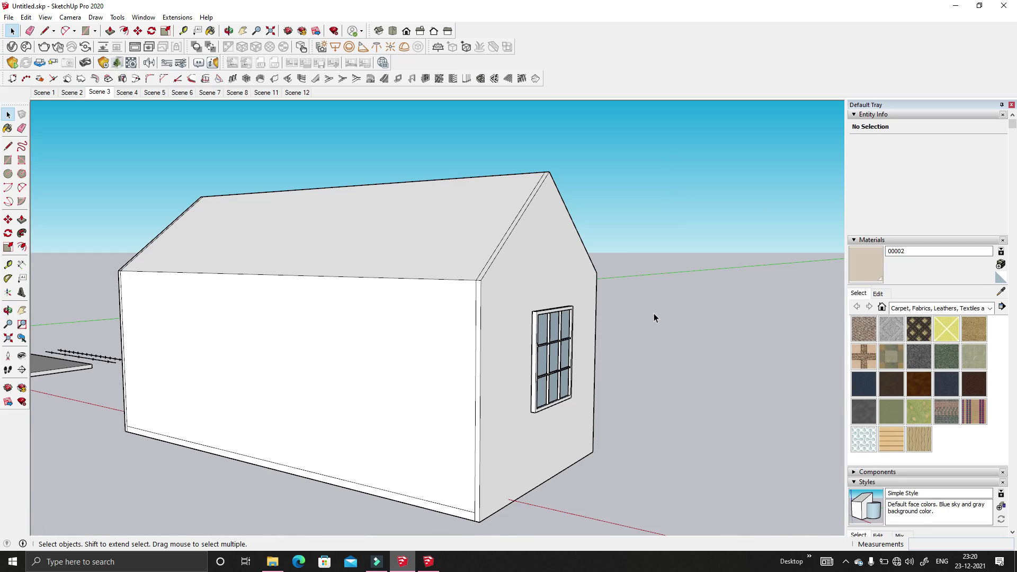
middle_drag(654, 313, 452, 495)
scroll(451, 495, up, 5)
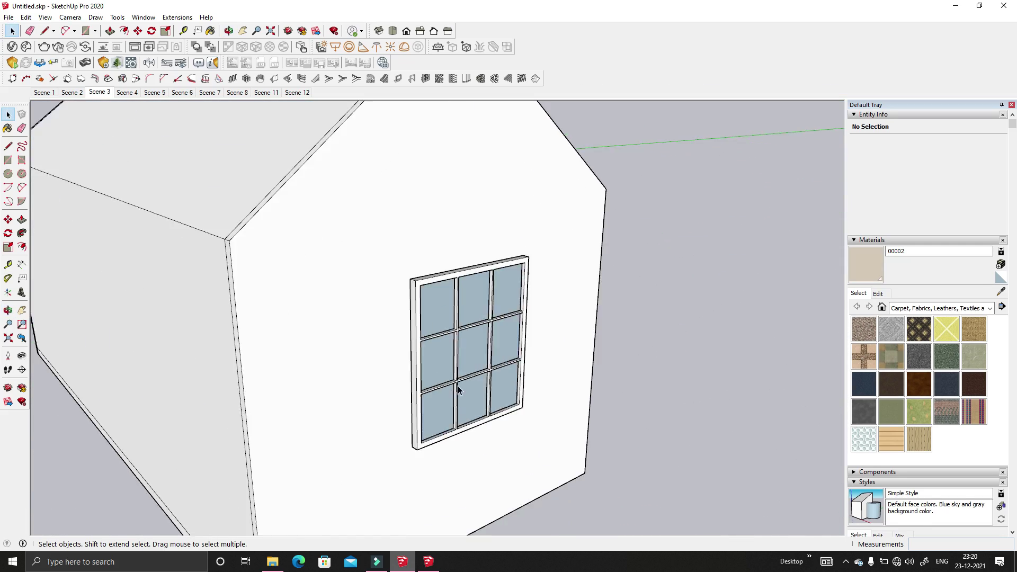
middle_drag(458, 385, 513, 259)
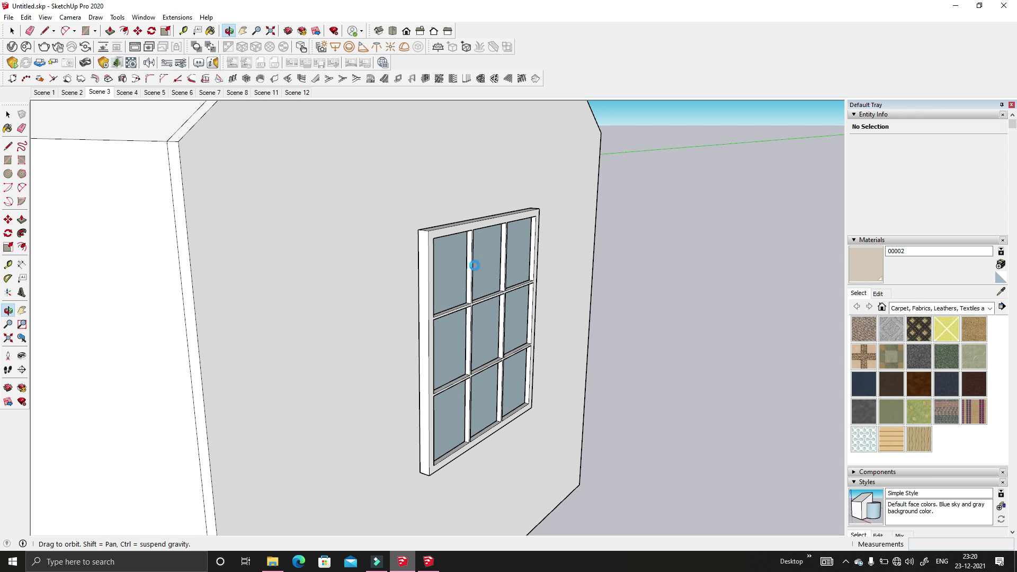
key(space)
middle_drag(483, 273, 431, 329)
scroll(467, 320, up, 5)
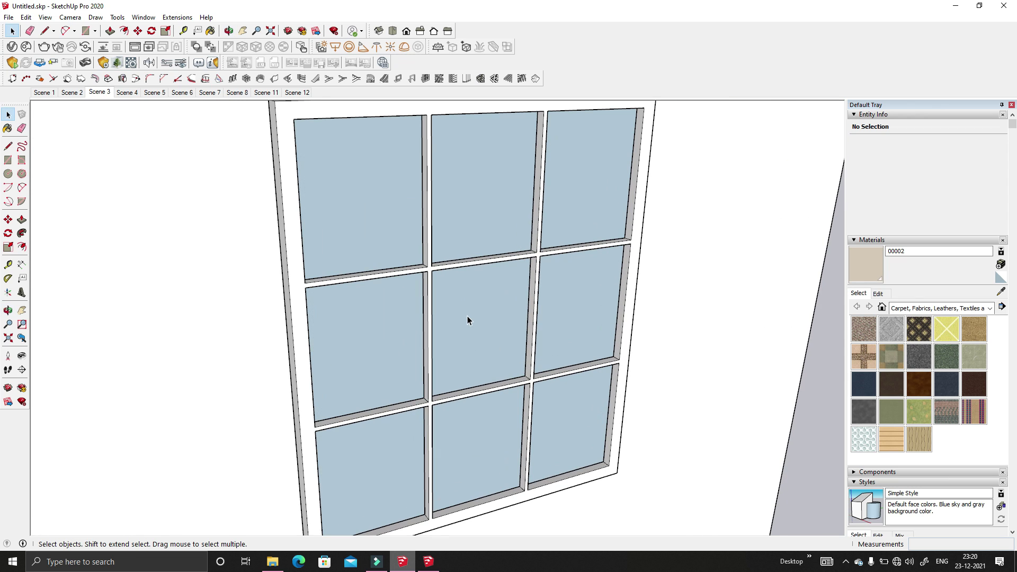
click(467, 320)
key(Delete)
scroll(454, 343, down, 5)
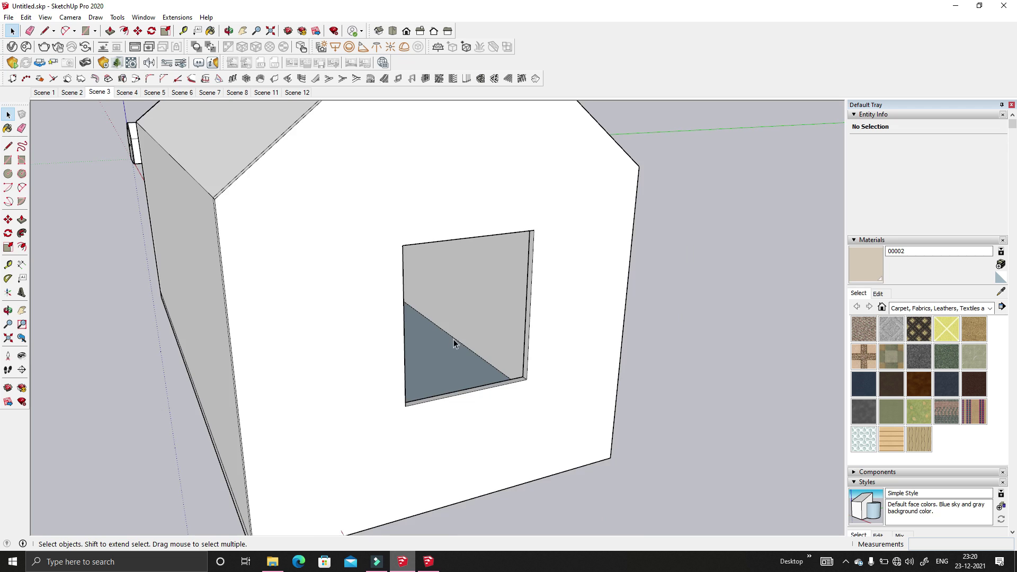
- Draw a rectangle about 10' 5" by 9' from corner to corner, closing the empty window opening in the gable wall
middle_drag(453, 343, 474, 352)
scroll(475, 352, down, 3)
scroll(529, 431, up, 7)
middle_drag(456, 428, 460, 405)
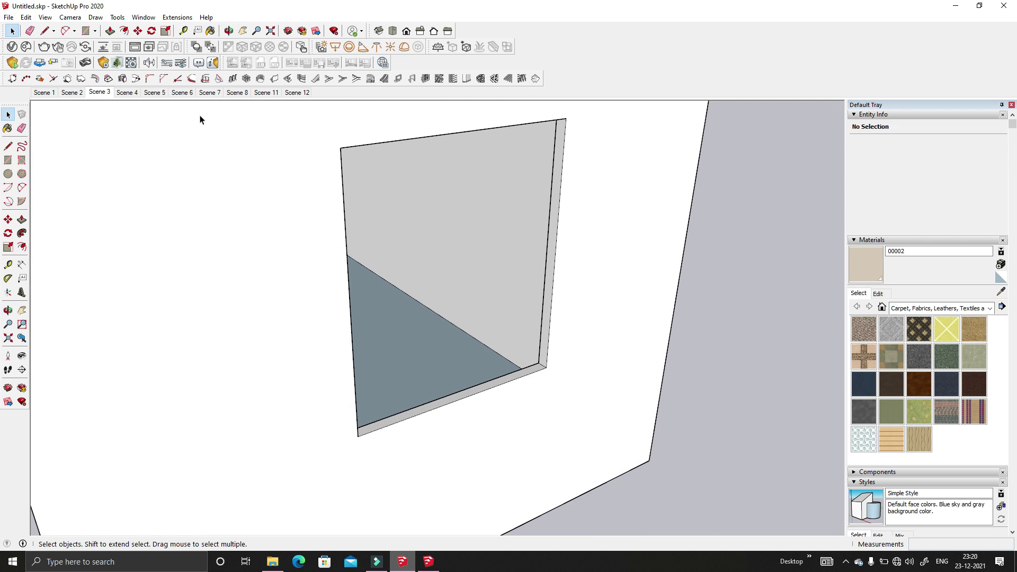
click(87, 30)
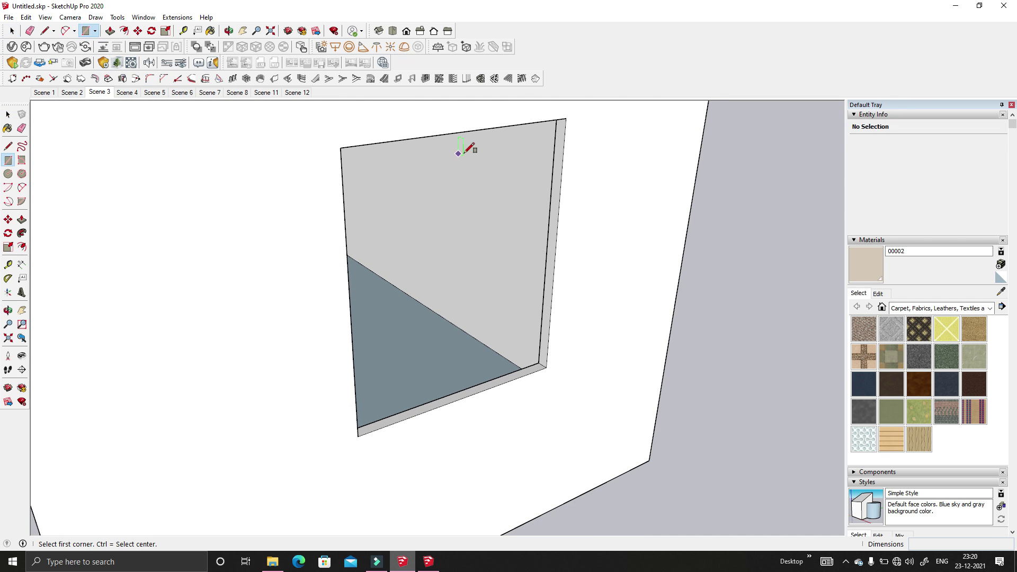
click(565, 118)
click(358, 436)
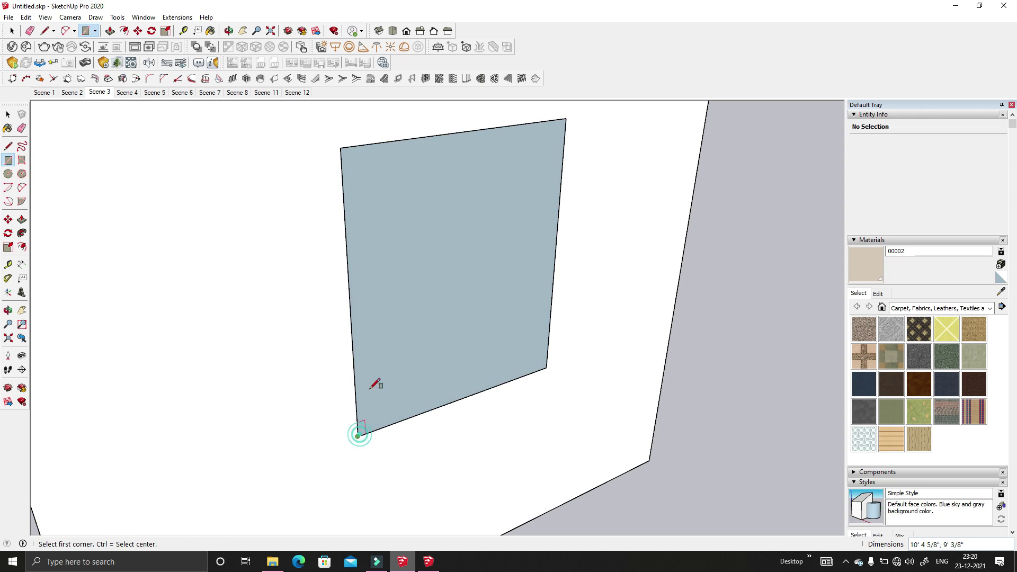
click(9, 31)
click(10, 32)
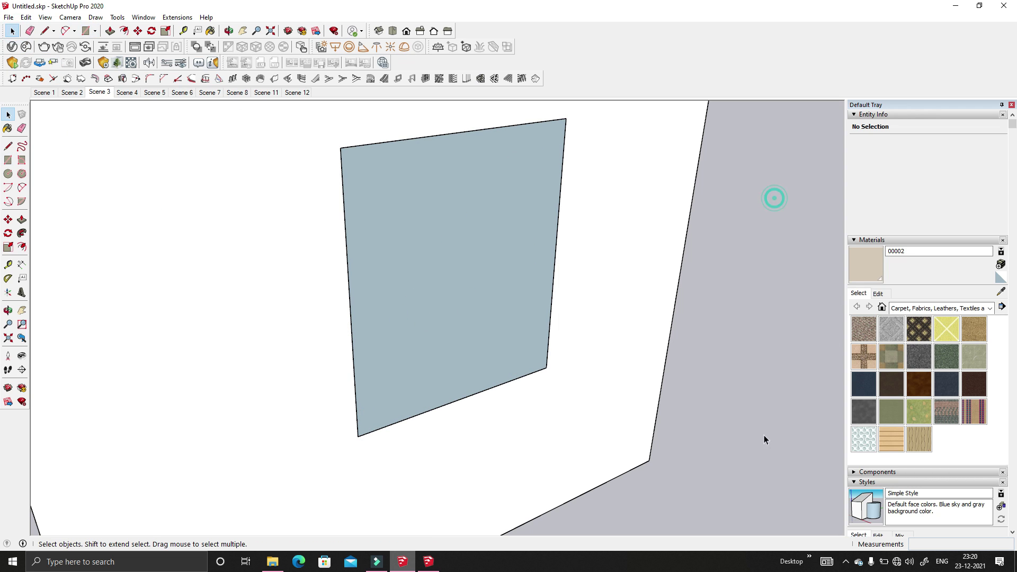
- Start a 1001bit panel divider on the face filling the window opening, with the rectangular frame bevelled edge type
click(402, 200)
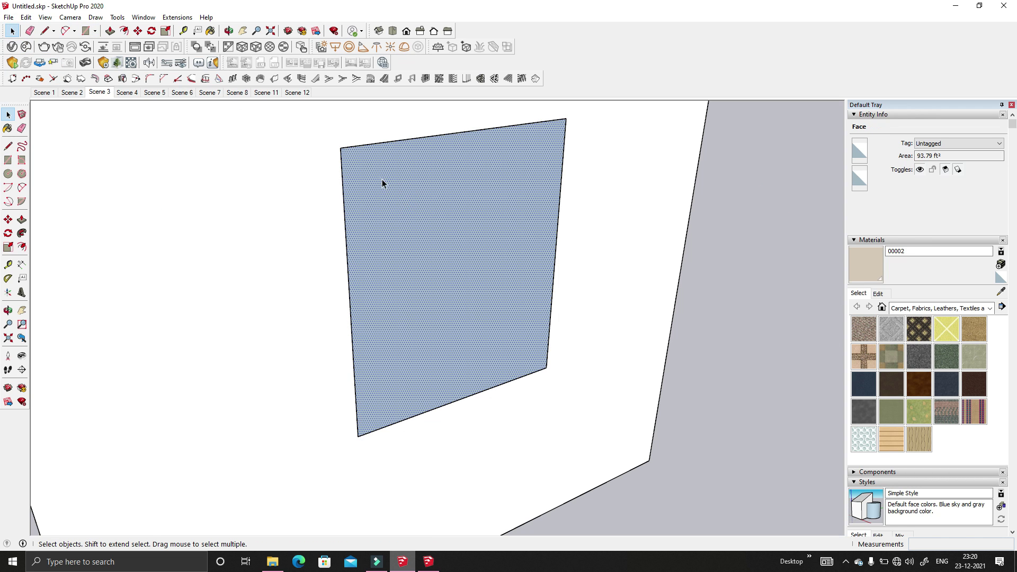
click(425, 79)
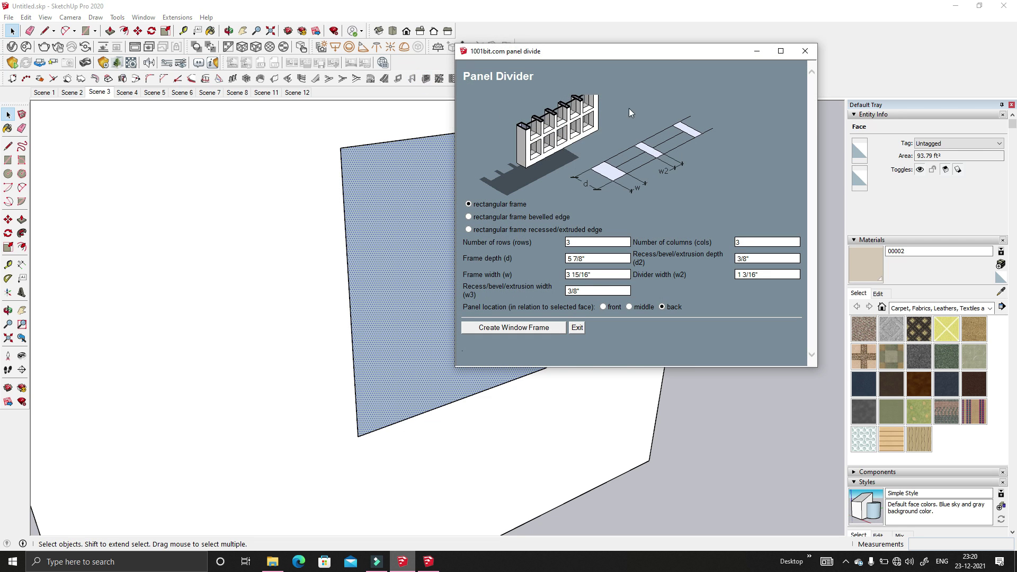
drag(654, 51, 722, 54)
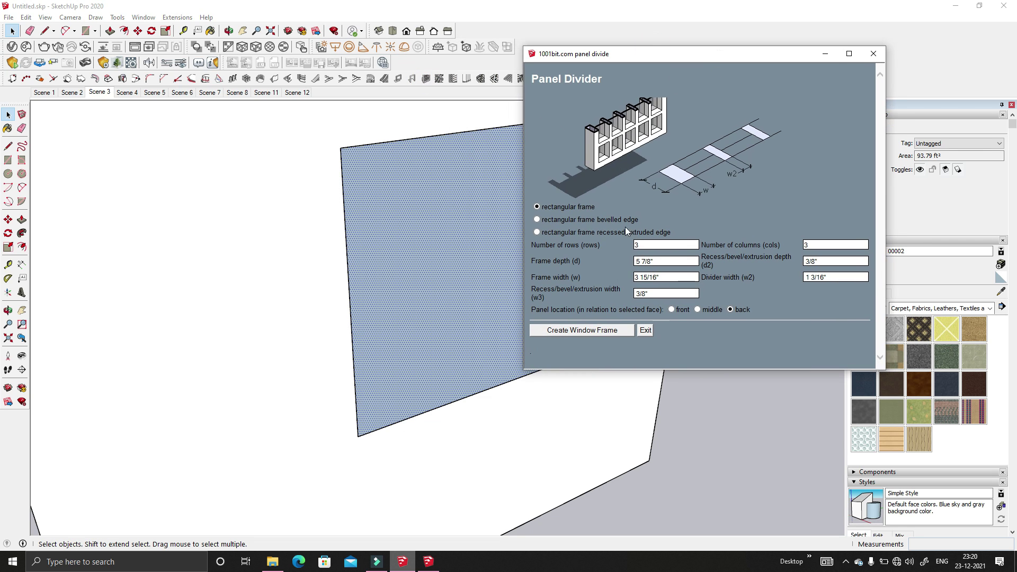
click(537, 219)
click(537, 232)
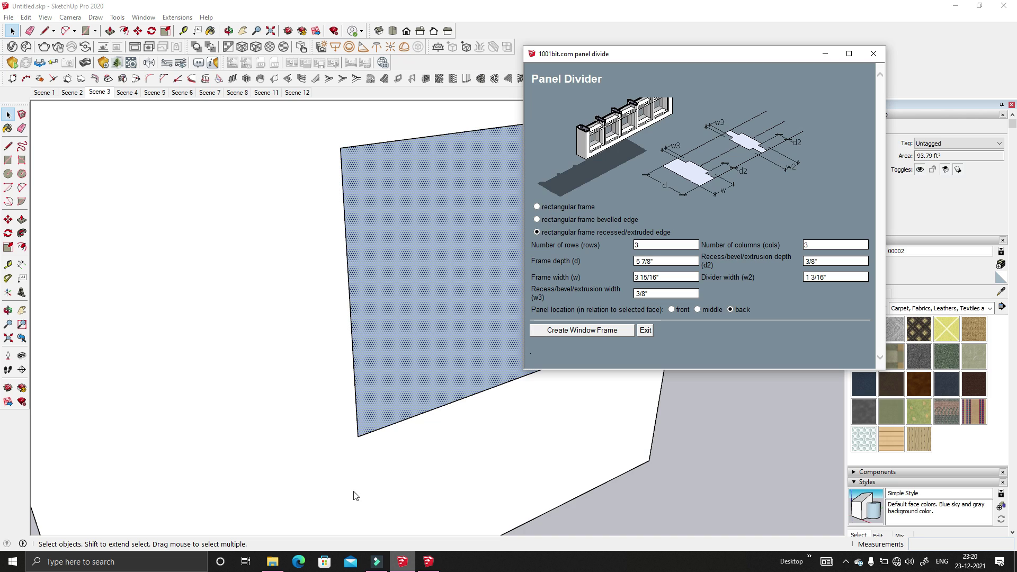
click(537, 219)
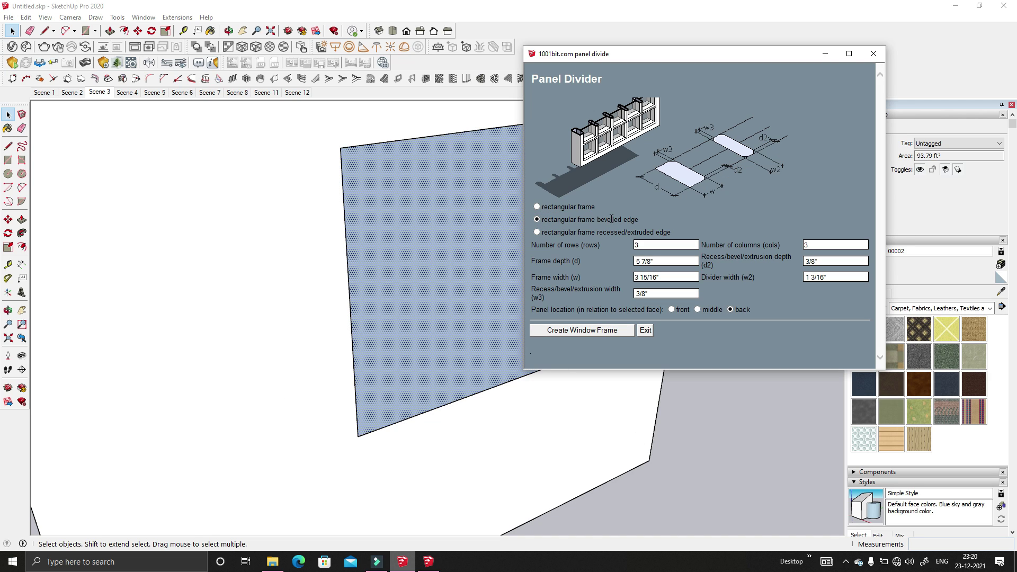
- Create the window frame with 3" frame depth, 3" frame width, 1" bevel depth and 1" bevel width
double_click(656, 244)
double_click(662, 261)
text(3)
double_click(642, 278)
text(3")
double_click(828, 261)
text(1)
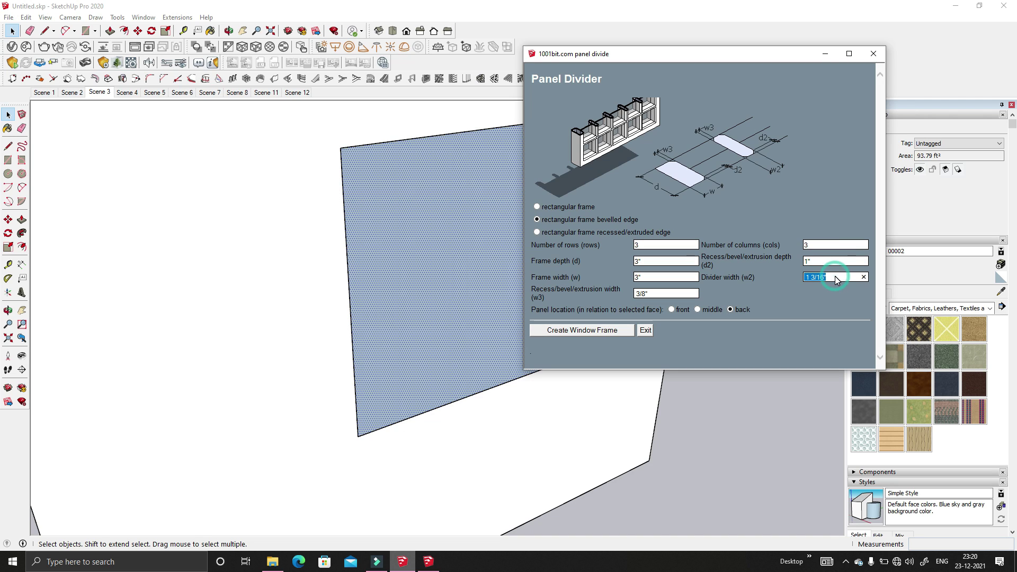
double_click(674, 293)
text(1")
click(585, 331)
- Inspect the new bevelled window frame in the gable wall from the side and delete its group
key(o)
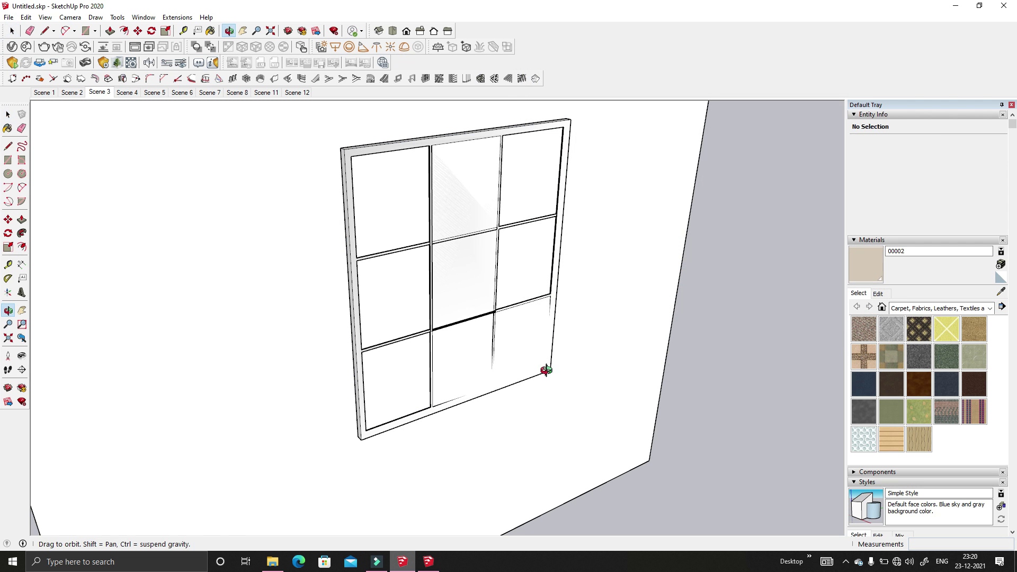
drag(546, 370, 492, 327)
scroll(498, 313, down, 5)
key(space)
click(493, 327)
scroll(496, 322, up, 8)
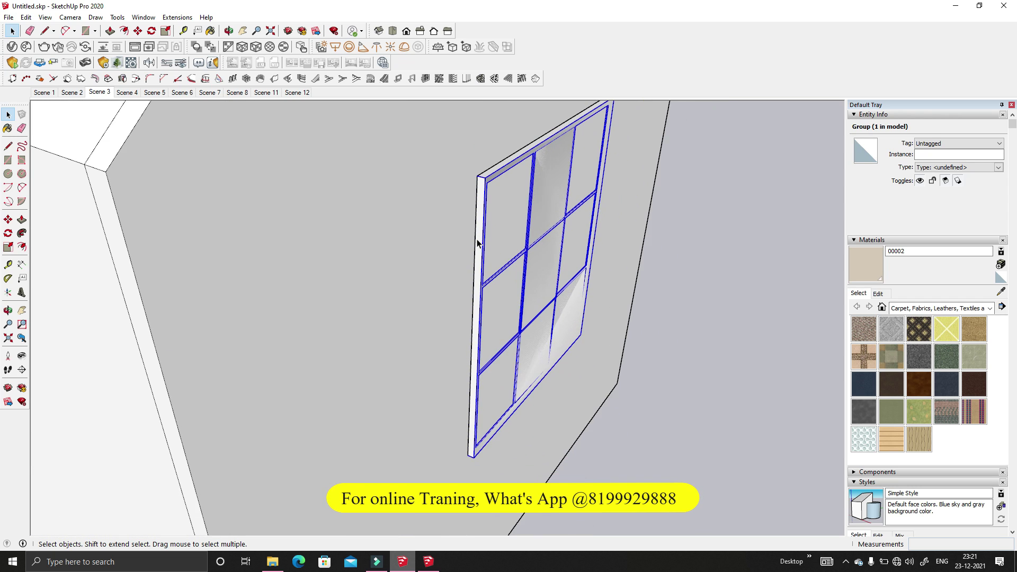
scroll(706, 244, down, 8)
key(Delete)
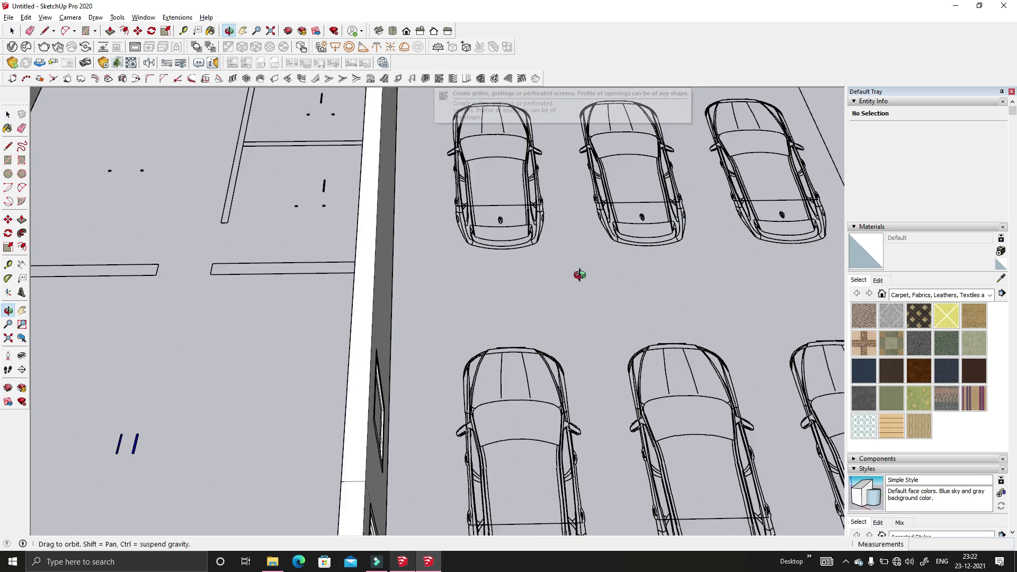
- In the floor plan model, draw a large rectangle on the open ground beside the walled building
middle_drag(579, 272, 636, 212)
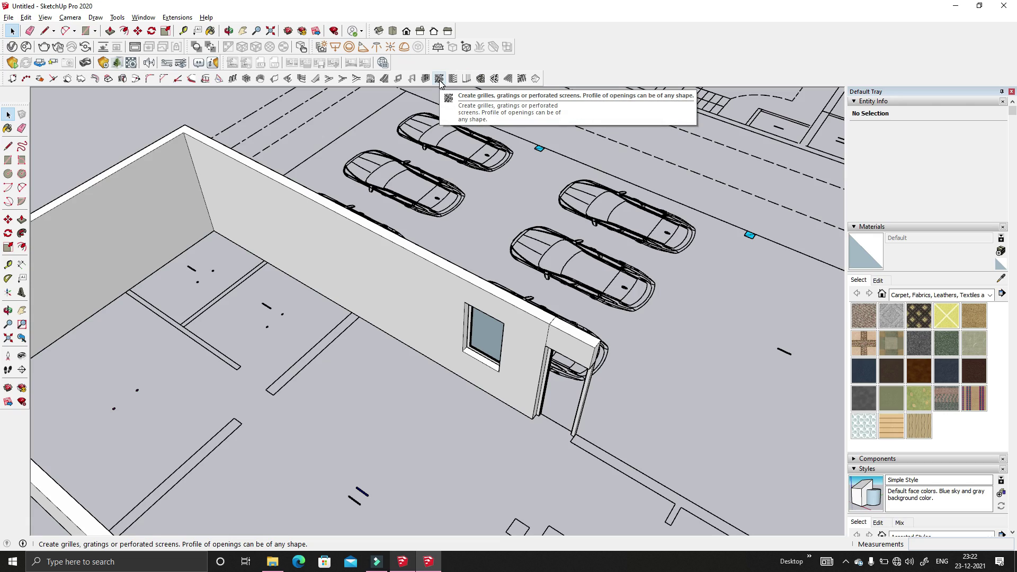
scroll(477, 239, down, 4)
middle_drag(477, 239, 515, 234)
scroll(476, 265, down, 3)
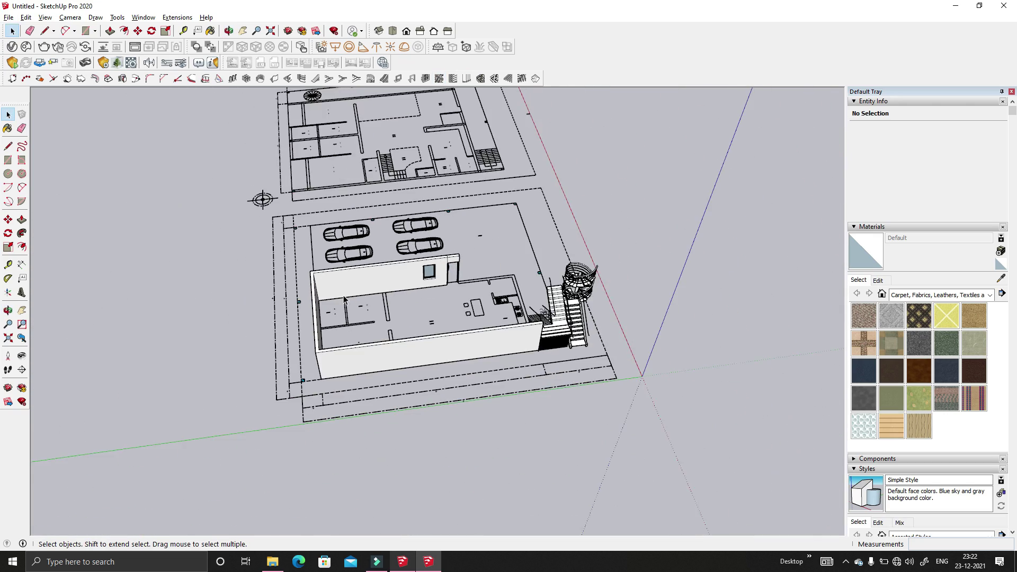
scroll(438, 375, up, 2)
scroll(438, 375, up, 3)
scroll(370, 265, down, 2)
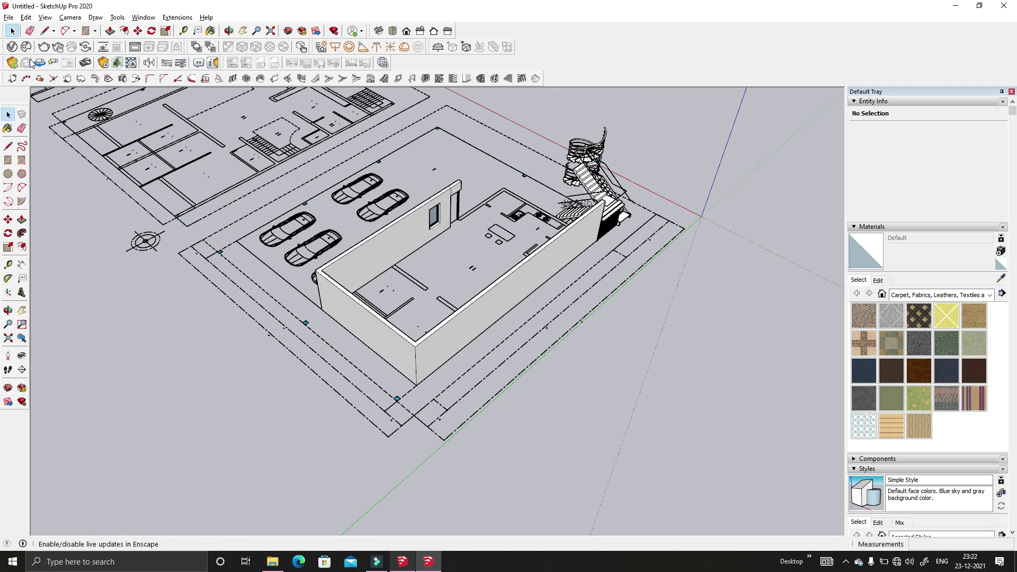
click(85, 31)
scroll(291, 282, down, 3)
scroll(454, 373, up, 3)
scroll(418, 405, up, 1)
click(421, 404)
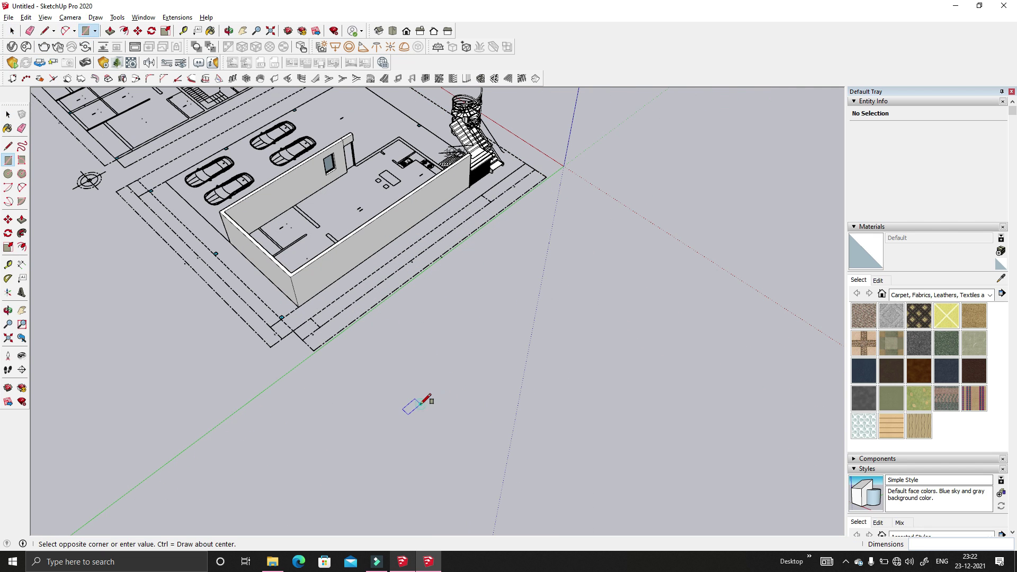
click(796, 318)
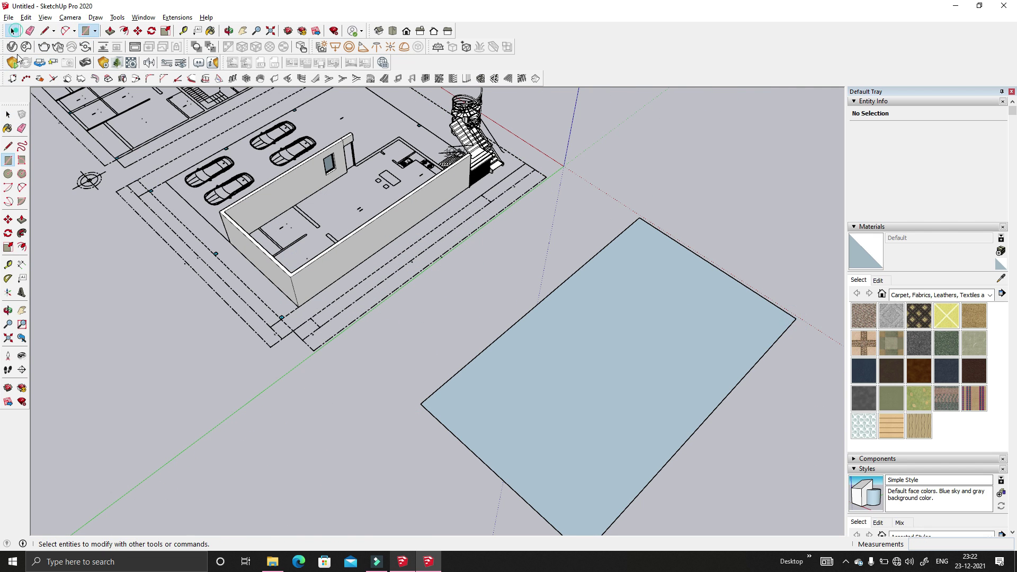
- Start a 1001bit screen on the large rectangle's face
click(11, 30)
scroll(488, 369, up, 3)
click(501, 322)
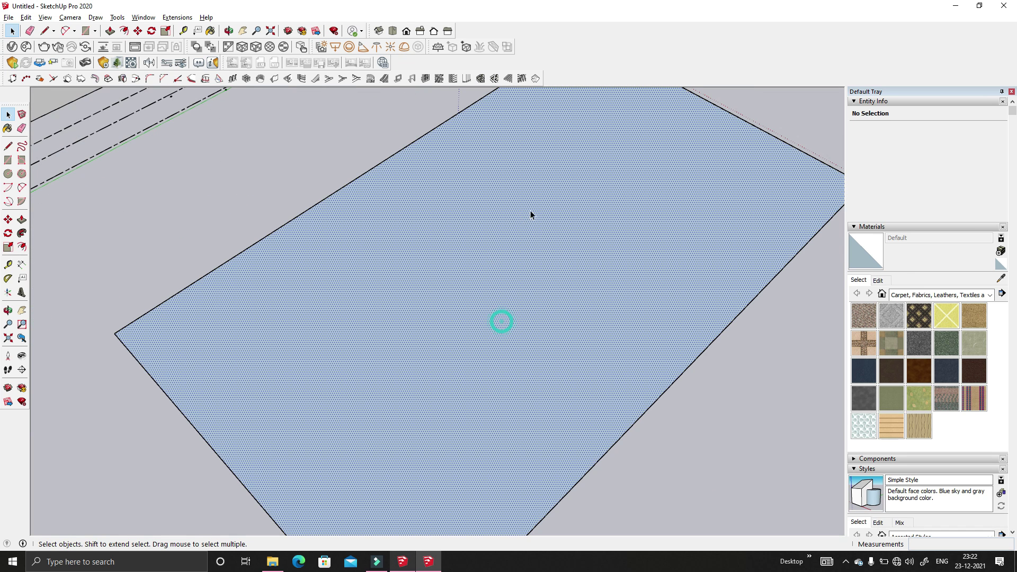
scroll(291, 328, down, 1)
scroll(291, 328, down, 1)
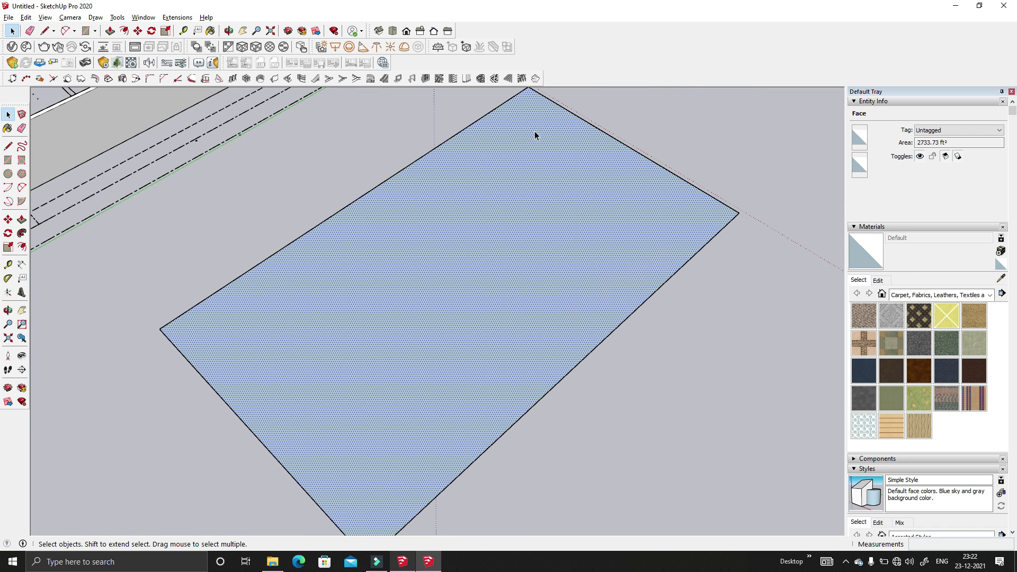
click(438, 79)
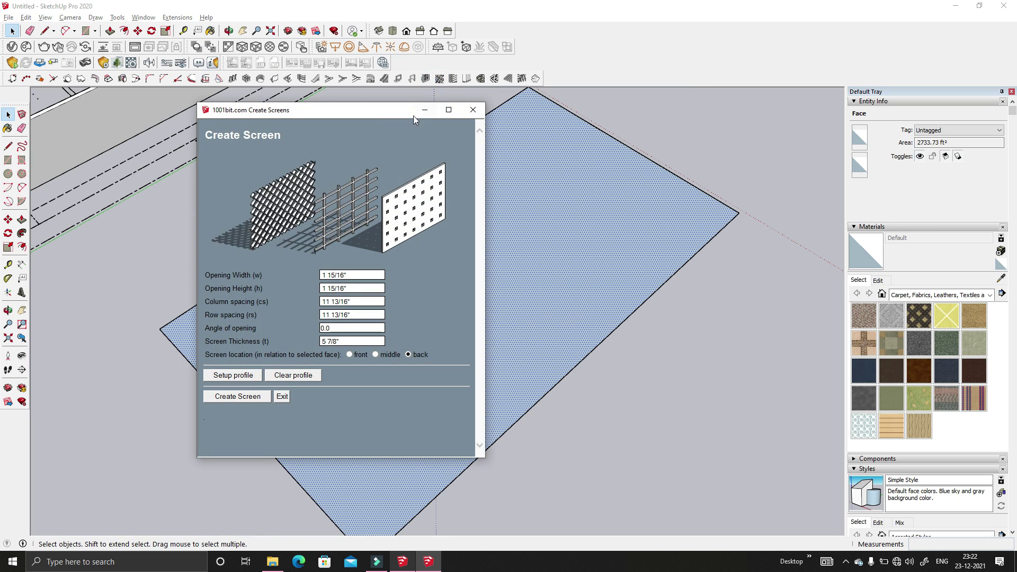
drag(390, 93, 415, 41)
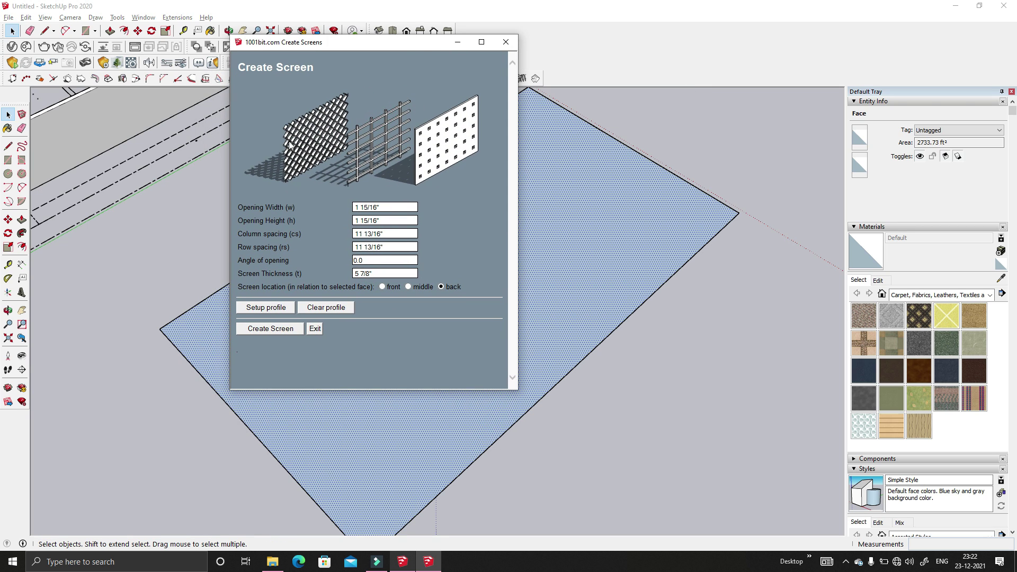
- Create a perforated screen with 1' opening width, 1' opening height and 1'3" row spacing
click(402, 208)
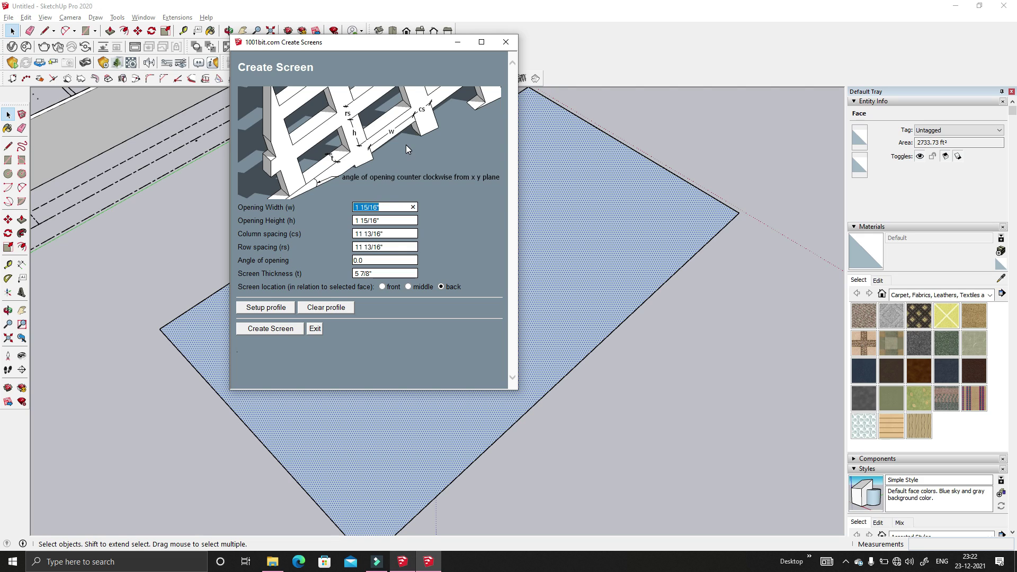
text(3)
key(BackSpace)
text(1')
click(400, 223)
text(1)
click(395, 237)
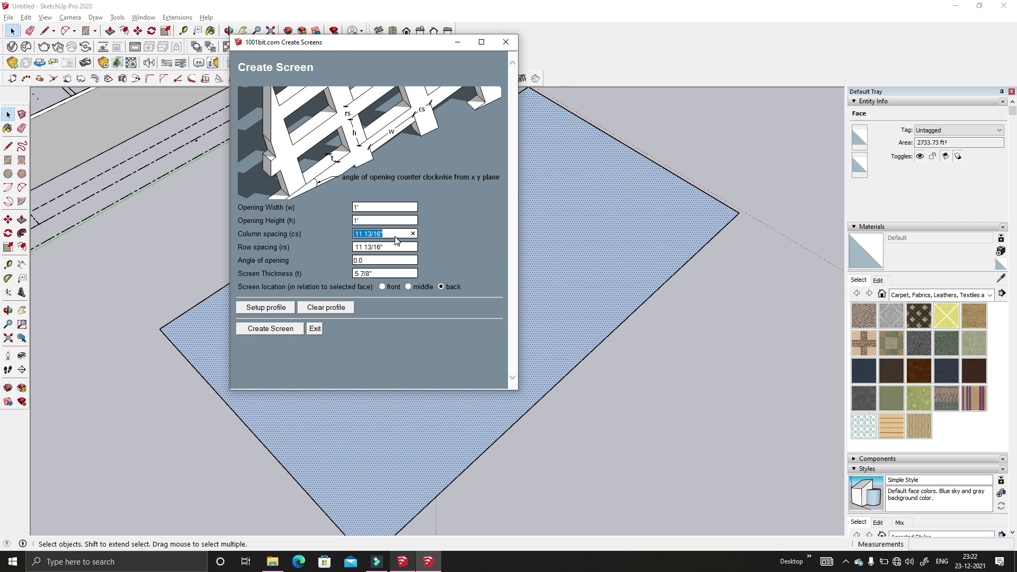
text(1)
triple_click(388, 244)
text(1'3")
triple_click(374, 260)
triple_click(382, 274)
click(275, 329)
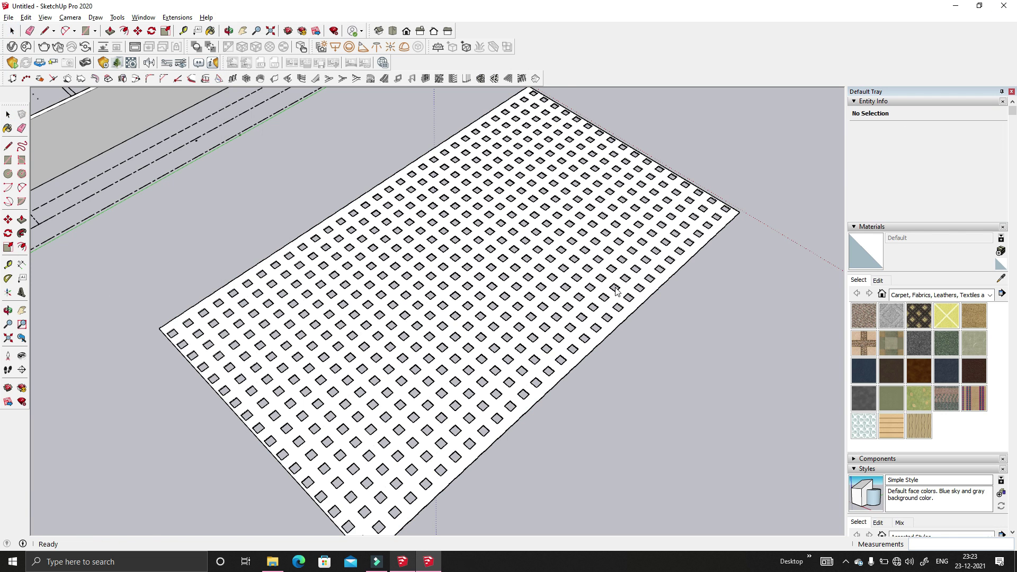
- Examine the perforated screen's openings up close and undo the screen's creation
scroll(434, 387, up, 5)
mouse_move(434, 386)
middle_down()
mouse_move(526, 243)
mouse_move(577, 297)
mouse_move(141, 336)
mouse_move(382, 360)
mouse_move(450, 392)
middle_up()
scroll(405, 320, down, 10)
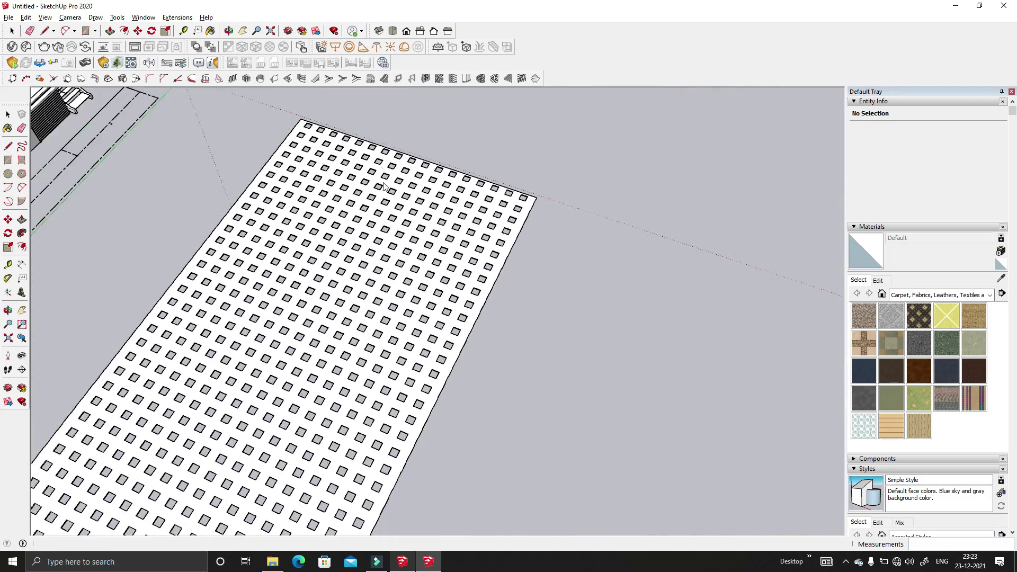
scroll(370, 392, up, 4)
key(ctrl+z)
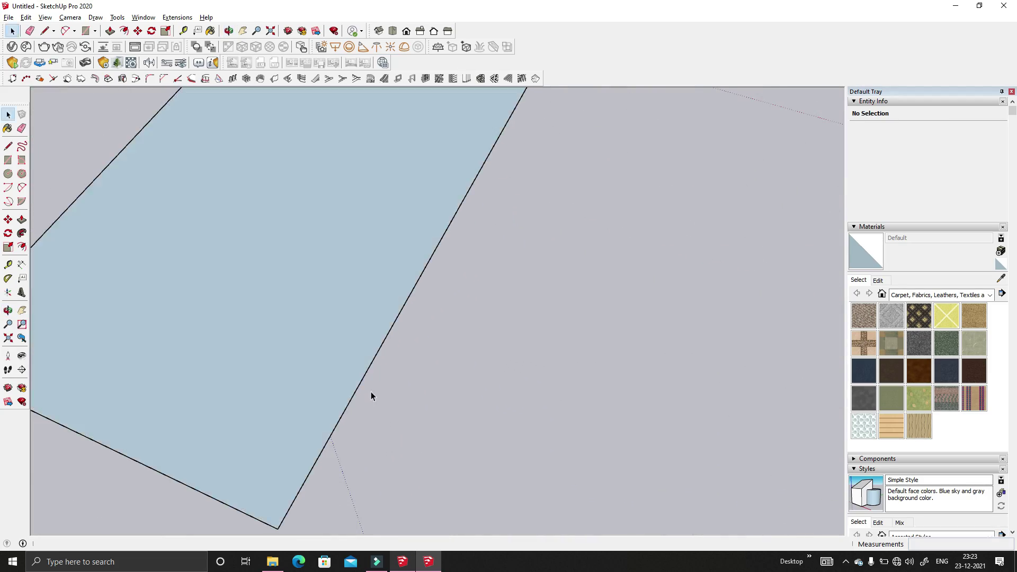
- Create a 1001bit perforated screen on the large rectangle's face, using the four-pointed star face as the opening profile
scroll(373, 324, down, 4)
middle_drag(373, 325, 368, 236)
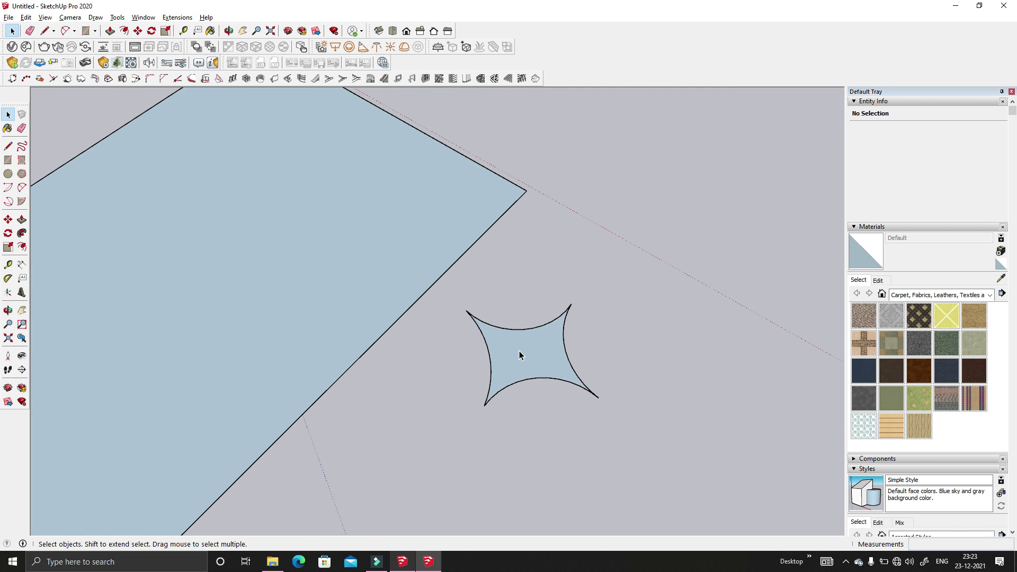
scroll(549, 364, down, 3)
scroll(527, 366, up, 4)
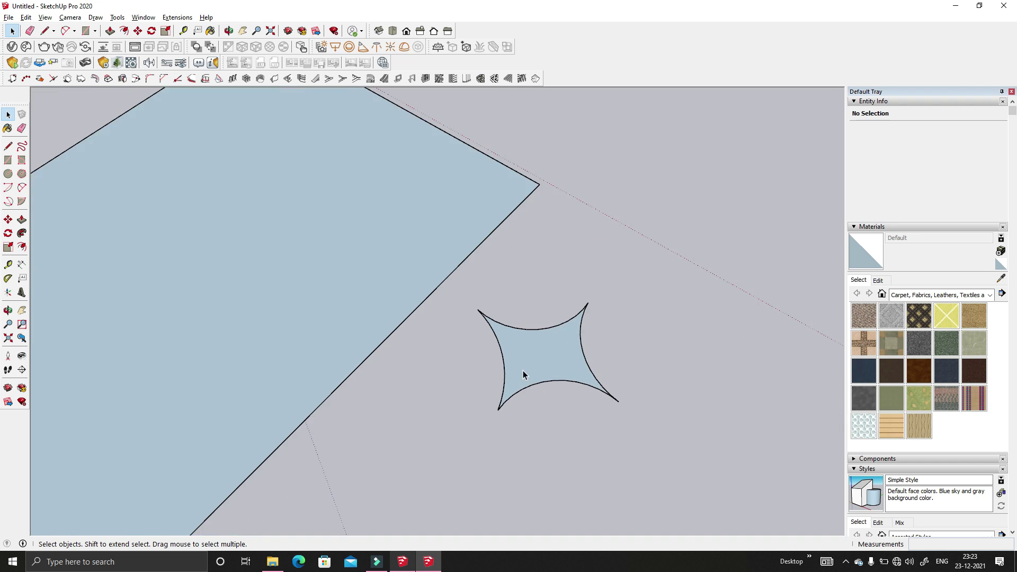
click(496, 345)
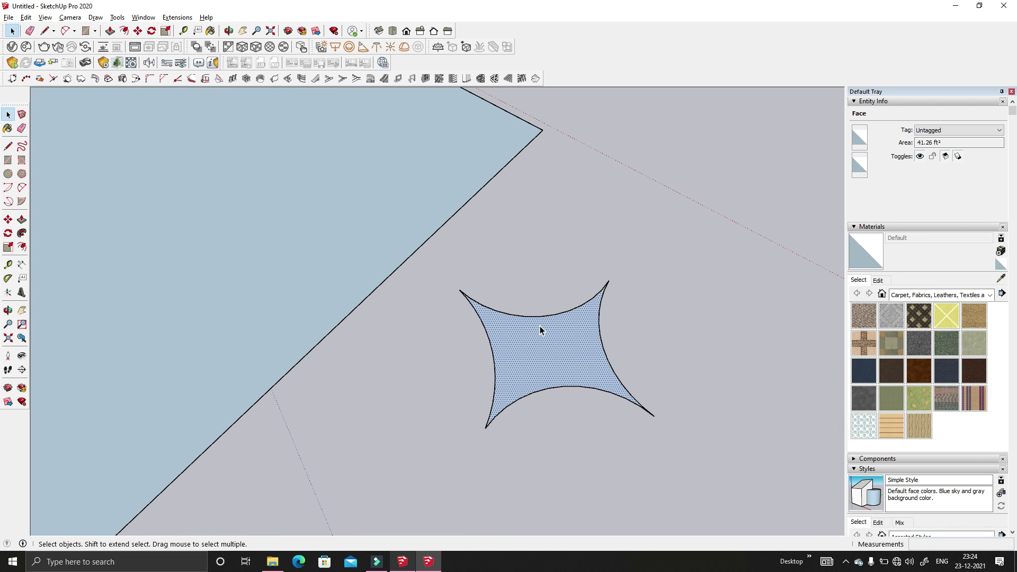
click(359, 201)
middle_drag(390, 220, 485, 316)
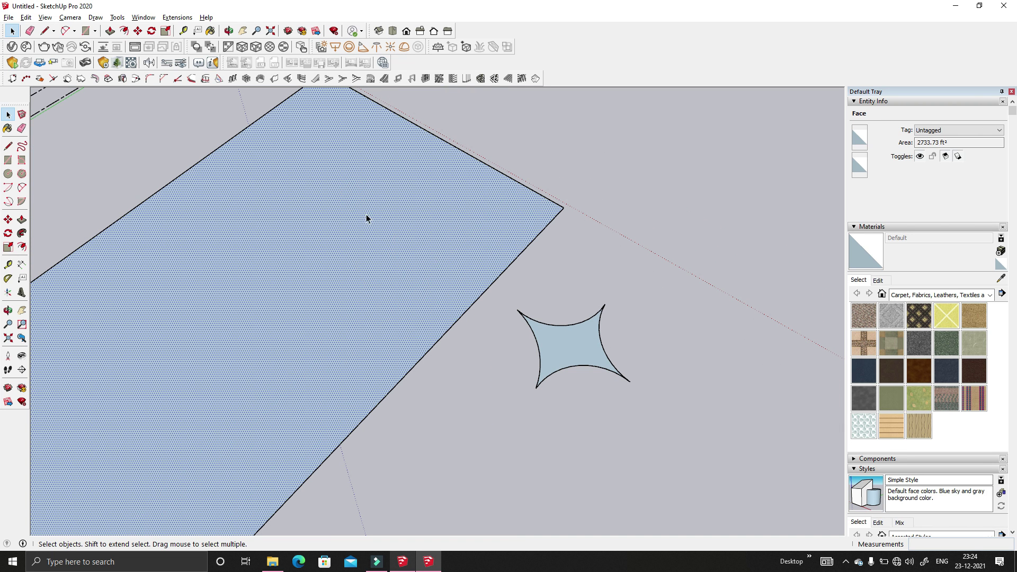
click(438, 79)
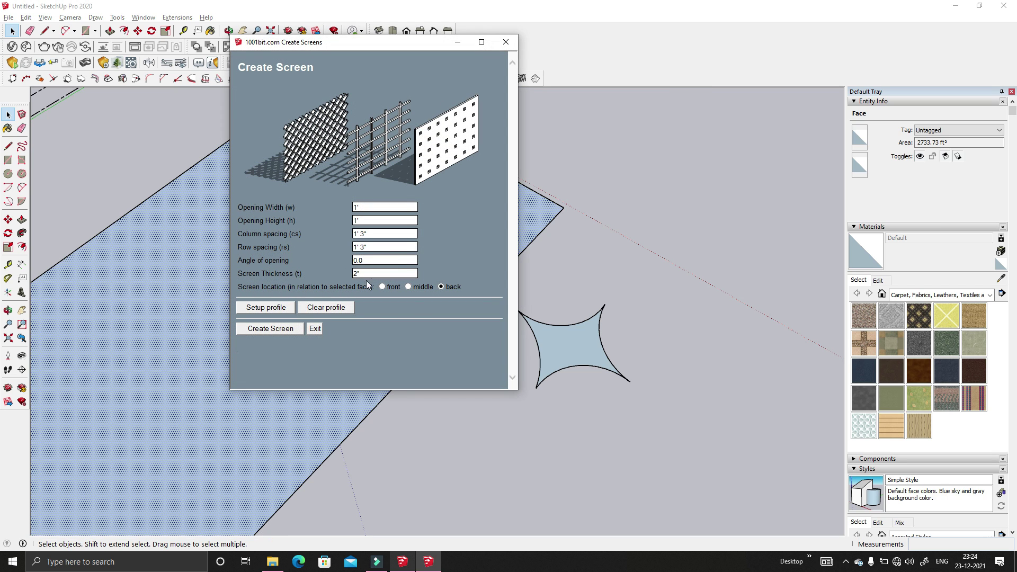
click(287, 310)
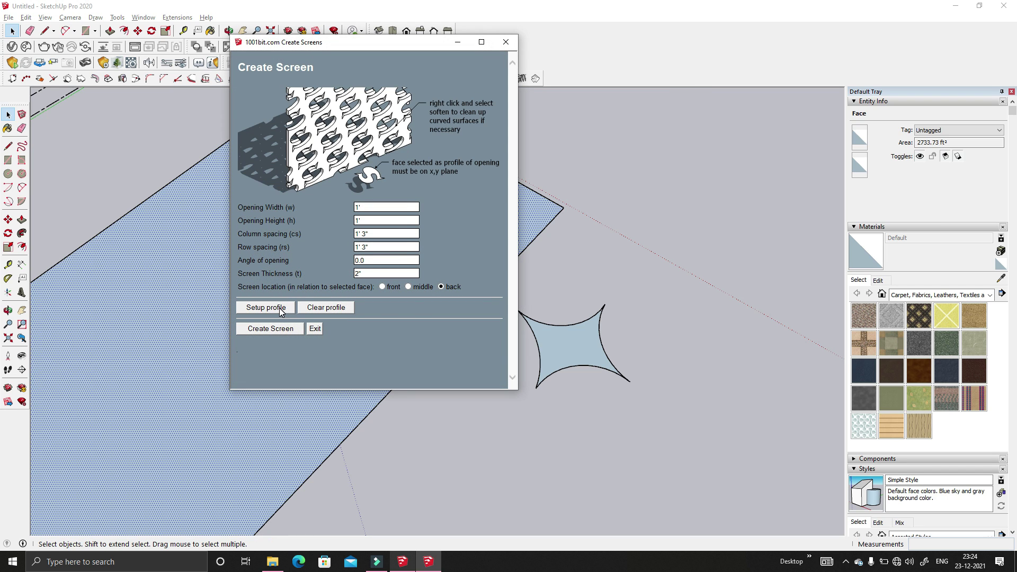
click(280, 308)
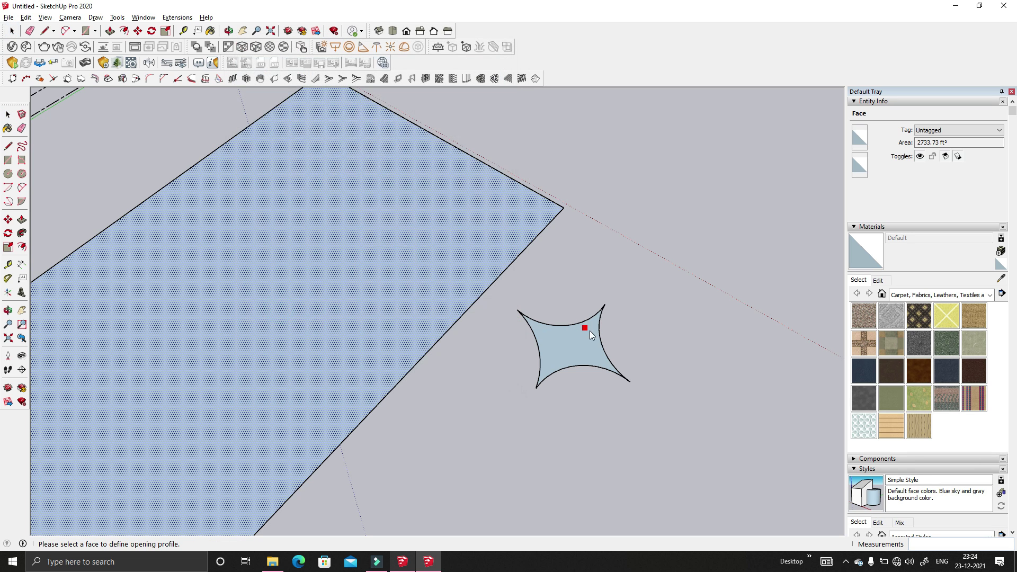
click(565, 344)
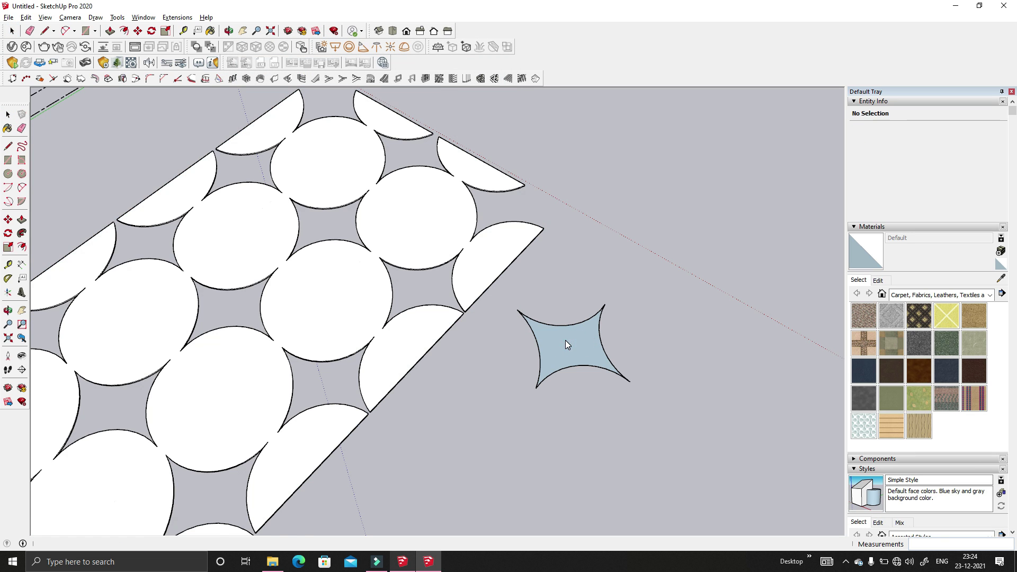
- Check the whole star-patterned screen and undo its creation
scroll(592, 331, down, 2)
scroll(592, 330, down, 1)
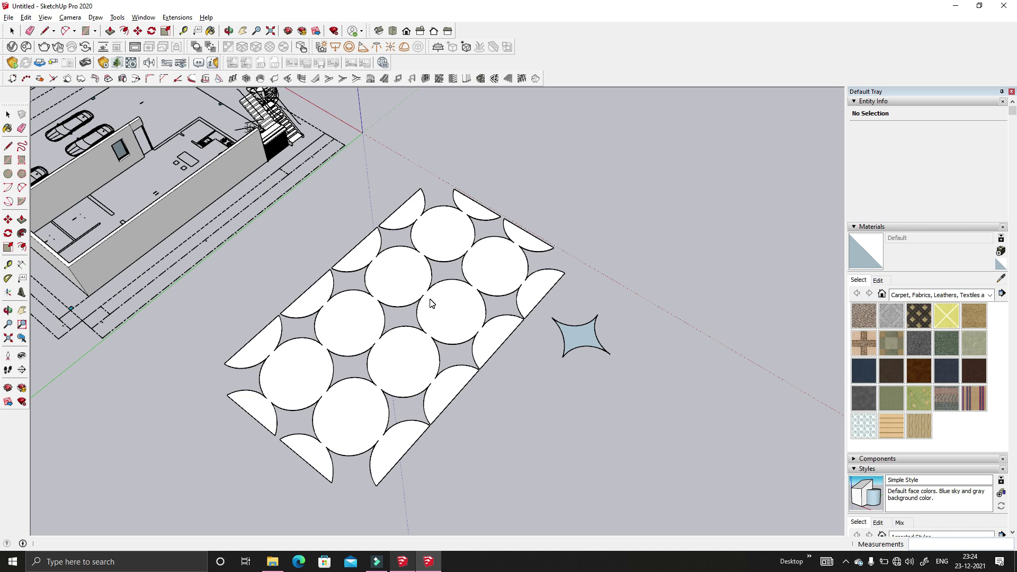
key(ctrl+z)
- Scale the four-pointed star face to about half its size along both the red and green axes
scroll(578, 345, up, 2)
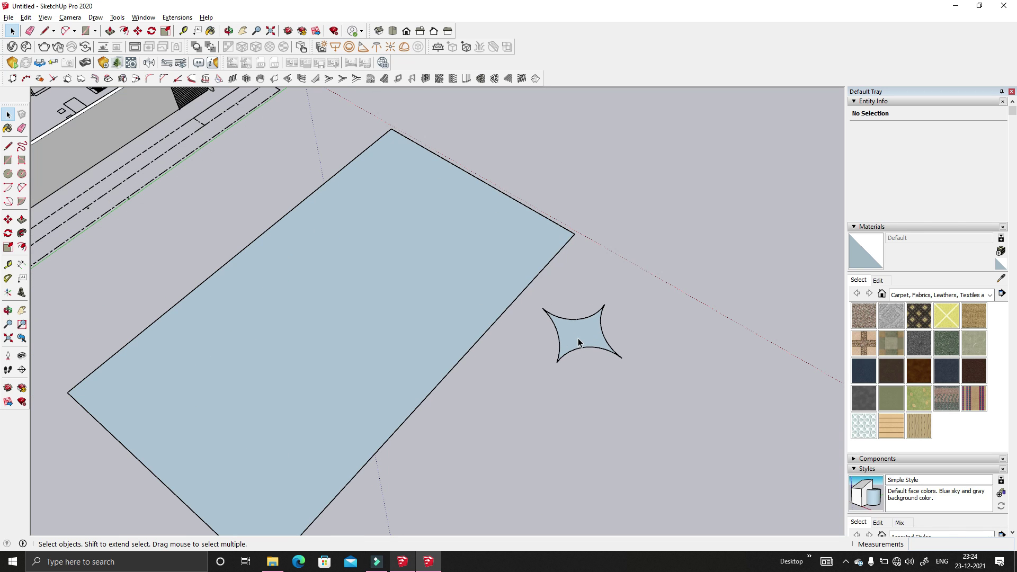
click(579, 344)
drag(535, 294, 644, 395)
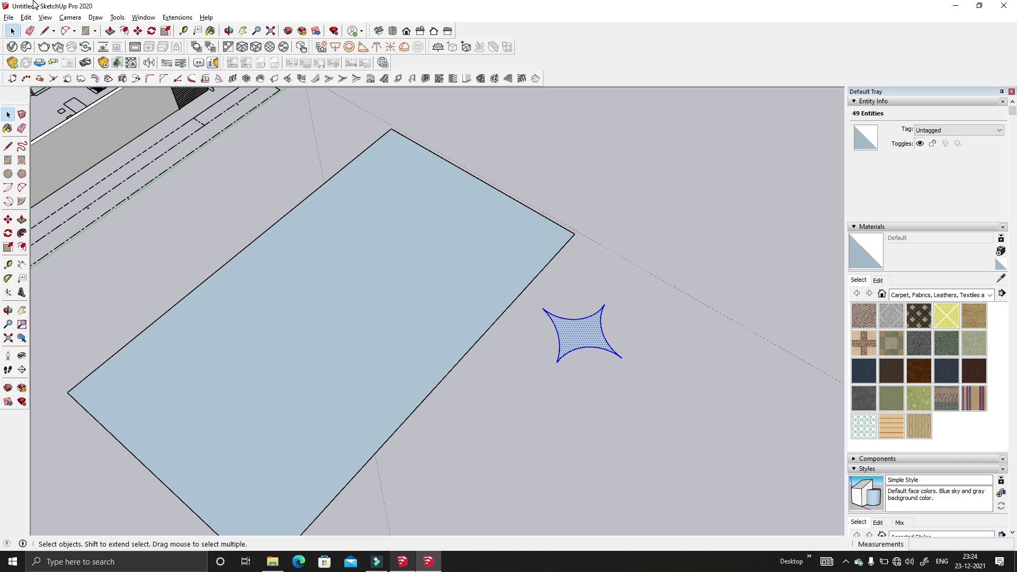
click(165, 31)
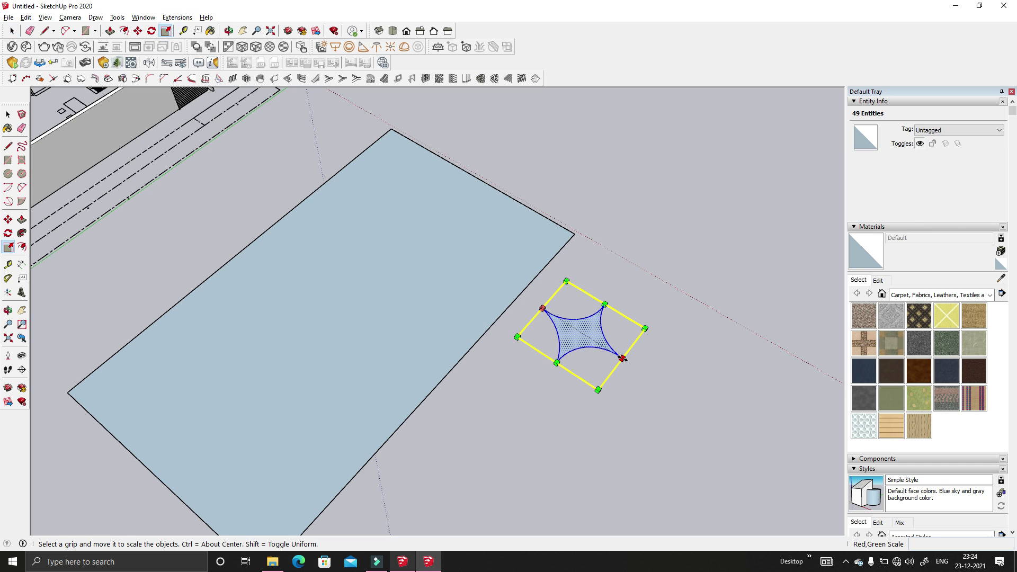
drag(623, 359, 580, 333)
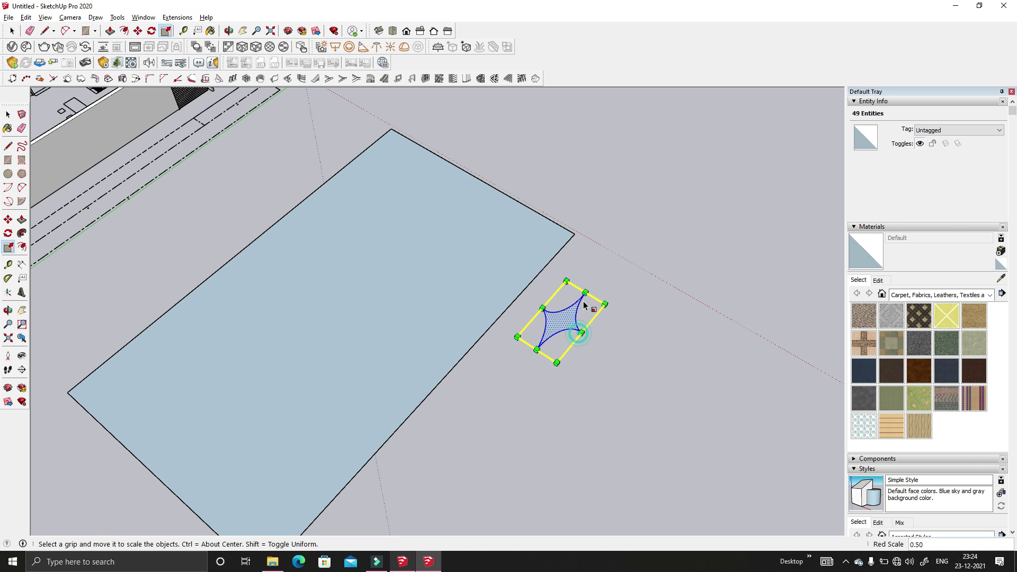
drag(585, 292, 562, 314)
key(space)
click(608, 270)
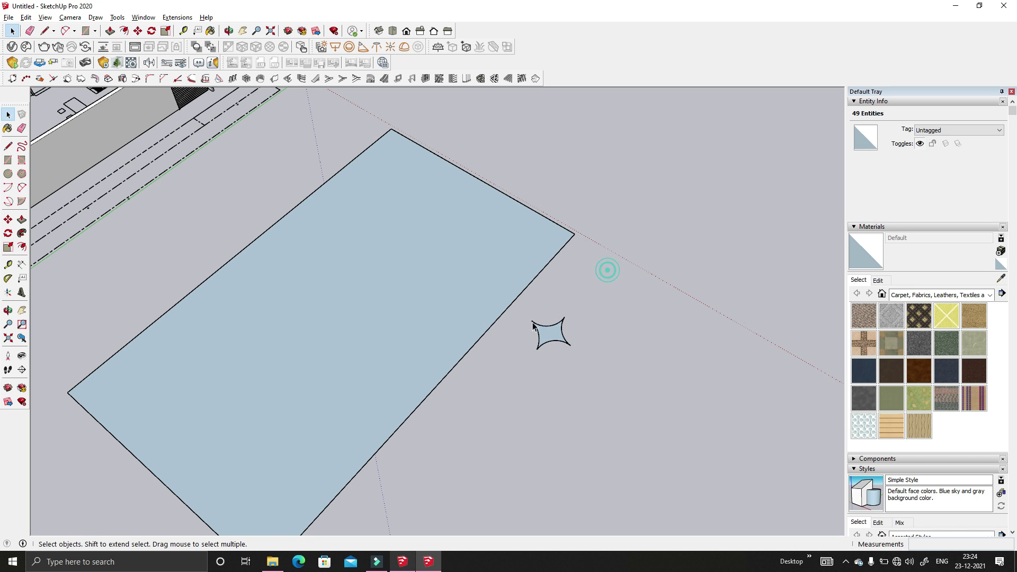
- Create a perforated screen on the large rectangle's face, using the reduced four-pointed star as the opening profile
scroll(533, 326, up, 2)
click(405, 251)
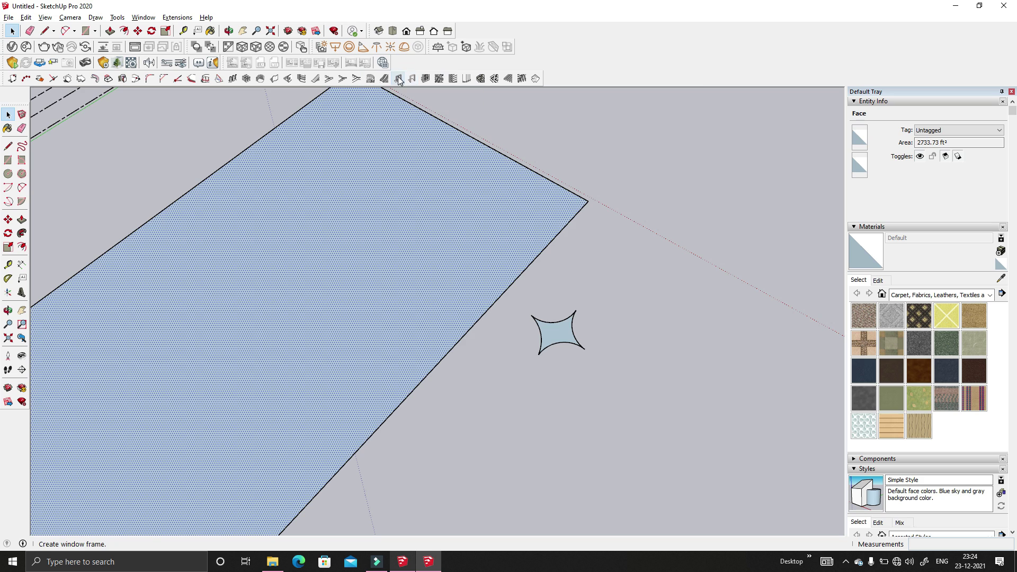
click(426, 79)
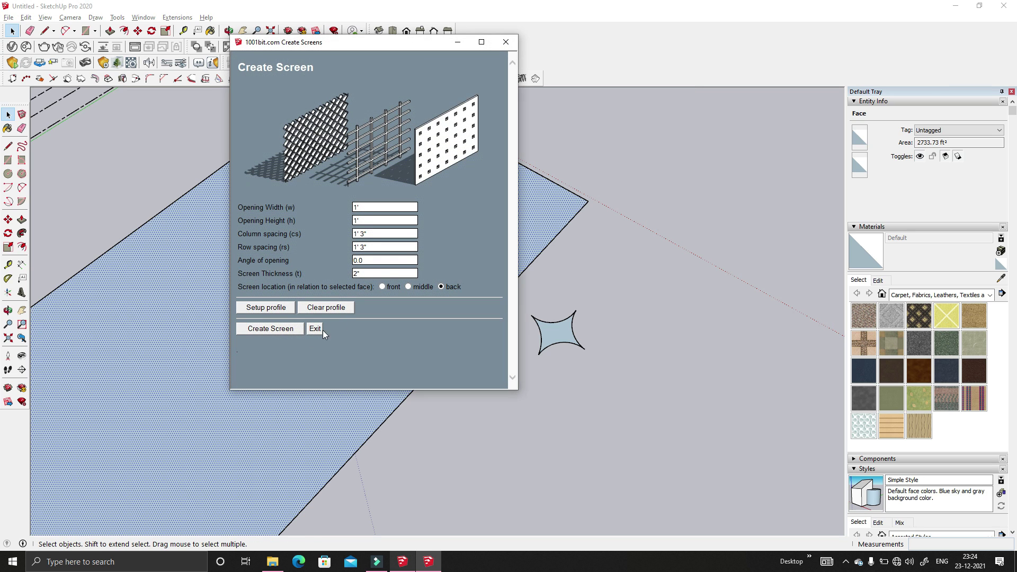
click(281, 330)
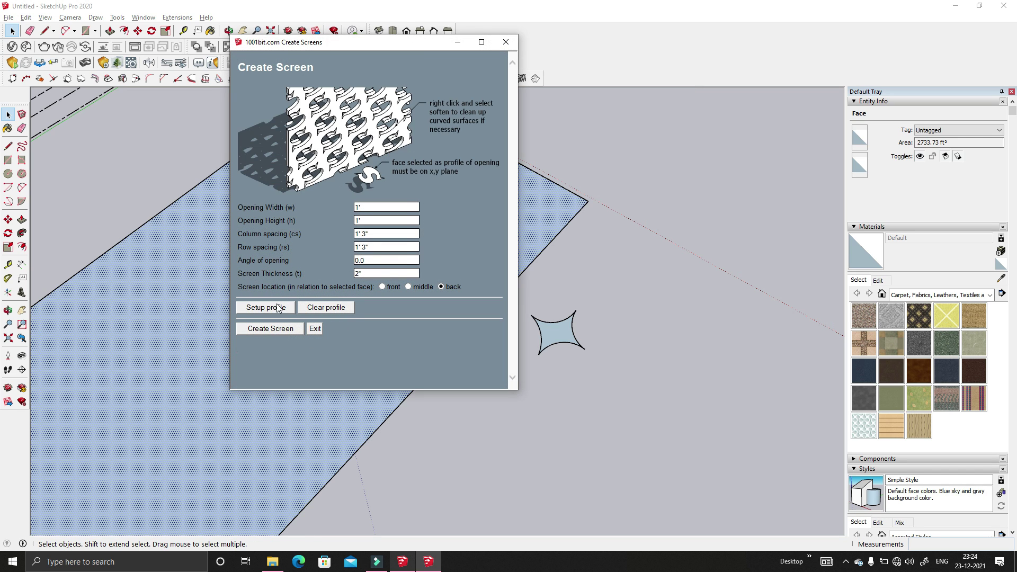
click(552, 337)
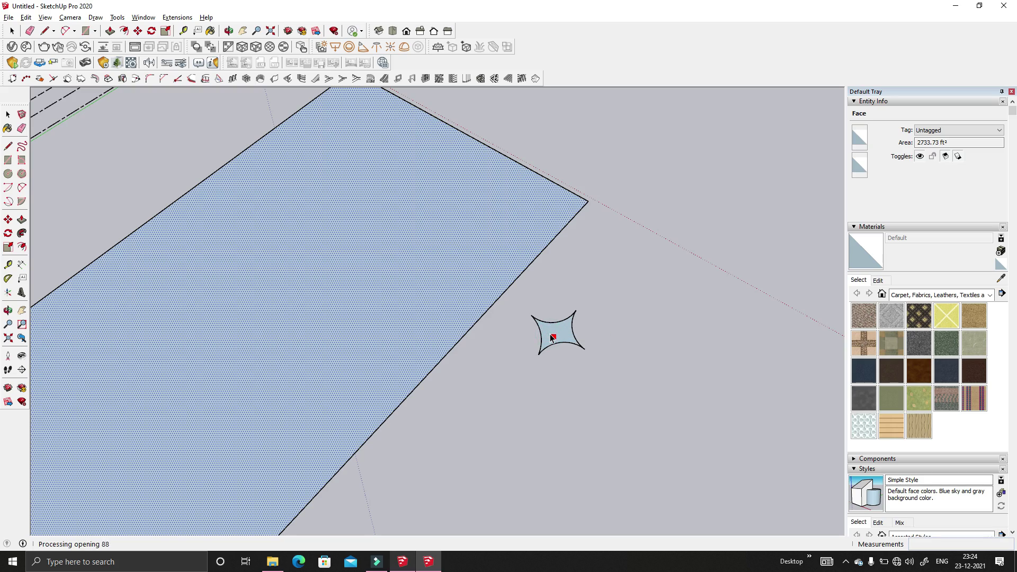
scroll(466, 215, down, 3)
middle_drag(467, 215, 340, 301)
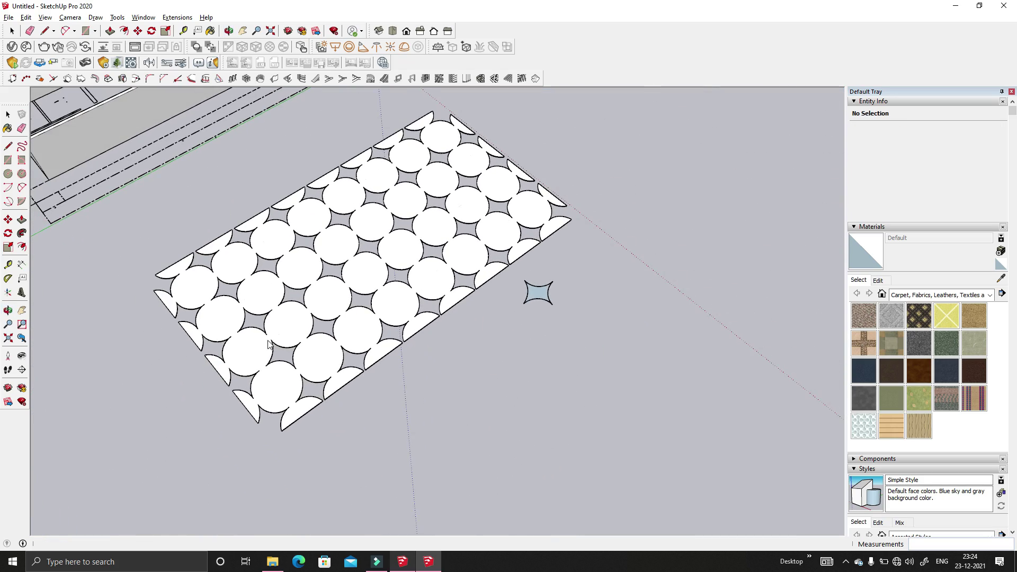
scroll(340, 301, up, 5)
scroll(339, 301, down, 3)
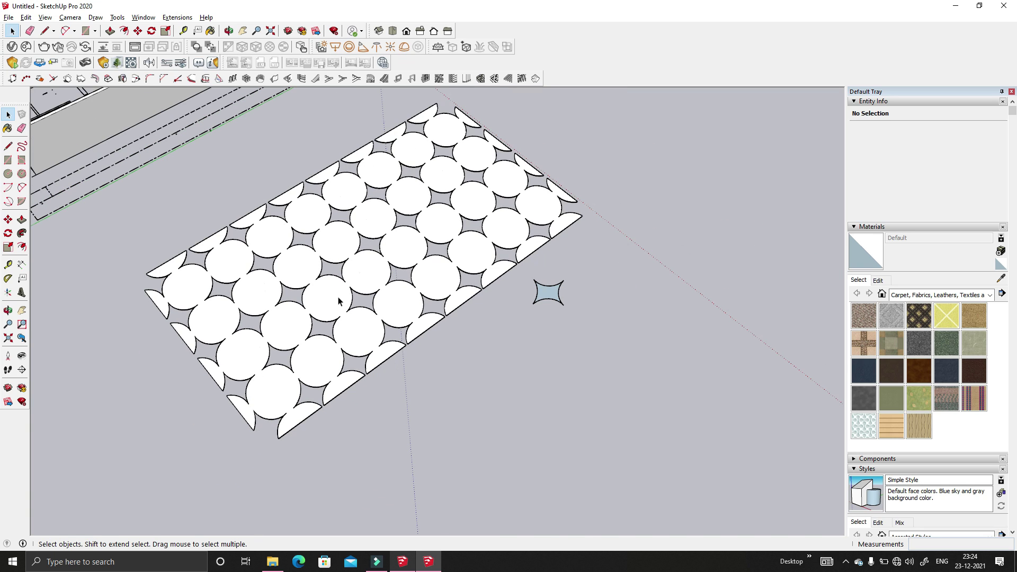
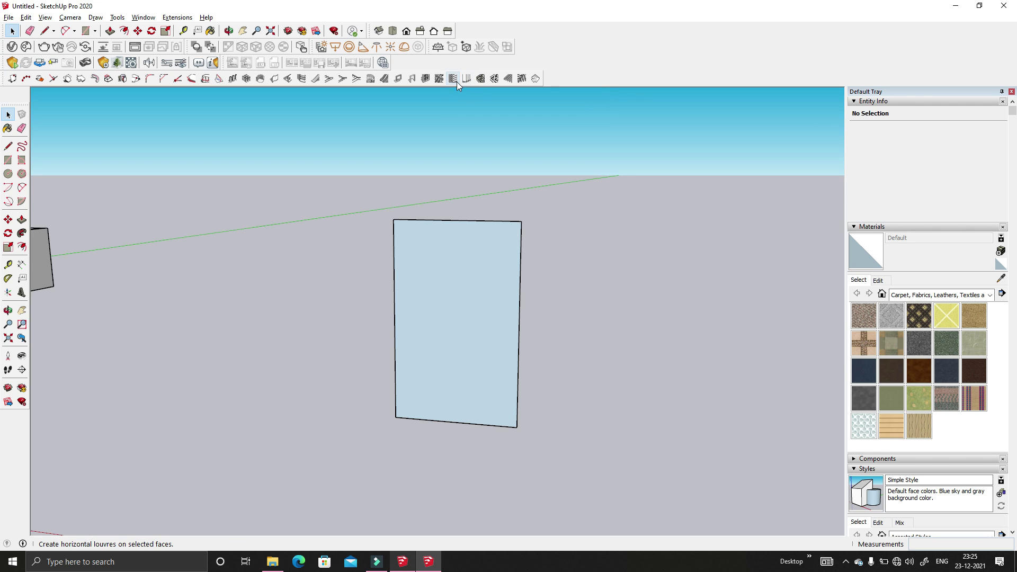
- Start 1001bit horizontal louvres on the face of the upright rectangle
click(457, 81)
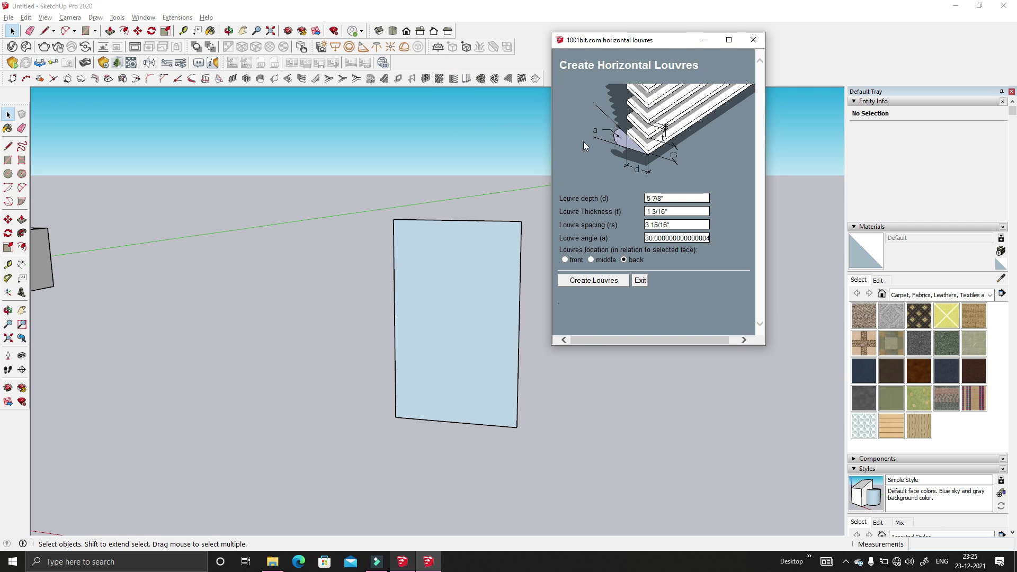
click(748, 47)
click(510, 272)
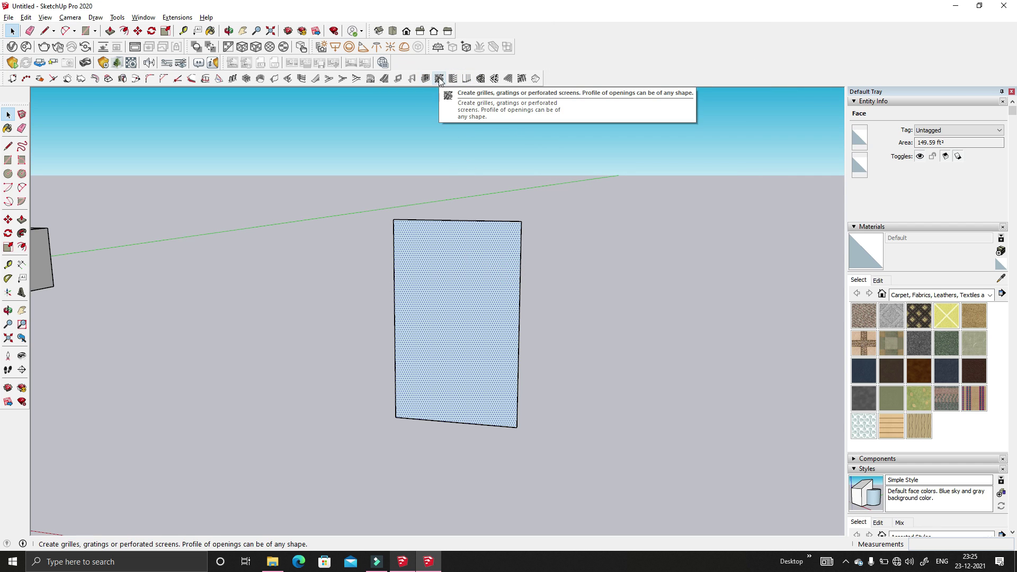
click(457, 80)
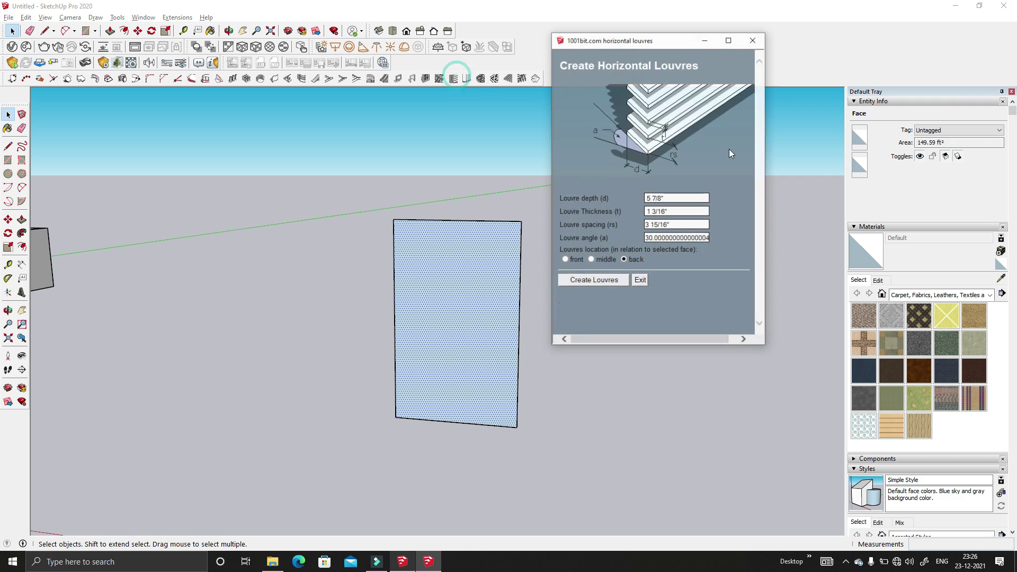
- Create the horizontal louvres with 3" depth, .5" thickness, 9" spacing and a 45-degree angle, located at the back of the face
triple_click(667, 197)
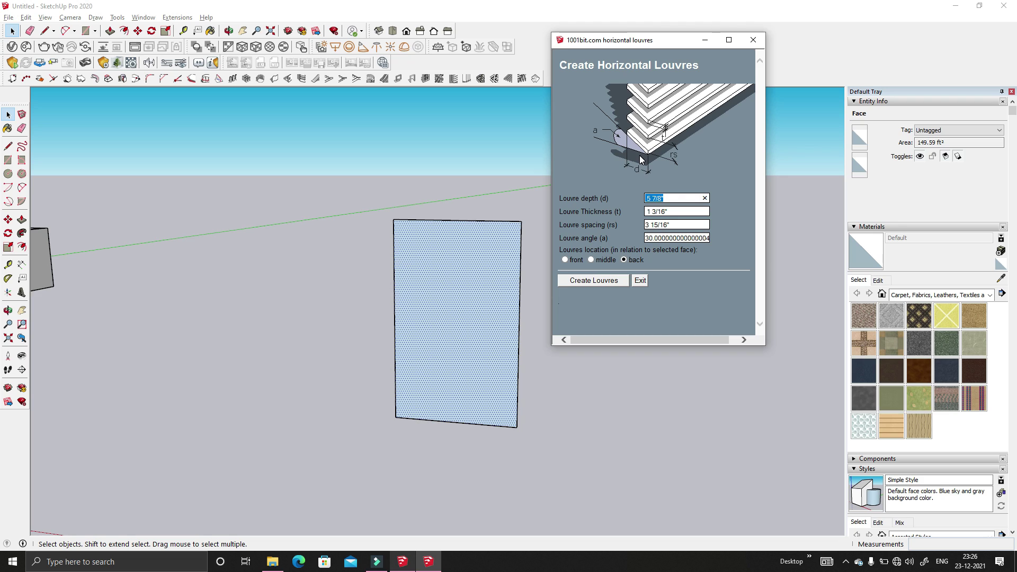
text(3)
key(Tab)
text(.5)
key(Tab)
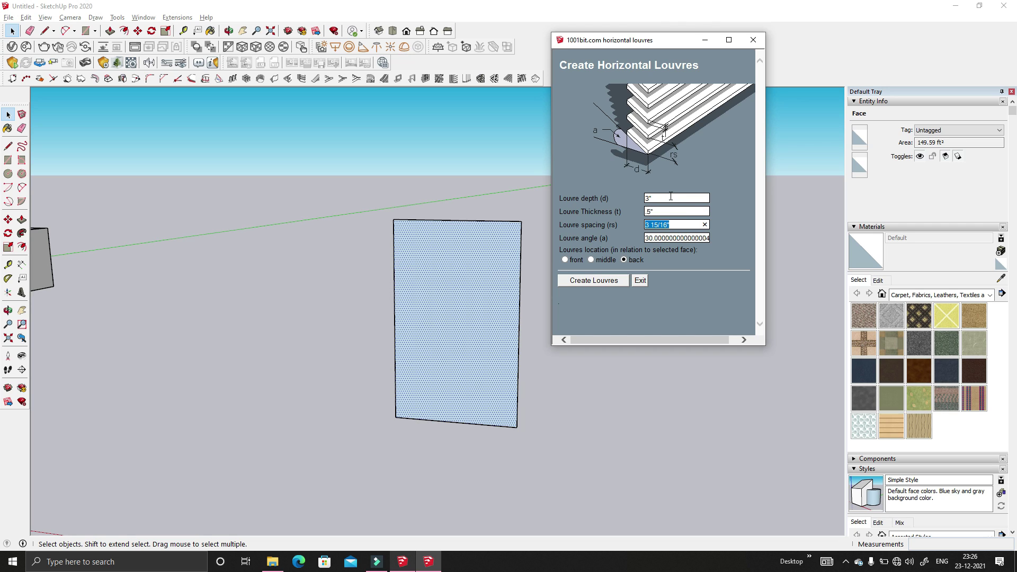
key(BackSpace)
double_click(649, 238)
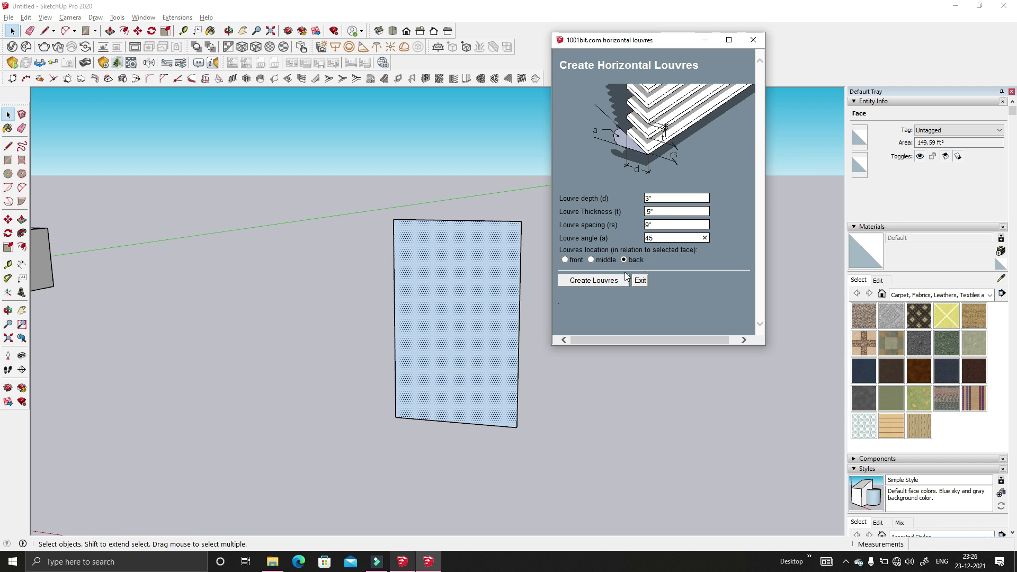
click(591, 282)
middle_drag(591, 282, 498, 249)
- Draw a second upright rectangle of about 118 ft² beside the horizontal louvres
click(85, 30)
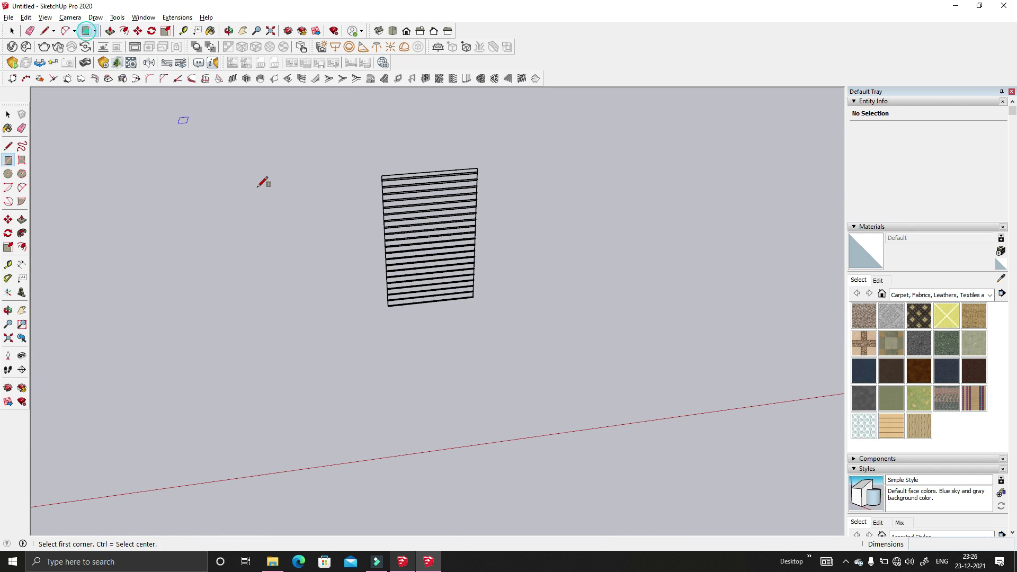
click(358, 306)
middle_drag(358, 306, 296, 186)
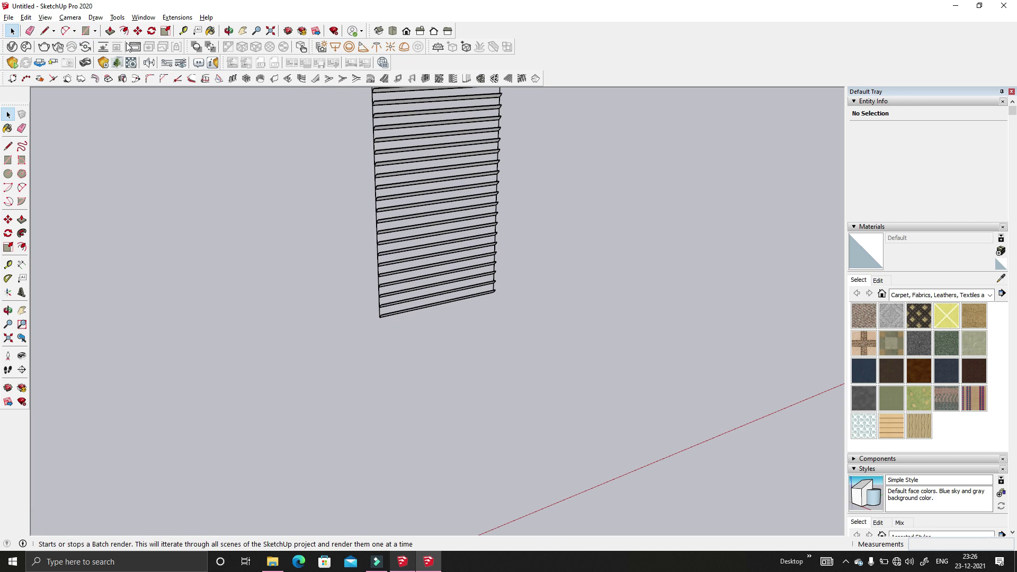
click(86, 30)
scroll(302, 306, down, 2)
click(314, 325)
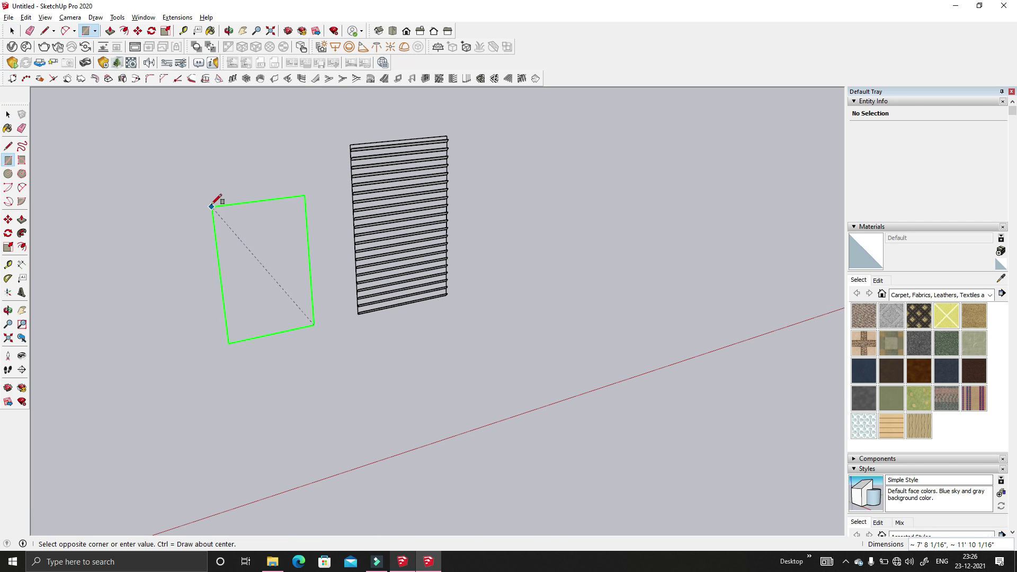
click(208, 157)
key(space)
- Start 1001bit vertical louvres on the face of the second upright rectangle
scroll(202, 180, up, 3)
drag(143, 179, 172, 196)
middle_drag(172, 195, 356, 186)
click(357, 186)
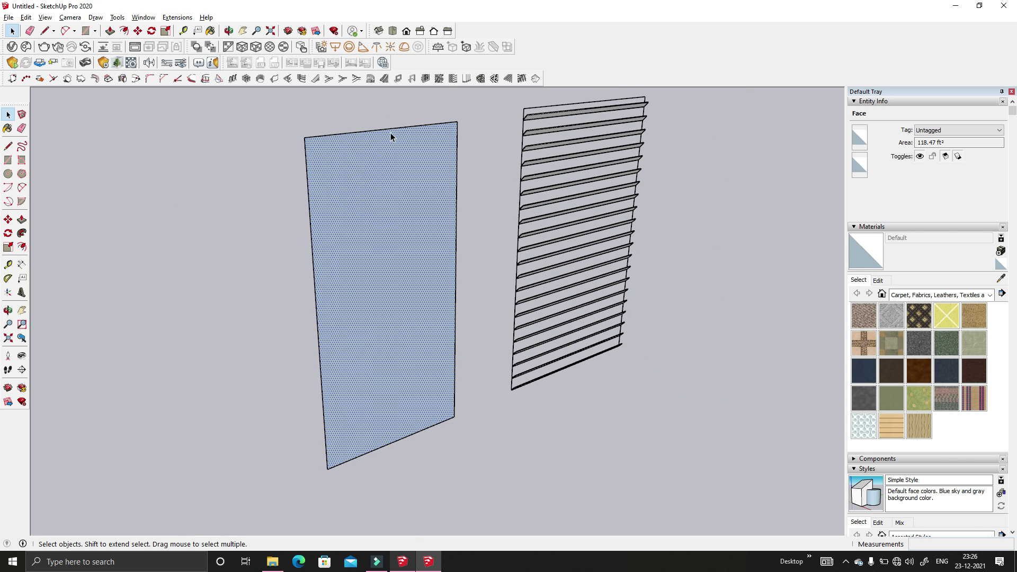
click(467, 79)
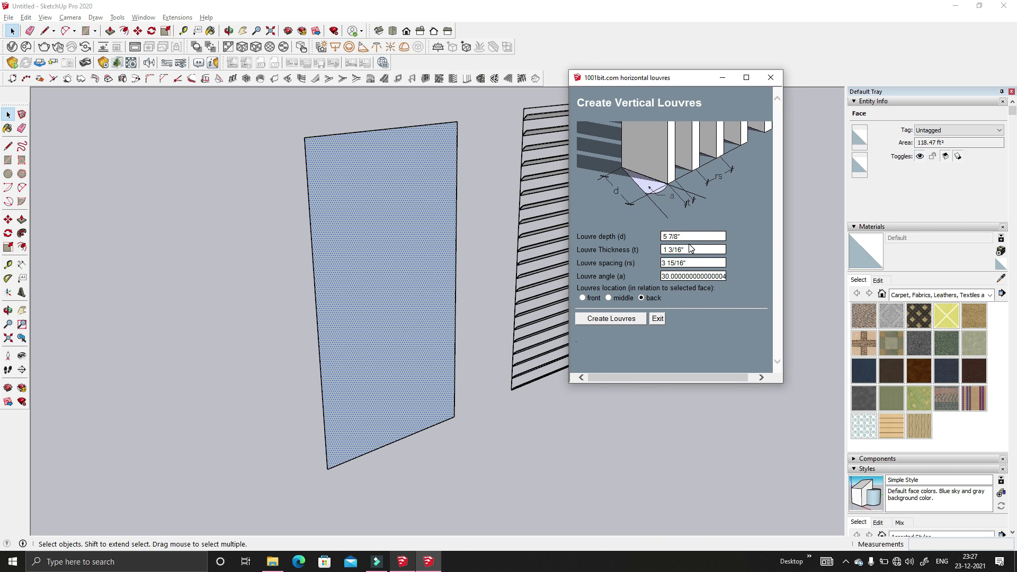
- Create the vertical louvres with 3" depth, .5" thickness, 9" spacing and a 45-degree angle, located at the back of the face
triple_click(683, 236)
text(3")
triple_click(689, 250)
key(BackSpace)
triple_click(690, 263)
text(9)
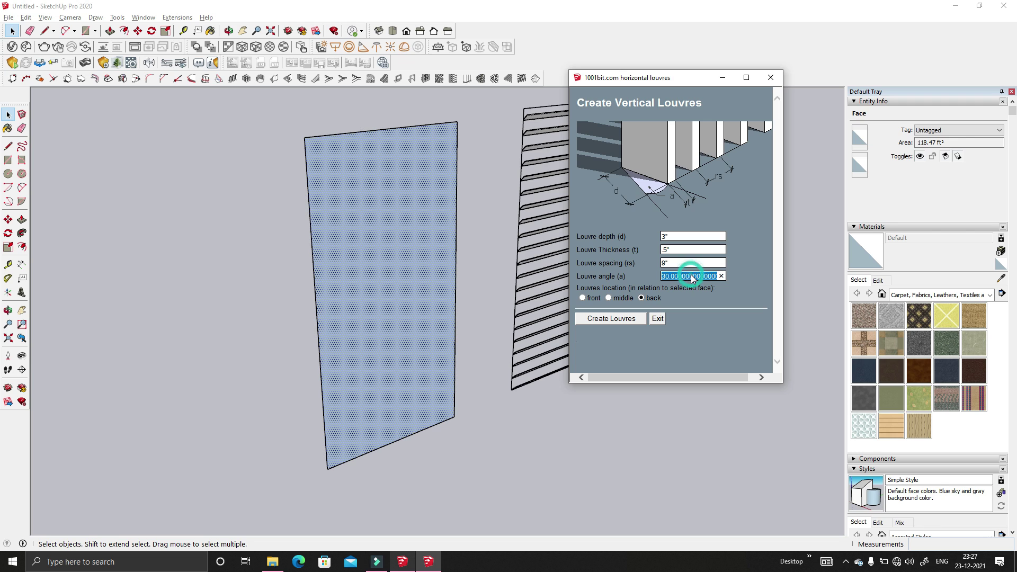
text(45)
click(621, 317)
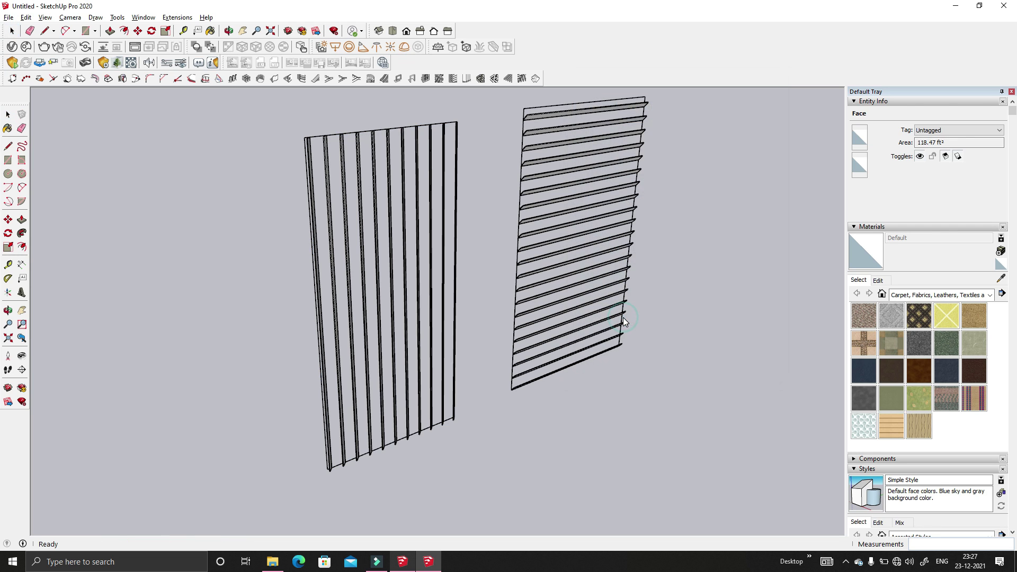
middle_drag(385, 366, 569, 222)
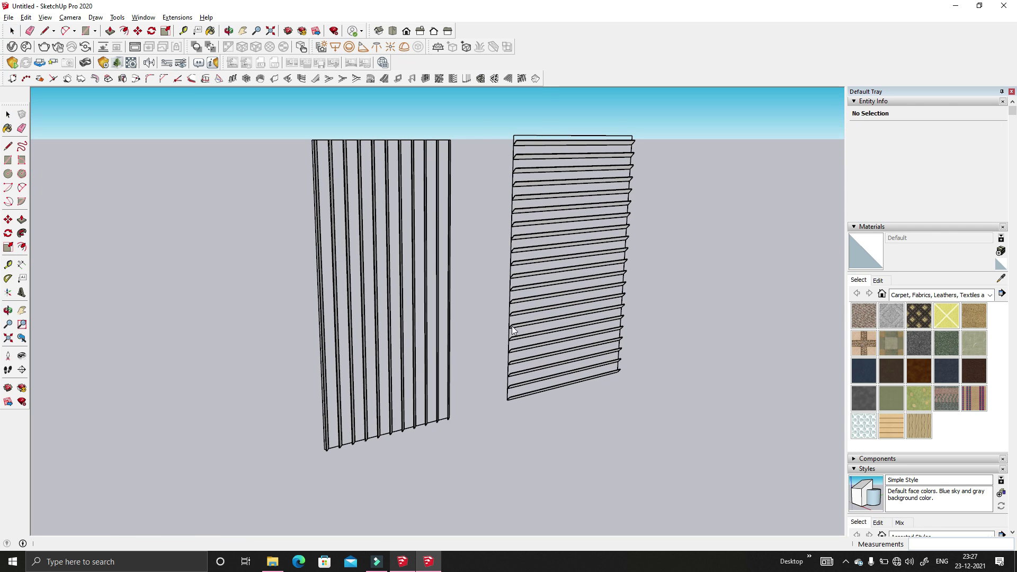
scroll(260, 152, up, 5)
middle_drag(261, 152, 458, 217)
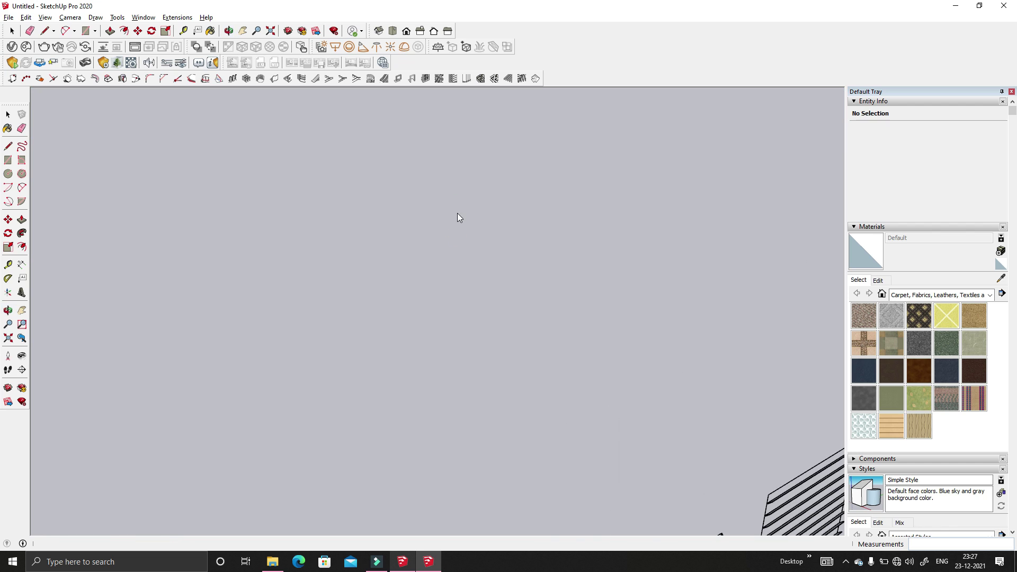
scroll(541, 385, down, 5)
scroll(541, 385, up, 6)
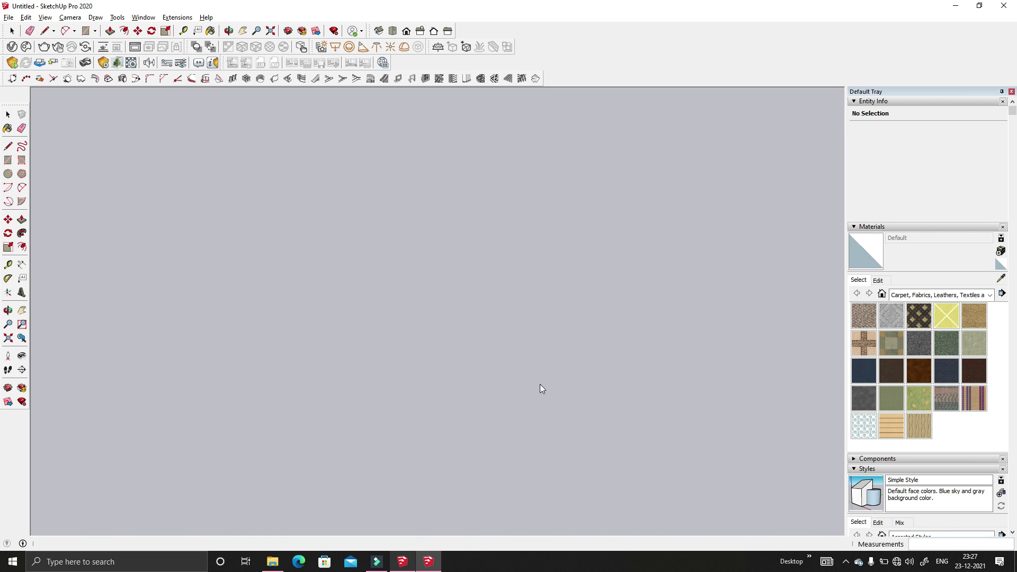
scroll(540, 388, down, 3)
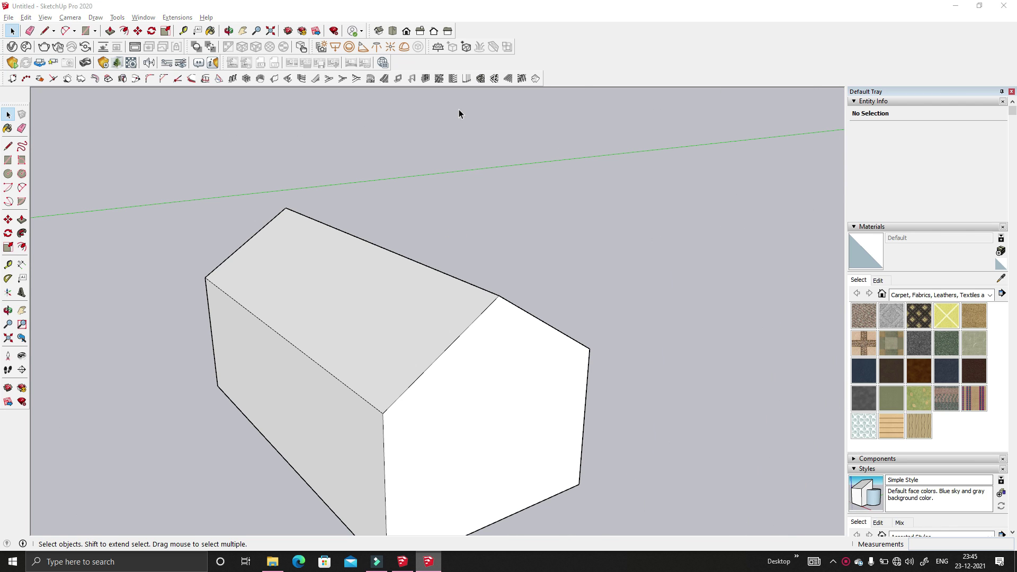
- Select all four edges bounding one roof slope of the gabled block
middle_drag(459, 109, 520, 209)
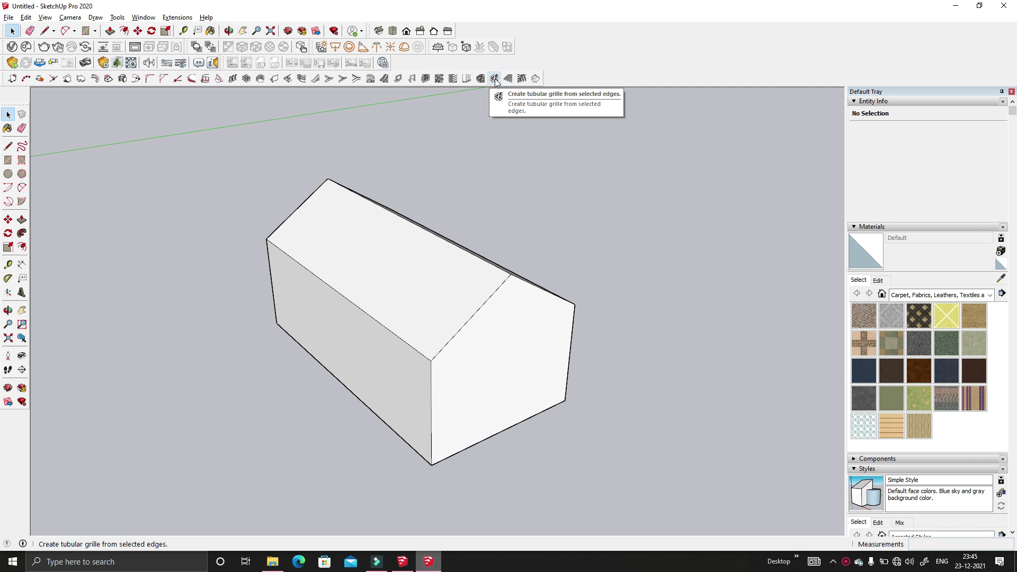
scroll(440, 354, up, 6)
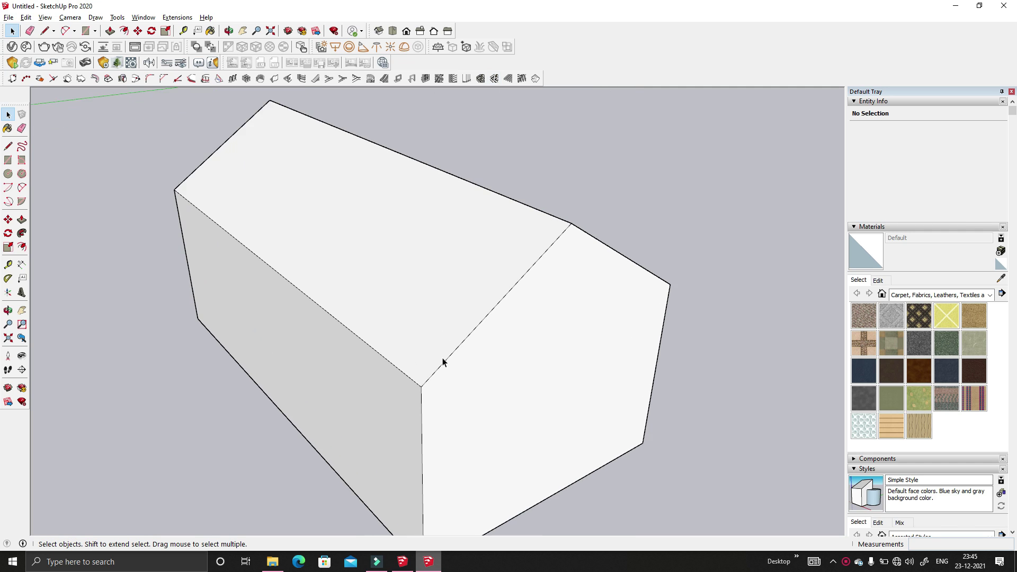
shift+click(395, 376)
scroll(281, 210, down, 5)
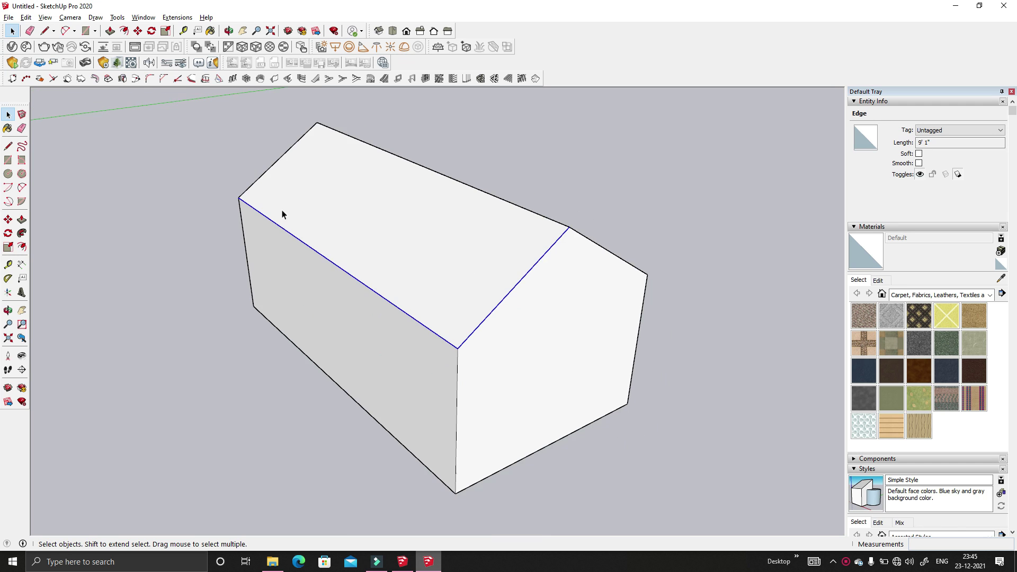
middle_drag(281, 211, 295, 245)
scroll(168, 247, up, 5)
shift+click(168, 247)
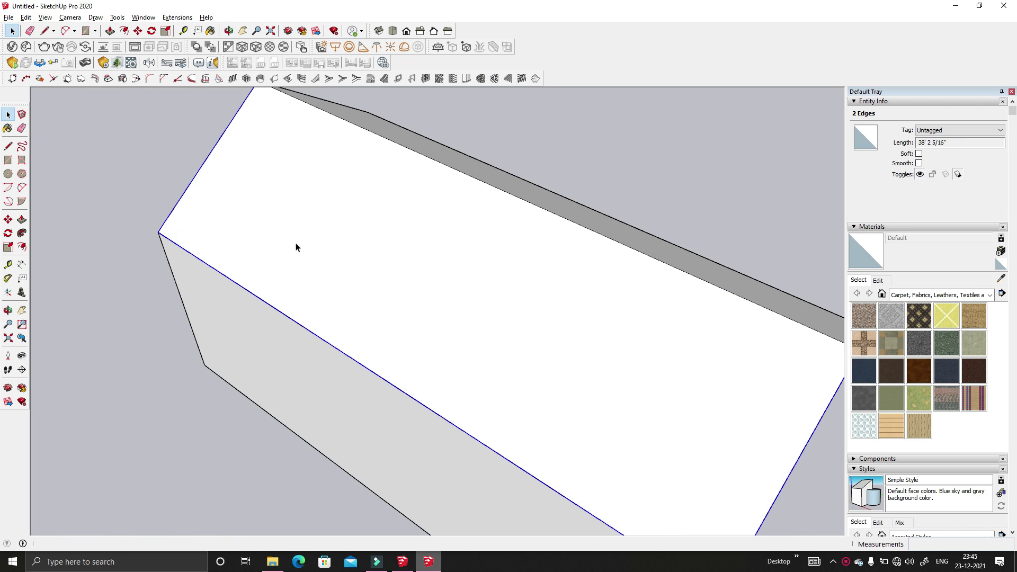
shift+click(416, 155)
scroll(320, 205, down, 3)
middle_drag(320, 205, 391, 204)
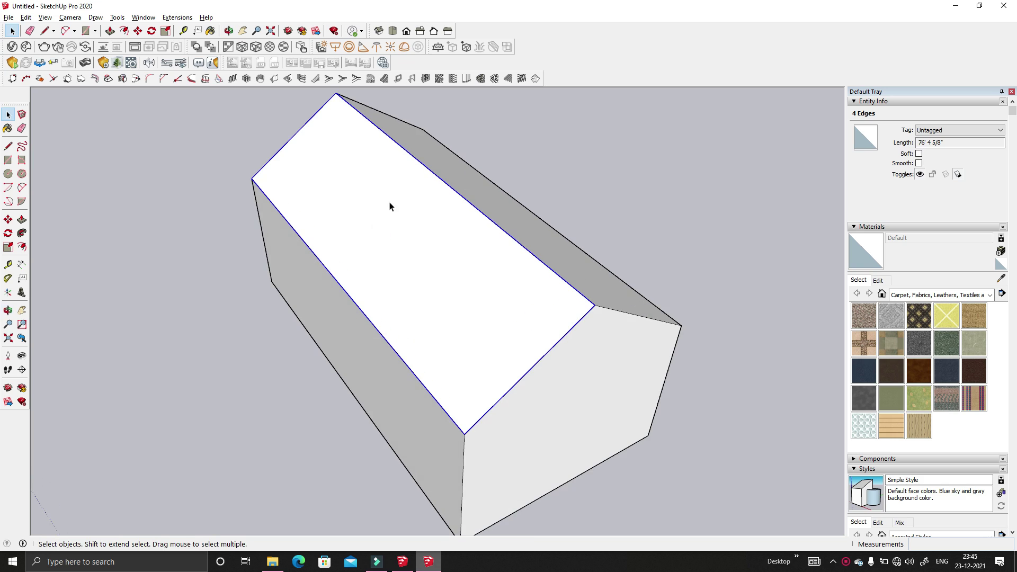
- Create a 1001bit rectangular-section grille along the four selected roof edges, with a section width of 6"
click(482, 79)
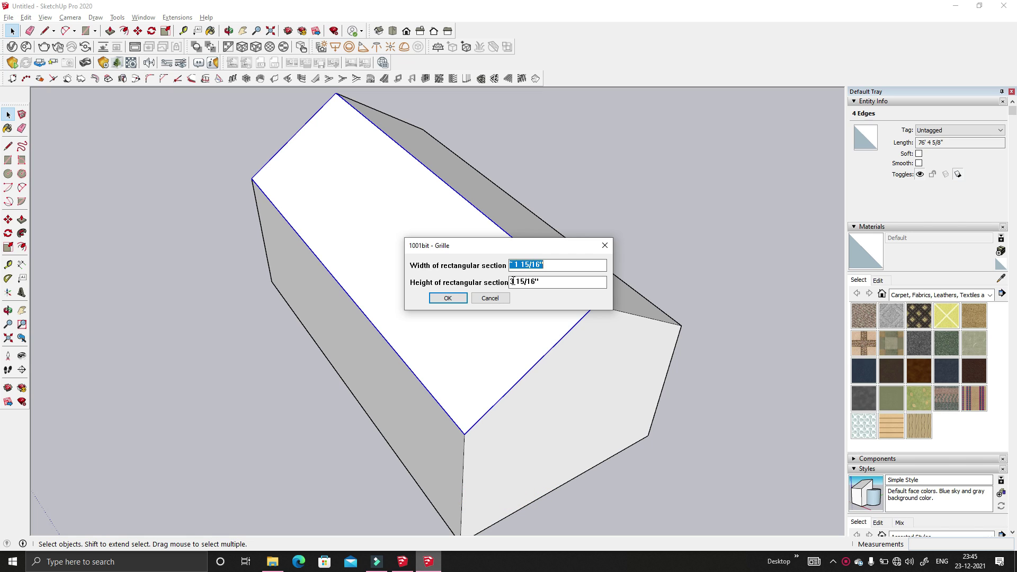
text(6")
click(544, 285)
click(447, 299)
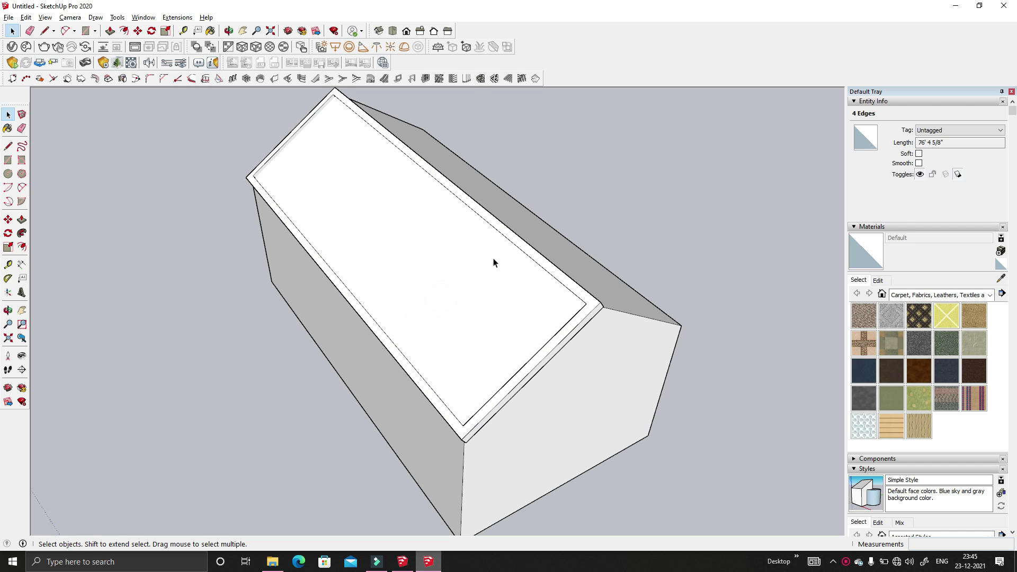
- Select the two sloping gable edges and the lower eave edge of the opposite roof slope
key(o)
drag(629, 197, 415, 302)
key(space)
middle_drag(406, 154, 430, 278)
key(o)
drag(431, 278, 282, 263)
middle_drag(282, 264, 399, 301)
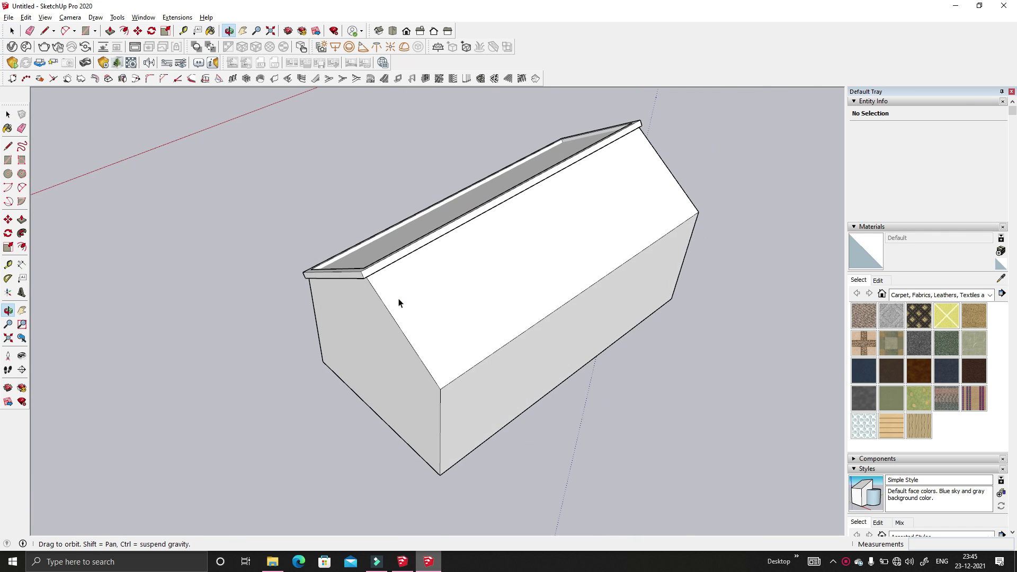
scroll(450, 289, up, 3)
click(450, 289)
scroll(372, 371, down, 4)
click(690, 189)
scroll(385, 366, up, 3)
click(385, 364)
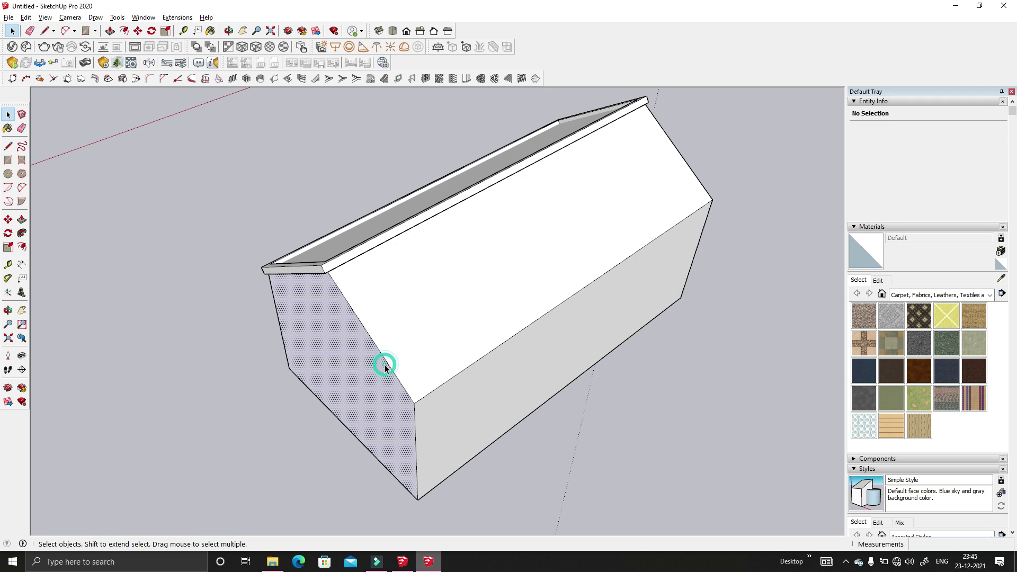
click(385, 357)
shift+click(432, 391)
middle_drag(433, 390, 296, 317)
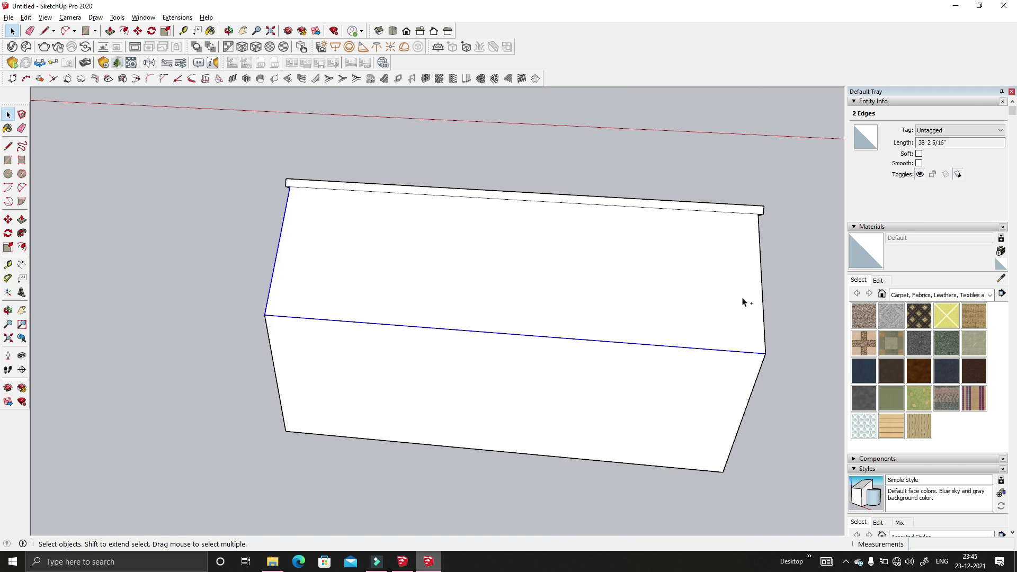
shift+click(763, 304)
middle_drag(519, 326, 692, 340)
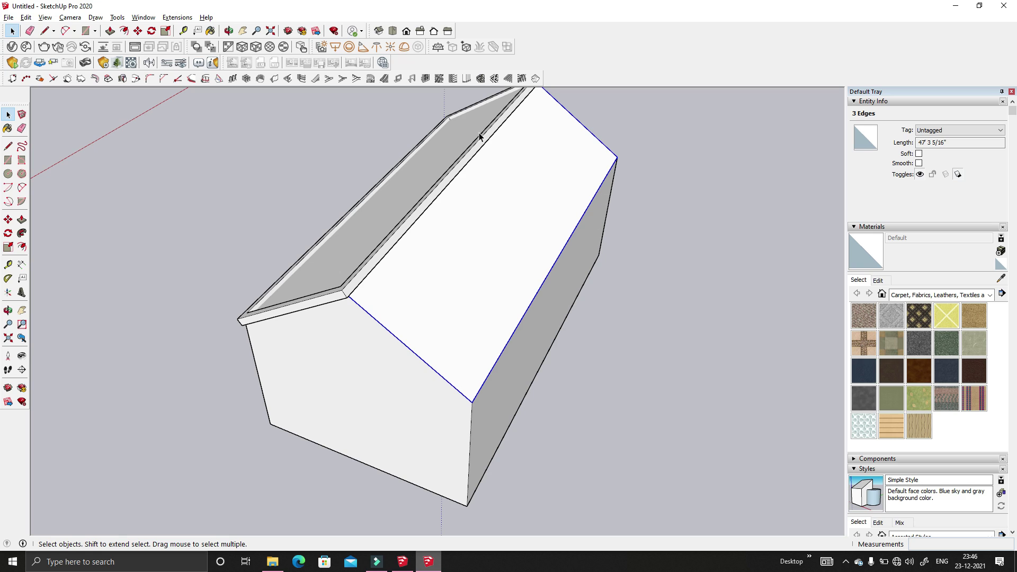
- Create a 1001bit tubular grille along the three selected roof edges, with a circular tube diameter of 3"
click(494, 79)
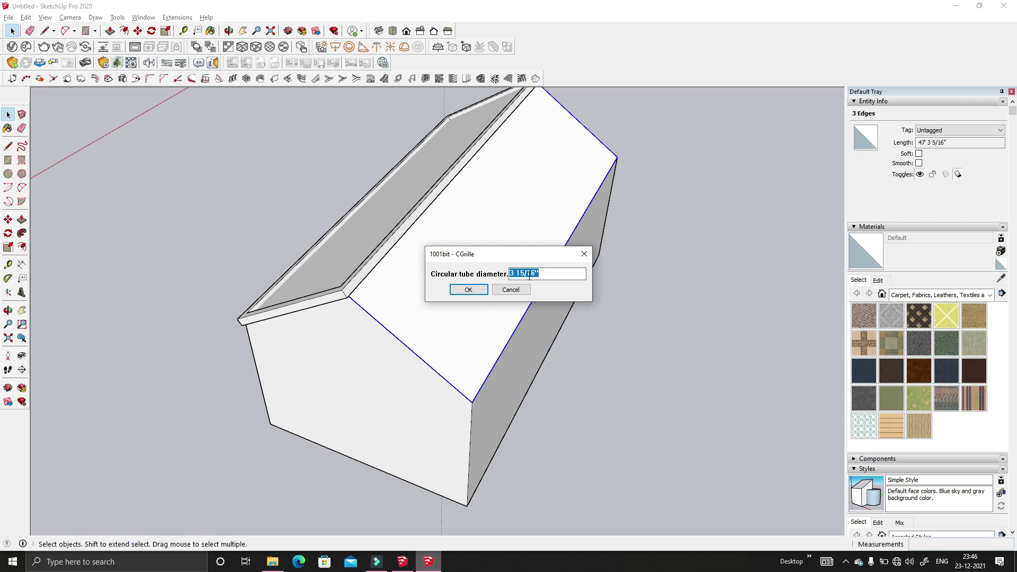
text(3")
click(468, 289)
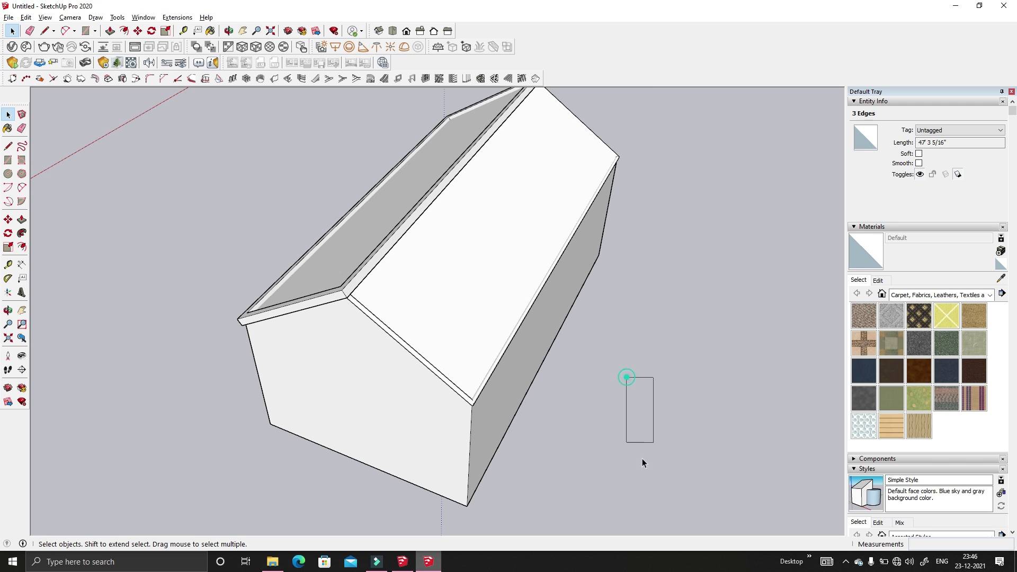
- Examine the corner joints of the tubular and rectangular grilles on both roof slopes
scroll(432, 388, up, 3)
middle_drag(431, 388, 445, 286)
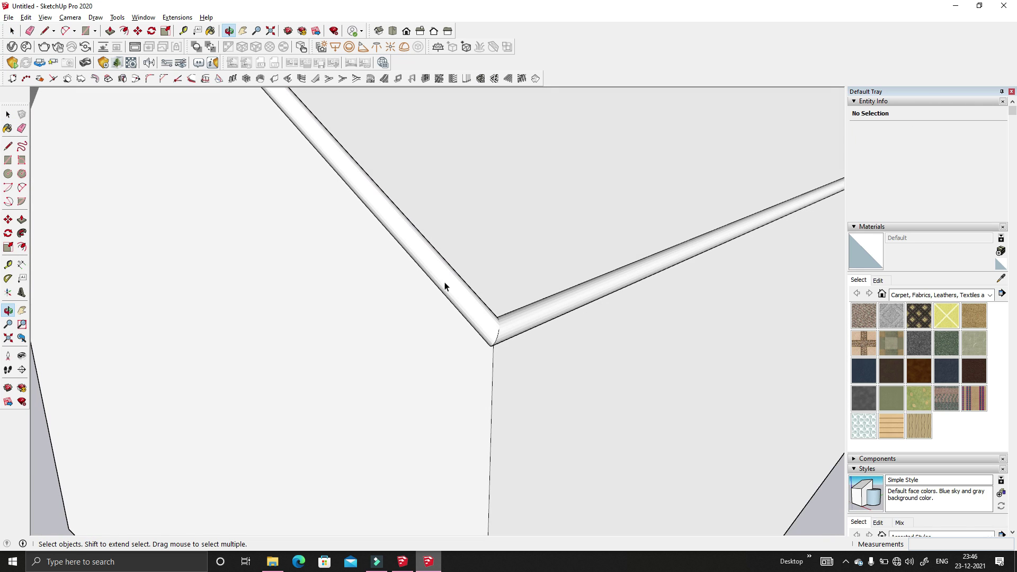
scroll(648, 358, down, 5)
middle_drag(649, 358, 545, 358)
scroll(529, 336, up, 6)
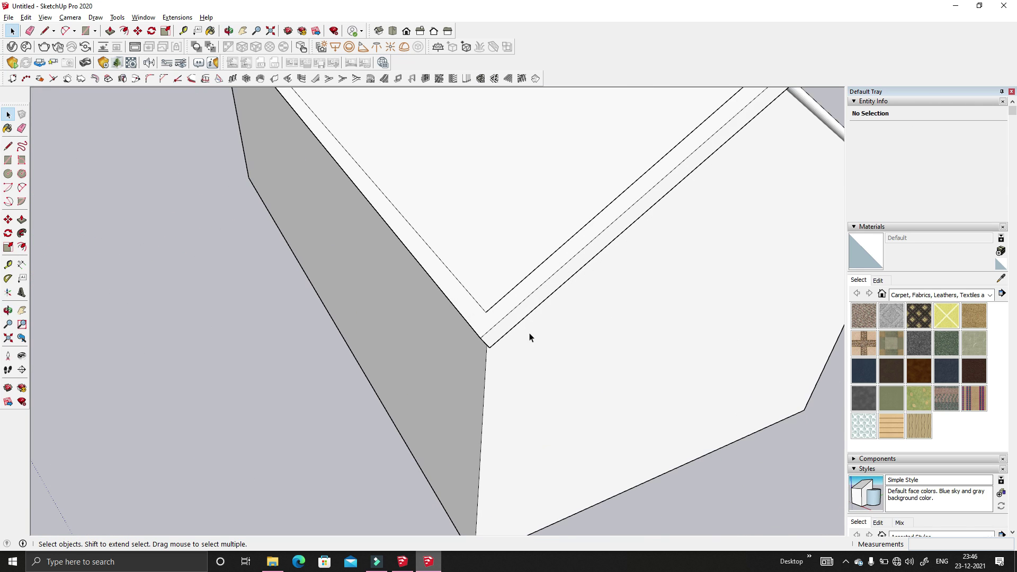
middle_drag(454, 314, 600, 278)
scroll(604, 283, down, 5)
middle_drag(641, 336, 613, 161)
scroll(347, 238, up, 3)
- Delete the rectangular-section grille from its roof slope
click(390, 245)
scroll(585, 277, down, 4)
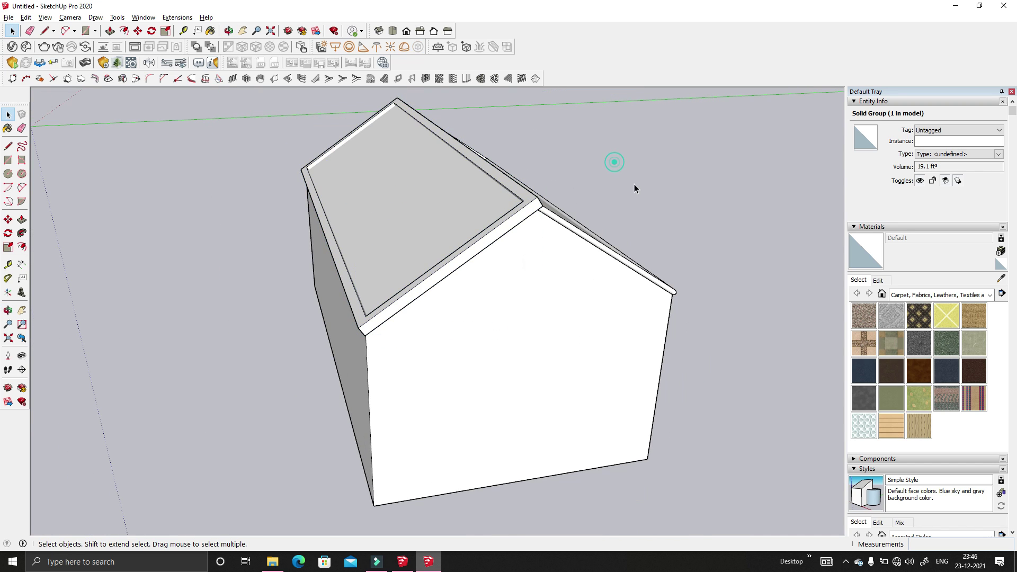
scroll(509, 254, up, 4)
scroll(509, 254, up, 1)
click(482, 266)
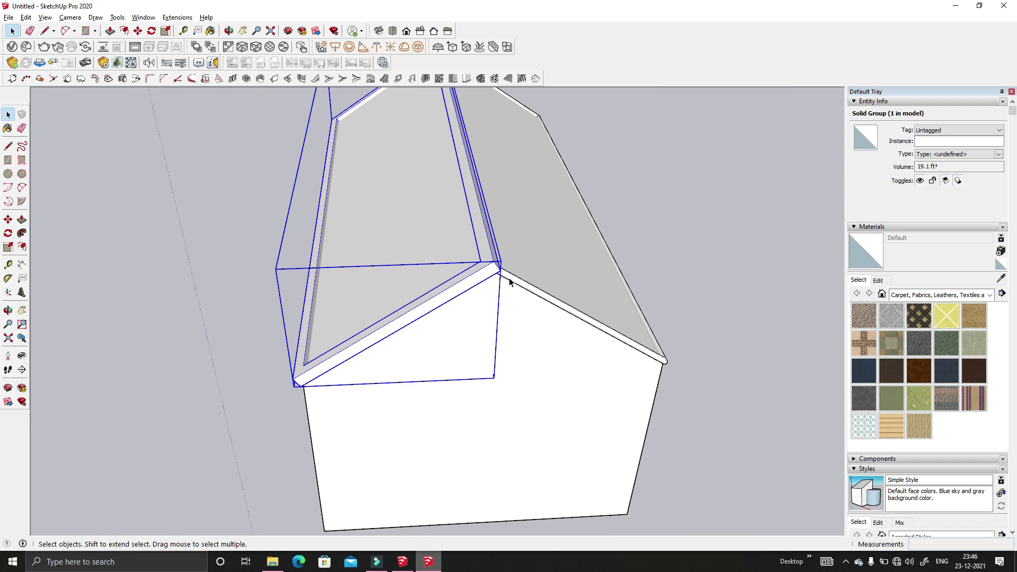
key(Delete)
- Start 1001bit roof rafters on the bare slope face with 1 15/16" width, 5 7/8" depth and 1' 11 5/8" spacing
middle_drag(509, 282, 567, 307)
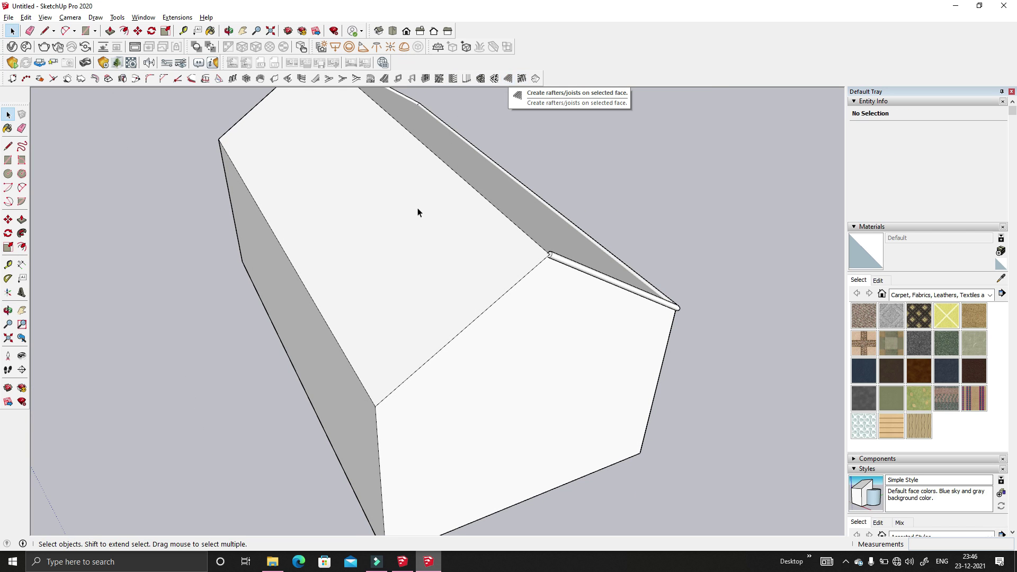
scroll(488, 191, up, 3)
click(474, 250)
scroll(474, 250, down, 2)
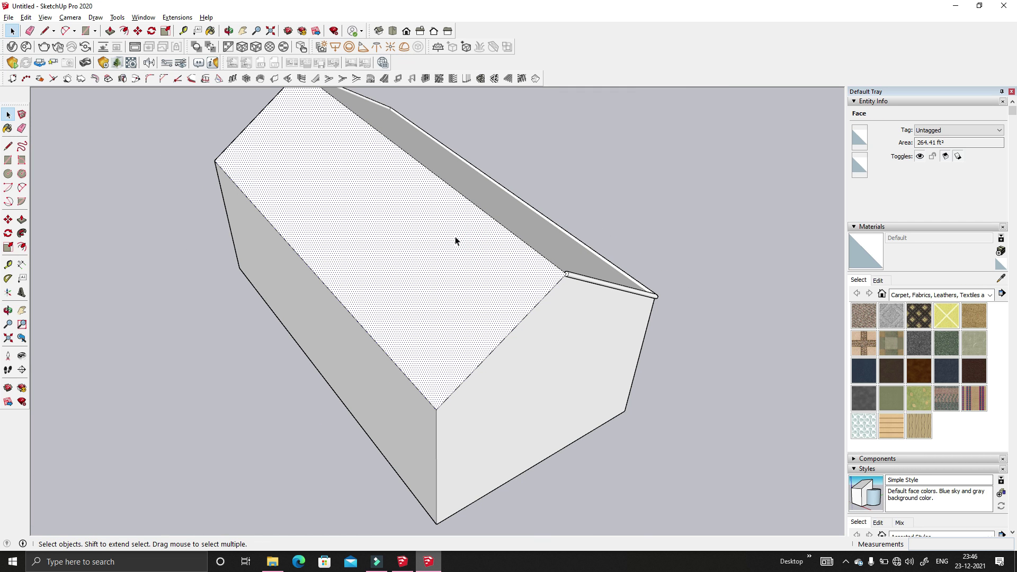
click(506, 79)
drag(227, 37, 657, 35)
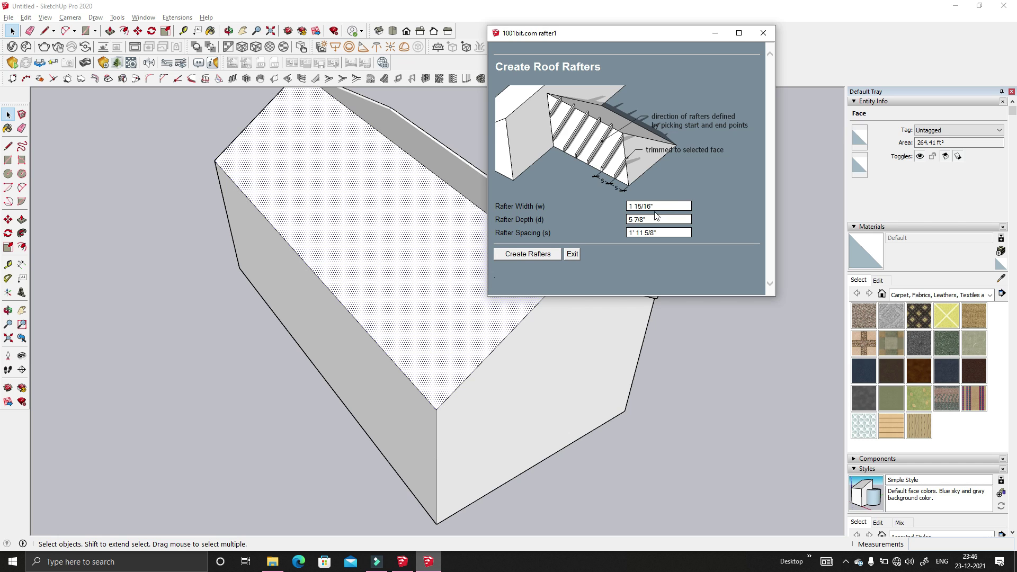
click(553, 252)
- Pick two points skewed to the gable edge as the rafter direction, and undo the resulting rafters
scroll(606, 230, down, 3)
middle_drag(518, 283, 467, 334)
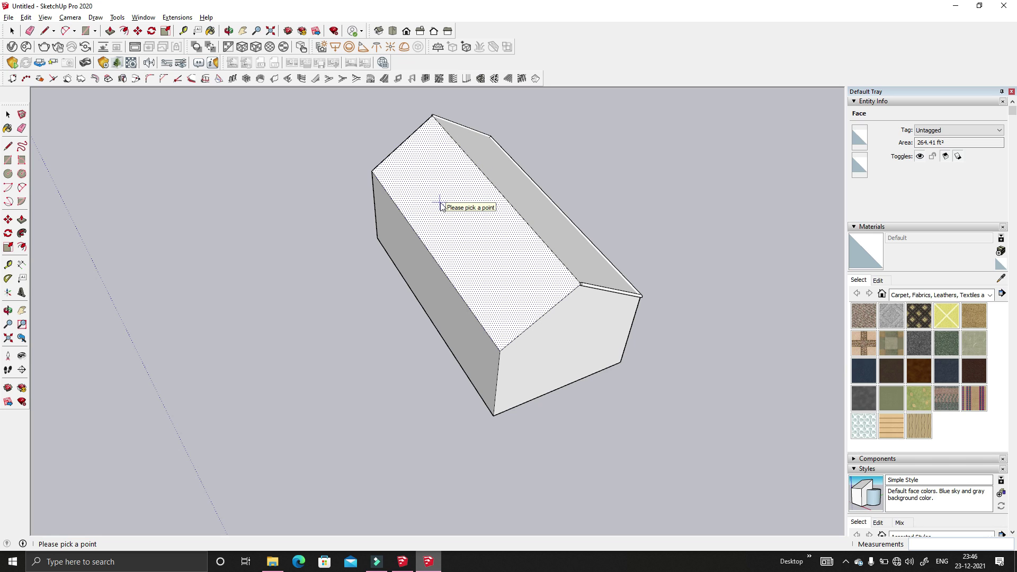
scroll(507, 284, up, 2)
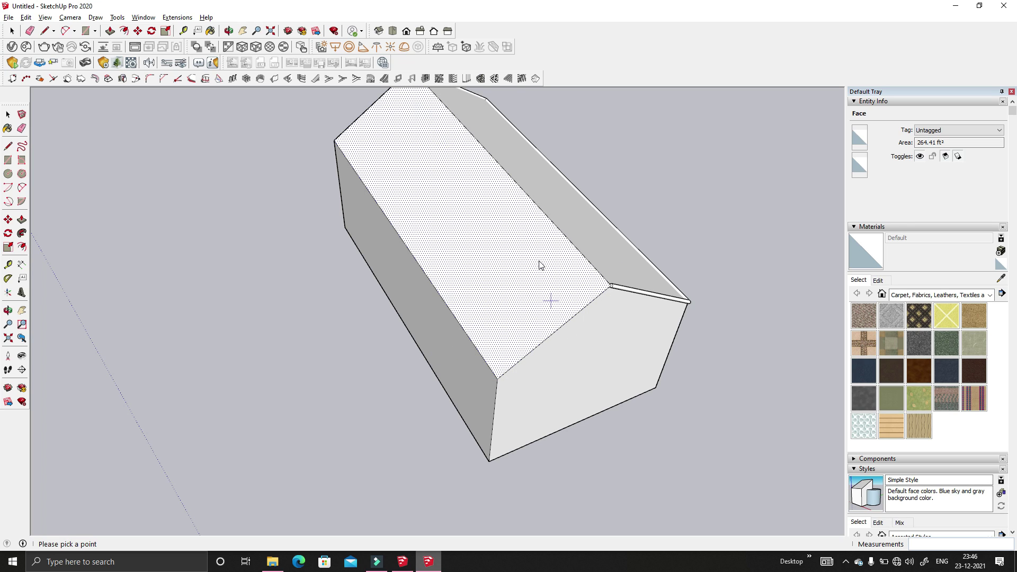
click(461, 329)
click(547, 334)
middle_drag(547, 333, 650, 303)
middle_drag(256, 296, 176, 334)
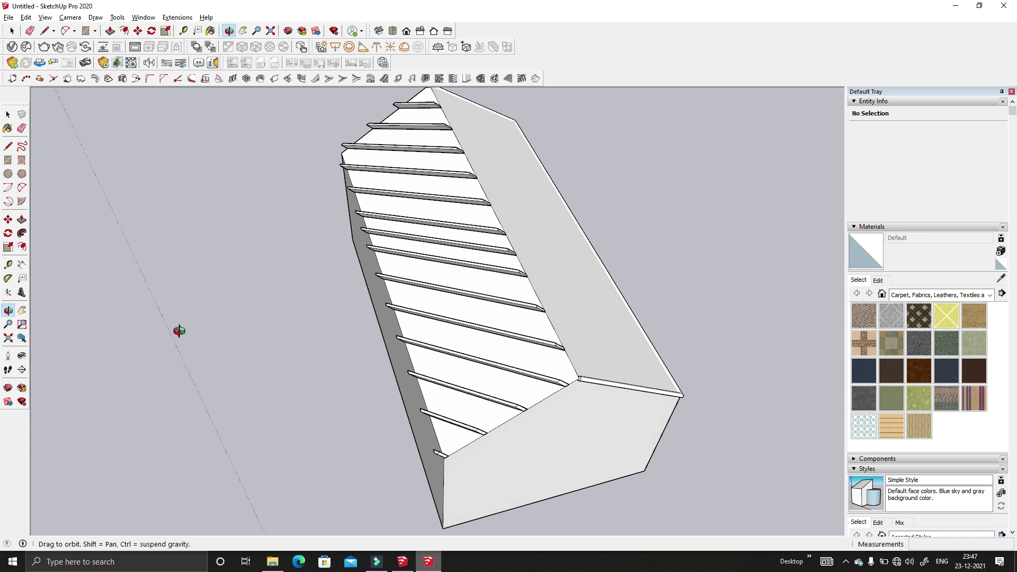
key(ctrl+z)
- Try rafters on the bare slope parallel to its gable edge, with 1 15/16" width, 5 7/8" depth and 1' 11 5/8" spacing, and undo them
click(495, 335)
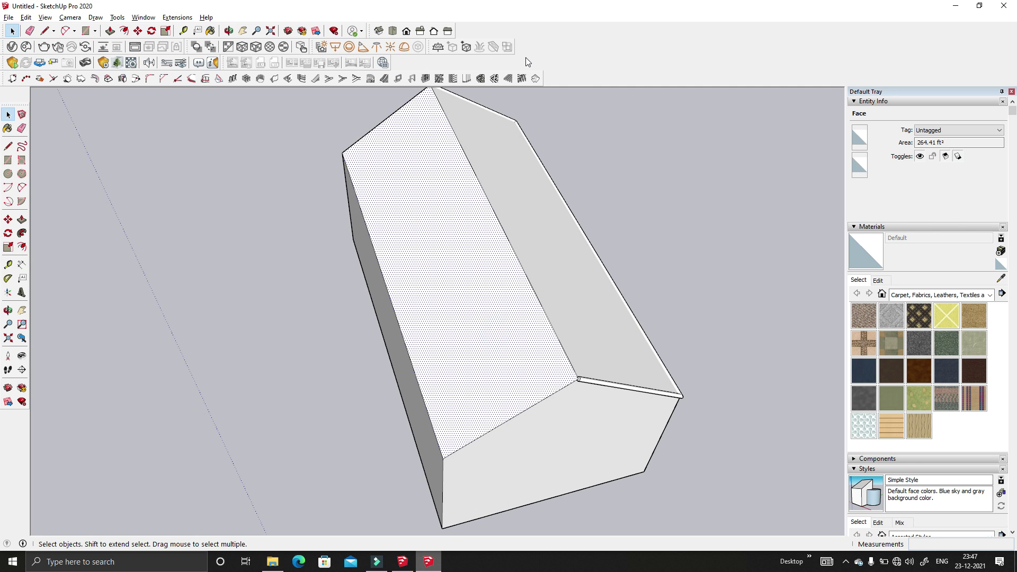
click(508, 79)
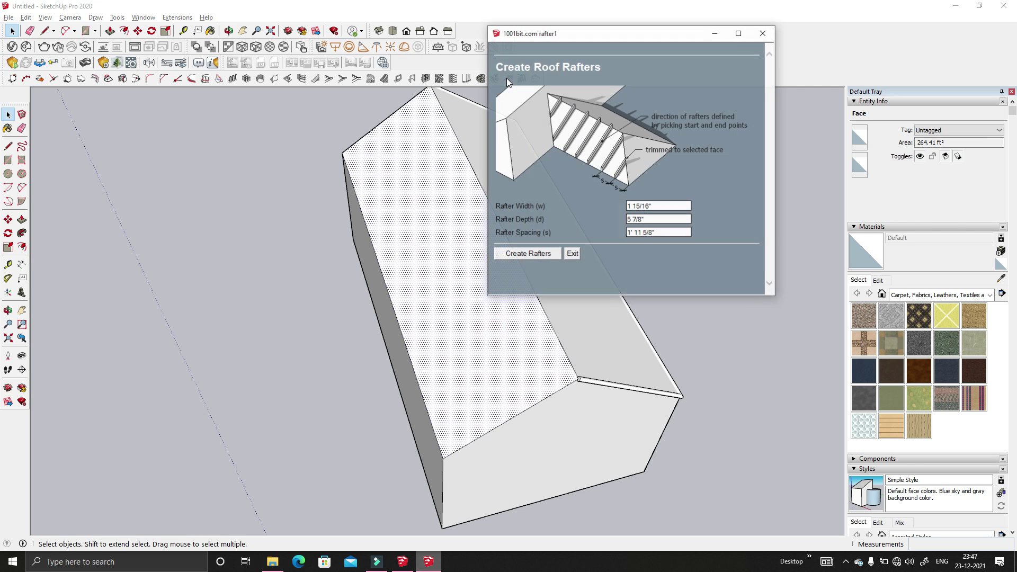
click(521, 255)
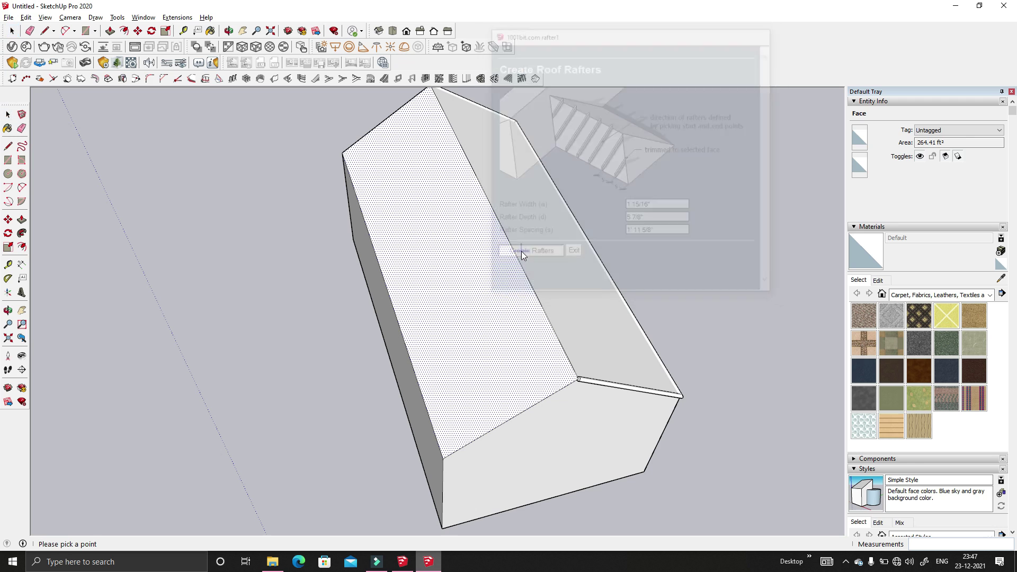
scroll(442, 447, up, 1)
click(444, 463)
scroll(610, 369, up, 2)
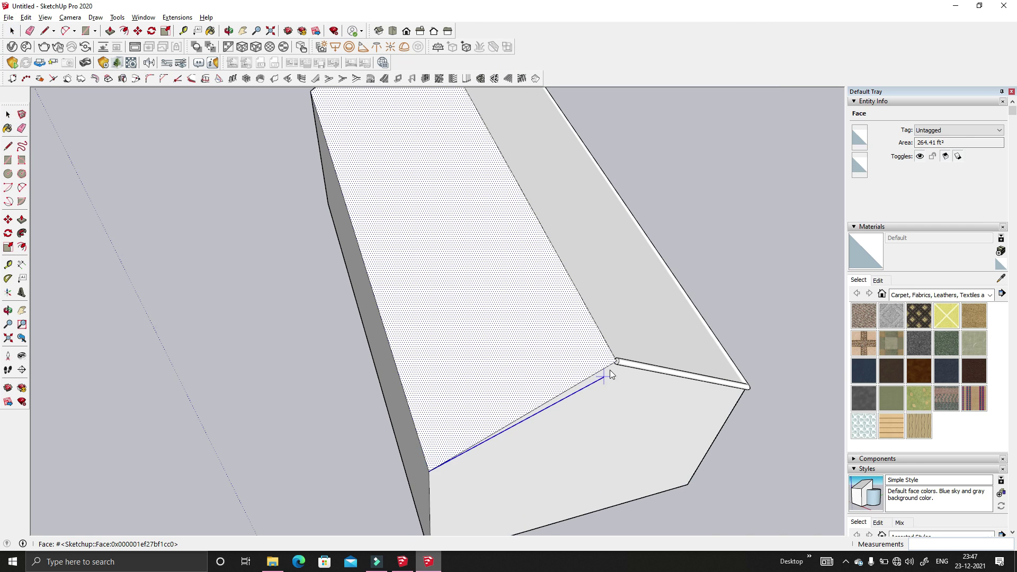
scroll(614, 362, up, 2)
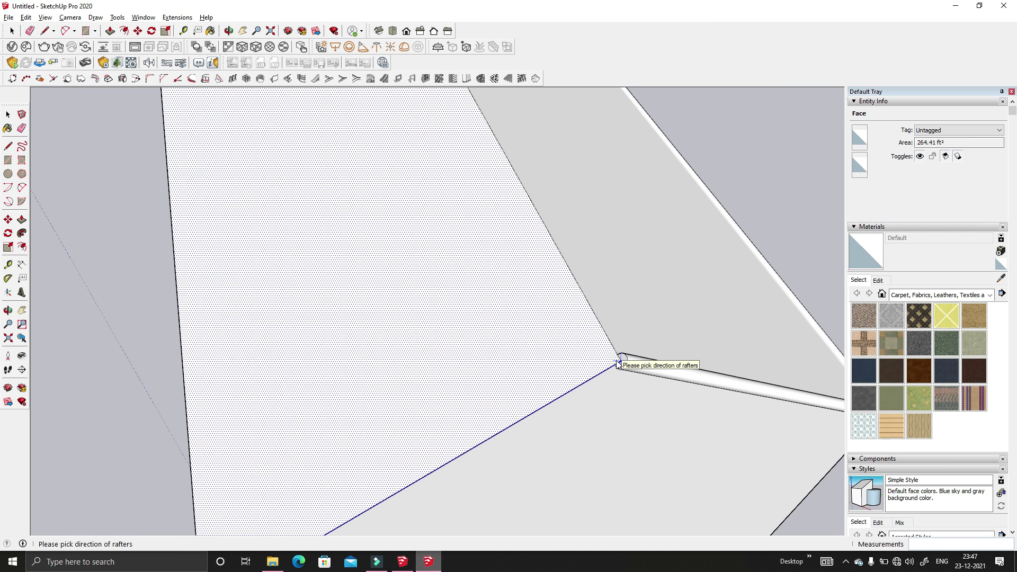
click(615, 362)
scroll(613, 381, down, 6)
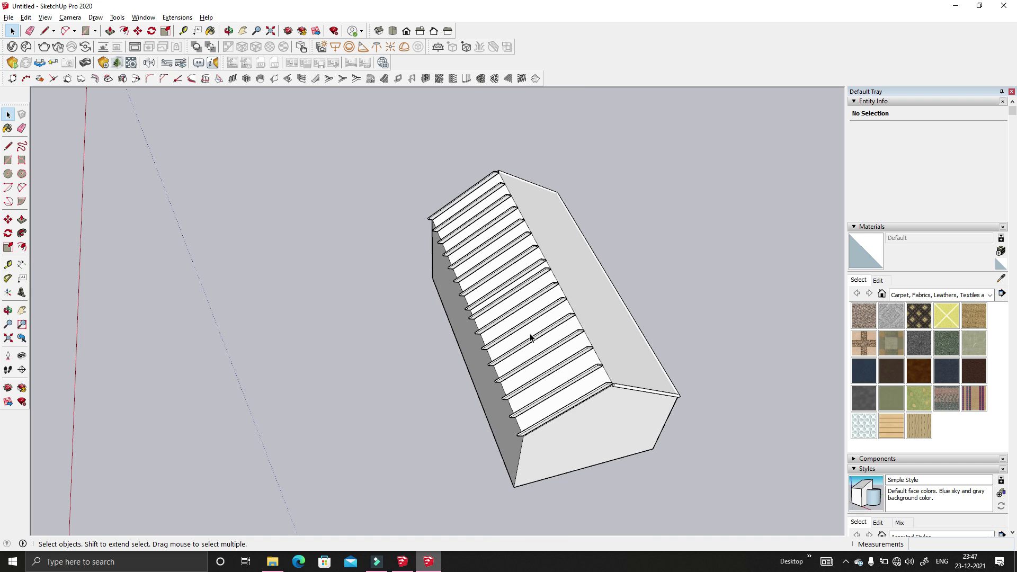
middle_drag(530, 337, 552, 332)
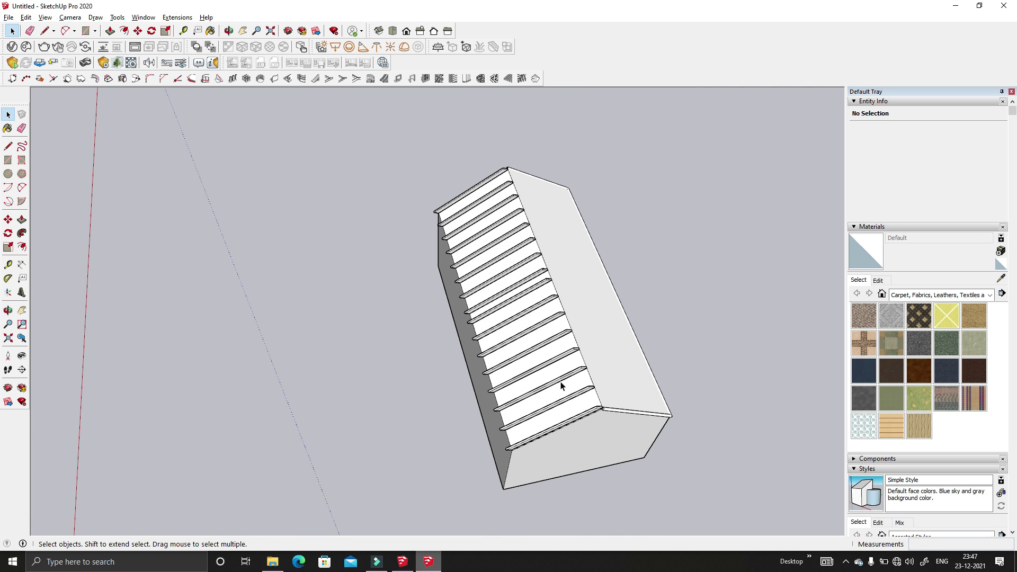
key(ctrl+z)
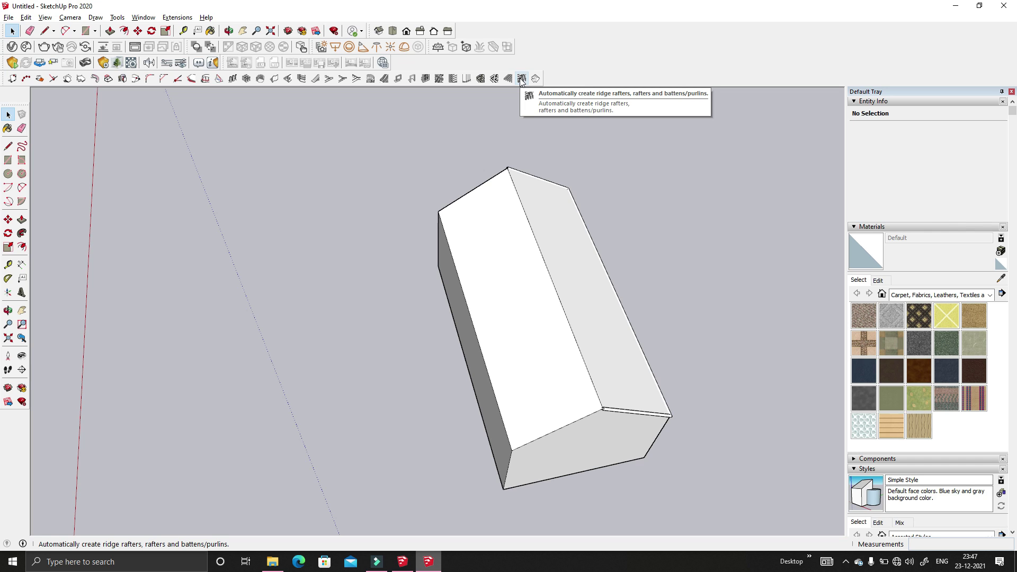
- Create rafters and battens on the bare roof slope: 1 15/16" × 5 7/8" rafters at 1' 11 5/8", 1 15/16" square battens at 11 13/16"
click(510, 234)
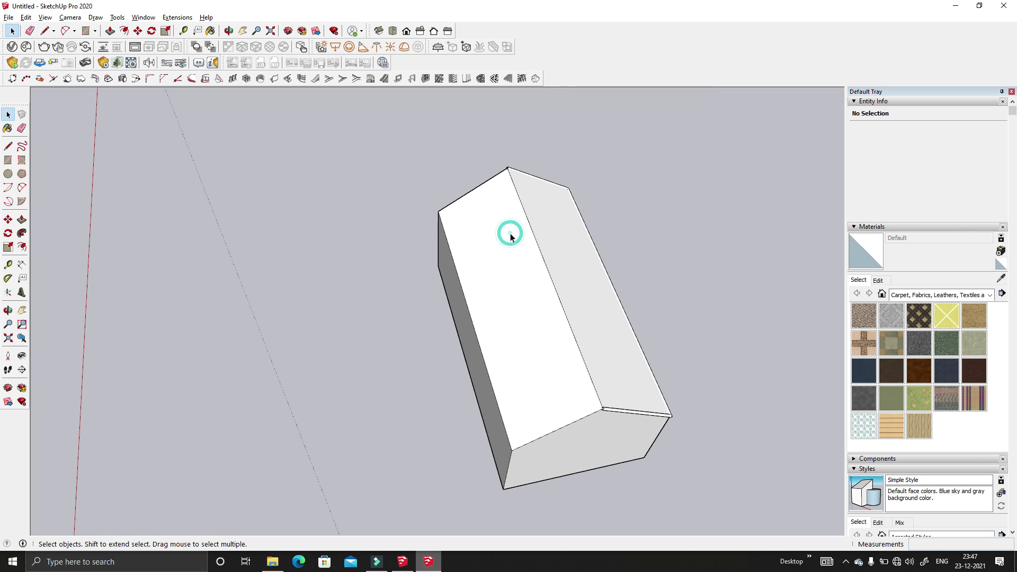
click(522, 79)
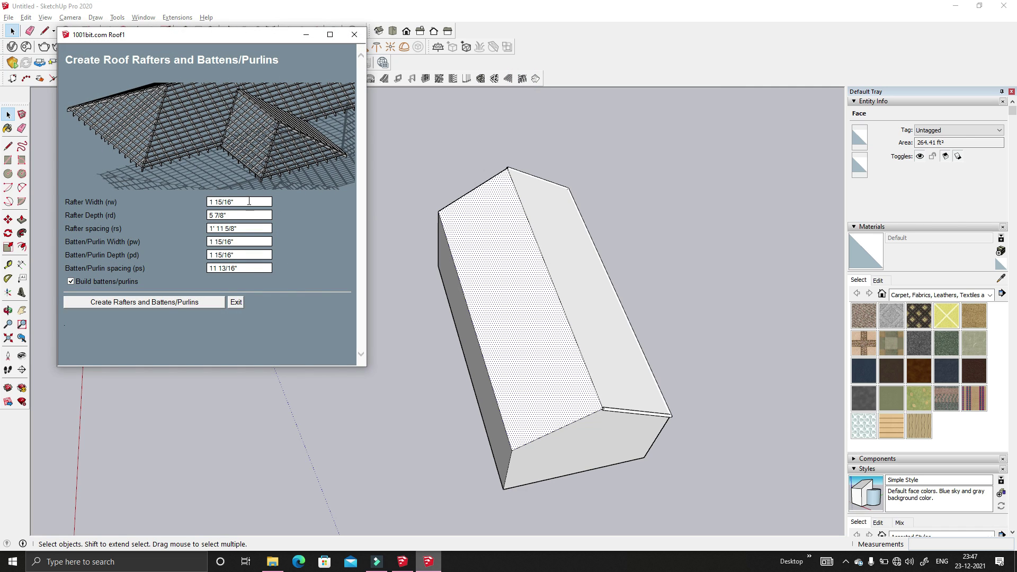
click(248, 202)
click(245, 215)
click(245, 229)
click(244, 241)
click(244, 255)
click(243, 268)
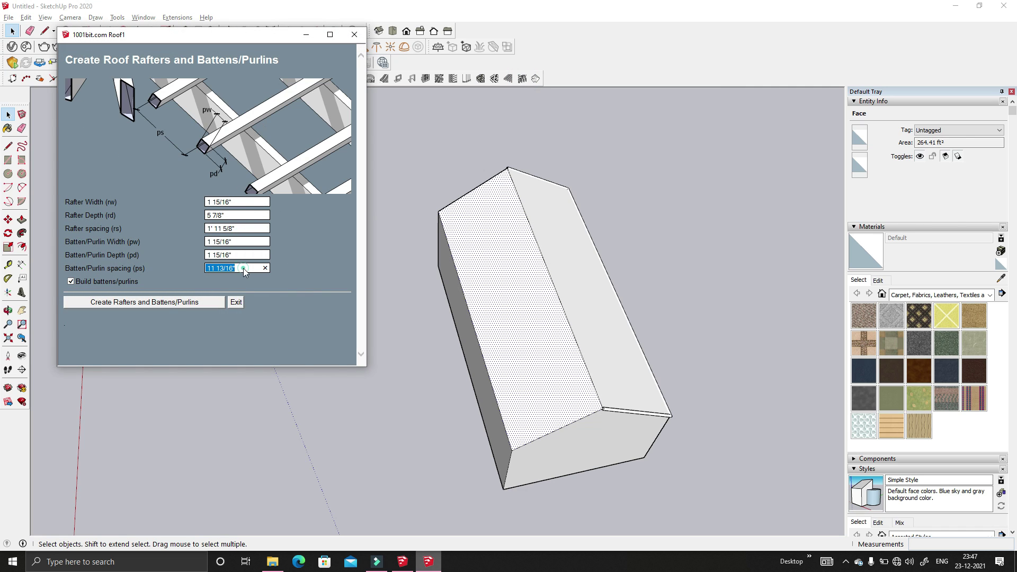
click(245, 204)
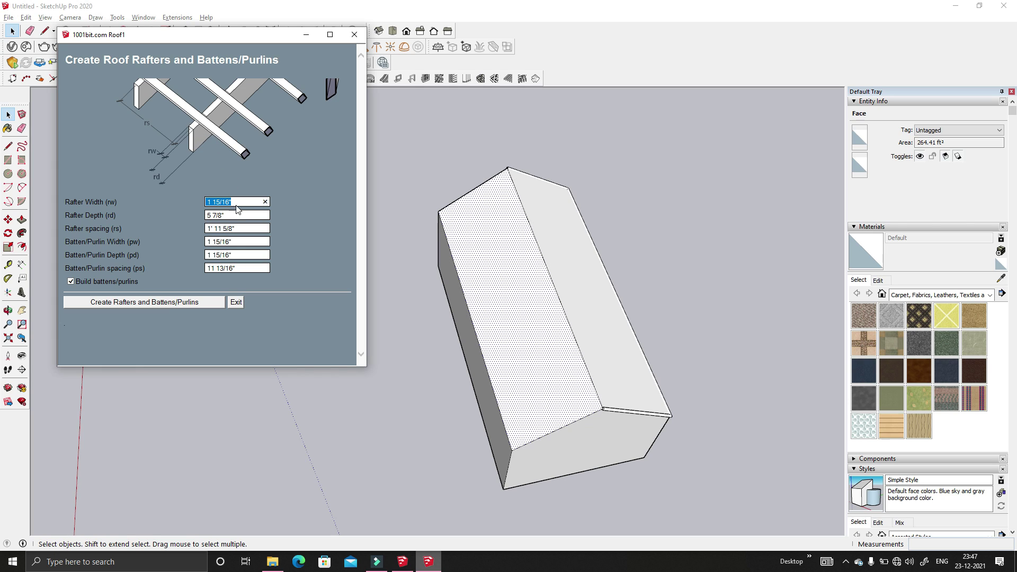
click(236, 214)
click(246, 228)
click(239, 241)
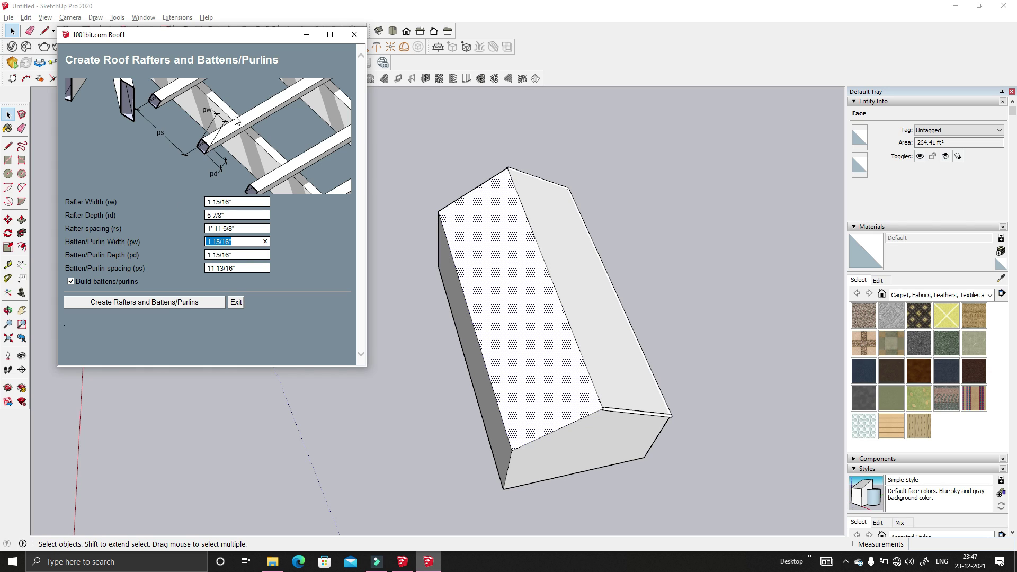
click(151, 306)
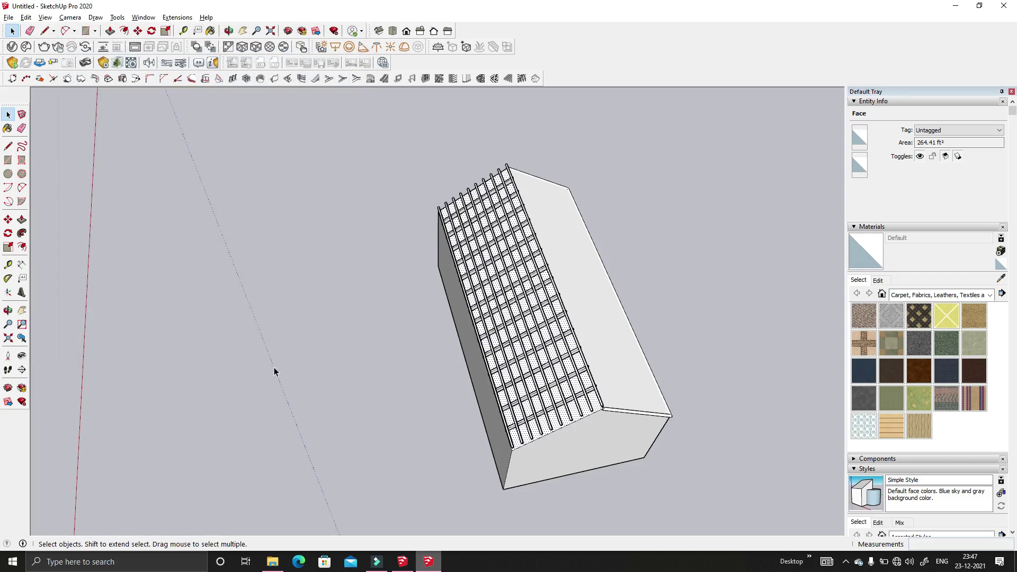
- Draw a rectangle about 40' by 32' on the ground beside the gabled block
middle_drag(275, 371, 613, 305)
drag(209, 368, 297, 468)
scroll(551, 241, up, 3)
middle_drag(685, 297, 289, 242)
scroll(289, 242, down, 10)
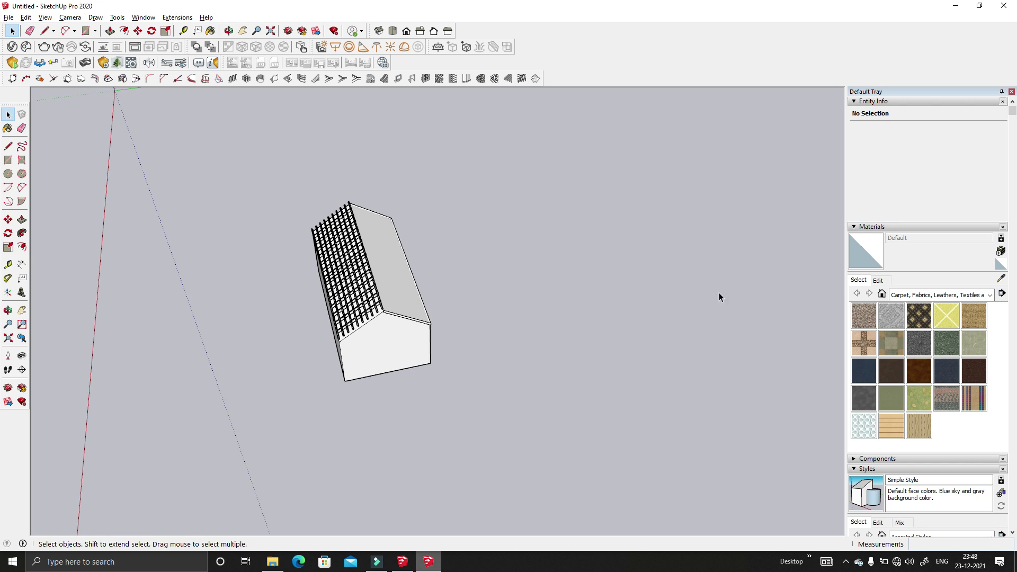
drag(476, 146, 529, 225)
middle_drag(529, 225, 1, 565)
click(85, 31)
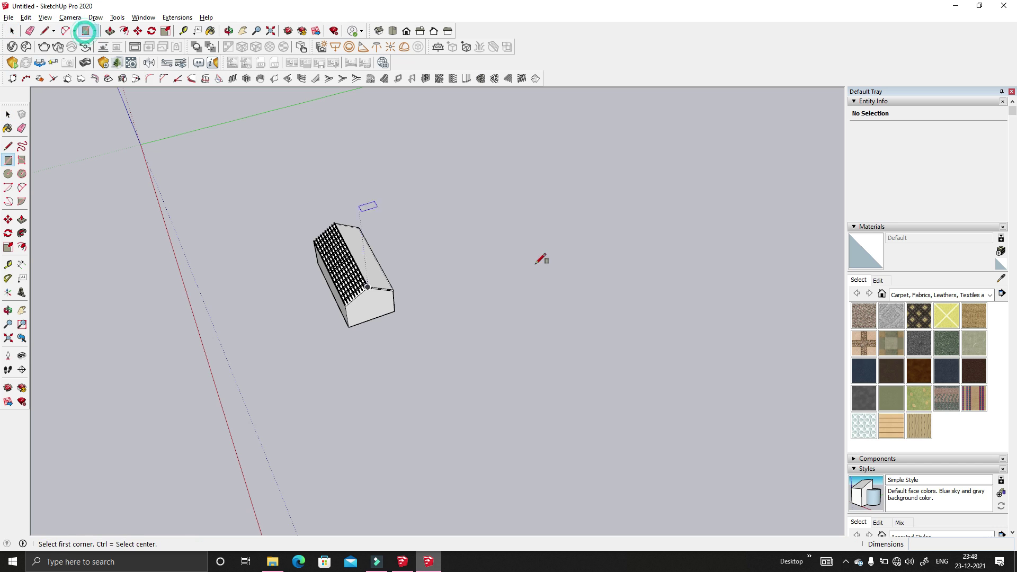
middle_drag(540, 256, 433, 219)
click(428, 223)
click(617, 344)
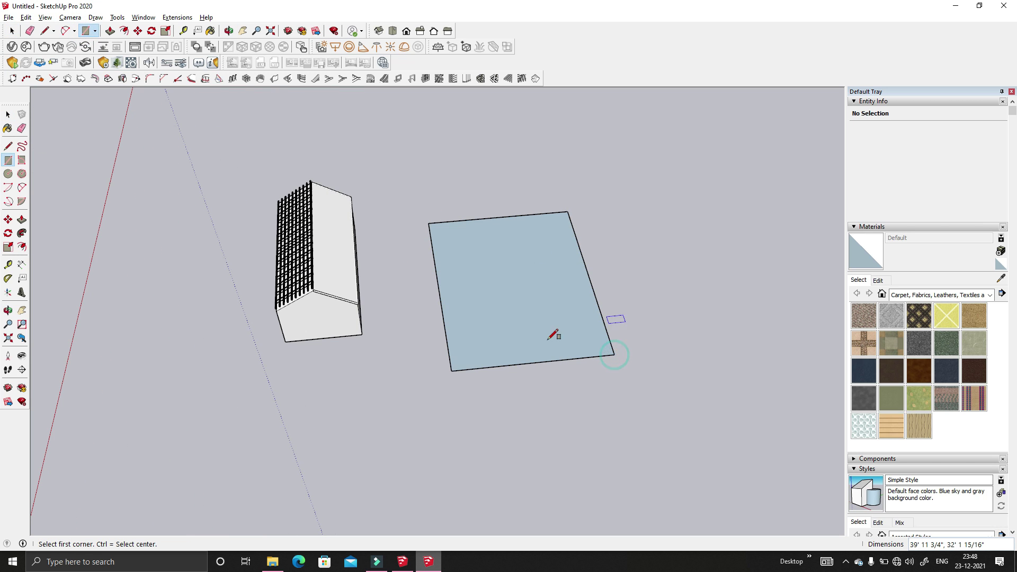
- Extrude the ground rectangle upward about 5 1/4" into a thin slab
middle_drag(550, 334, 580, 312)
key(p)
scroll(545, 335, up, 2)
drag(545, 336, 544, 333)
middle_drag(544, 332, 547, 358)
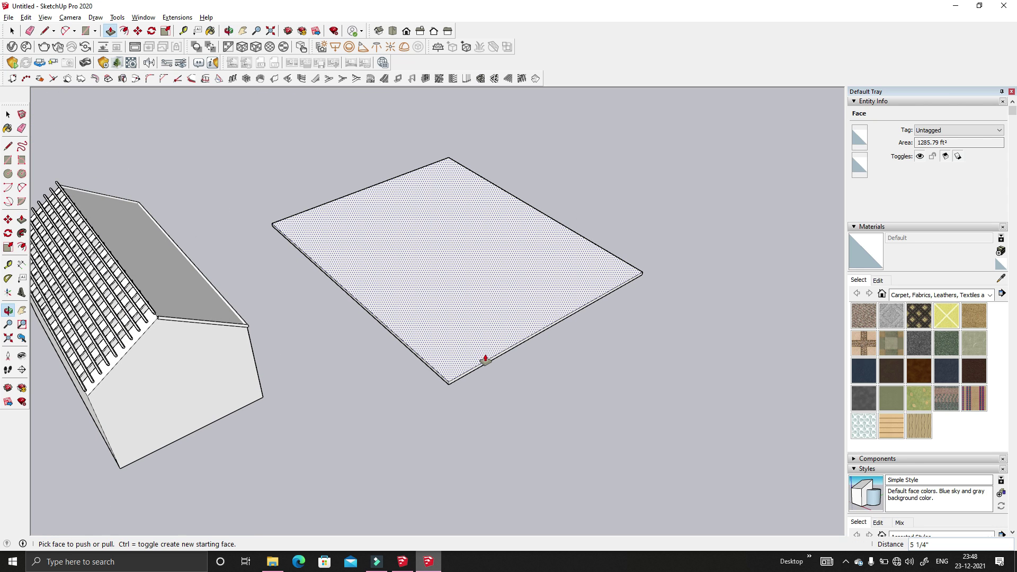
- Draw a lengthwise line across the slab's top face between the midpoints of its two shorter edges
key(l)
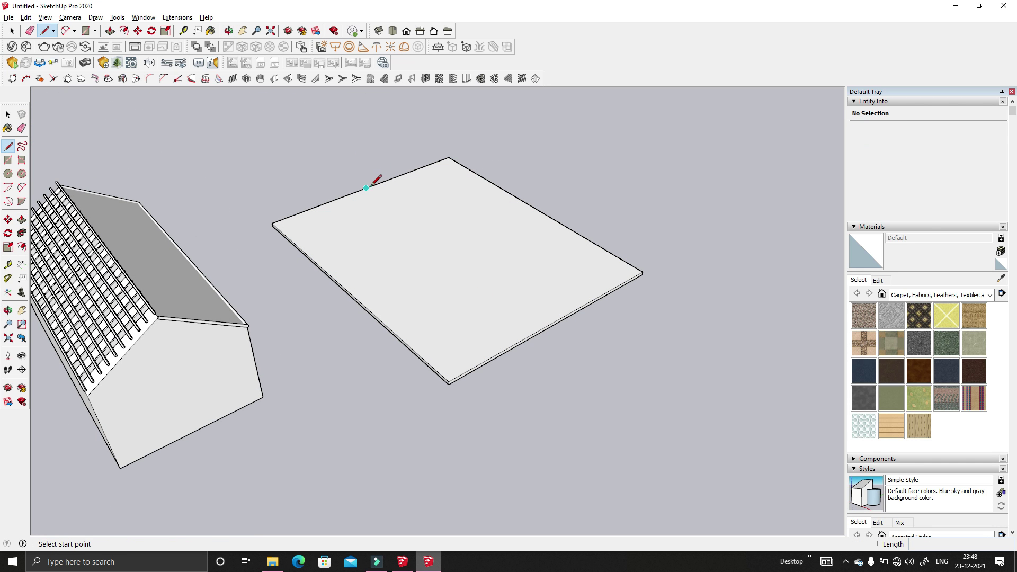
click(367, 188)
click(550, 322)
key(space)
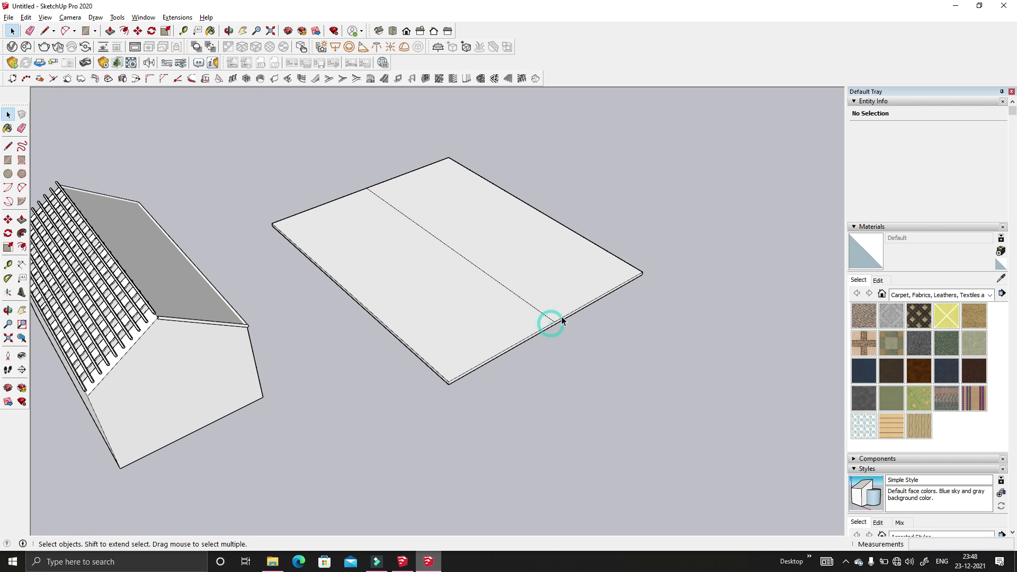
- Move the slab's centre line vertically upward about 11' 3" to form a gable ridge
scroll(550, 323, up, 2)
click(550, 323)
key(m)
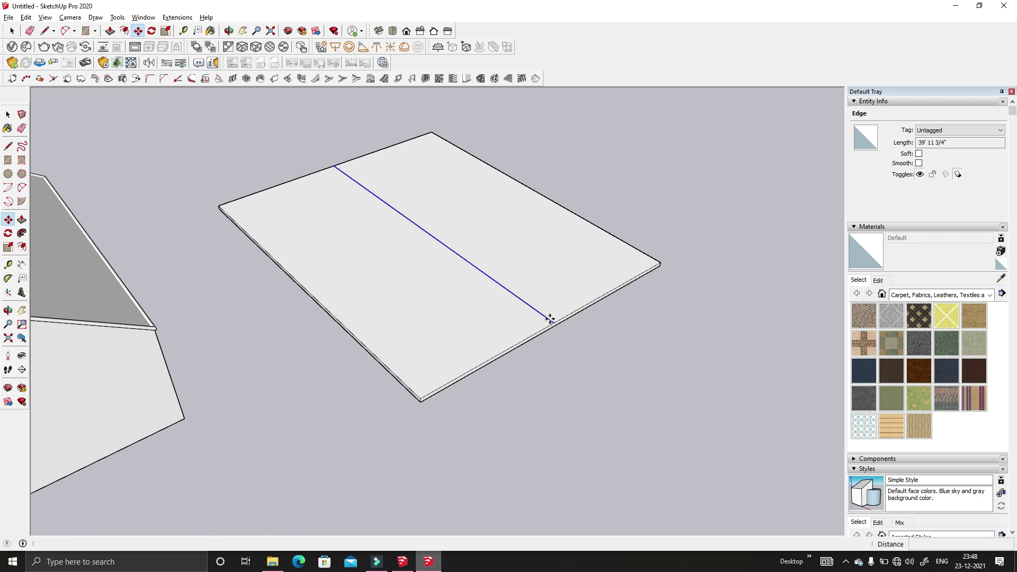
click(555, 323)
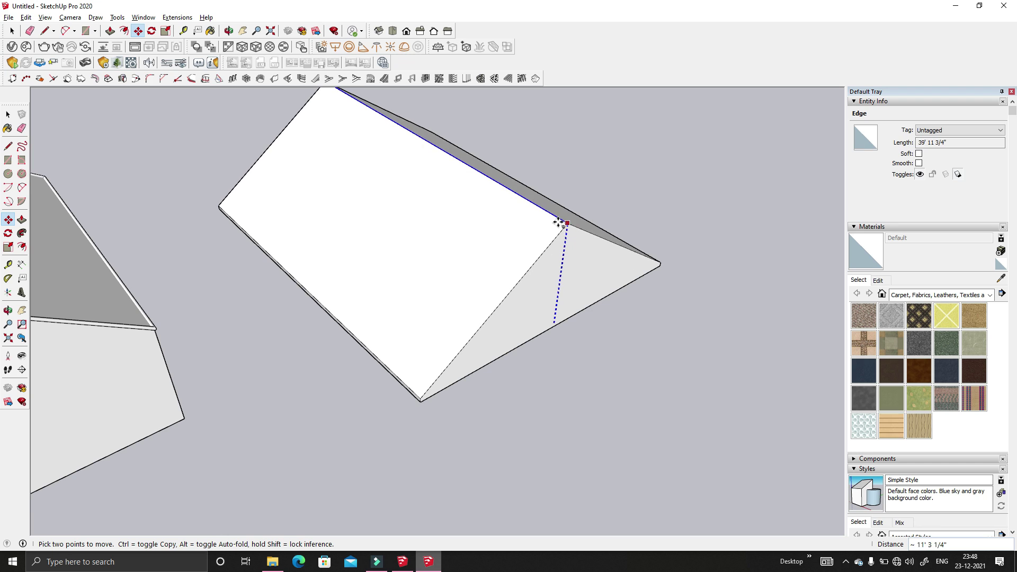
click(556, 221)
key(space)
click(627, 166)
- Delete the whole gabled slab beside the block with rafters
scroll(437, 288, down, 5)
mouse_move(438, 287)
middle_down()
mouse_move(399, 307)
mouse_move(463, 286)
mouse_move(444, 305)
middle_up()
triple_click(444, 305)
key(Delete)
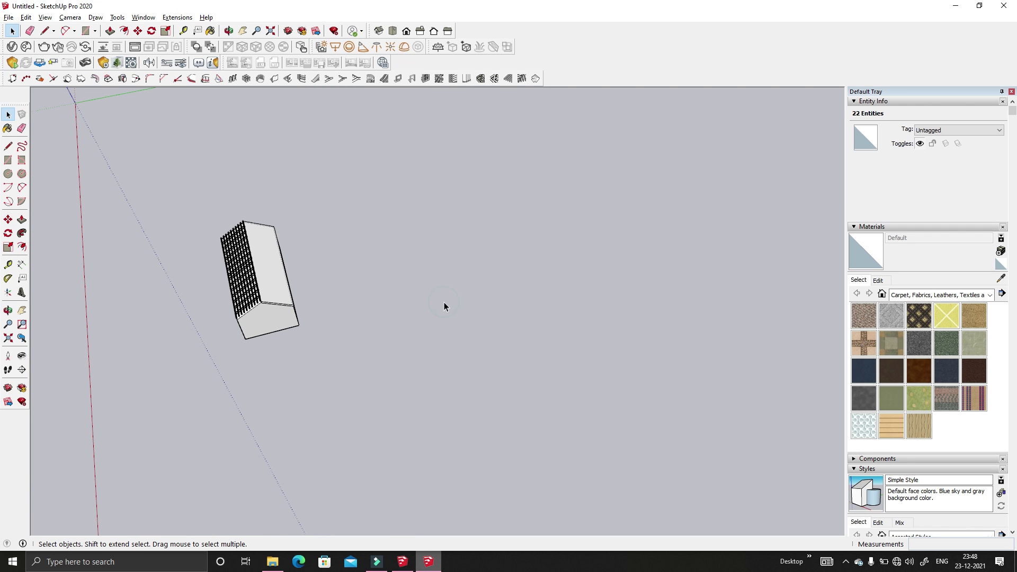
- Draw three adjoining ground rectangles beside the gabled block: a main body with one wing off its side and another off its back edge
click(88, 29)
click(335, 212)
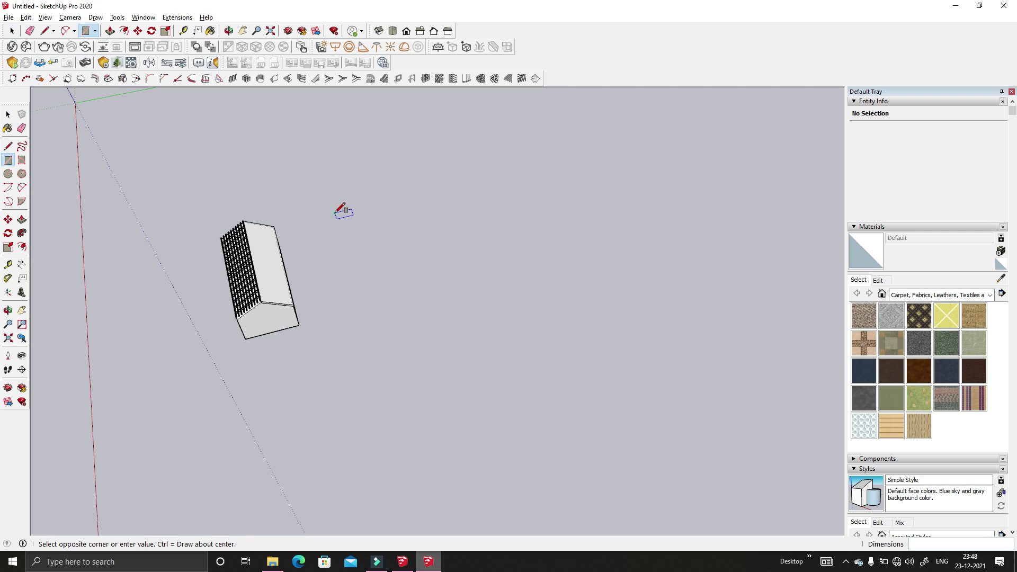
click(506, 307)
click(452, 184)
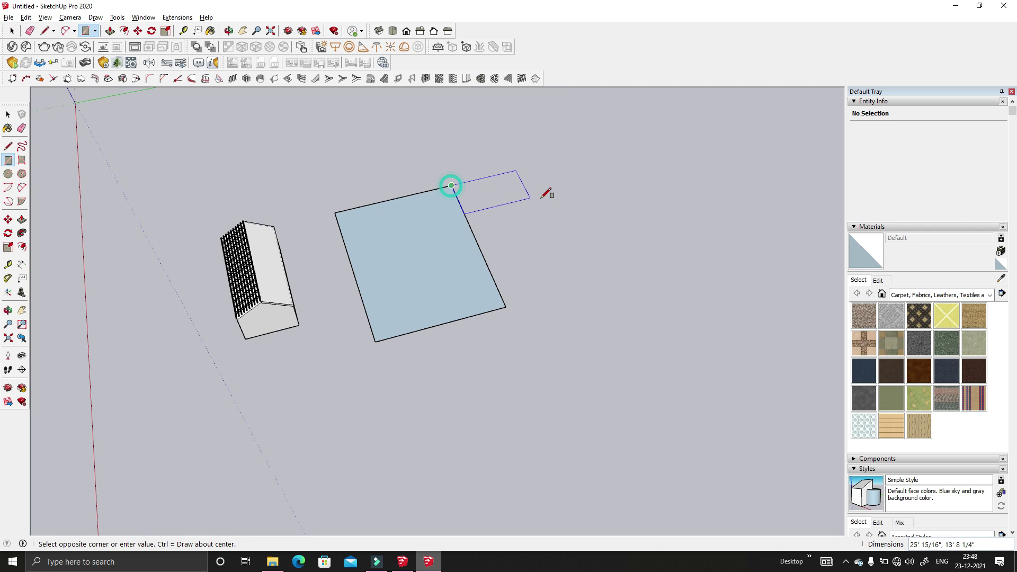
click(620, 199)
click(407, 195)
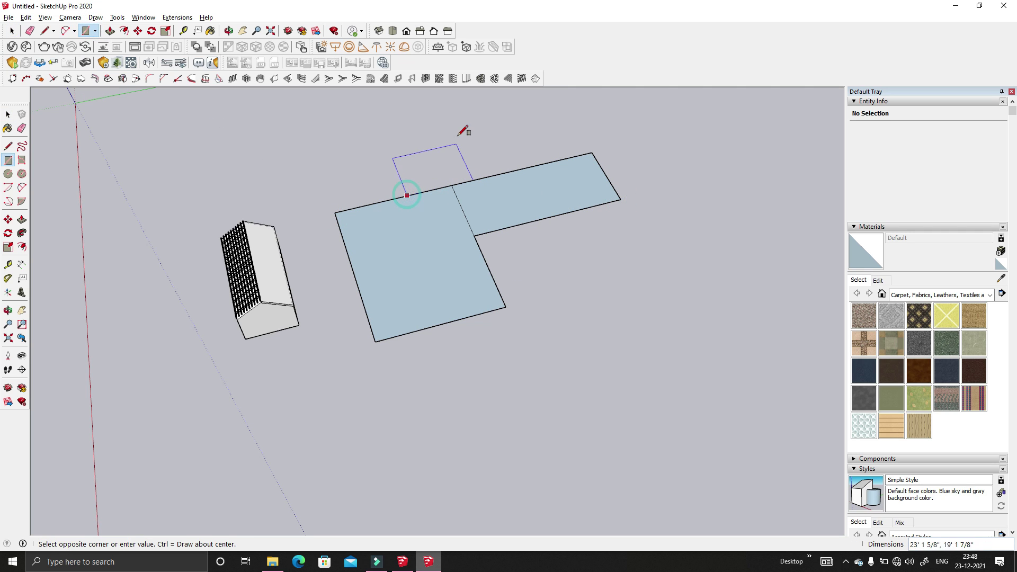
click(460, 105)
- Erase the shared edges between the three rectangles and extrude the merged footprint upward about 1' 9 3/16"
key(e)
mouse_move(461, 178)
mouse_down()
mouse_move(445, 241)
mouse_move(440, 233)
mouse_up()
key(p)
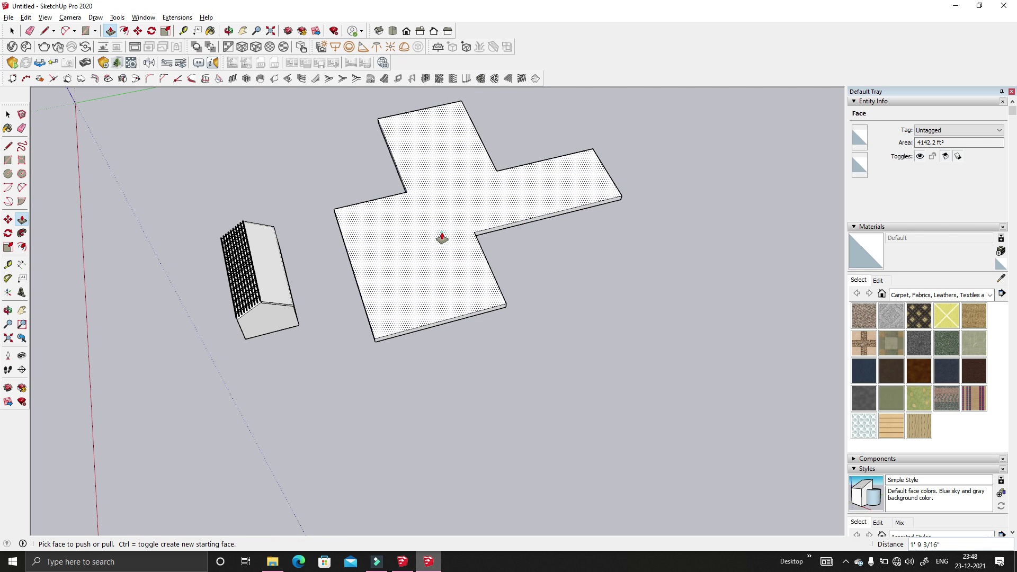
mouse_move(440, 233)
middle_down()
mouse_move(529, 208)
mouse_move(439, 242)
middle_up()
- Start a 1001bit hip roof on the winged slab's top face and set its overhang to 4'
key(space)
scroll(439, 242, up, 1)
click(438, 235)
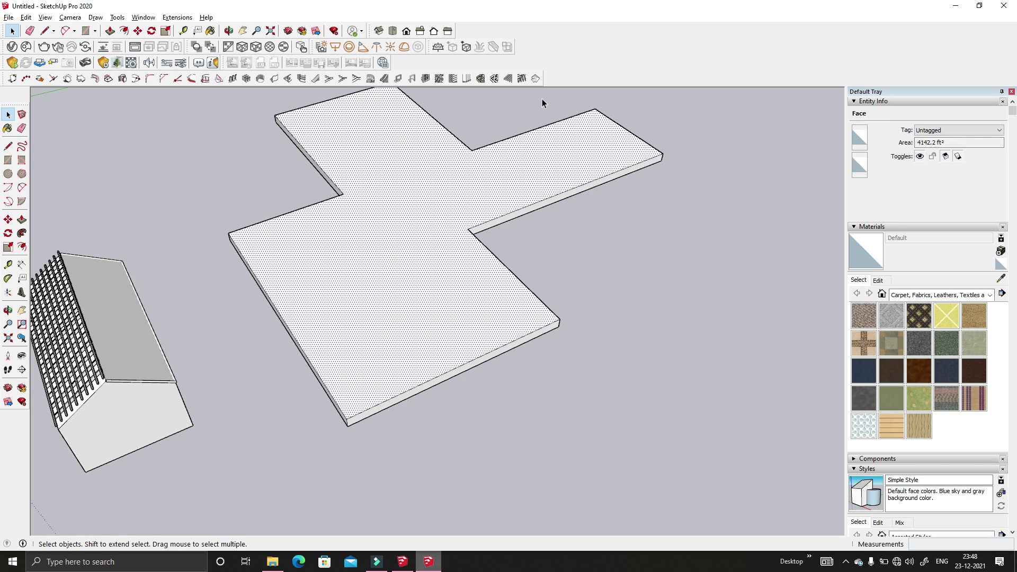
click(534, 78)
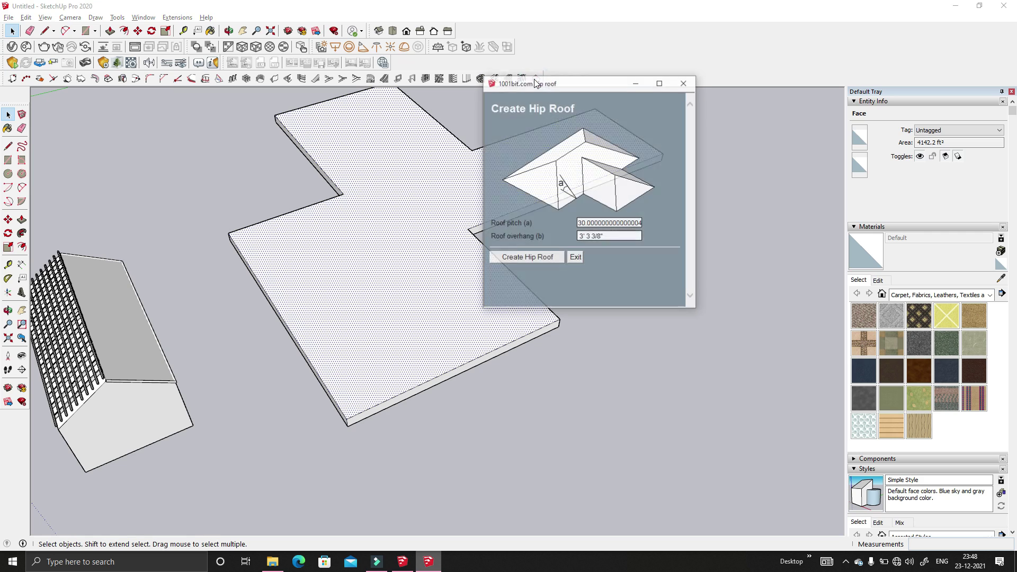
drag(535, 82, 669, 74)
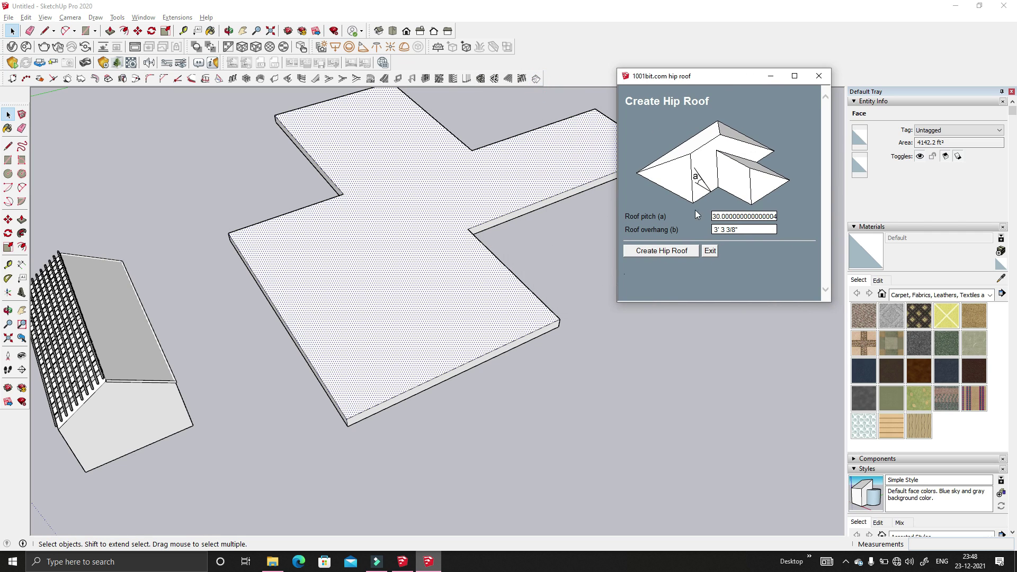
double_click(737, 218)
click(741, 229)
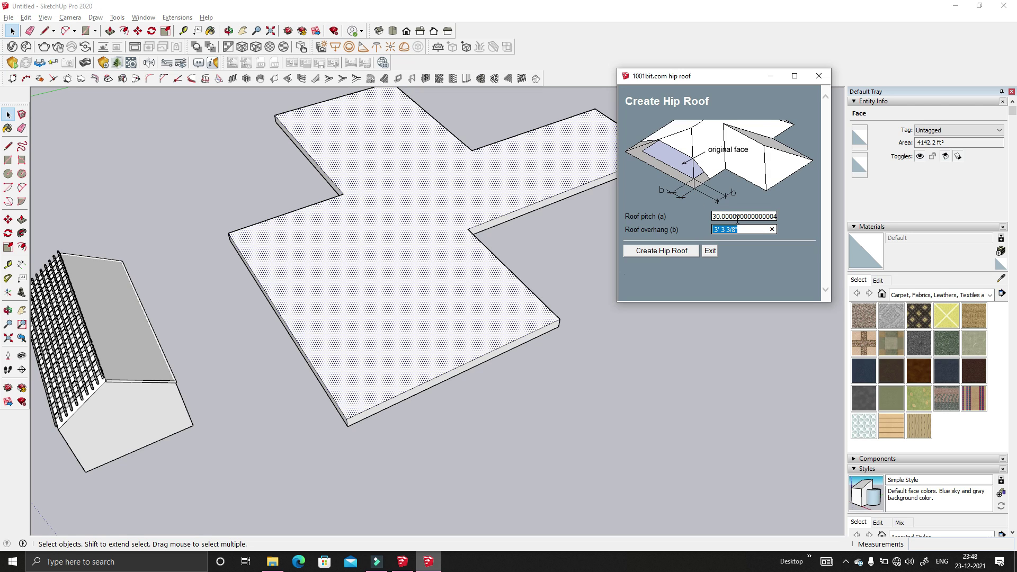
text(4)
- Set the roof pitch to 40 and create the hip roof over the winged slab
click(733, 216)
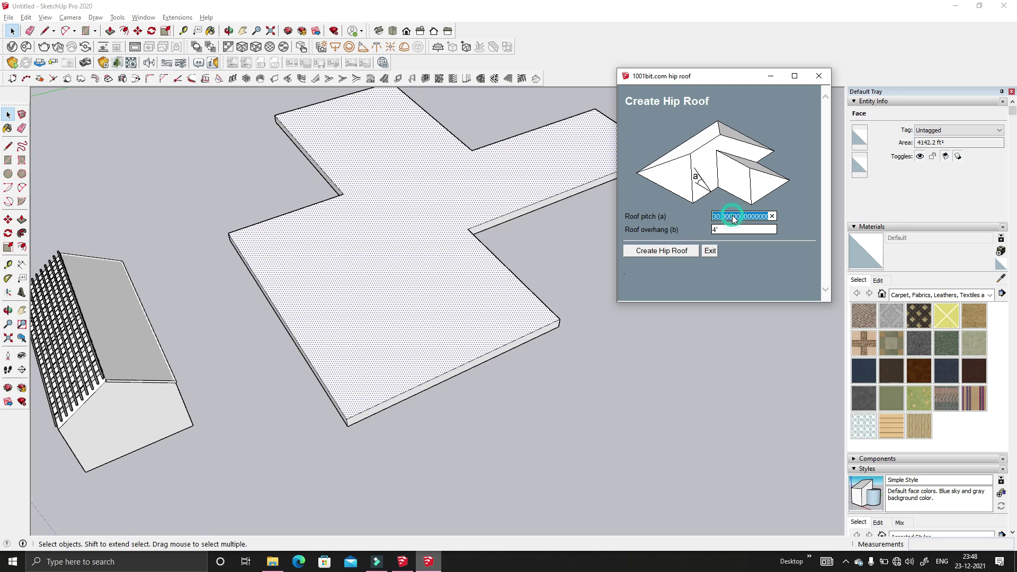
text(45)
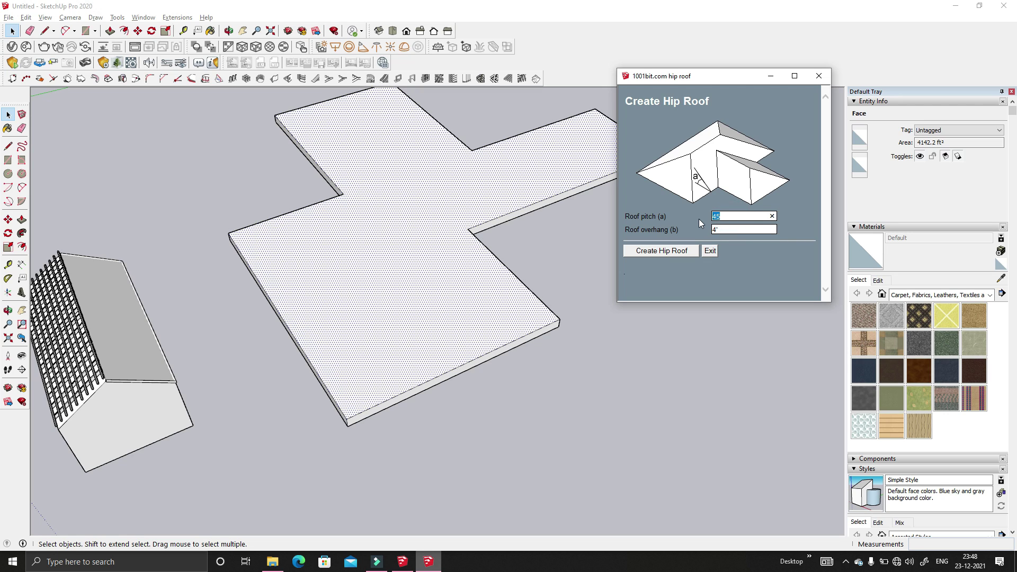
text(40)
click(668, 254)
middle_drag(600, 364, 869, 310)
scroll(869, 310, down, 3)
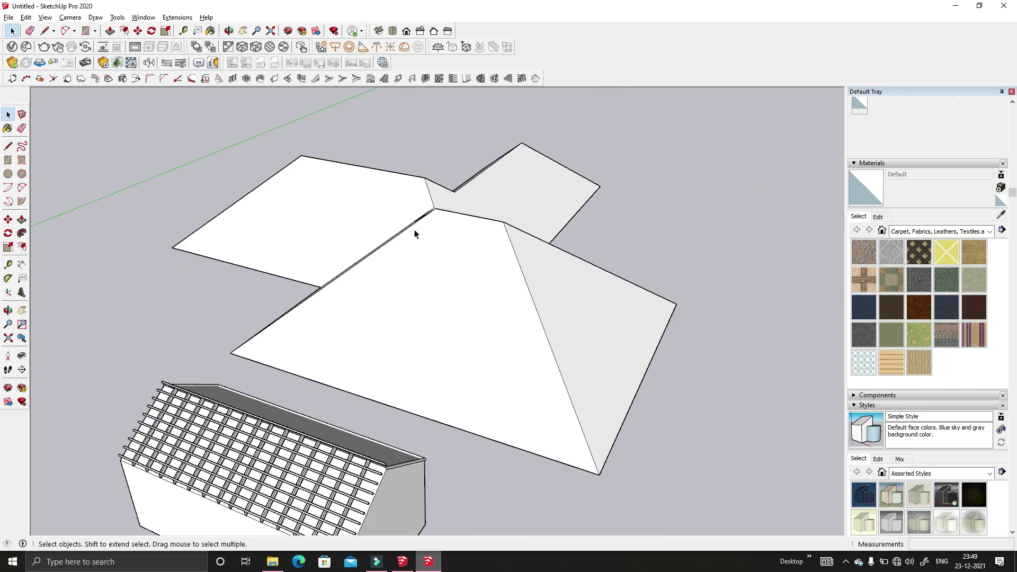
scroll(415, 232, up, 5)
middle_drag(415, 231, 361, 311)
scroll(362, 312, down, 3)
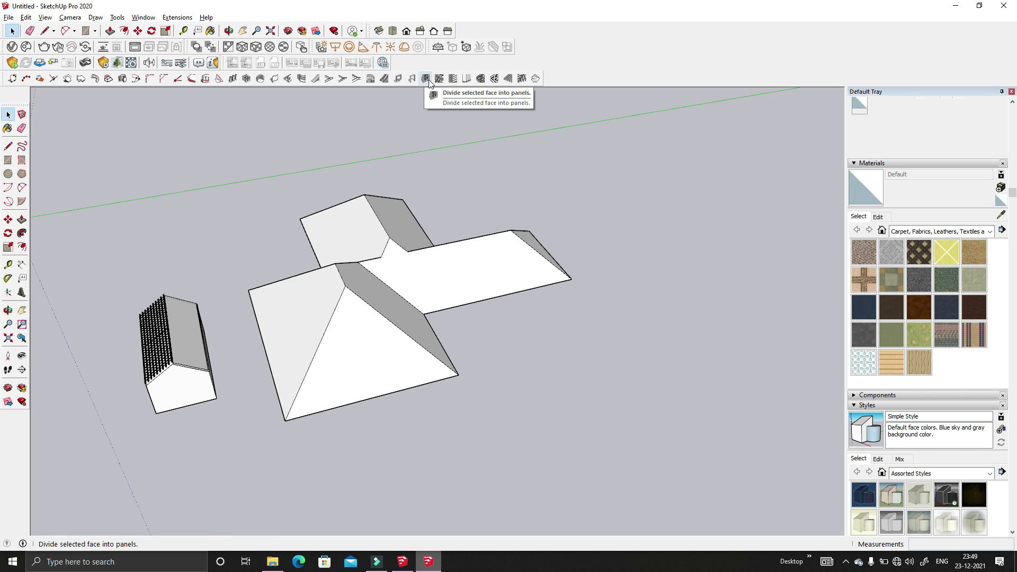
click(466, 78)
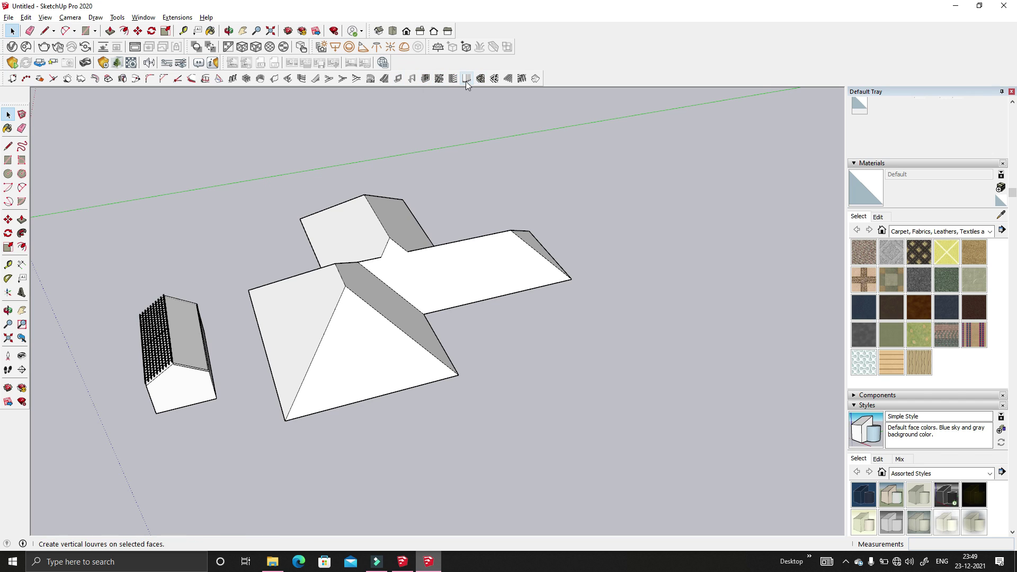